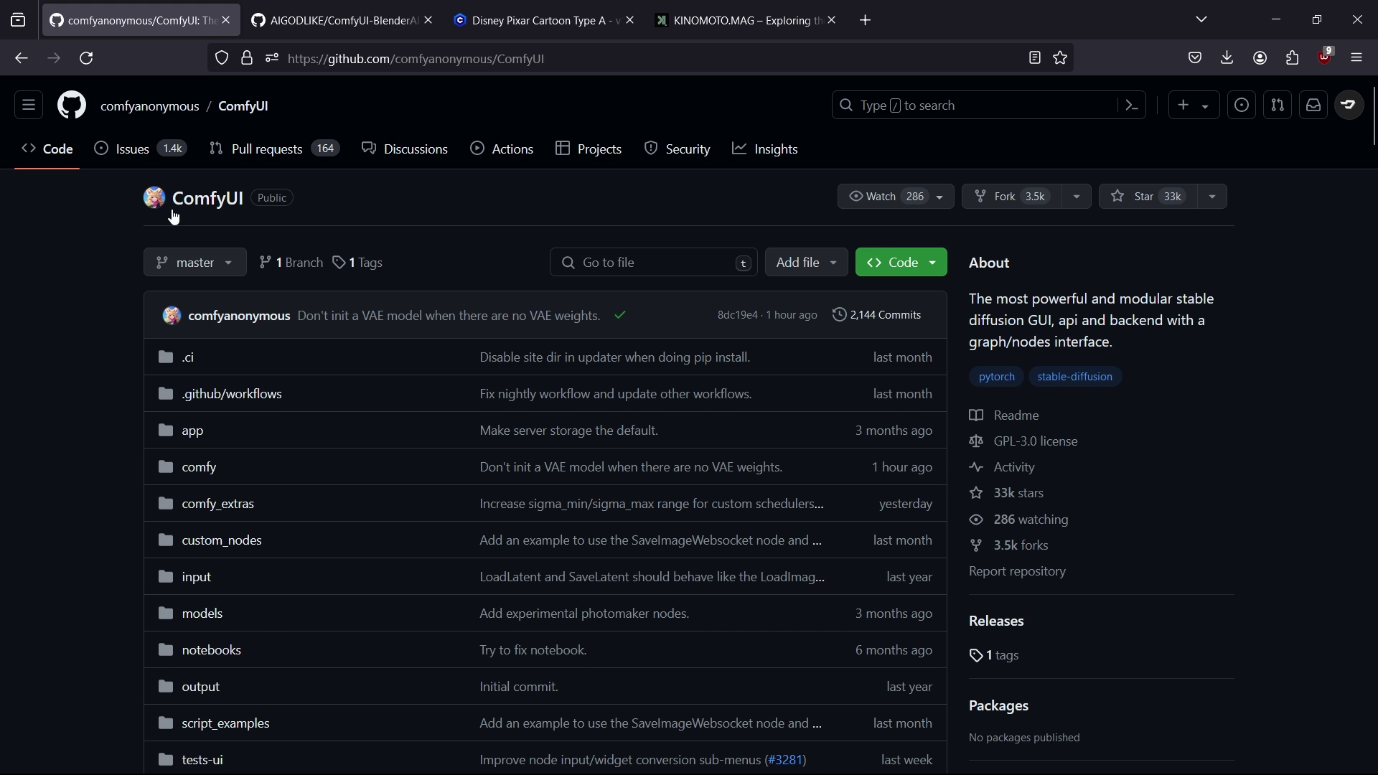
Step: Review the ComfyUI repository's README introduction and features, and open the Installing ComfyUI section
scroll(295, 229, down, 15)
scroll(299, 236, down, 3)
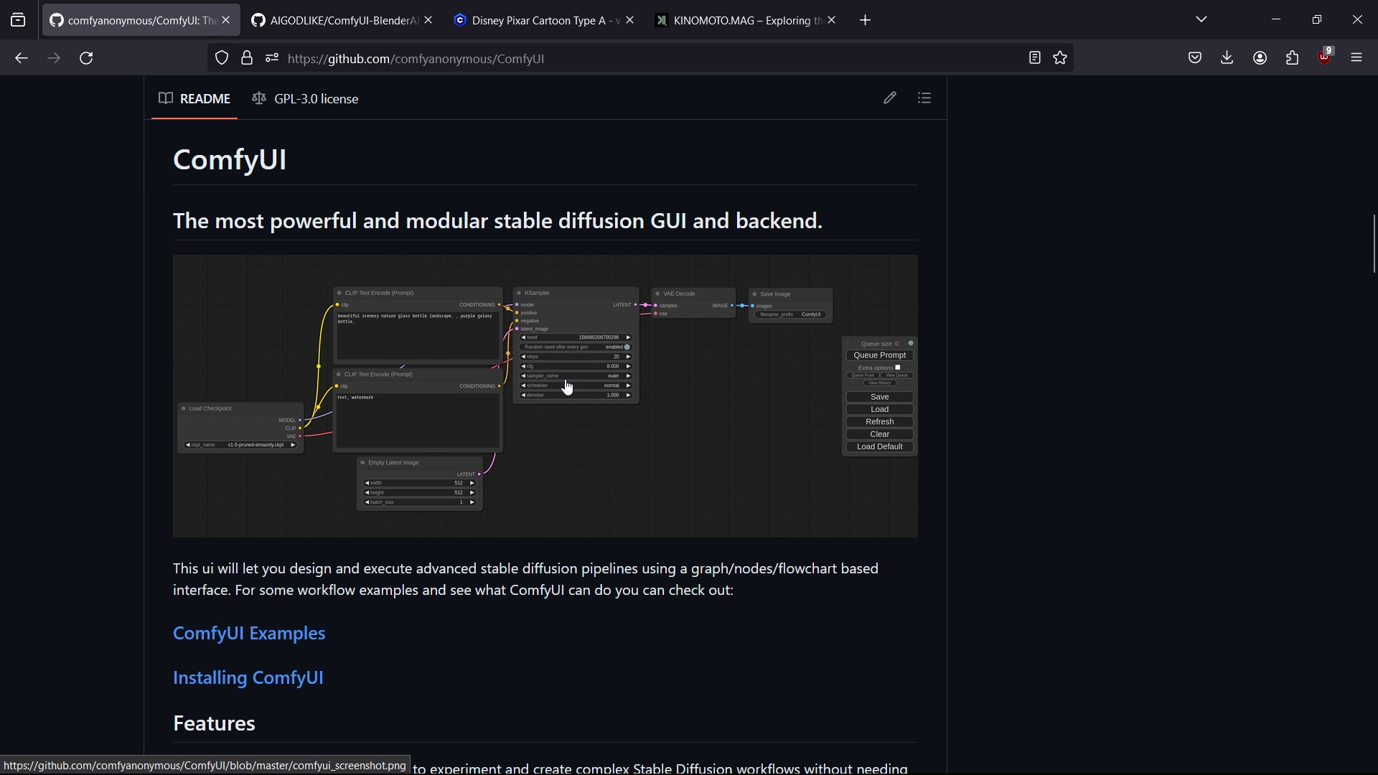
scroll(567, 388, down, 5)
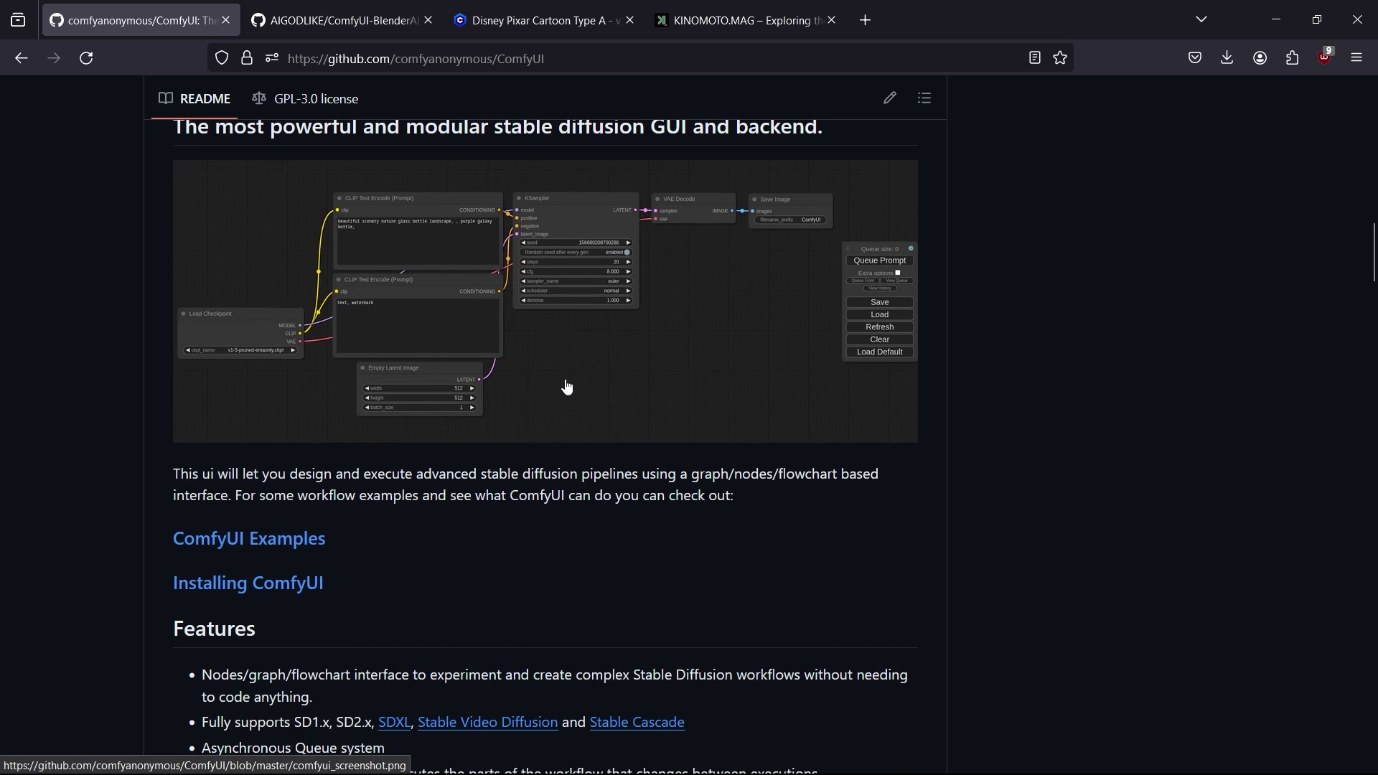
scroll(260, 319, down, 6)
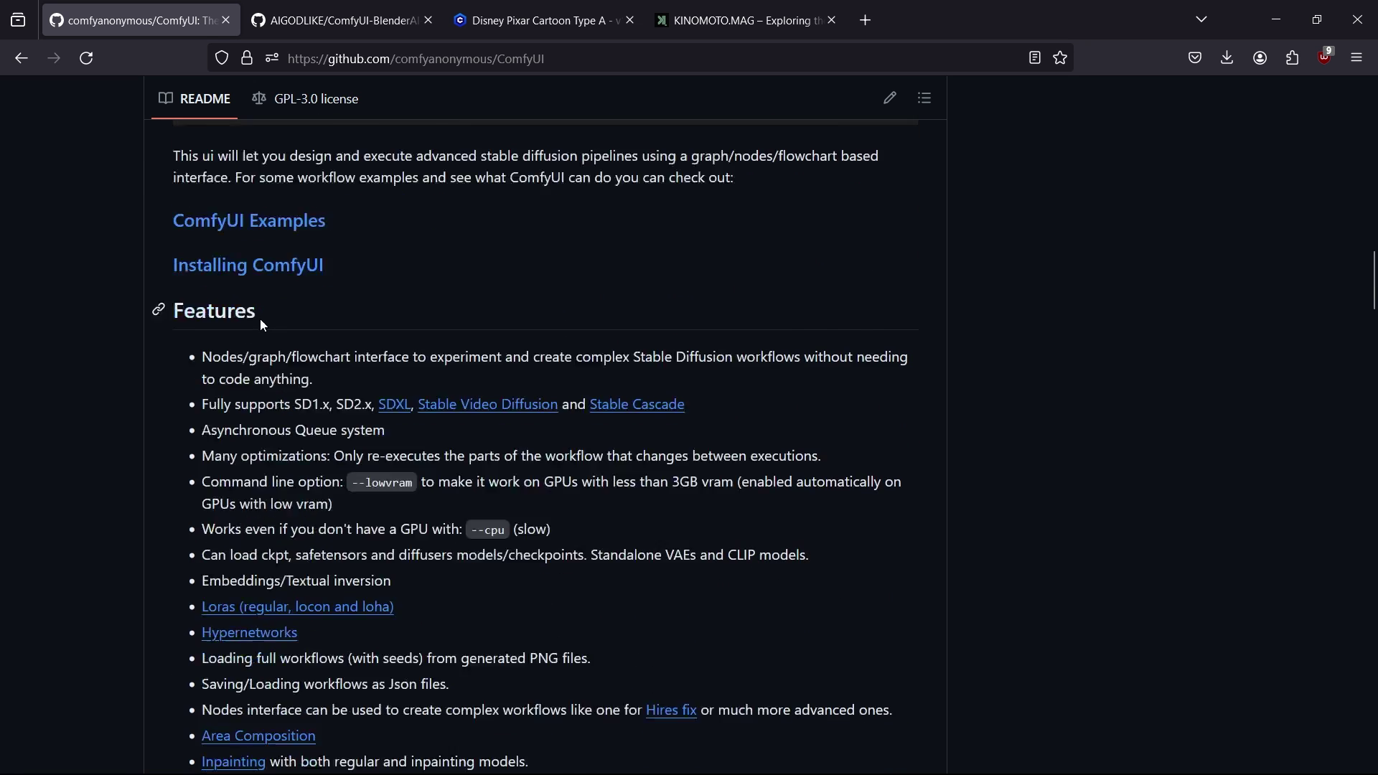
scroll(262, 319, up, 6)
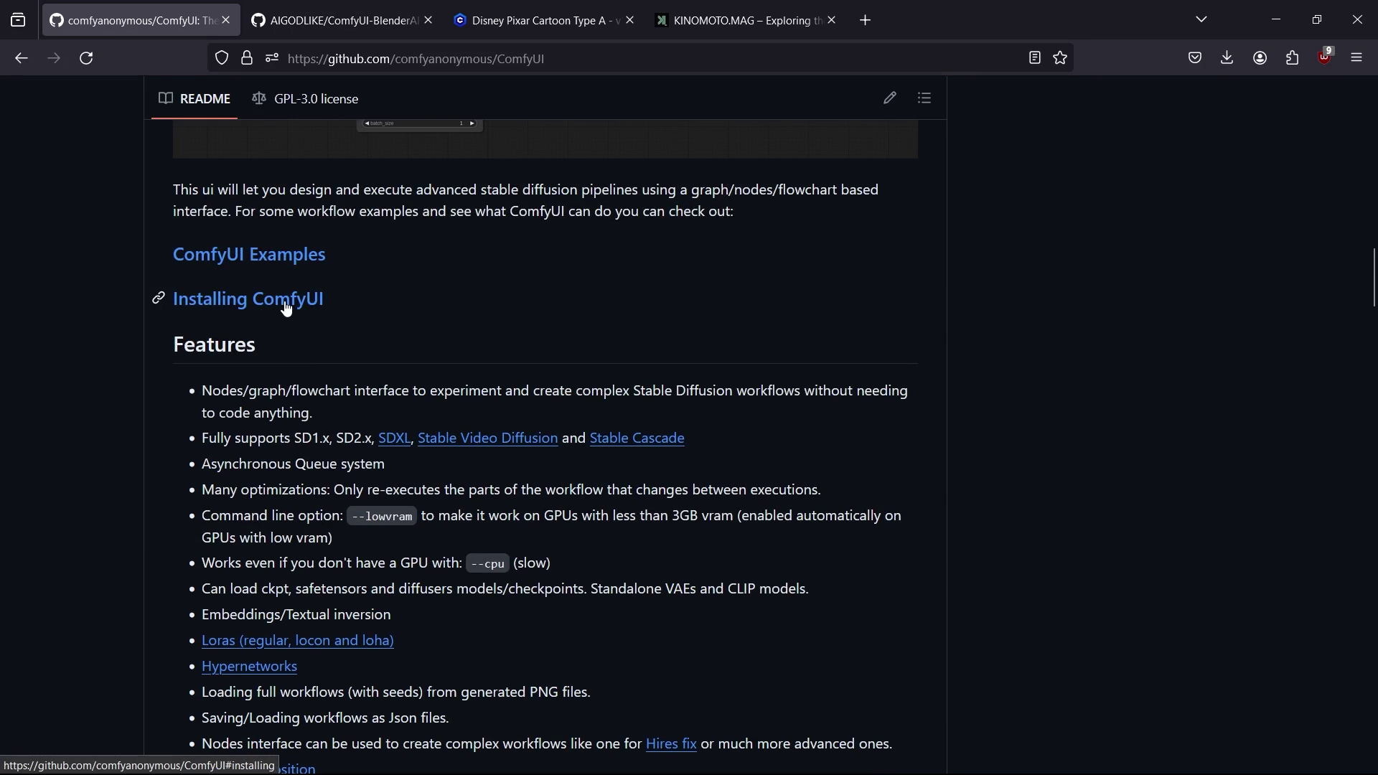
click(287, 307)
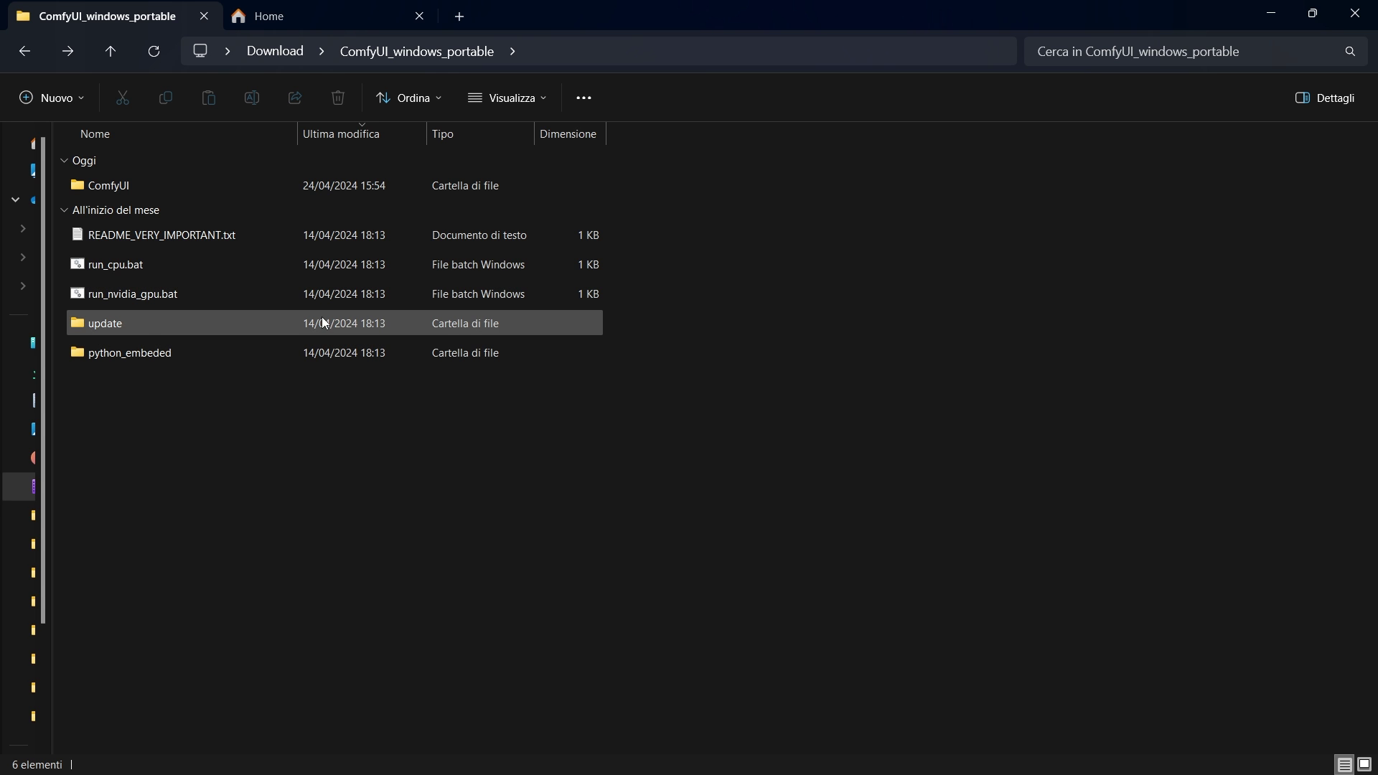
Step: Open the models folder inside the ComfyUI folder of ComfyUI_windows_portable
double_click(123, 187)
scroll(192, 490, down, 6)
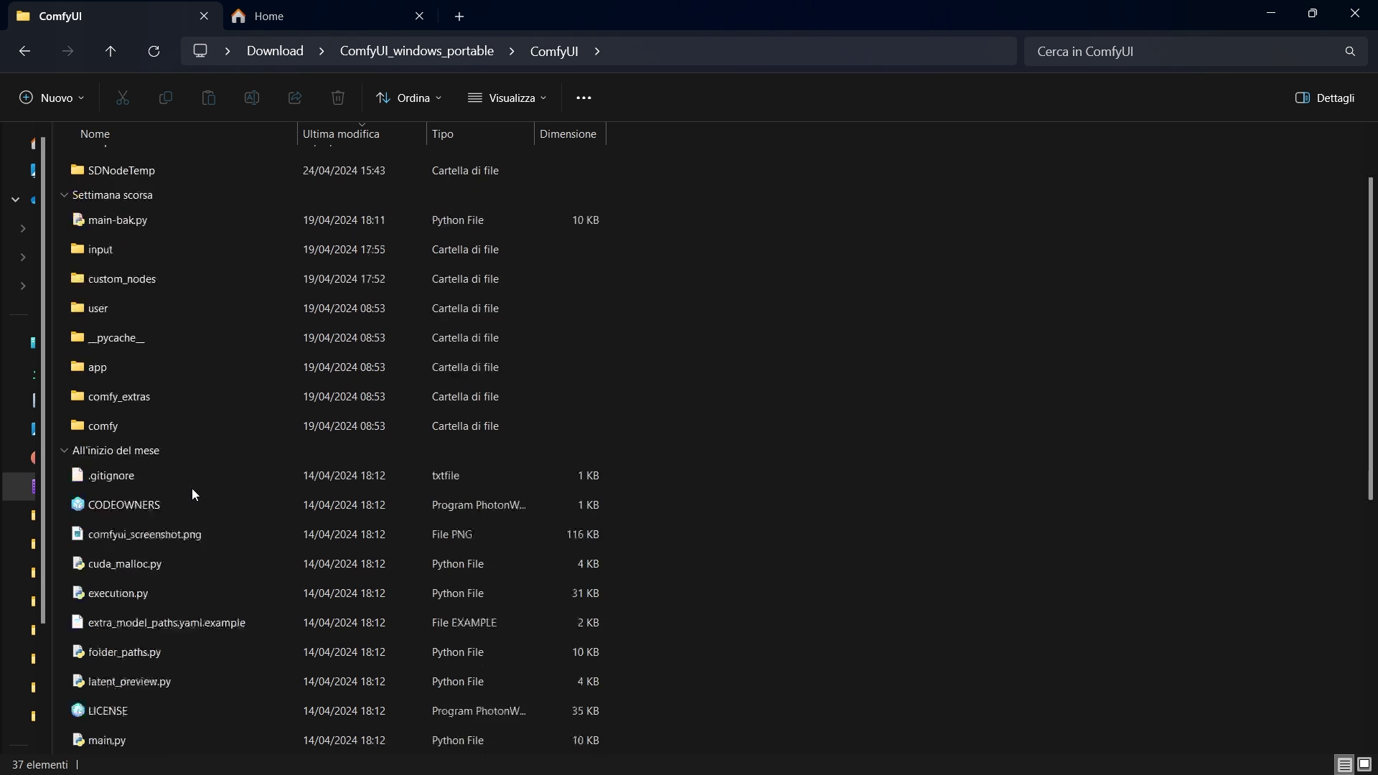
double_click(127, 622)
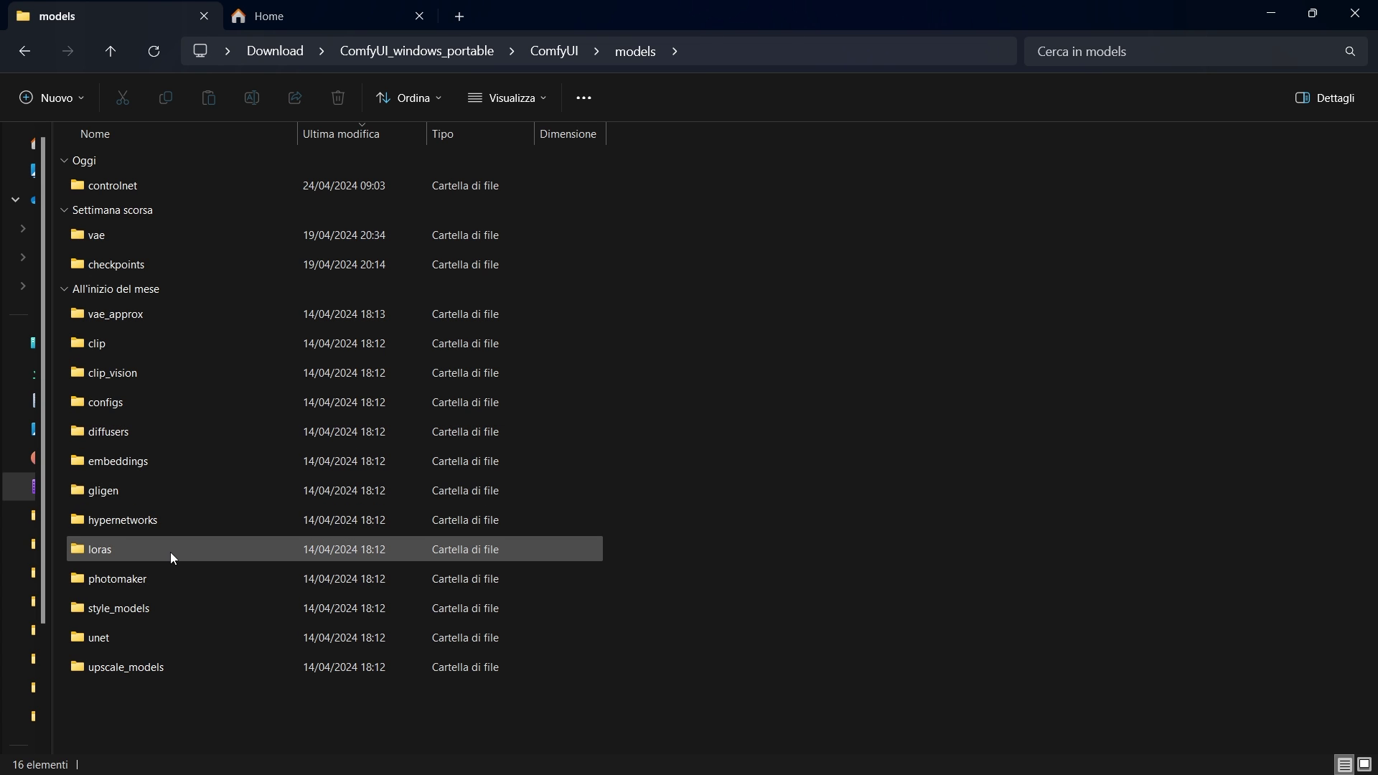
Step: Inspect the openpose model file in the controlnet folder, and open the checkpoints folder under models
mouse_move(170, 552)
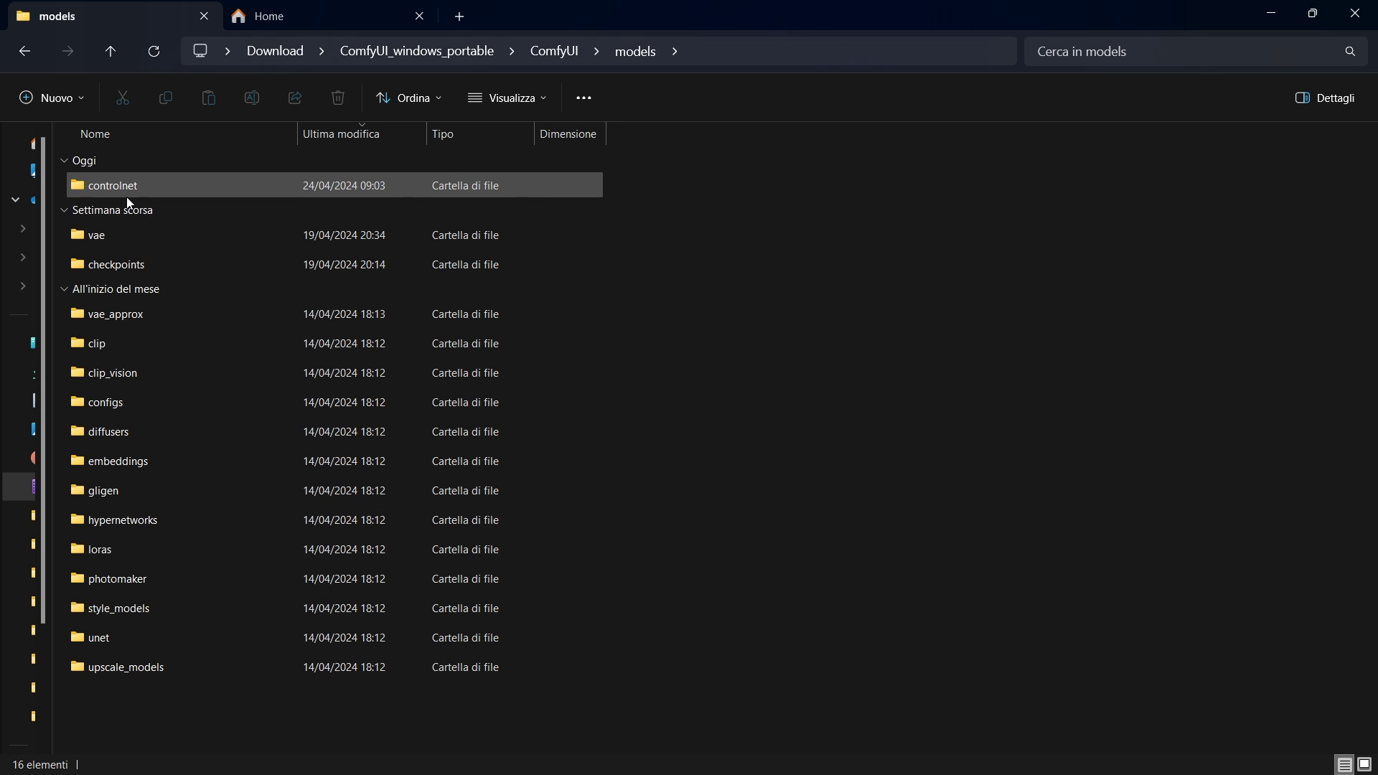
mouse_move(127, 199)
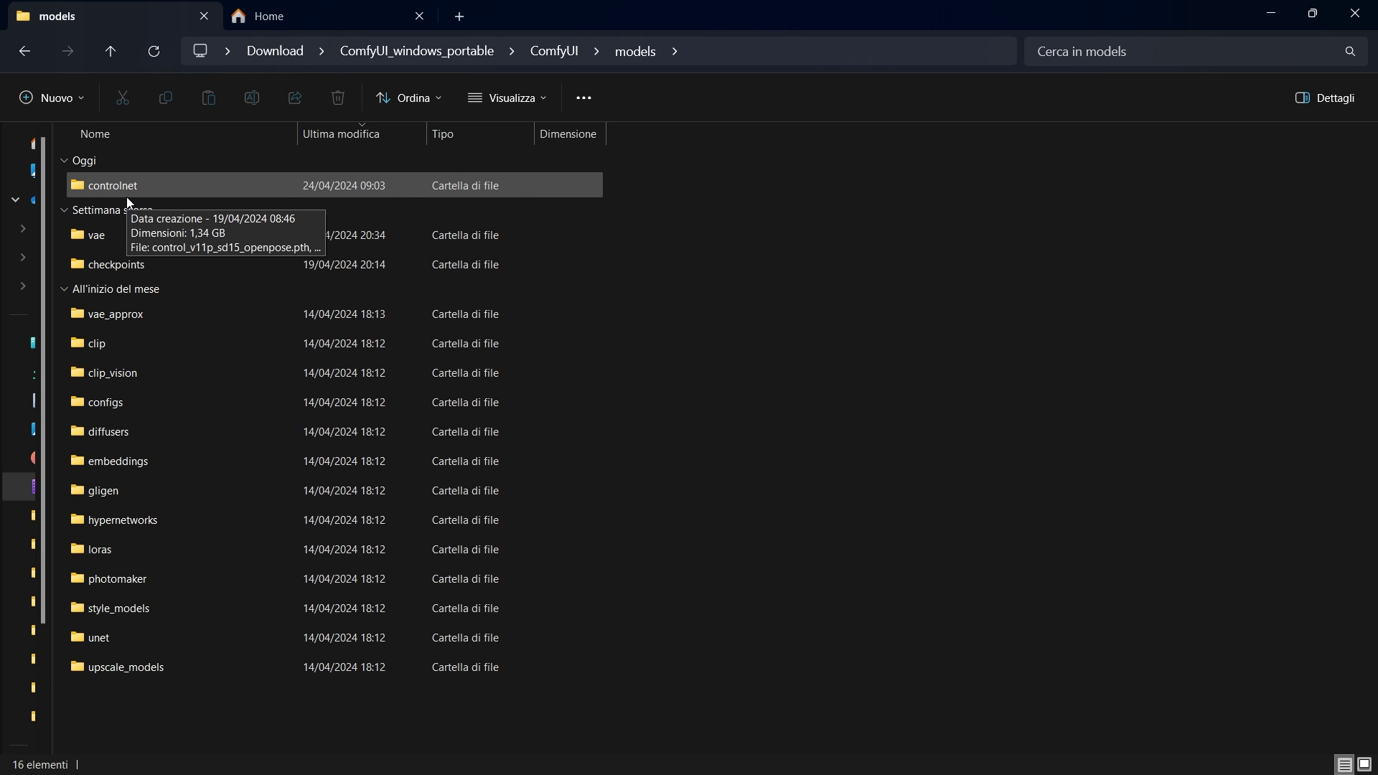
double_click(127, 197)
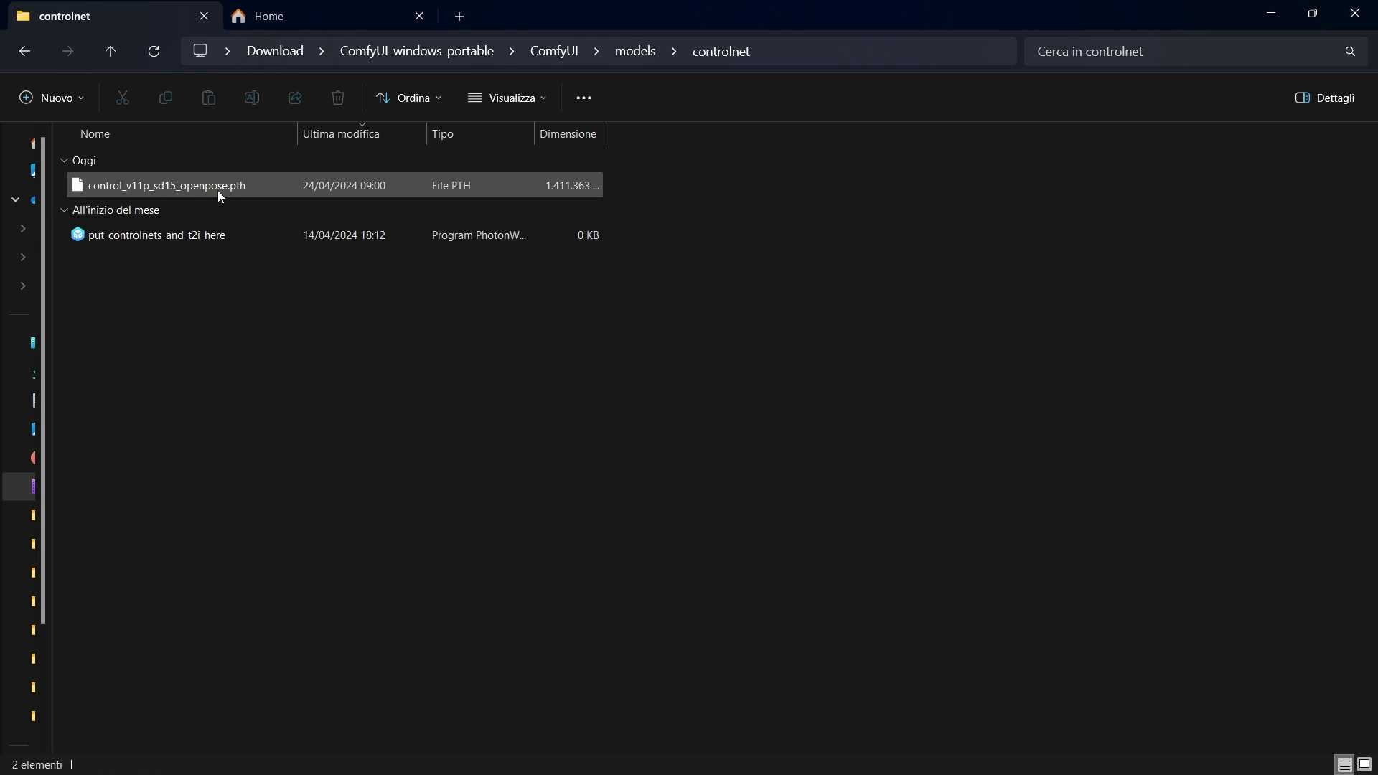
mouse_move(227, 190)
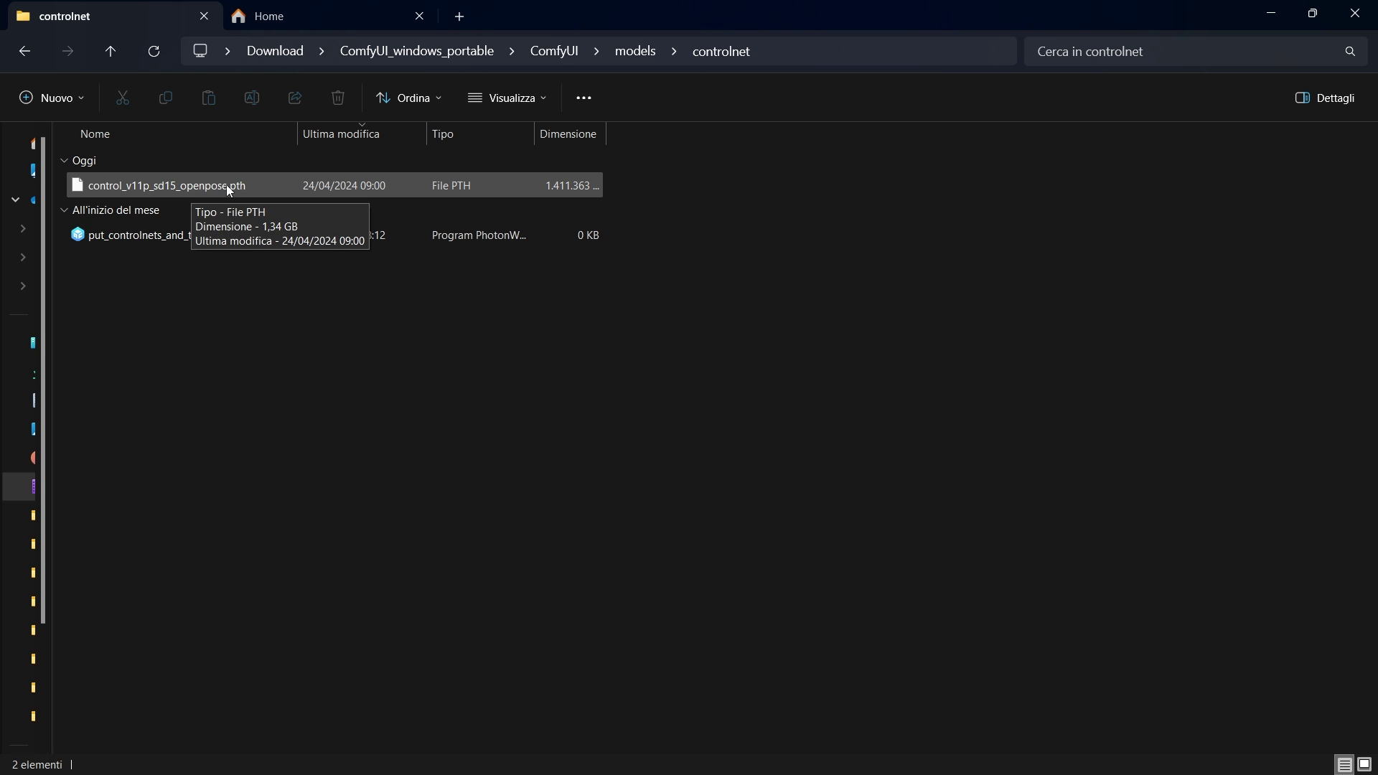
click(635, 51)
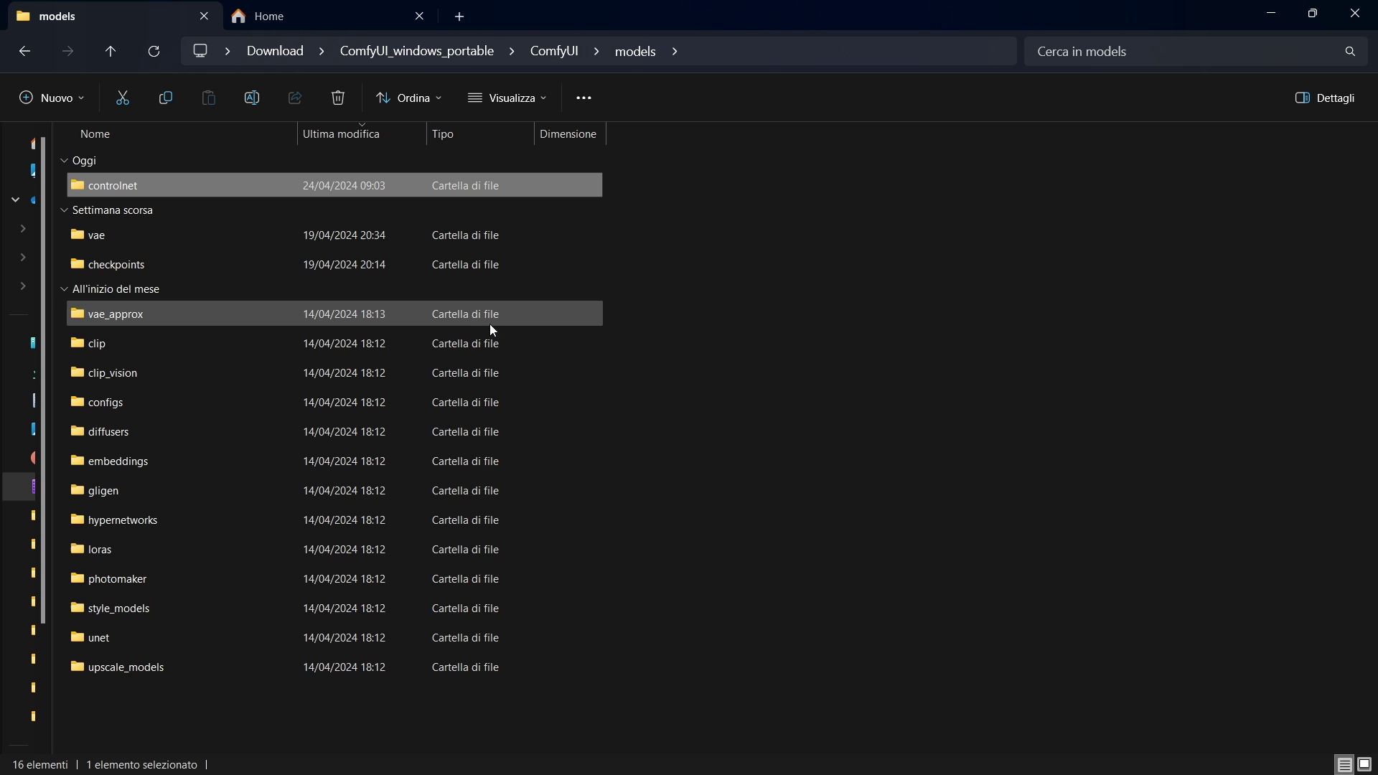
double_click(361, 265)
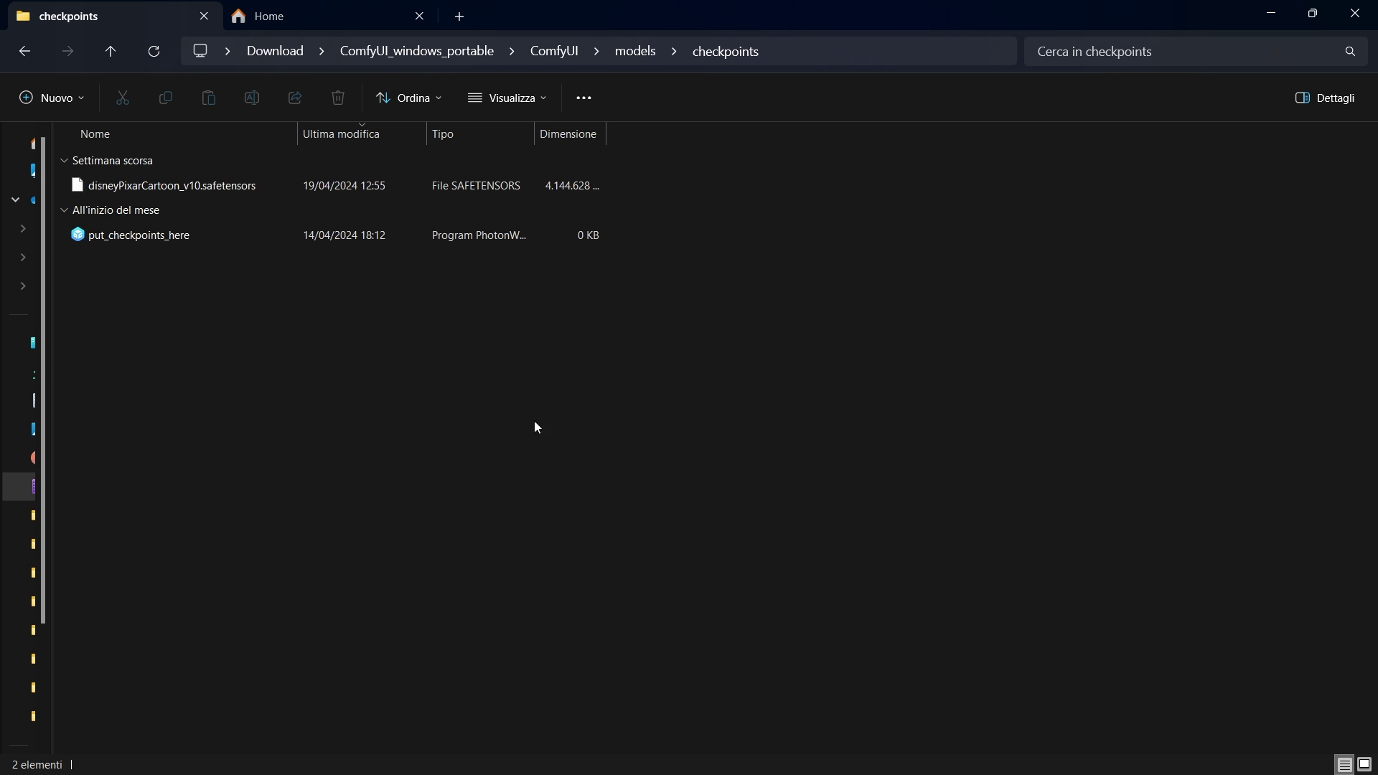
Step: Switch to Firefox and browse the sample images on Civitai's Disney Pixar Cartoon Type A model page
key(alt+Tab)
click(526, 6)
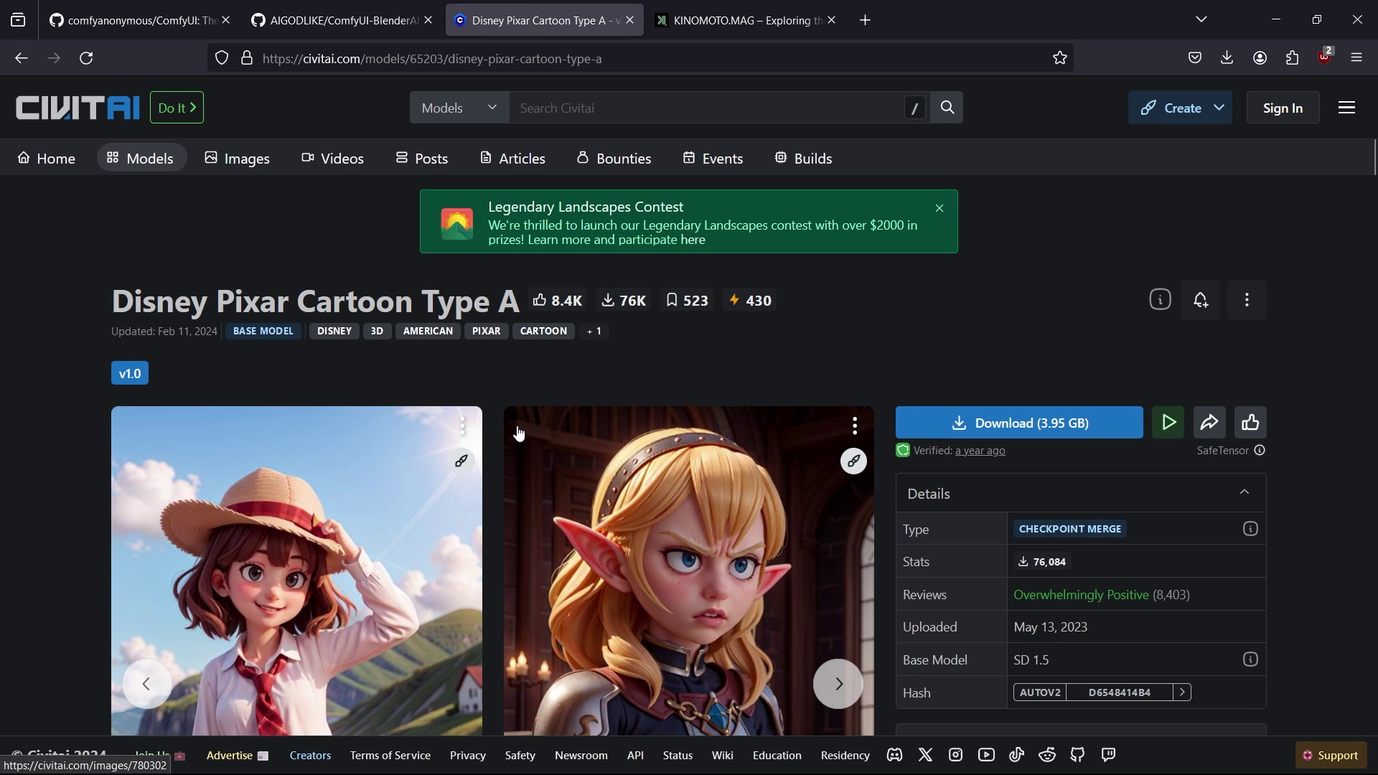
scroll(522, 425, down, 3)
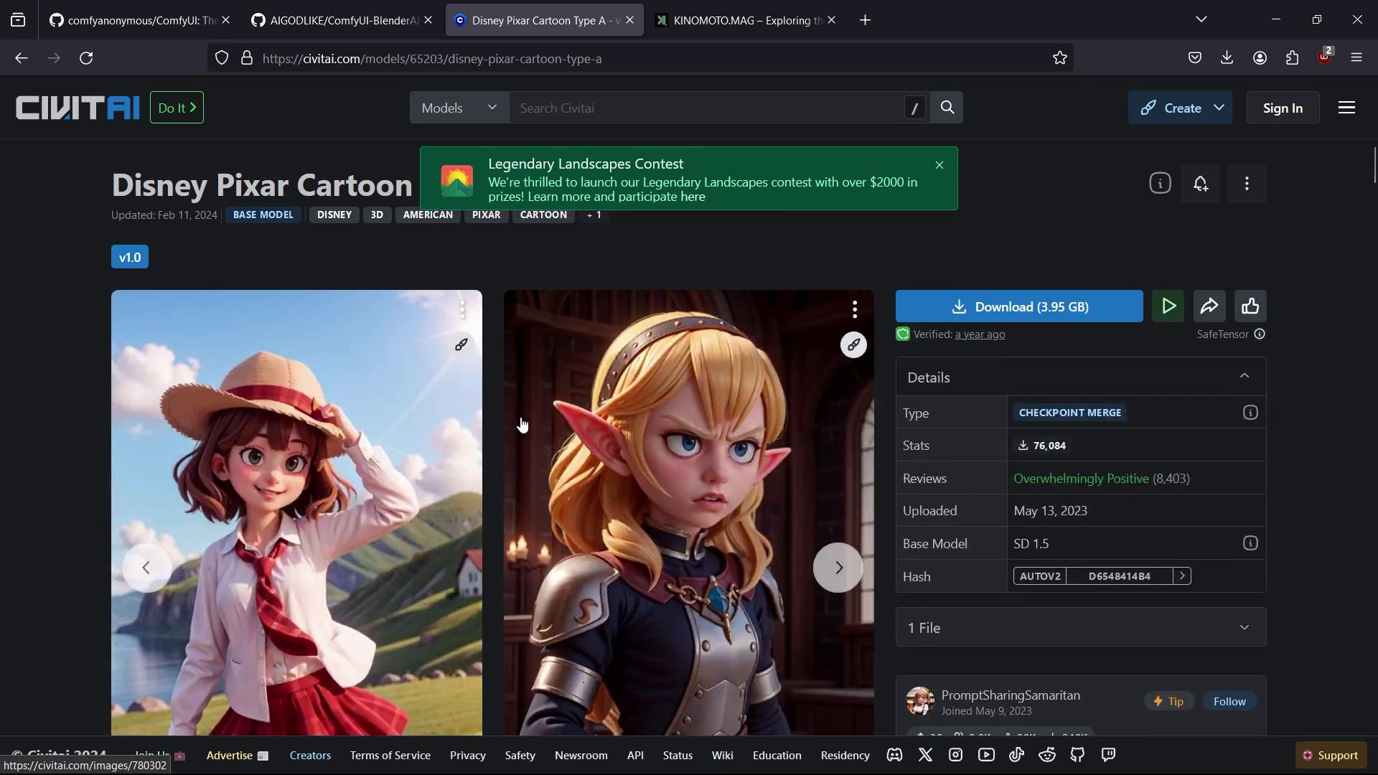
click(835, 450)
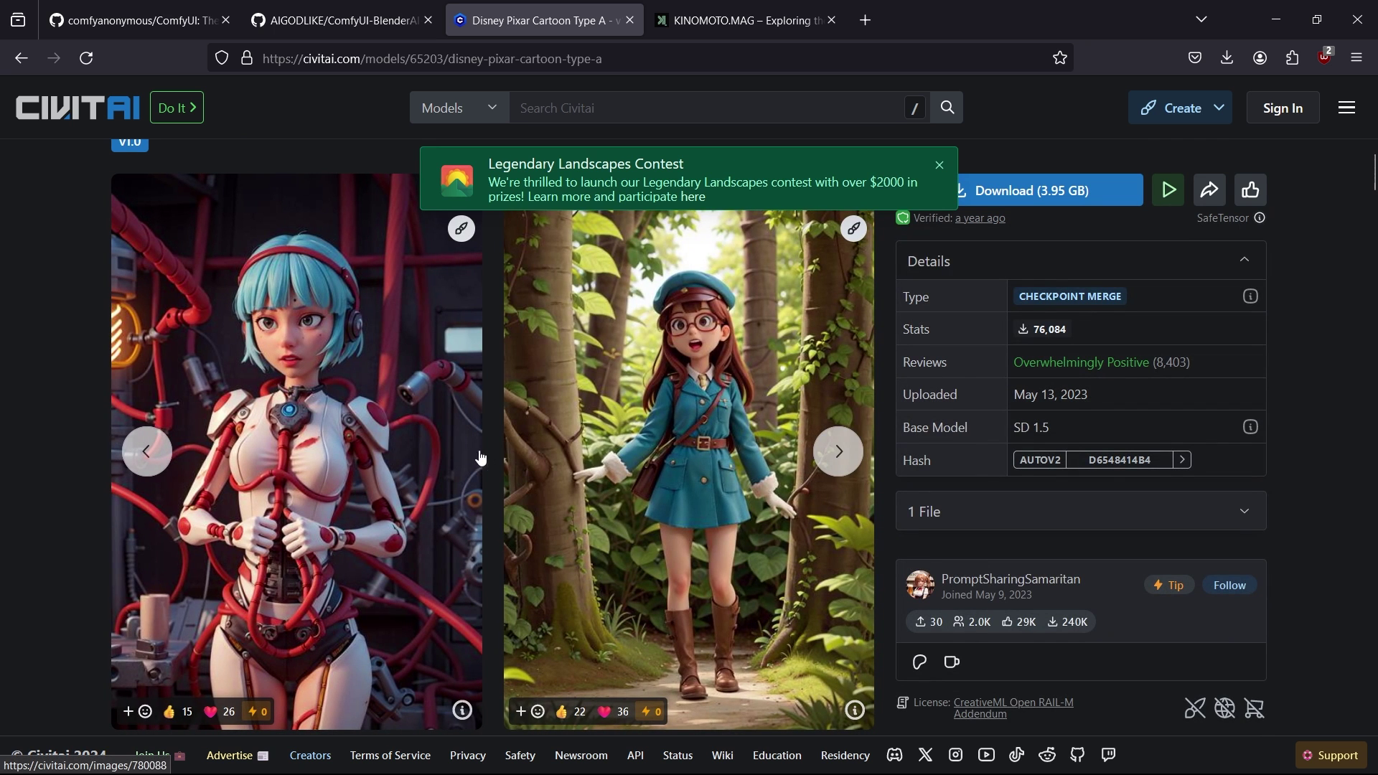
click(838, 451)
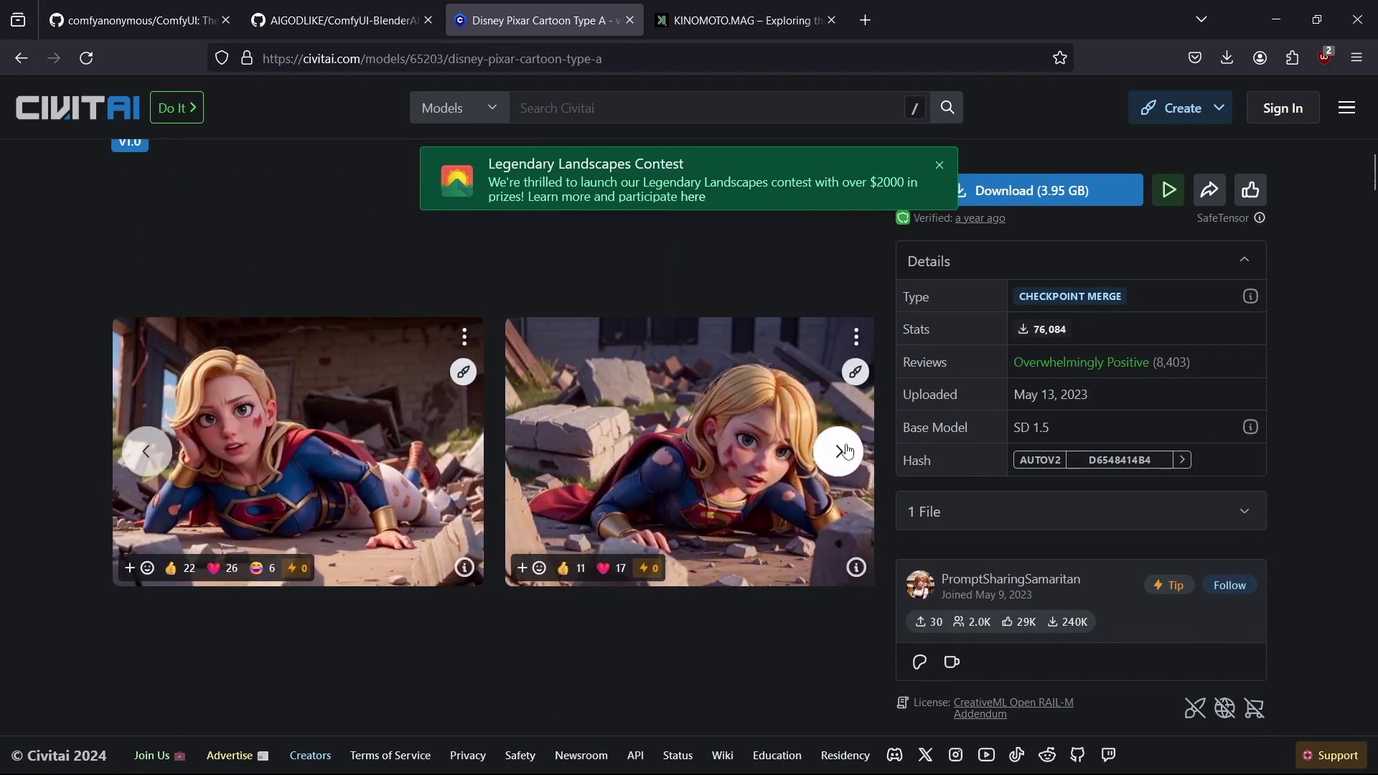
click(838, 451)
click(838, 451)
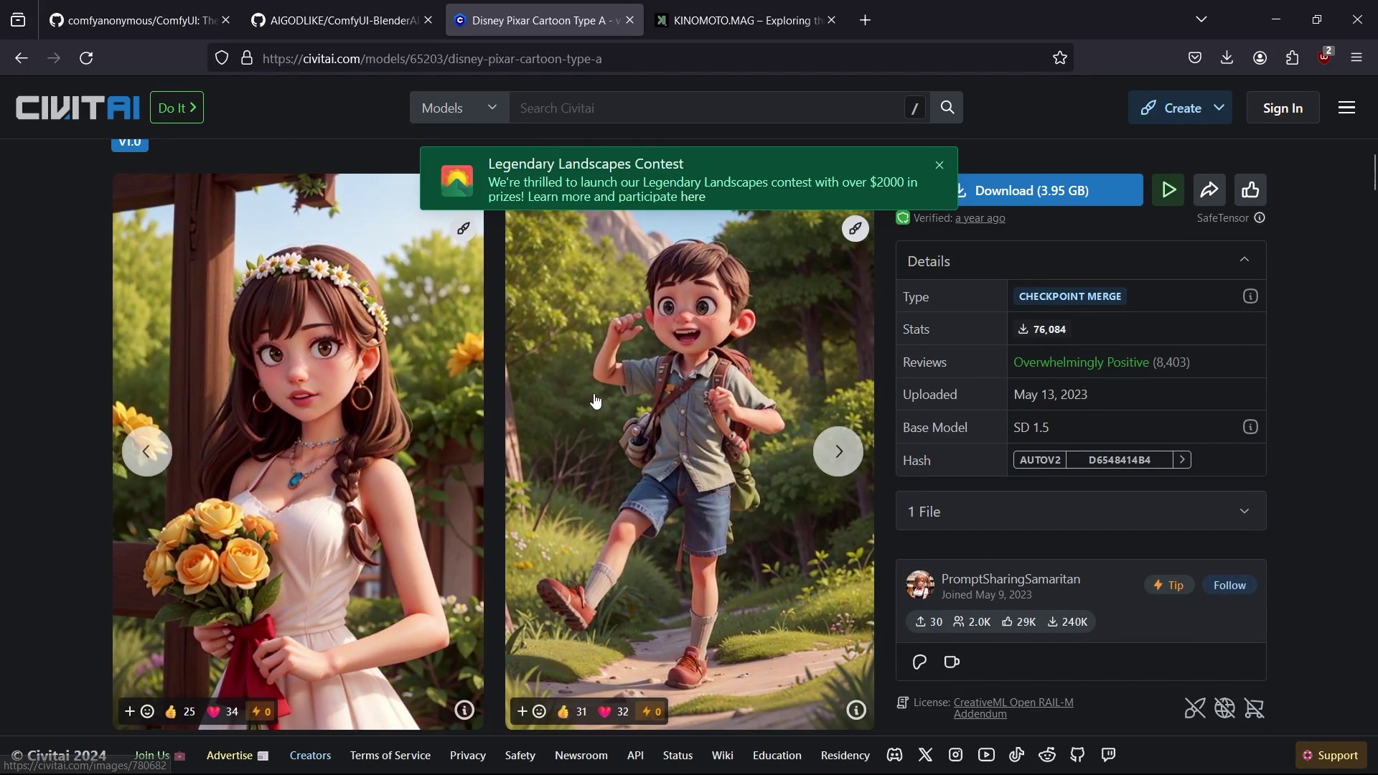
Step: Open the latest BlenderAI node 1.4.9 release page from the ComfyUI-BlenderAI-node repository
click(285, 9)
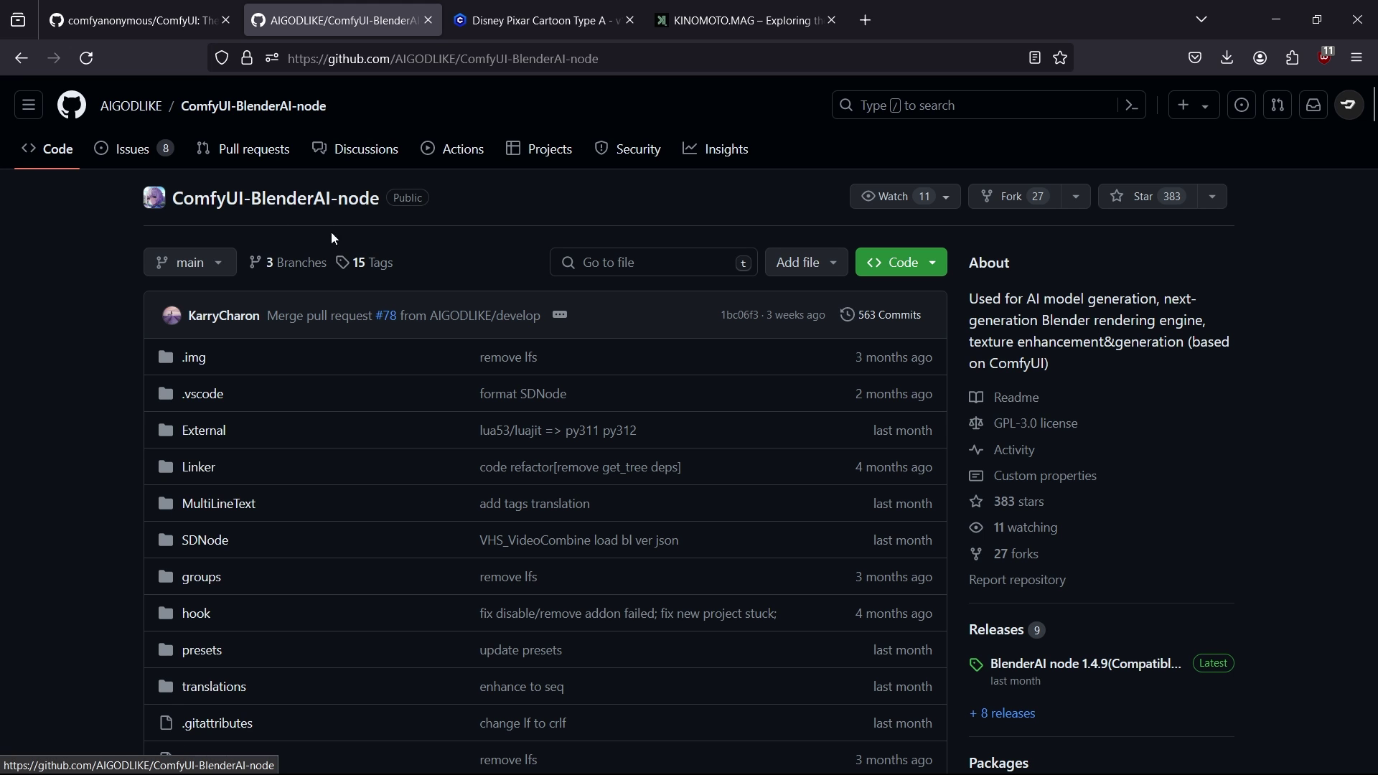
scroll(645, 367, down, 2)
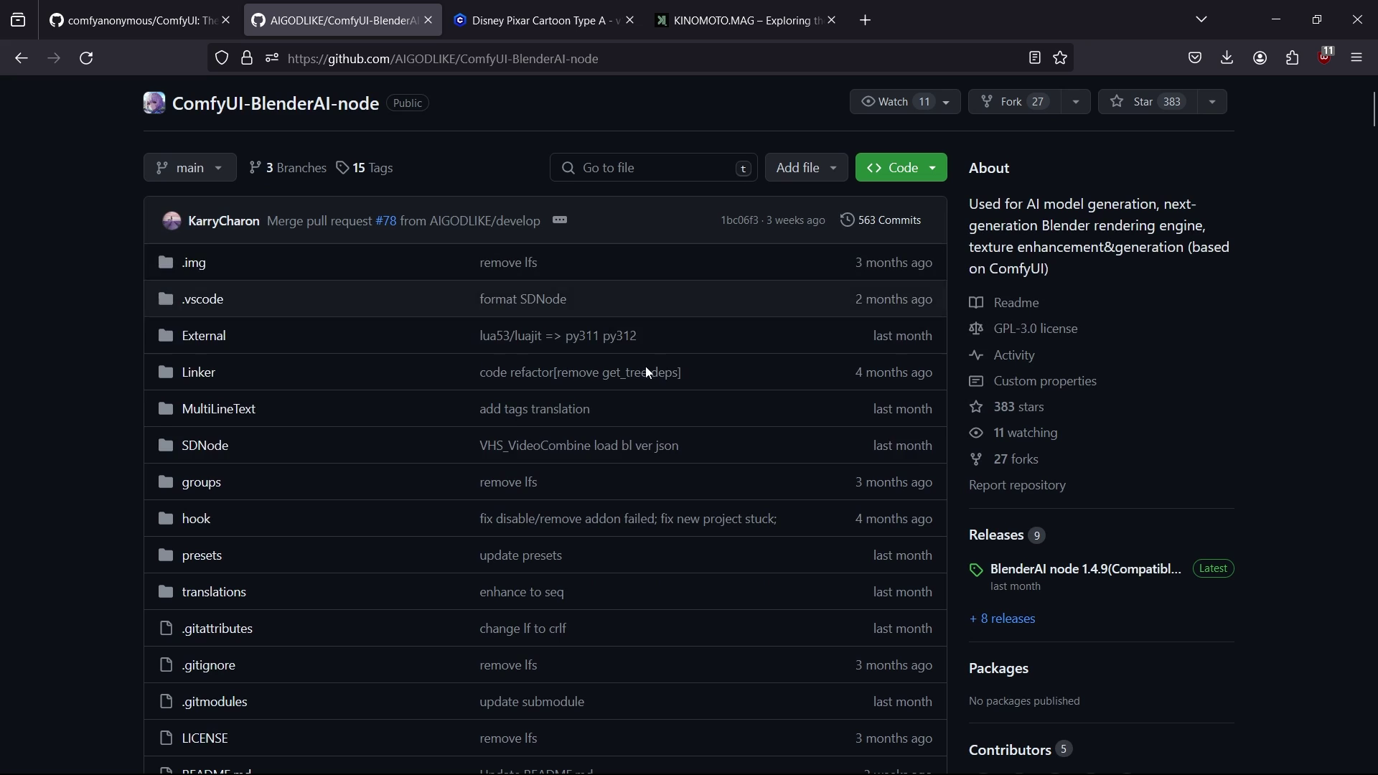
click(1102, 570)
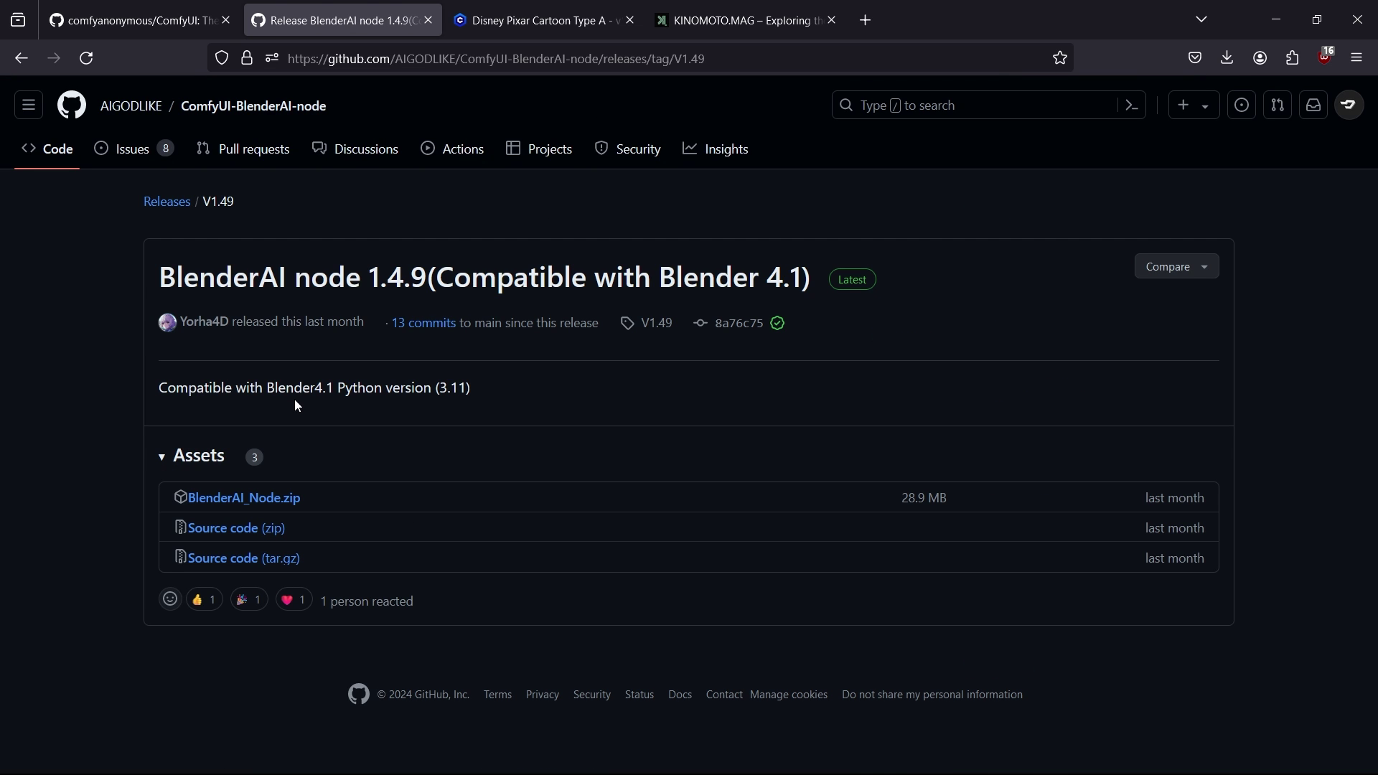
Step: Return to the ComfyUI-BlenderAI-node repository and read the README's introduction and features
key(alt+Left)
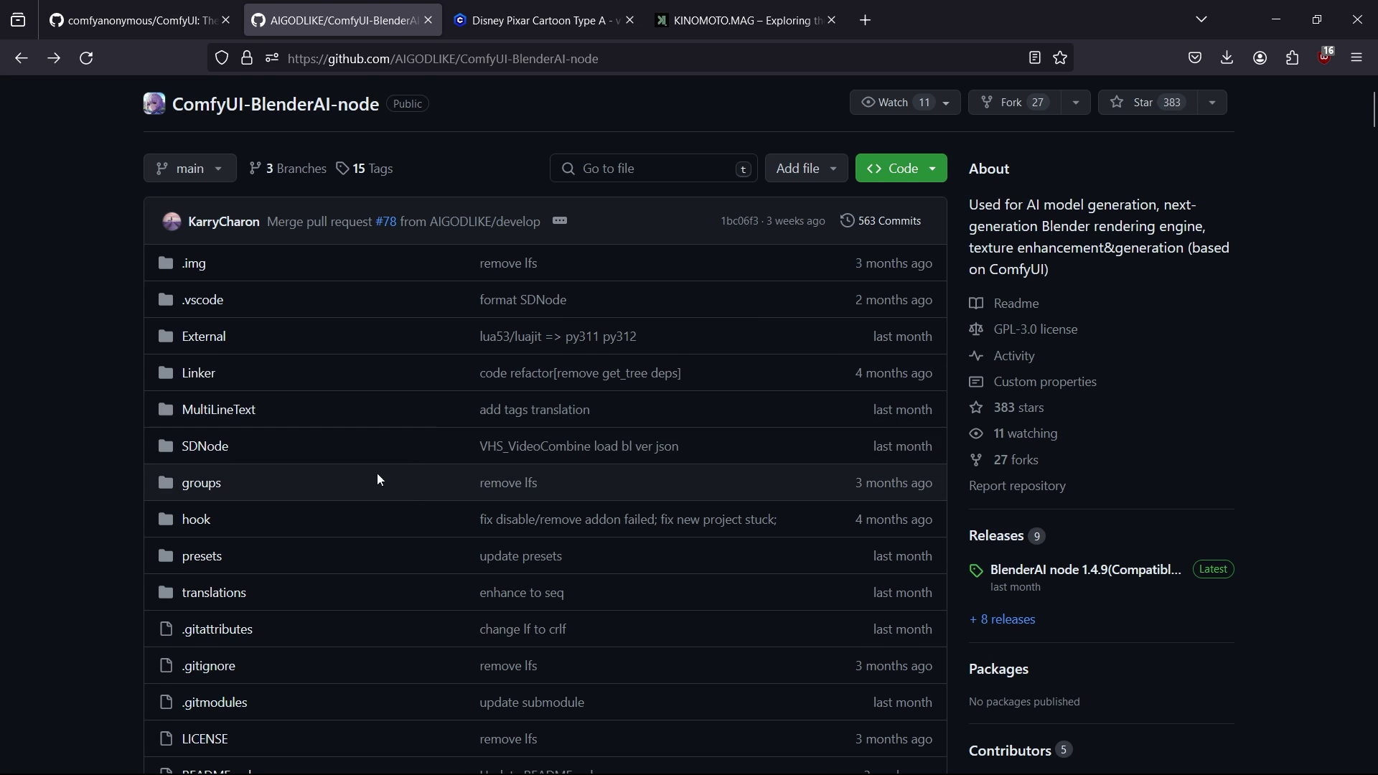
scroll(410, 412, down, 5)
scroll(412, 419, down, 6)
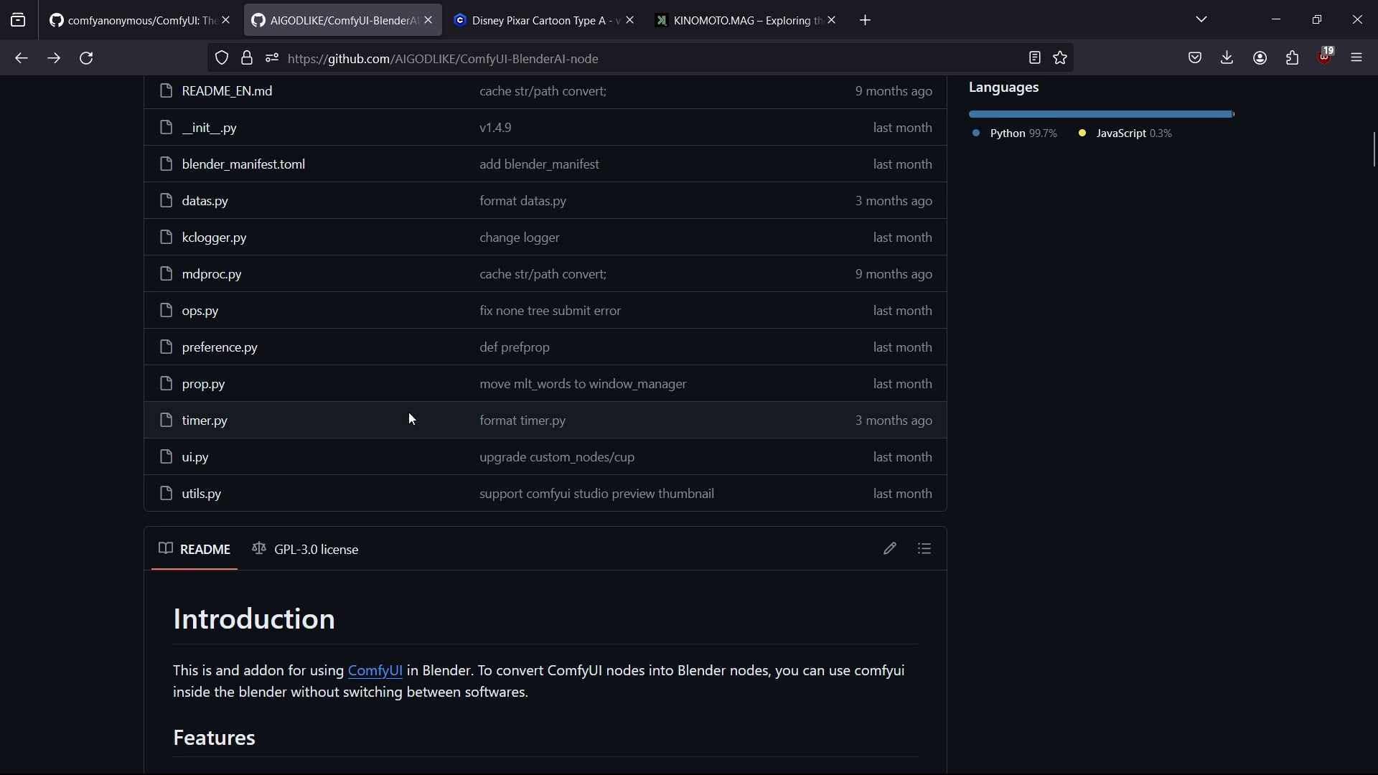
scroll(412, 419, down, 3)
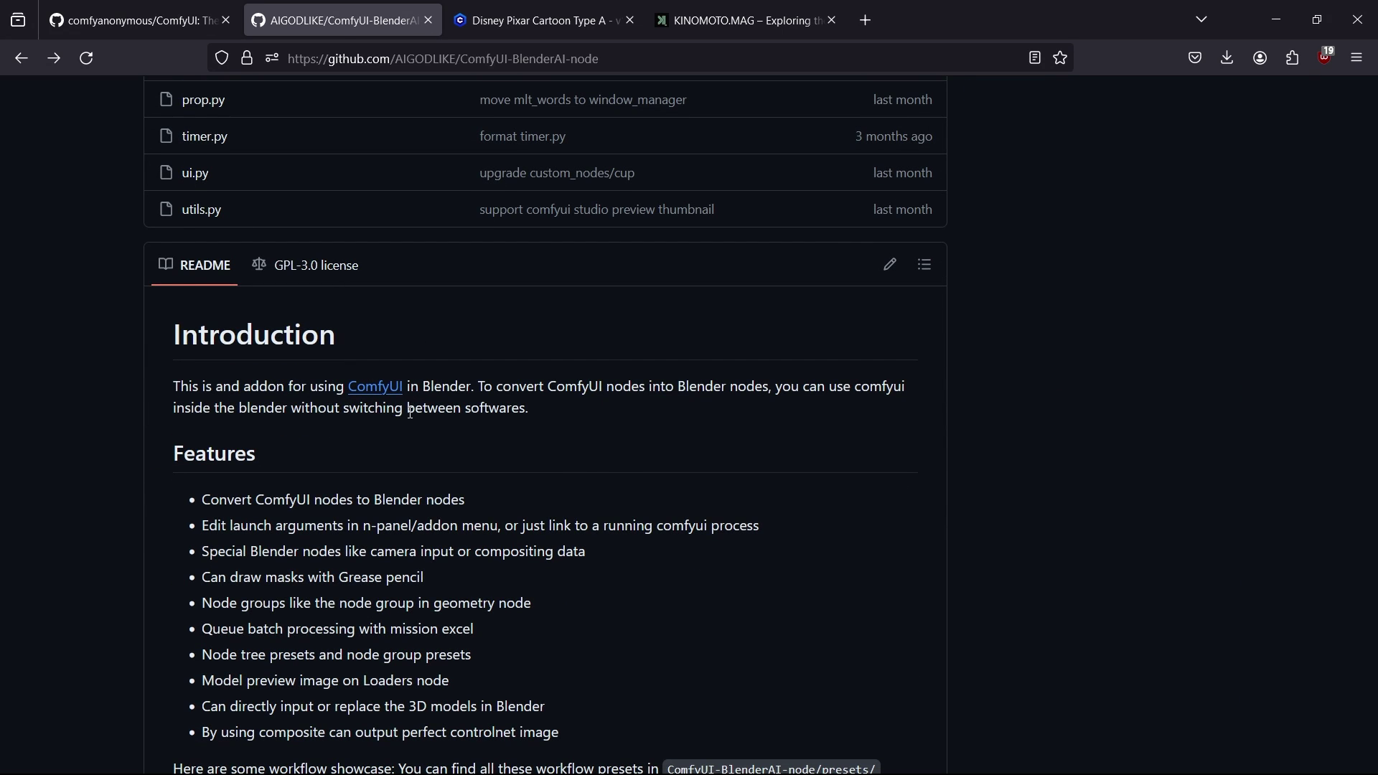
scroll(410, 412, up, 8)
scroll(412, 419, up, 4)
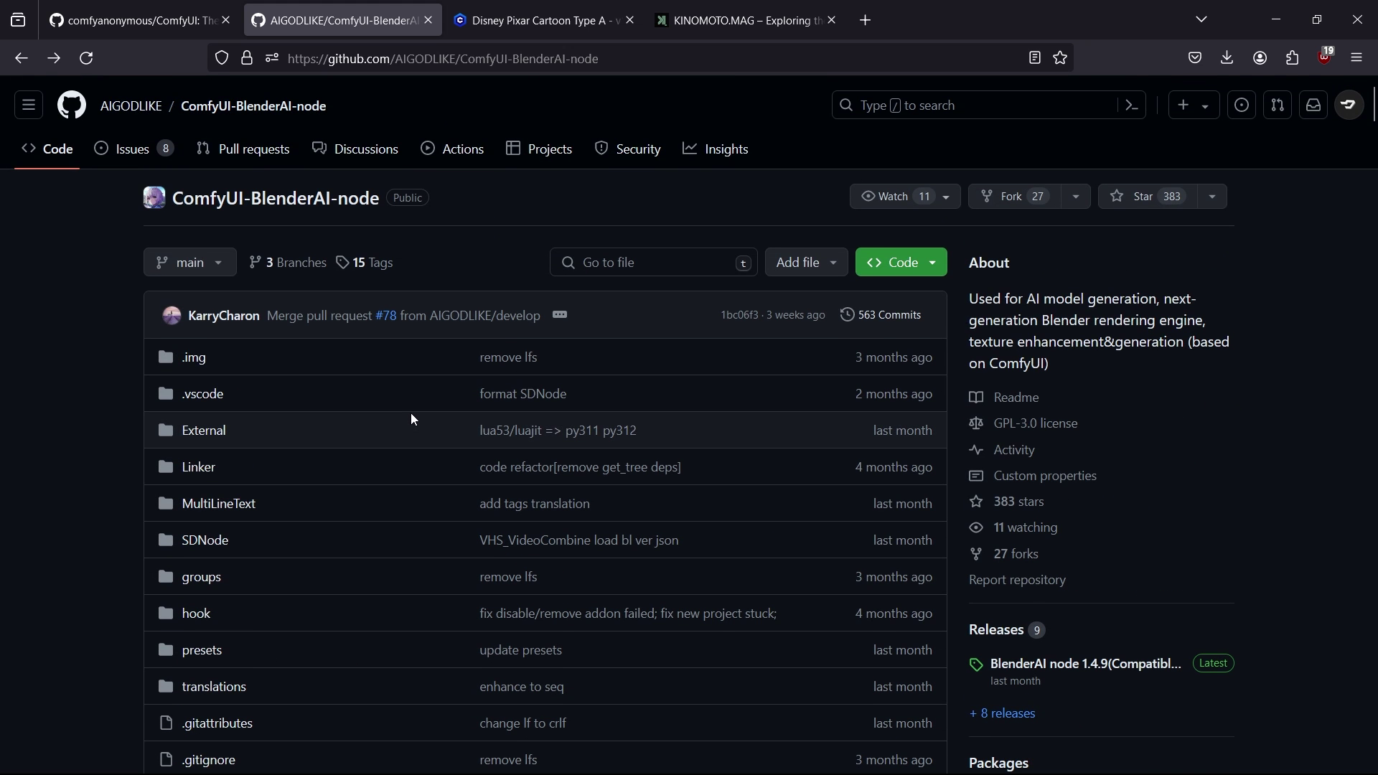
Step: Look through the articles on the KINOMOTO.MAG homepage, and return to the checkpoints folder in File Explorer
click(692, 27)
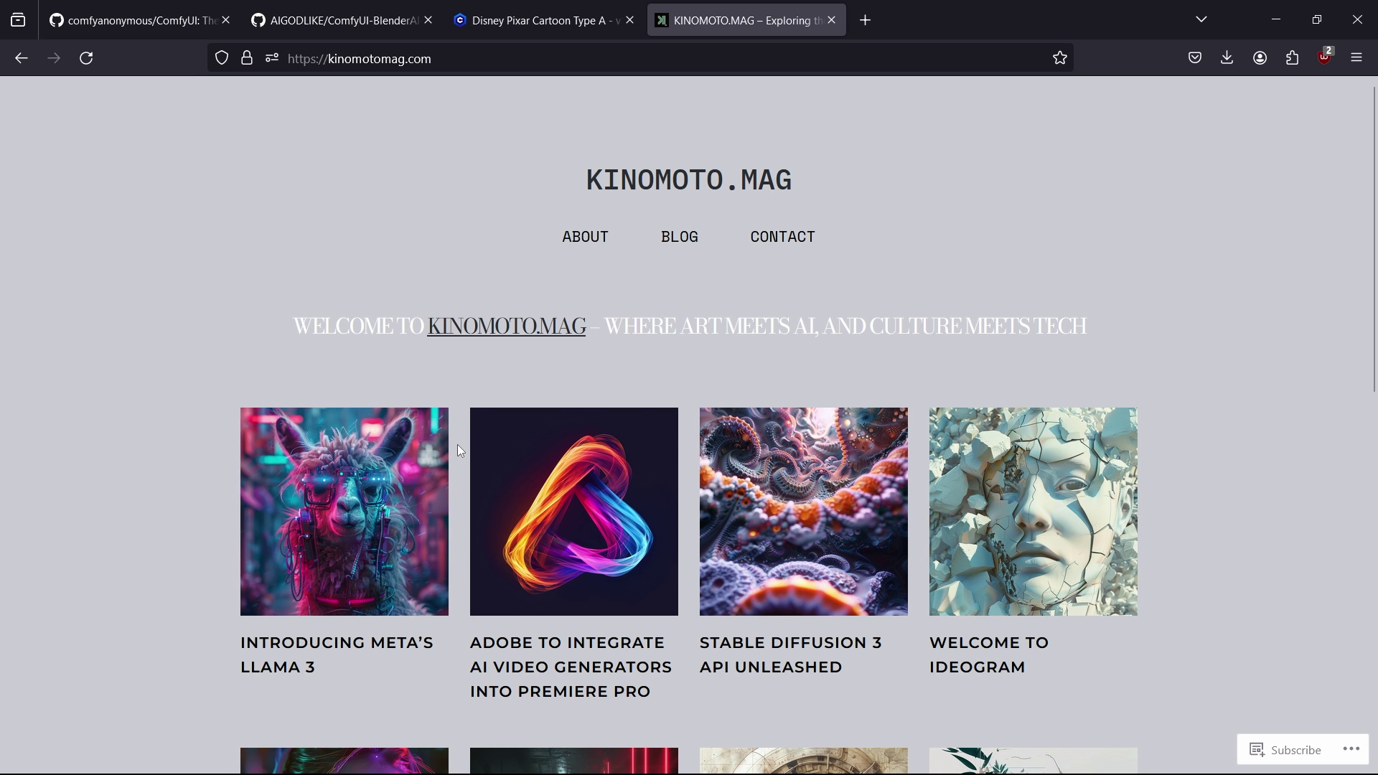
scroll(458, 445, down, 2)
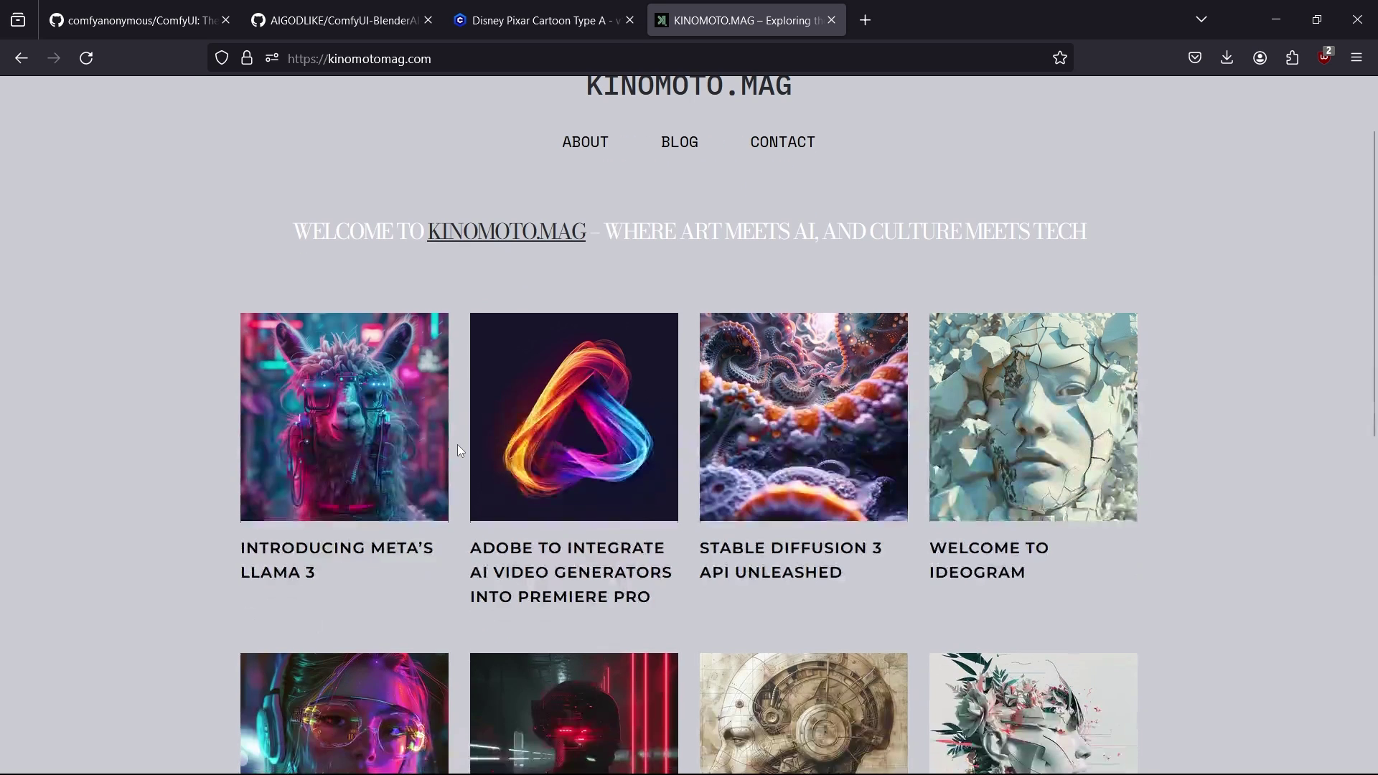
scroll(458, 445, down, 3)
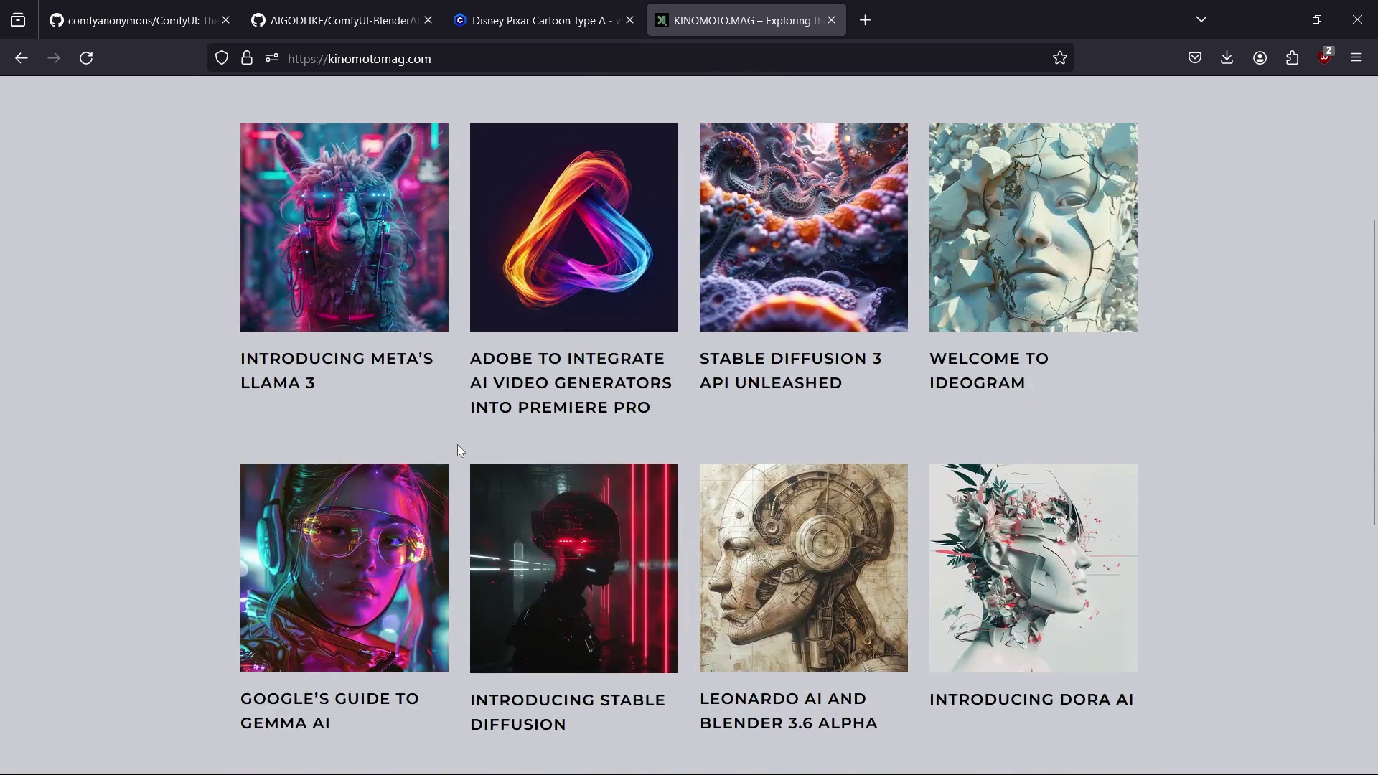
scroll(458, 445, up, 3)
scroll(458, 445, up, 2)
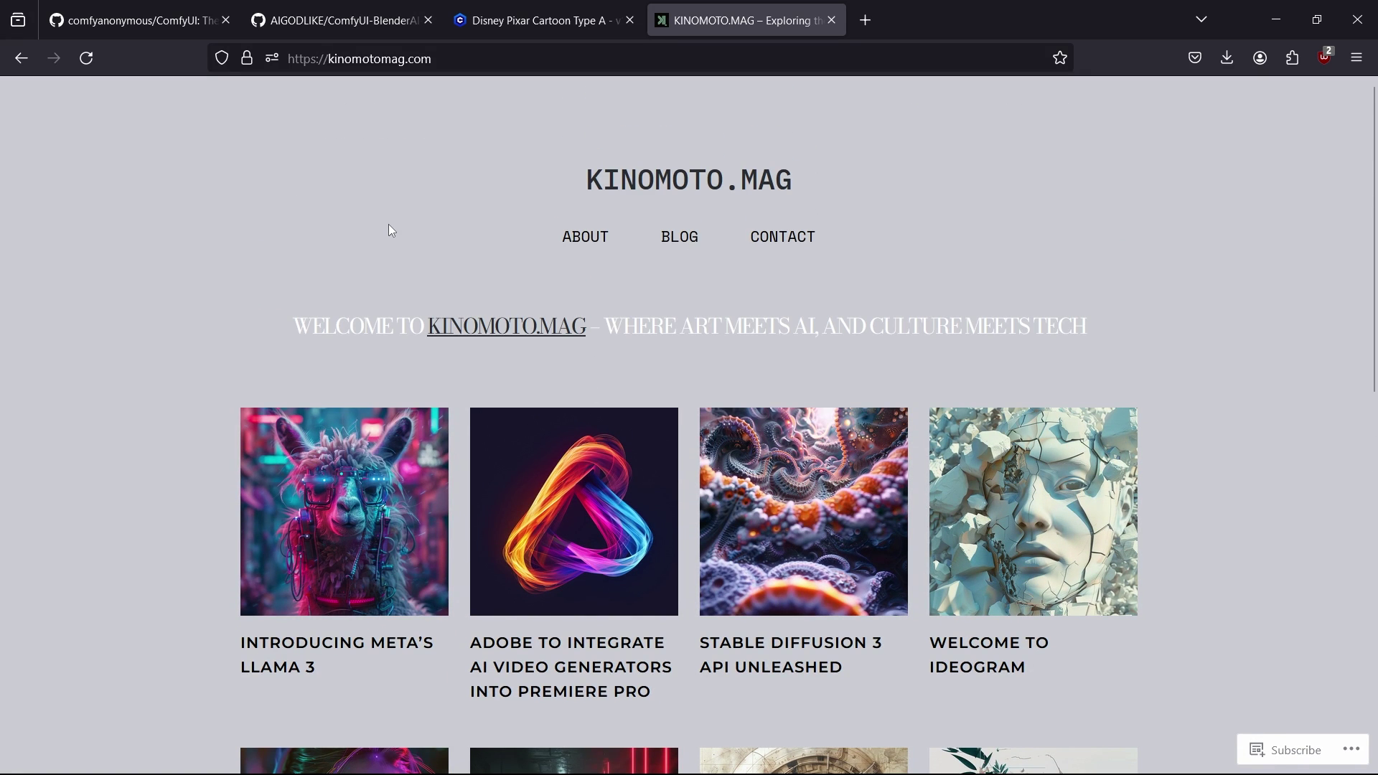
scroll(389, 227, down, 2)
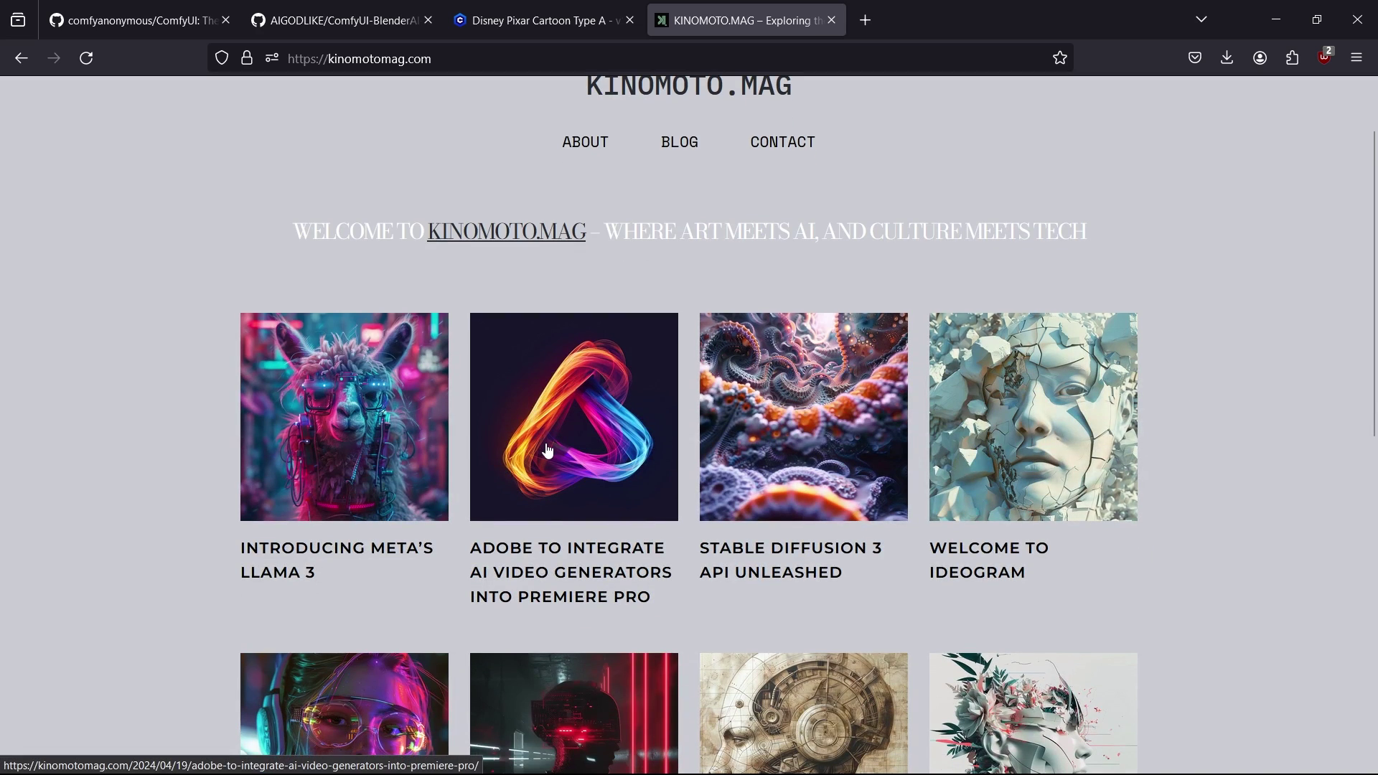
scroll(547, 451, down, 5)
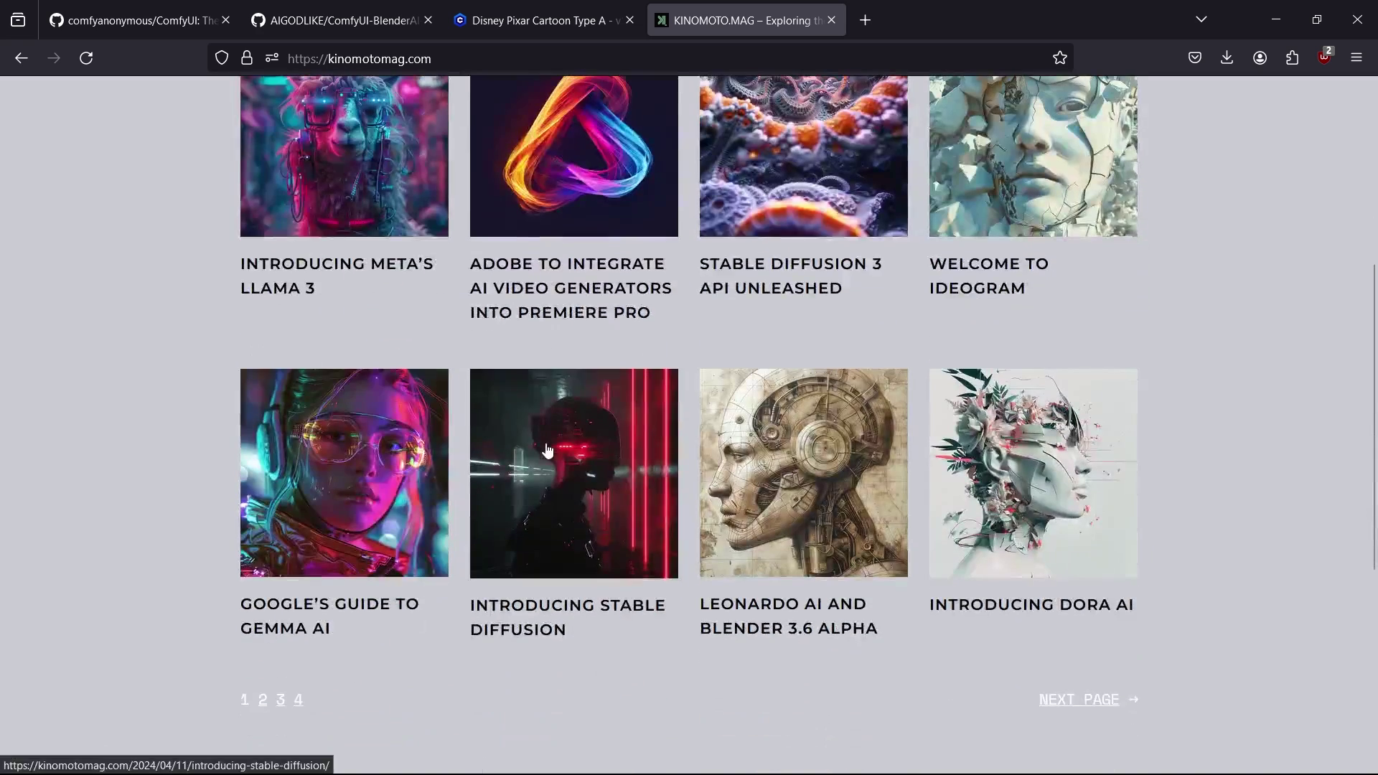
scroll(413, 443, up, 5)
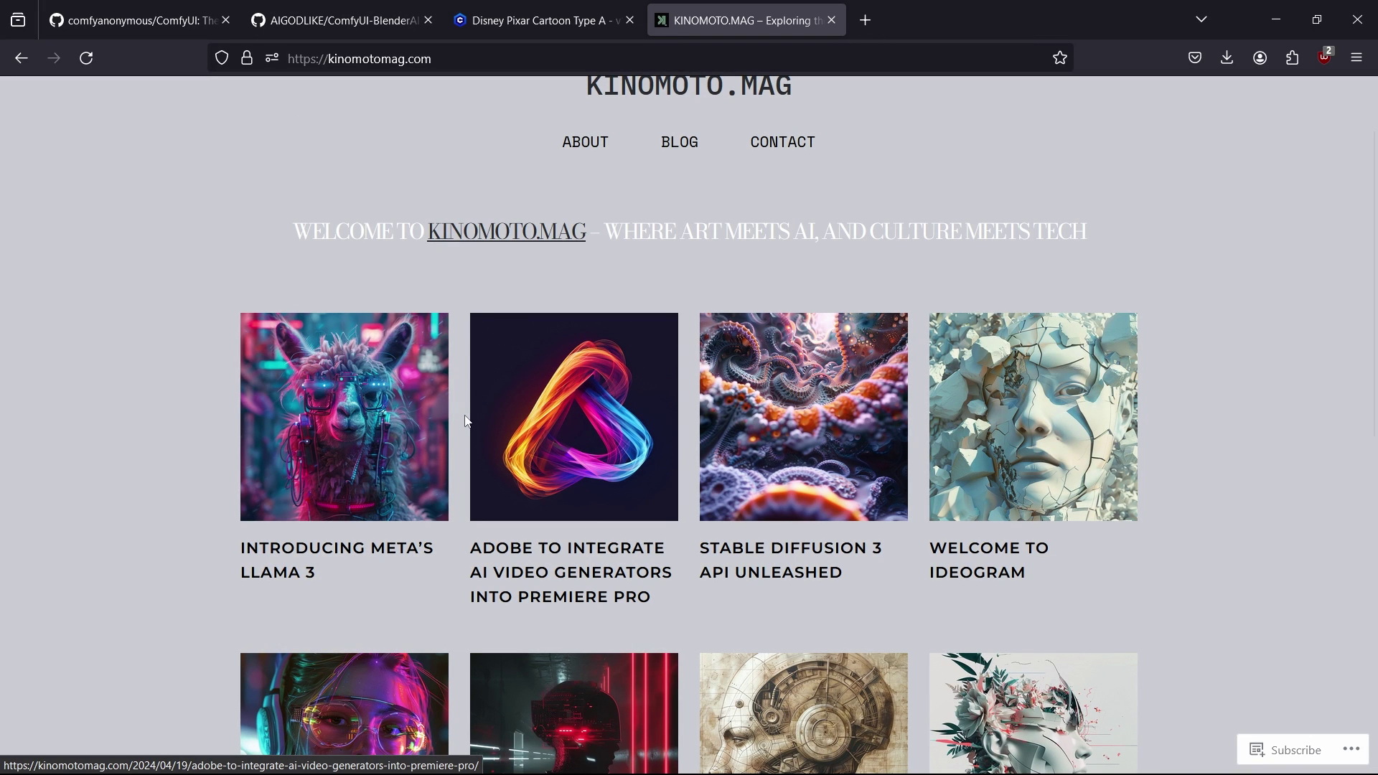
scroll(474, 446, up, 2)
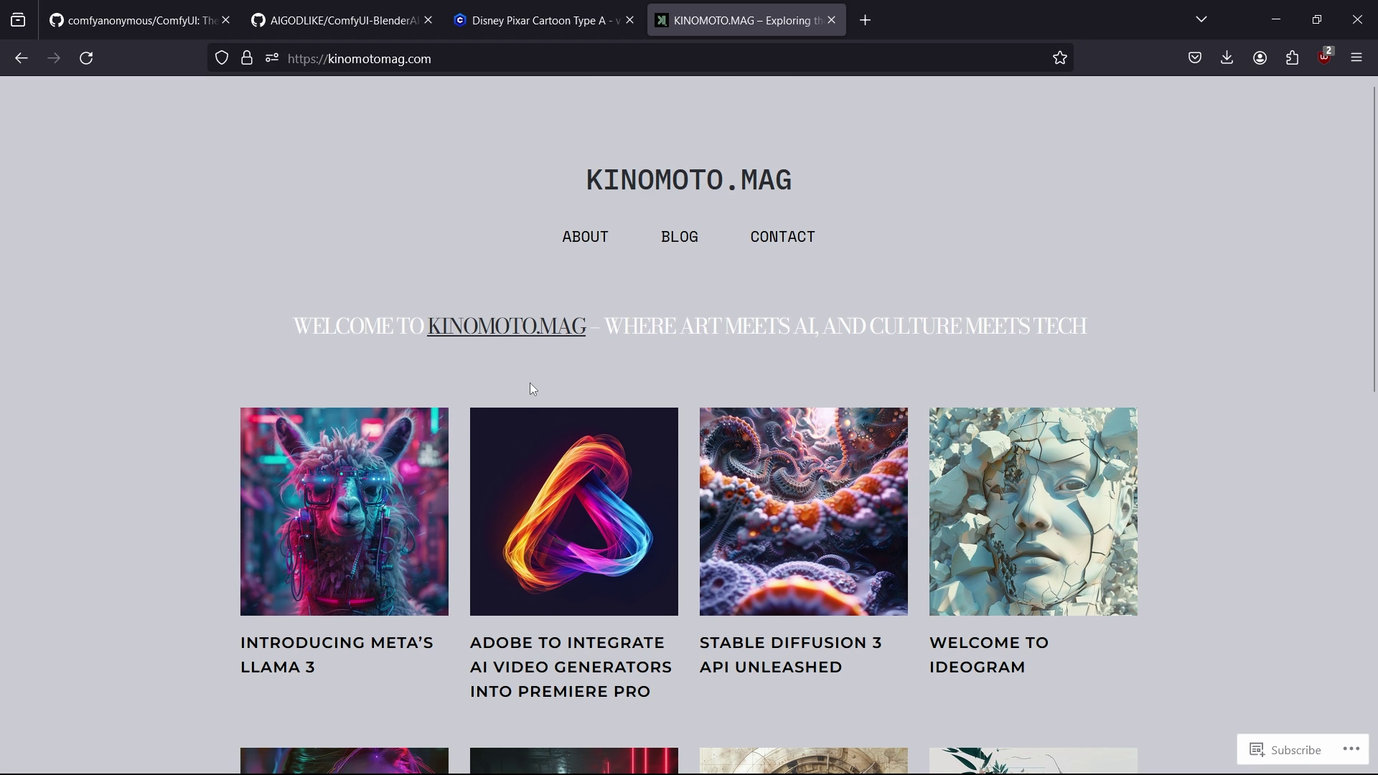
scroll(530, 383, down, 2)
scroll(589, 423, up, 2)
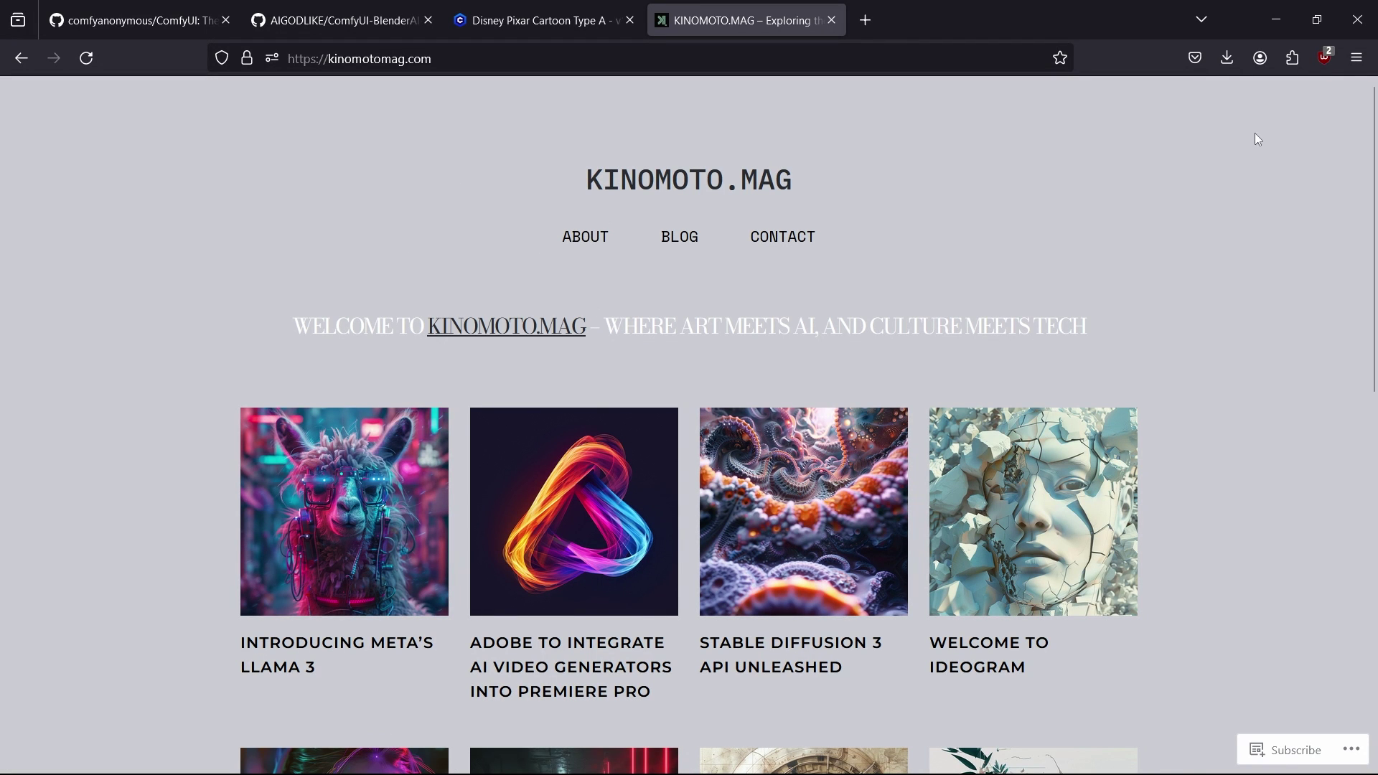
click(1272, 24)
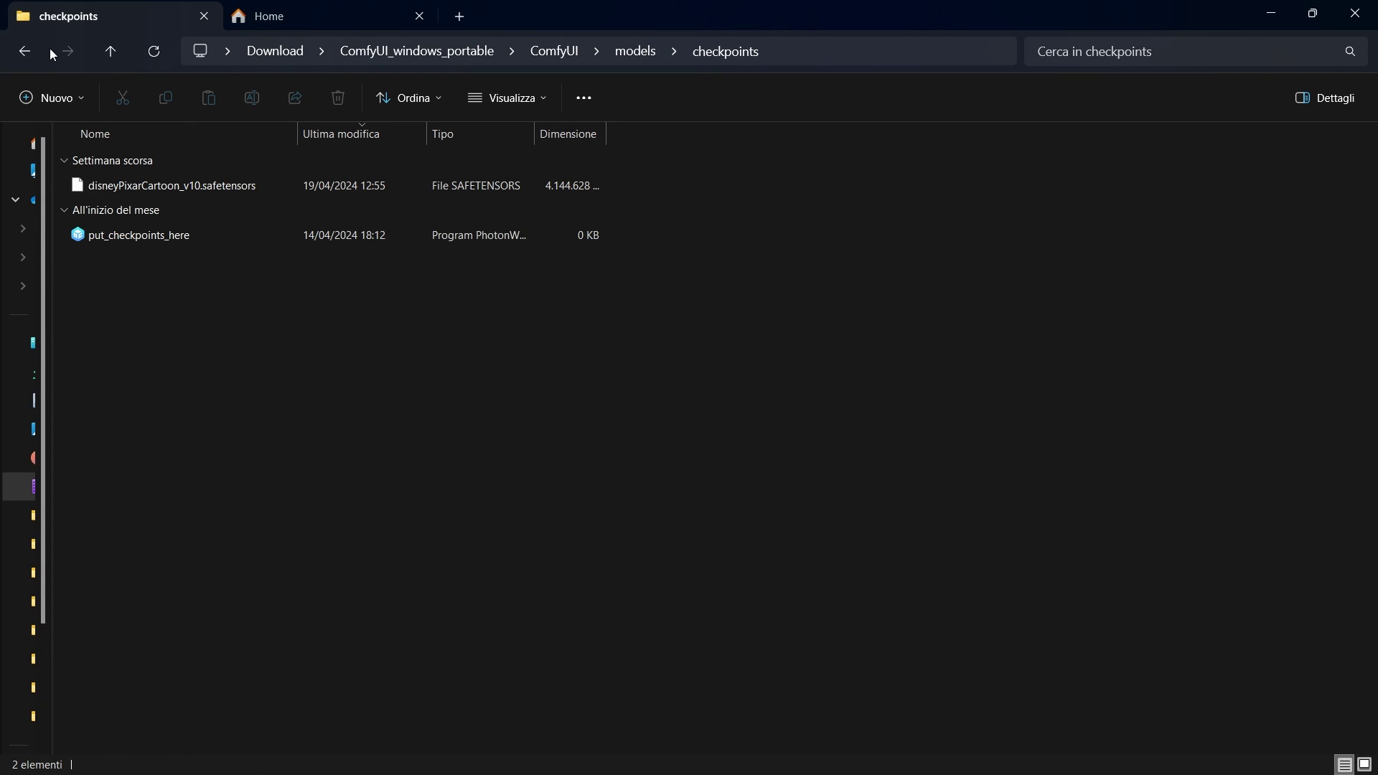
Step: Return to the ComfyUI_windows_portable folder and launch the ComfyUI server with run_cpu.bat
click(25, 54)
click(25, 56)
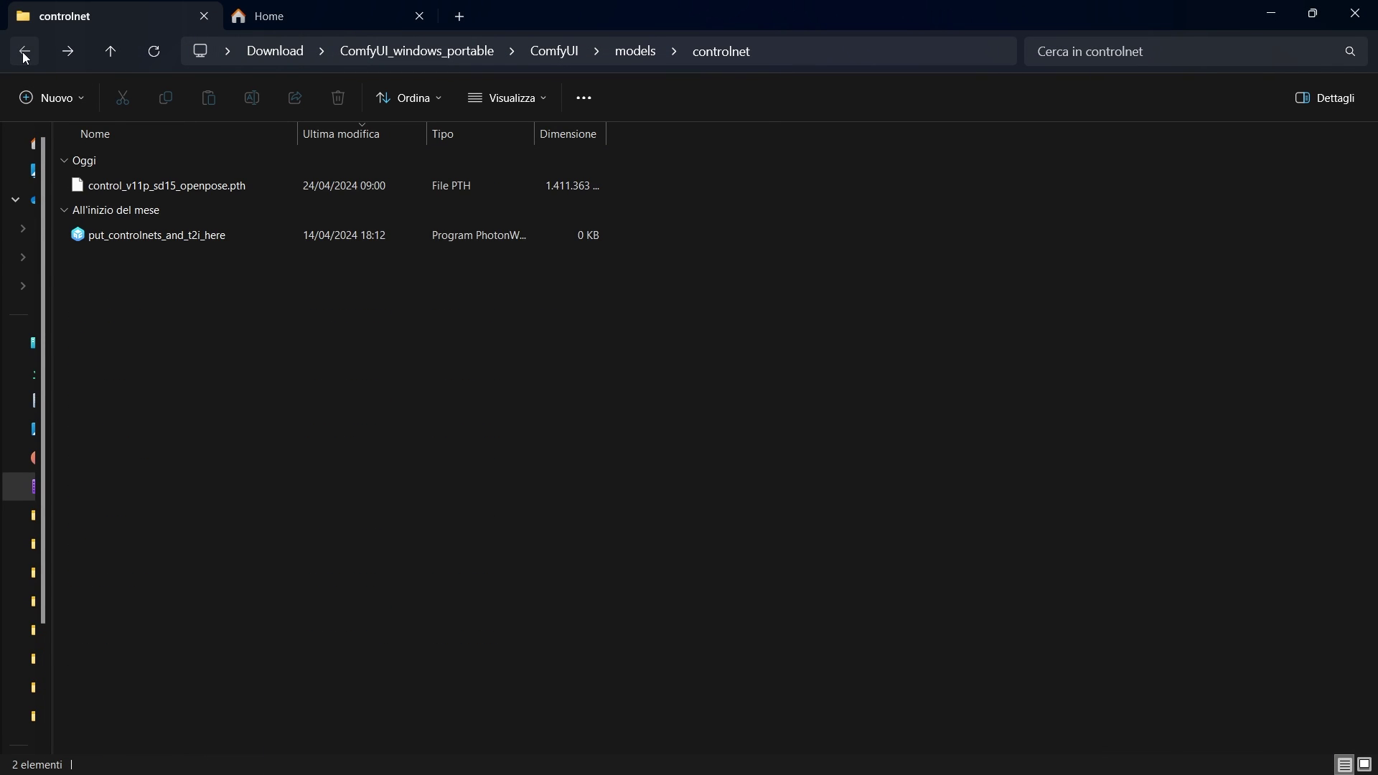
click(25, 53)
click(25, 53)
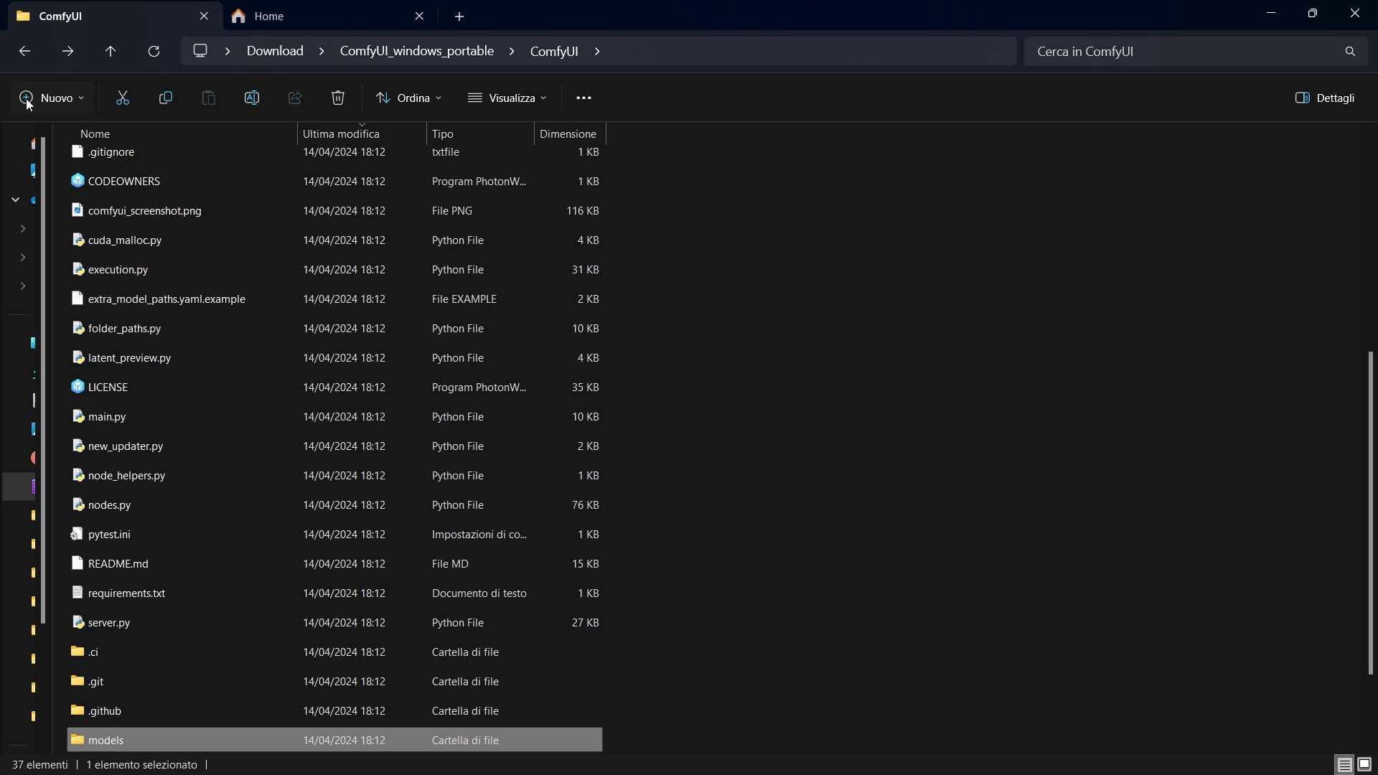
click(24, 51)
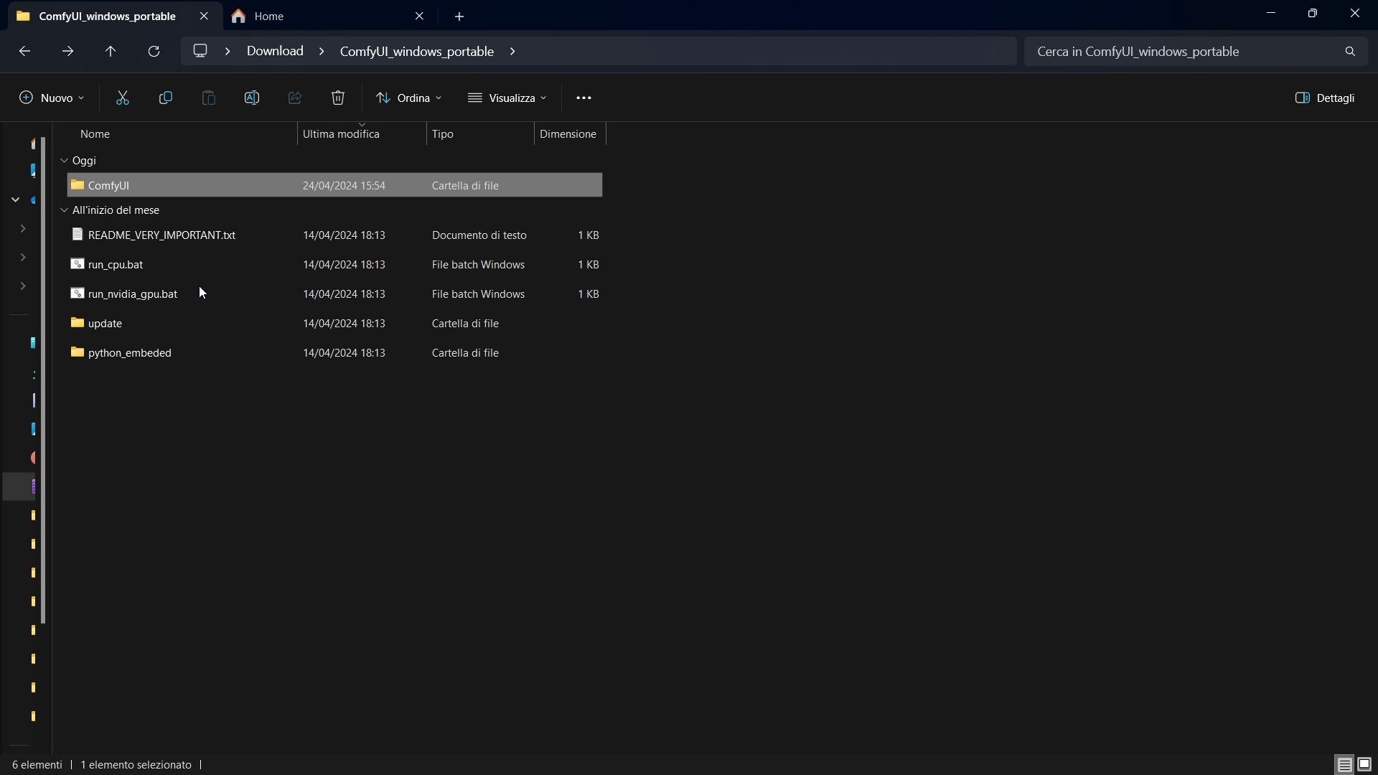
click(422, 521)
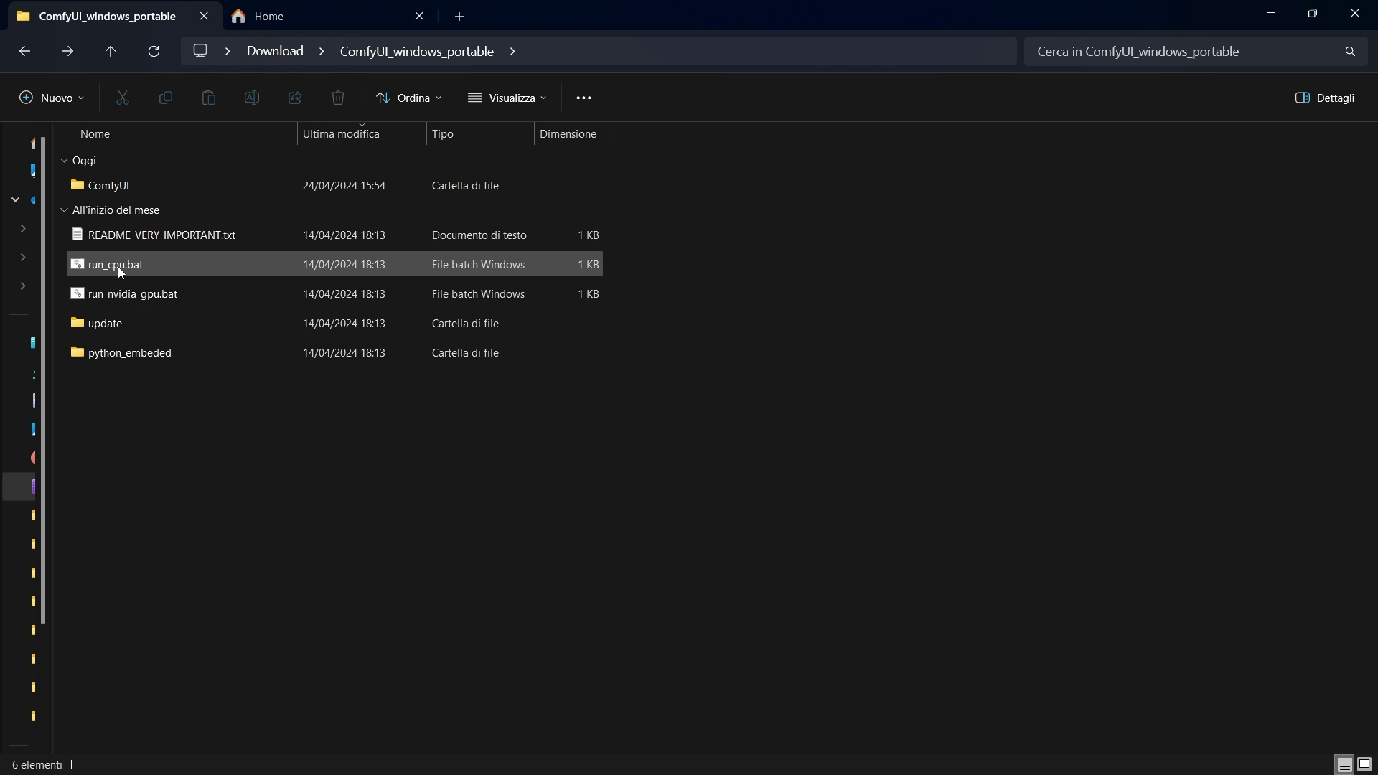
double_click(209, 264)
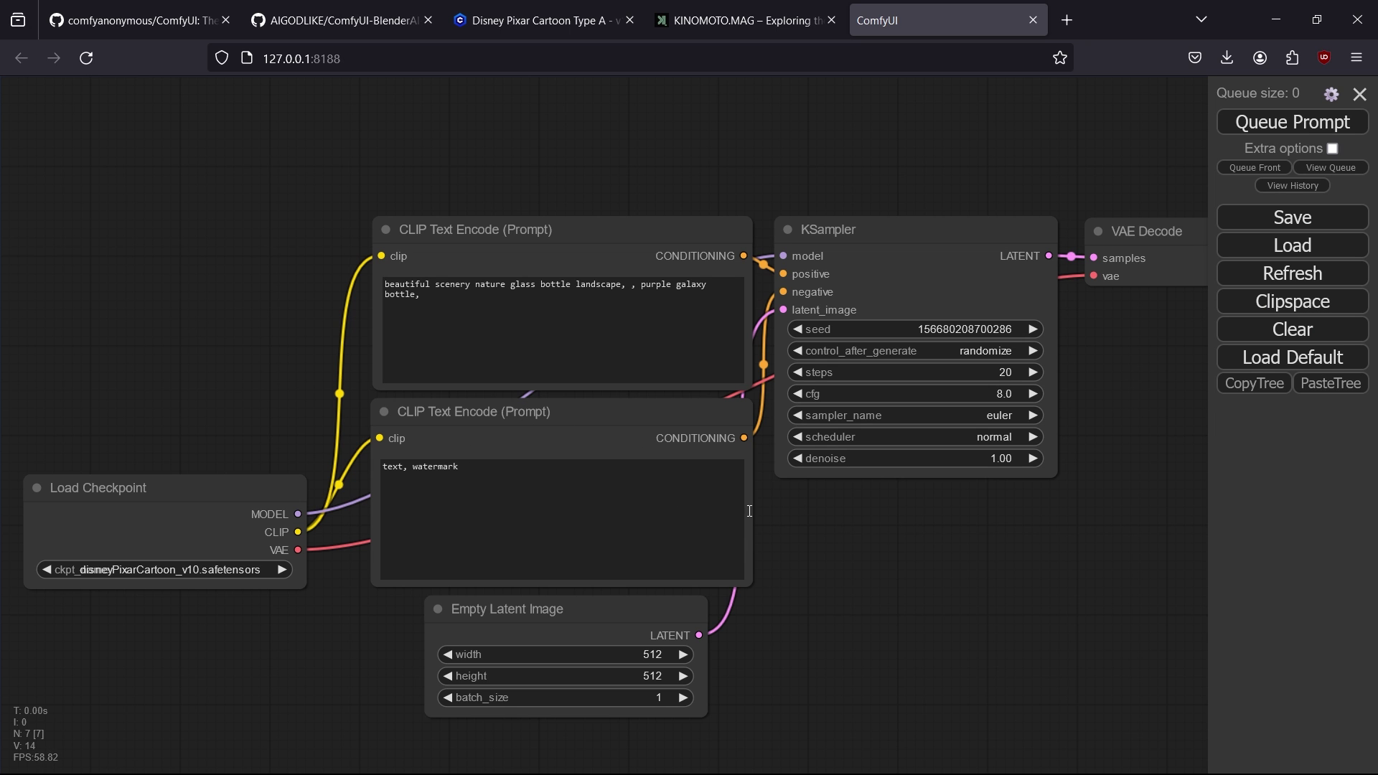
Step: Switch to Blender and expand the BlenderAI node add-on's settings in the Preferences, with the add-on list filtered to User
click(748, 767)
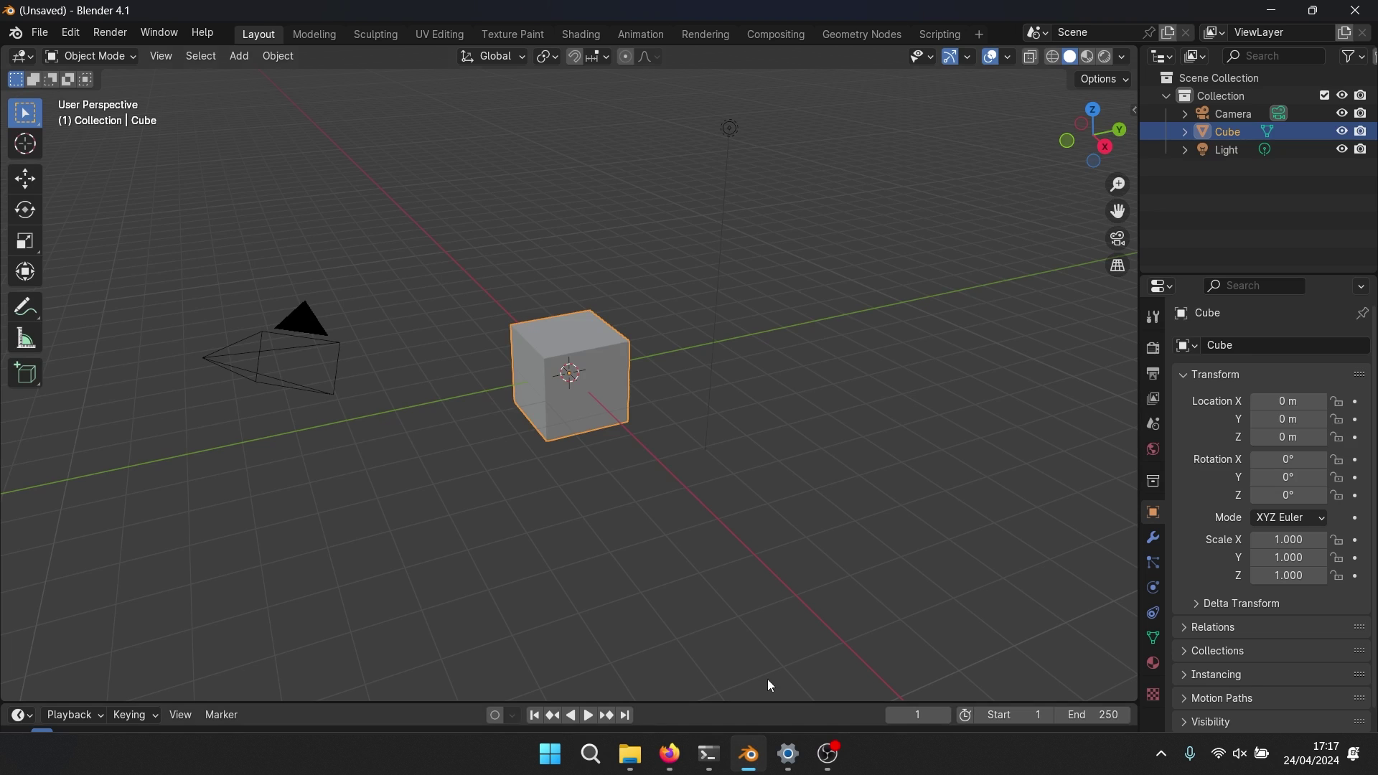
click(71, 33)
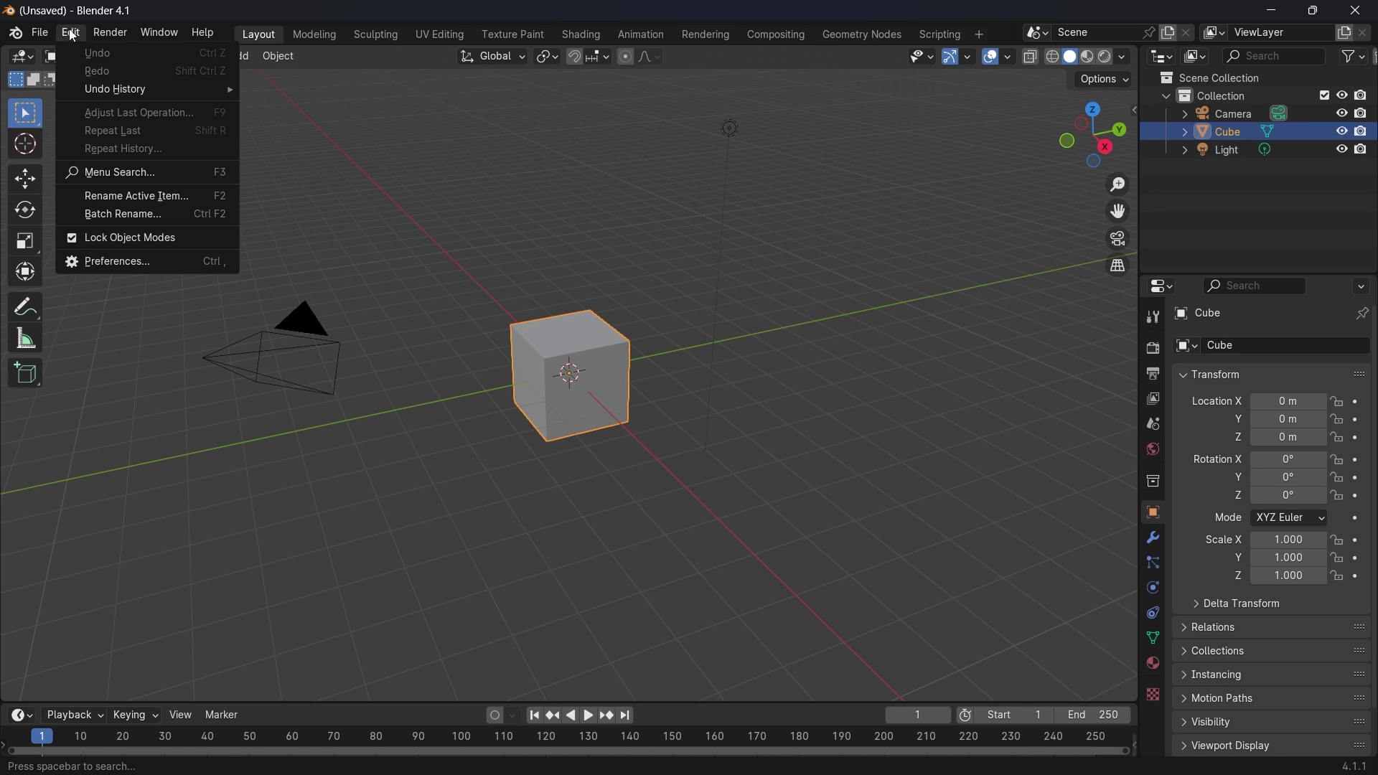
click(106, 263)
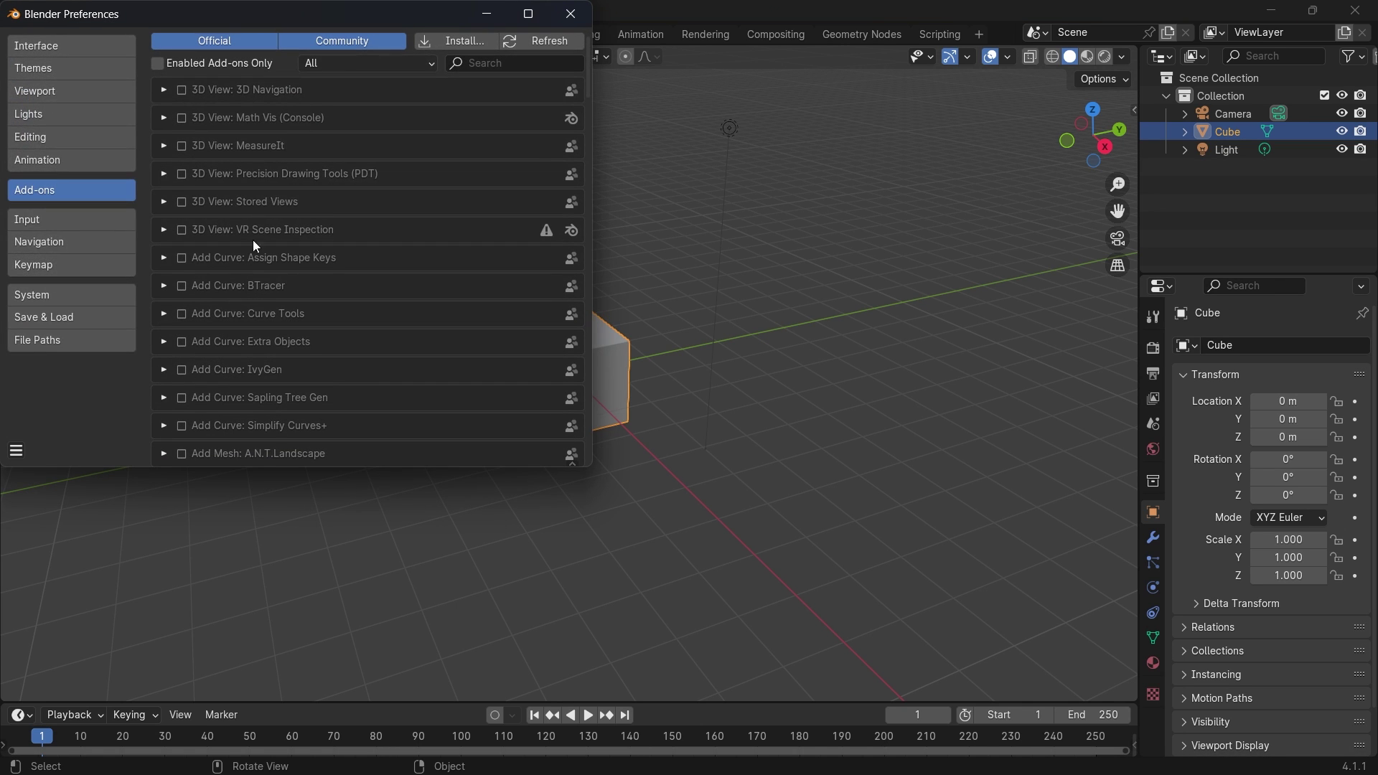
click(363, 63)
click(249, 128)
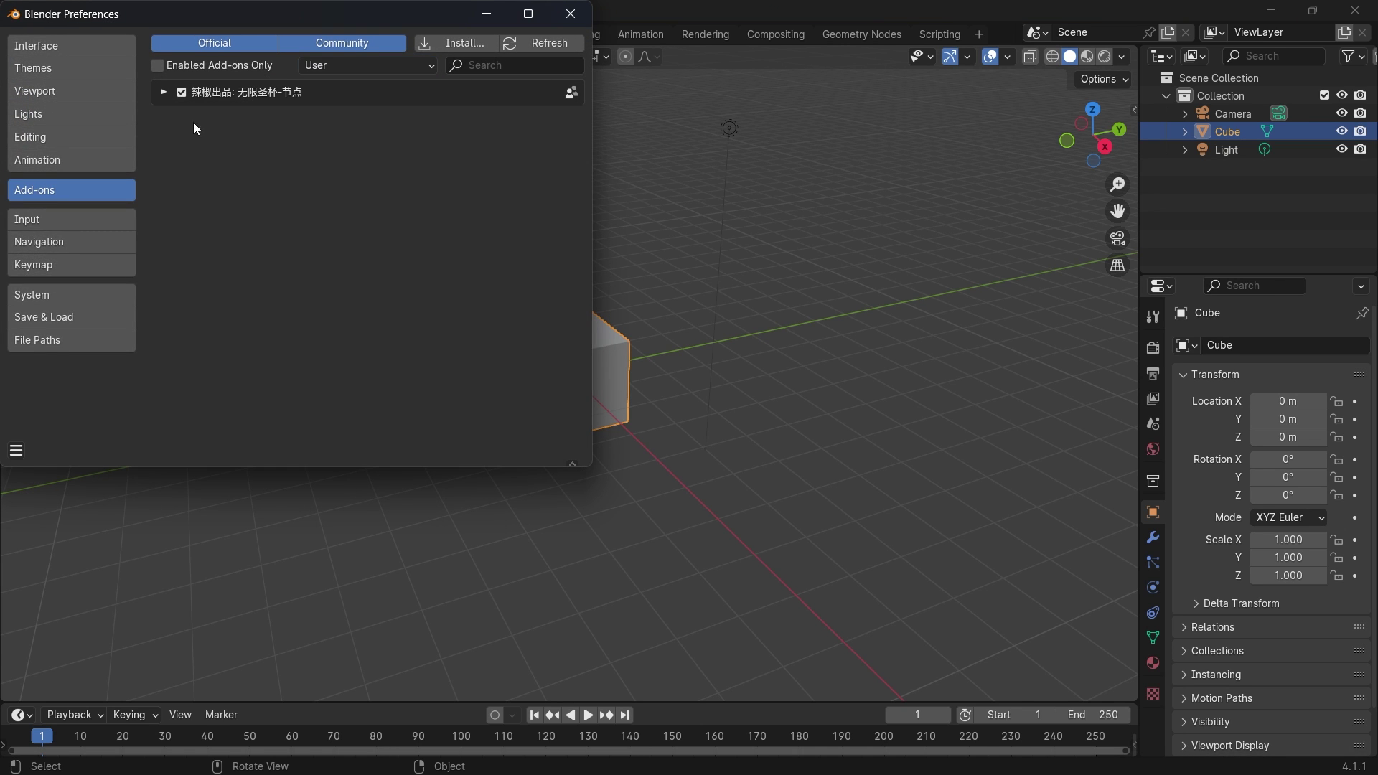
click(164, 91)
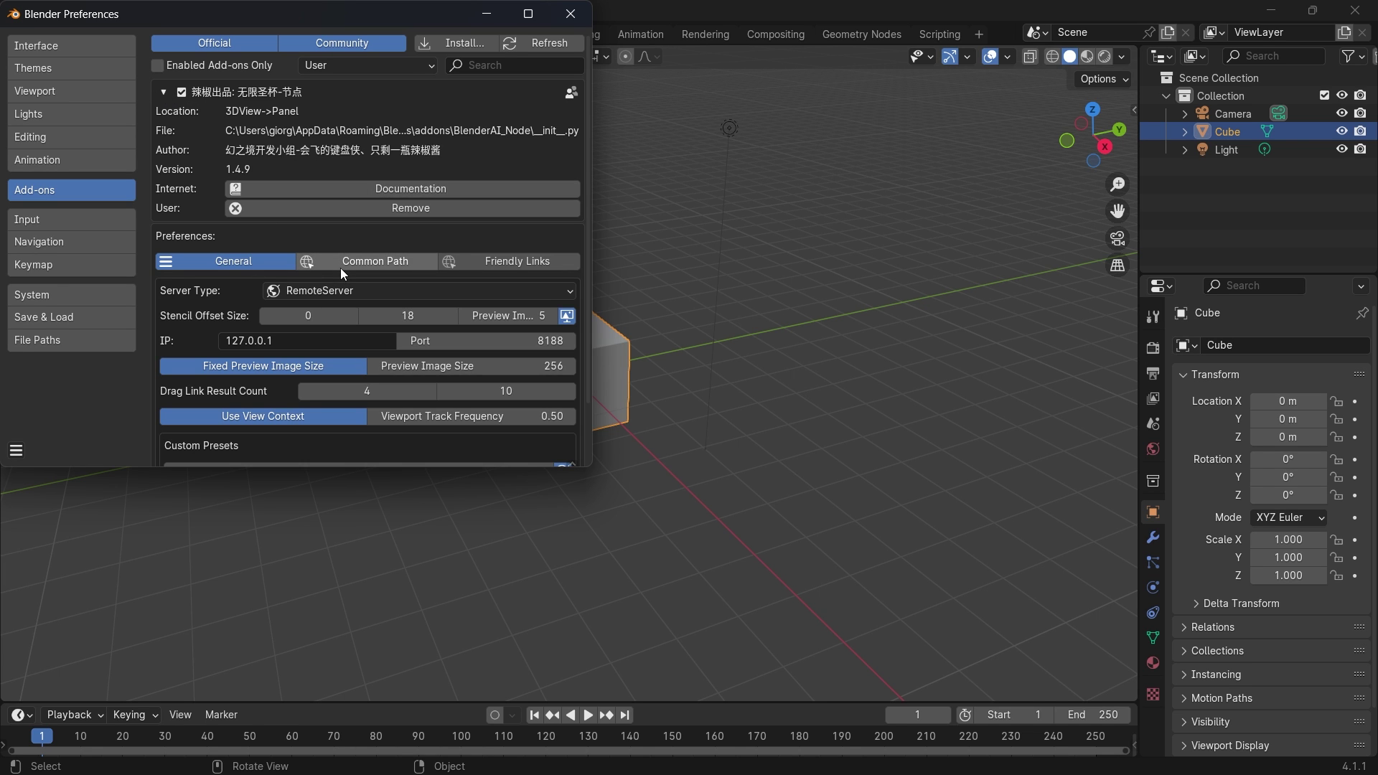
Step: Inspect the add-on's ComfyUI path under the LocalServer type and set the server type back to RemoteServer
click(323, 291)
click(314, 308)
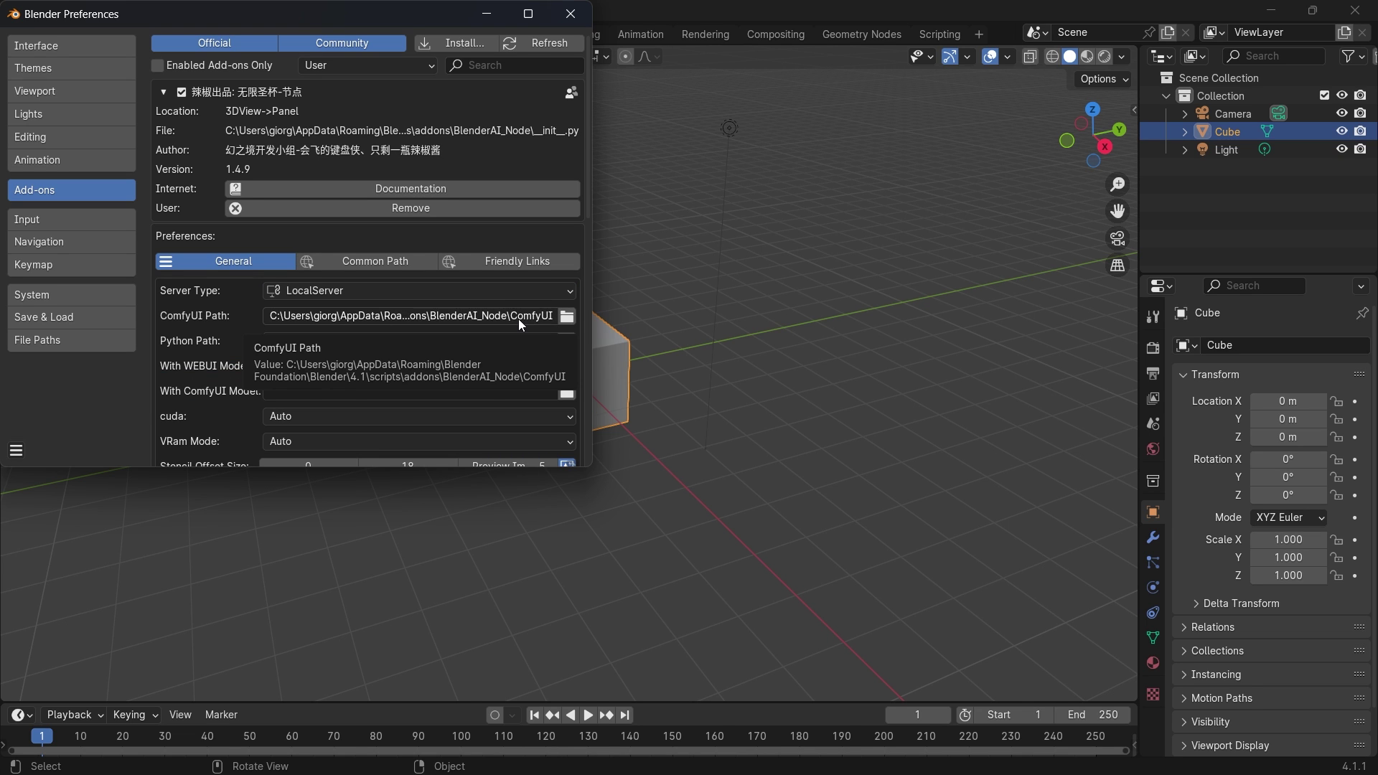
click(463, 318)
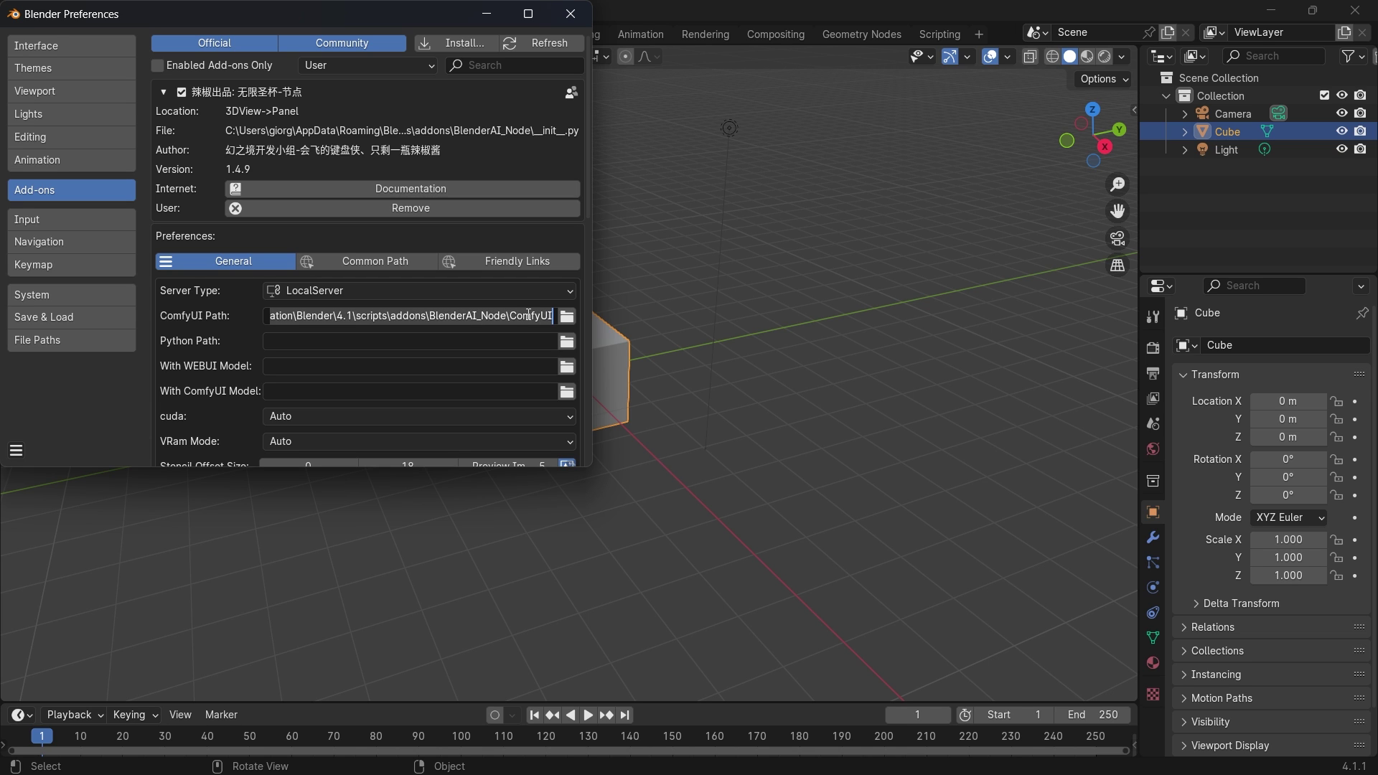
click(532, 316)
click(320, 291)
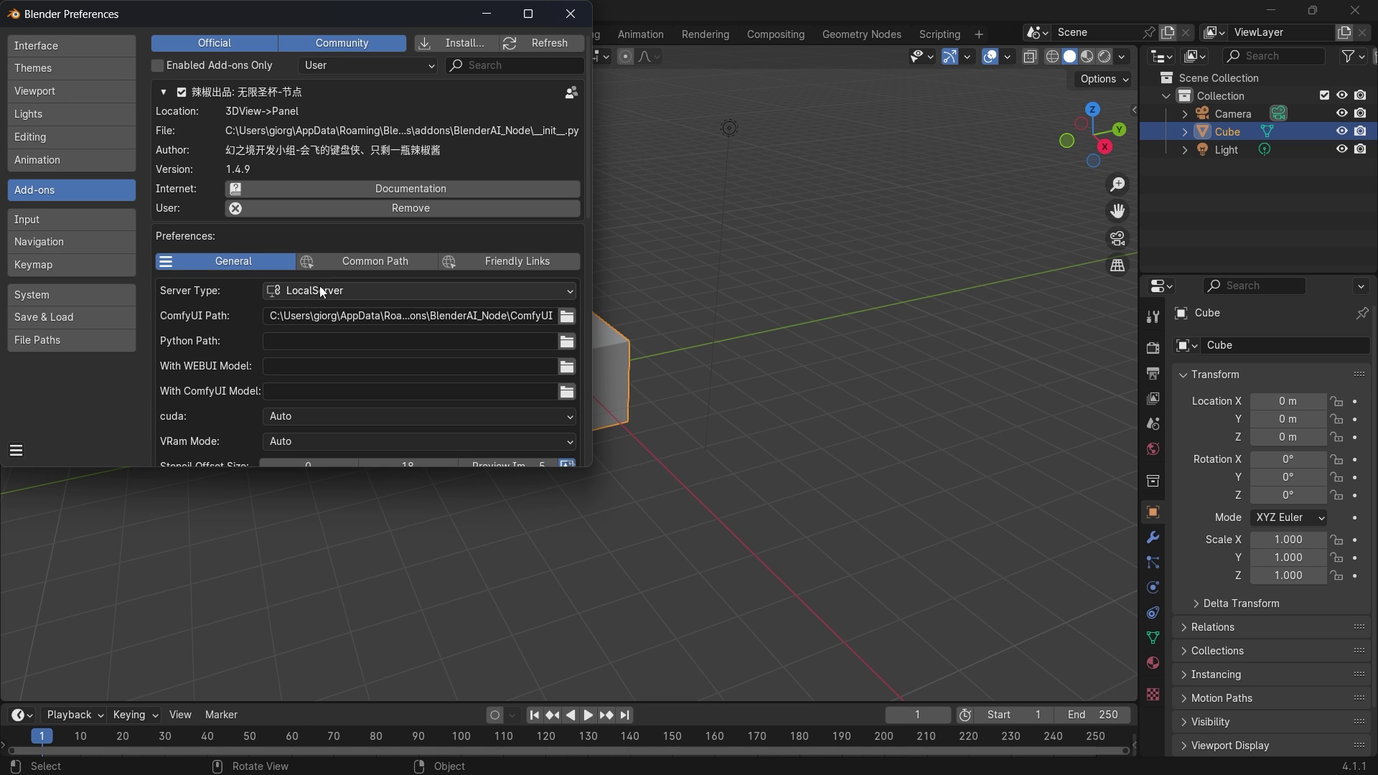
click(323, 292)
click(310, 332)
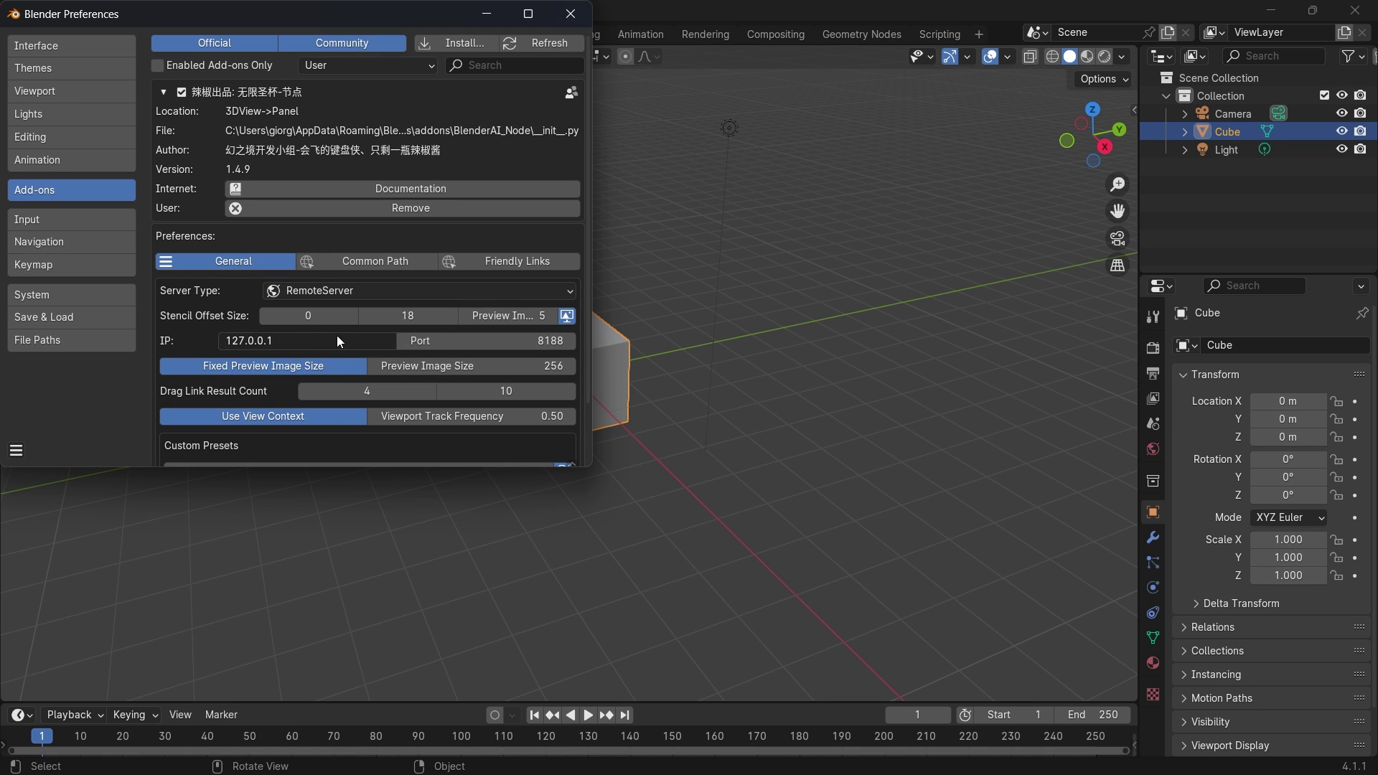
Step: Compare the add-on's IP and port with ComfyUI's address in Firefox, and close the Preferences back in Blender
mouse_move(861, 773)
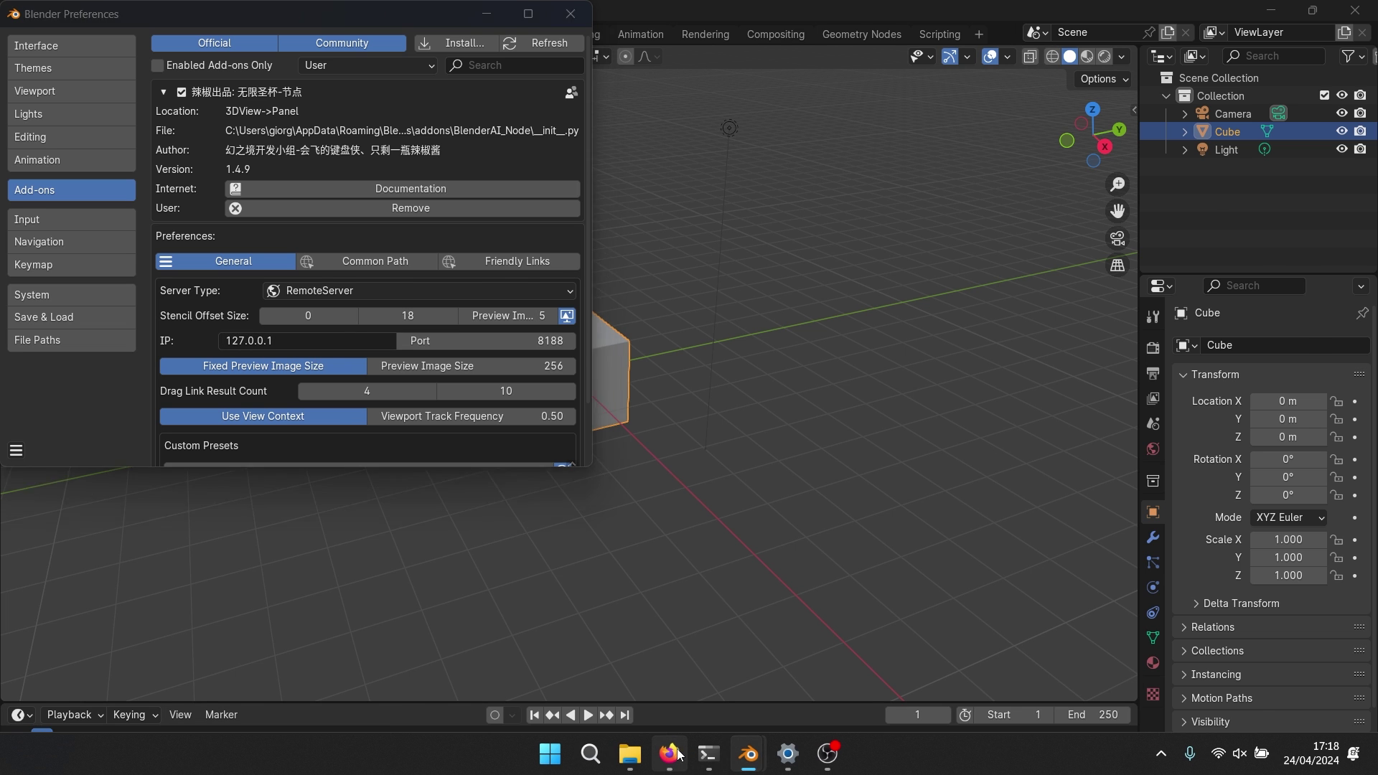
click(669, 754)
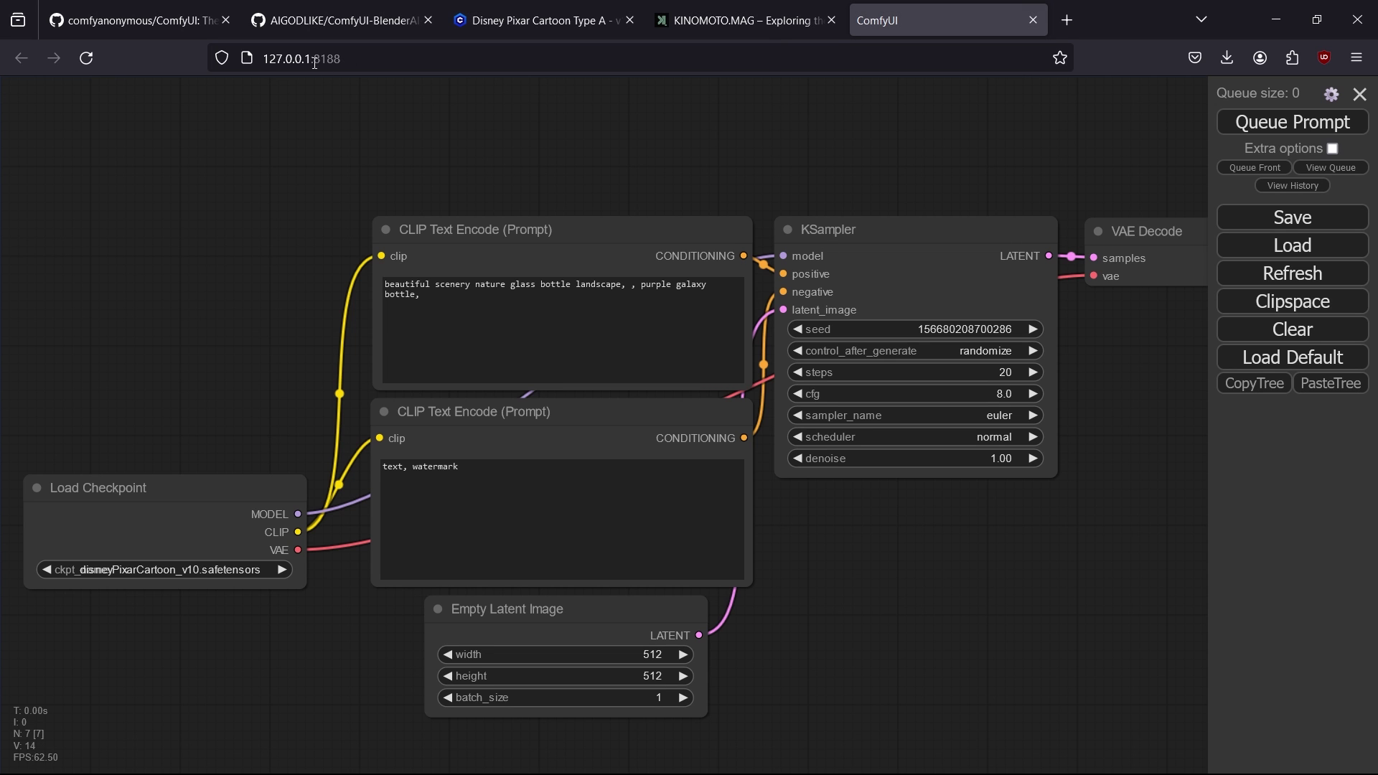
mouse_move(836, 774)
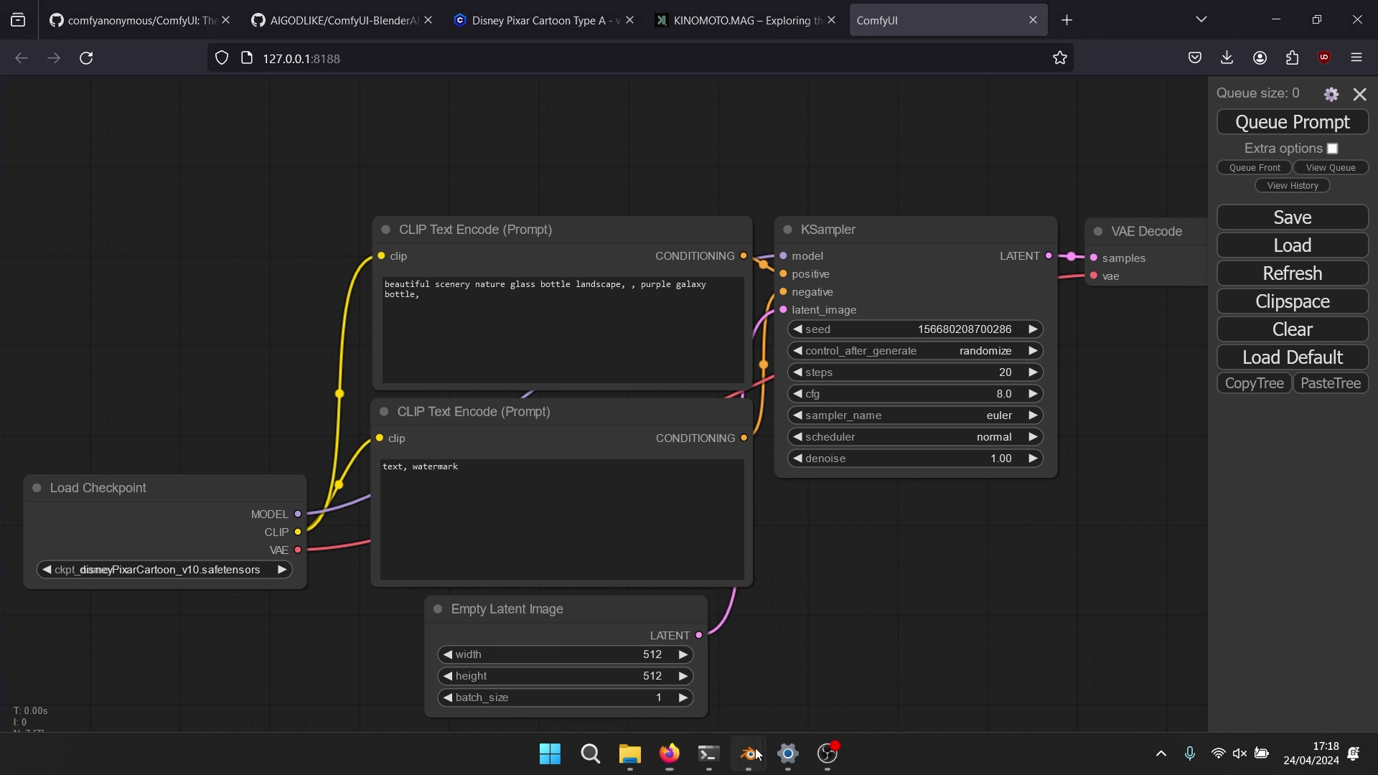
click(712, 668)
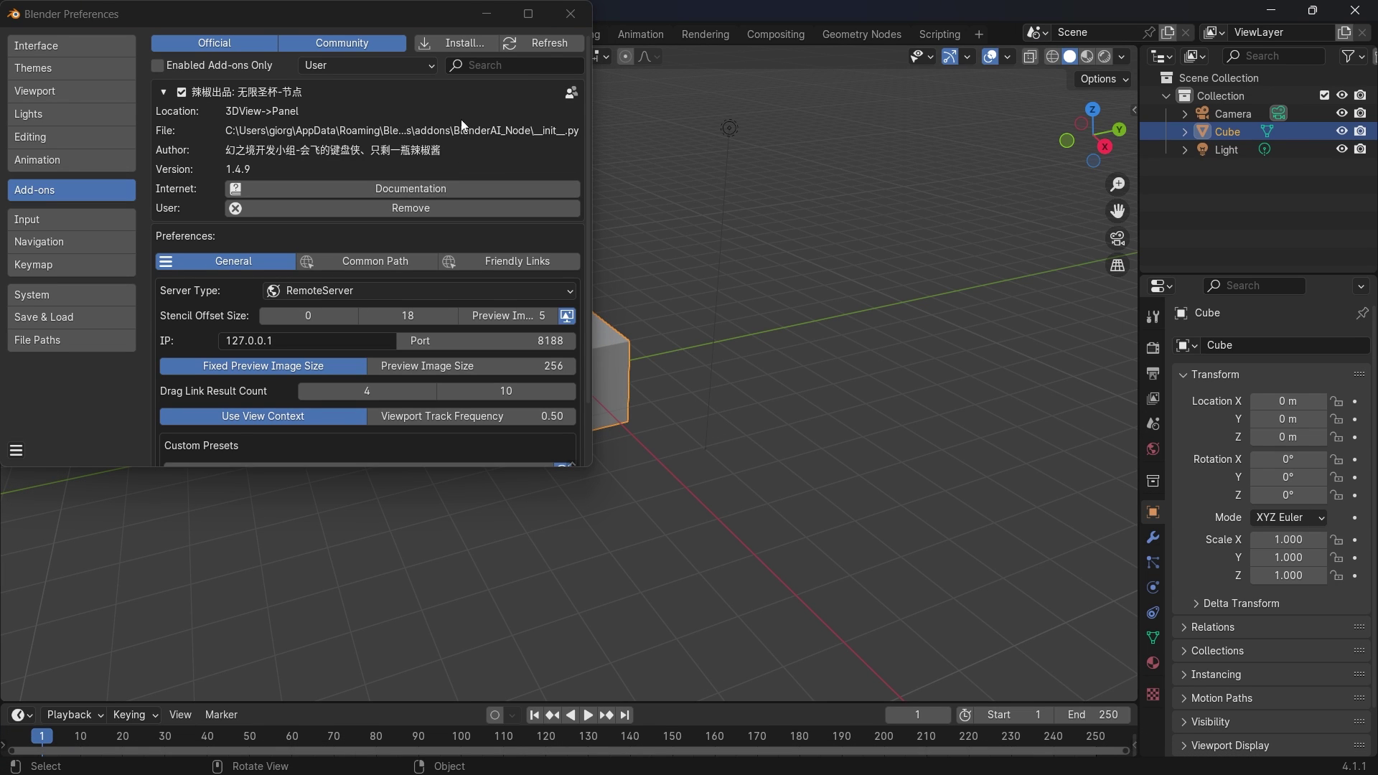
click(572, 20)
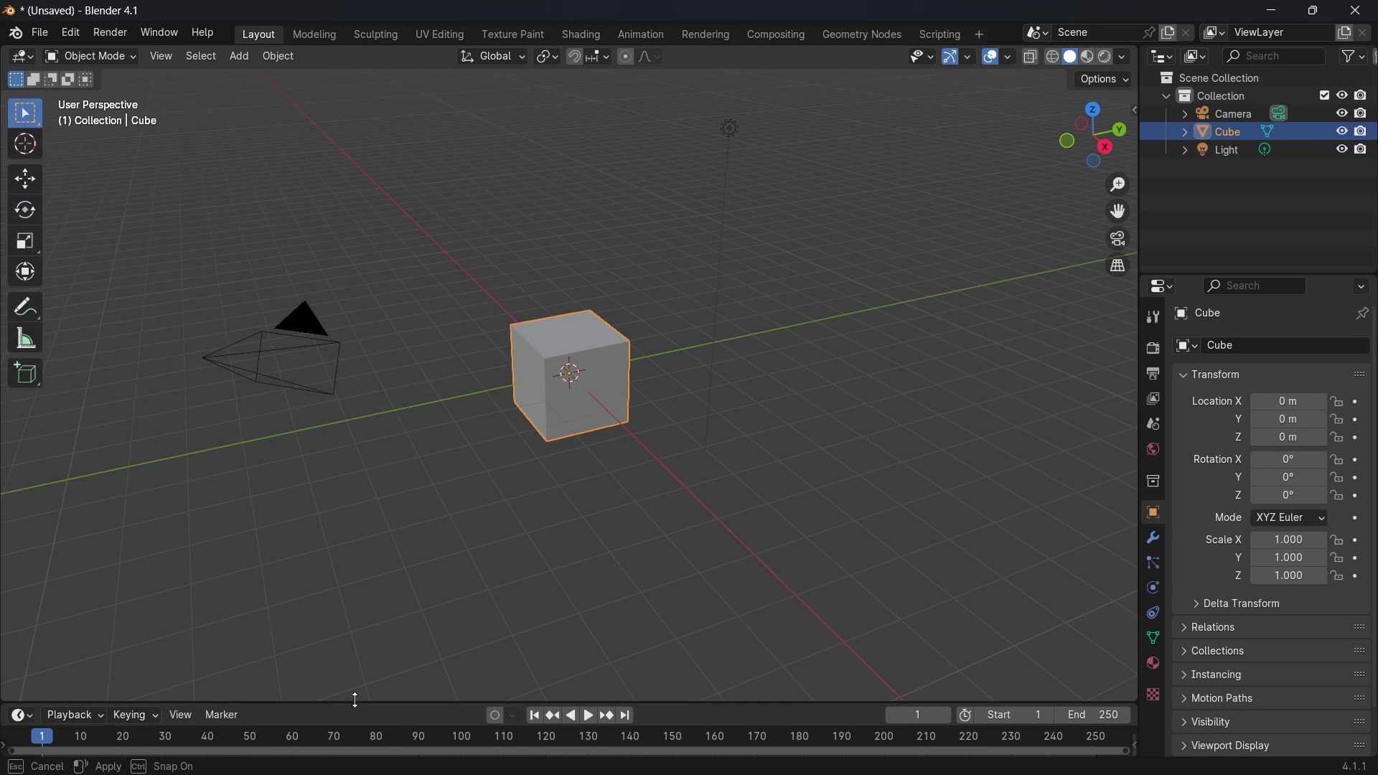
Step: Enlarge the timeline area, change it to the ComfyUI Node editor and create a new node tree
drag(355, 704, 394, 418)
click(22, 432)
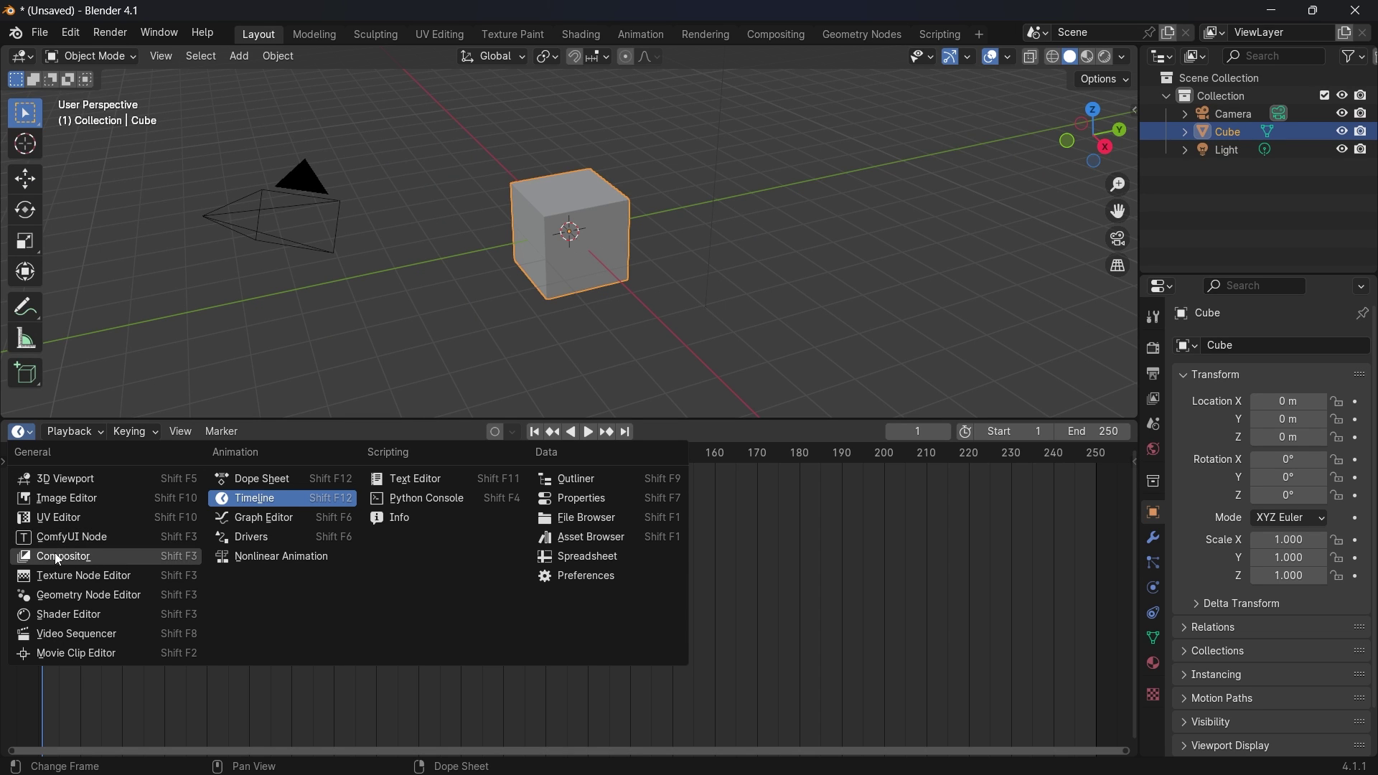
click(68, 536)
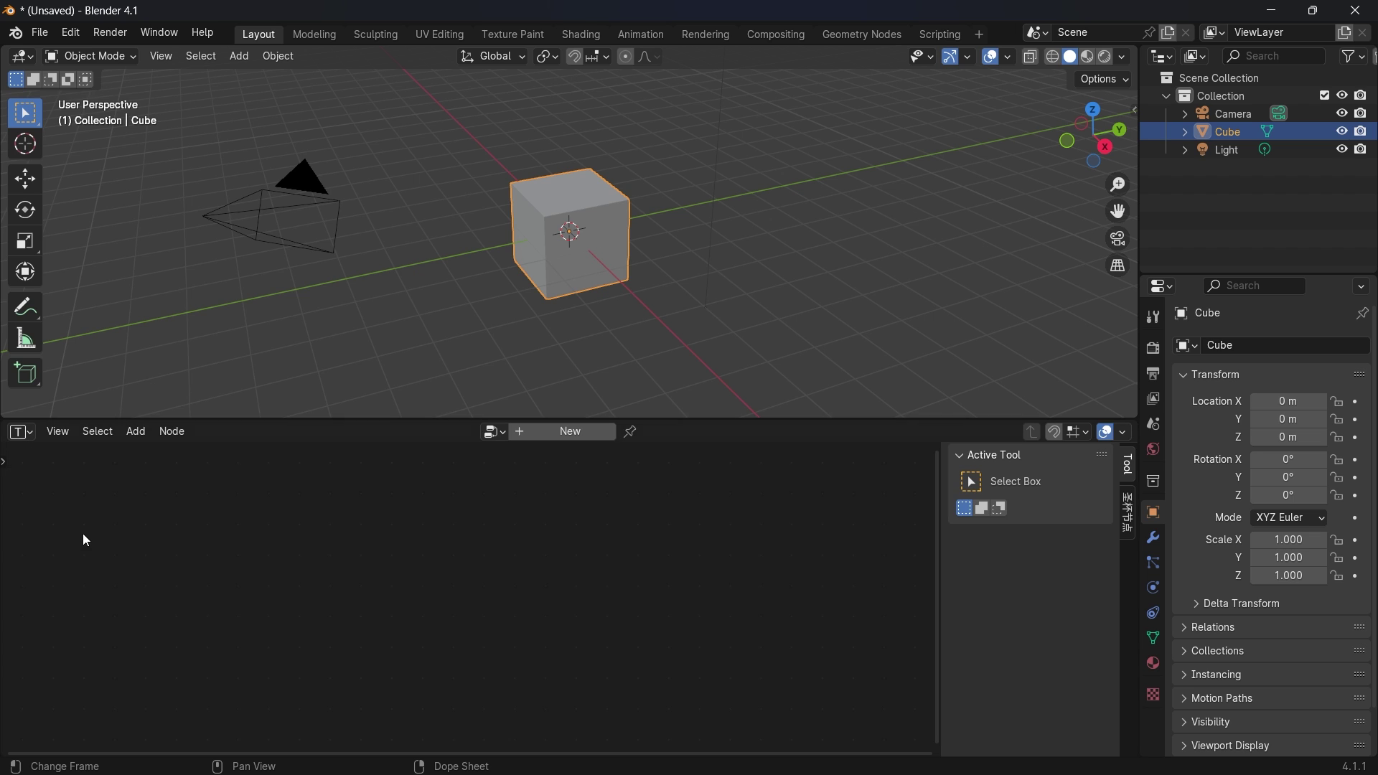
click(597, 433)
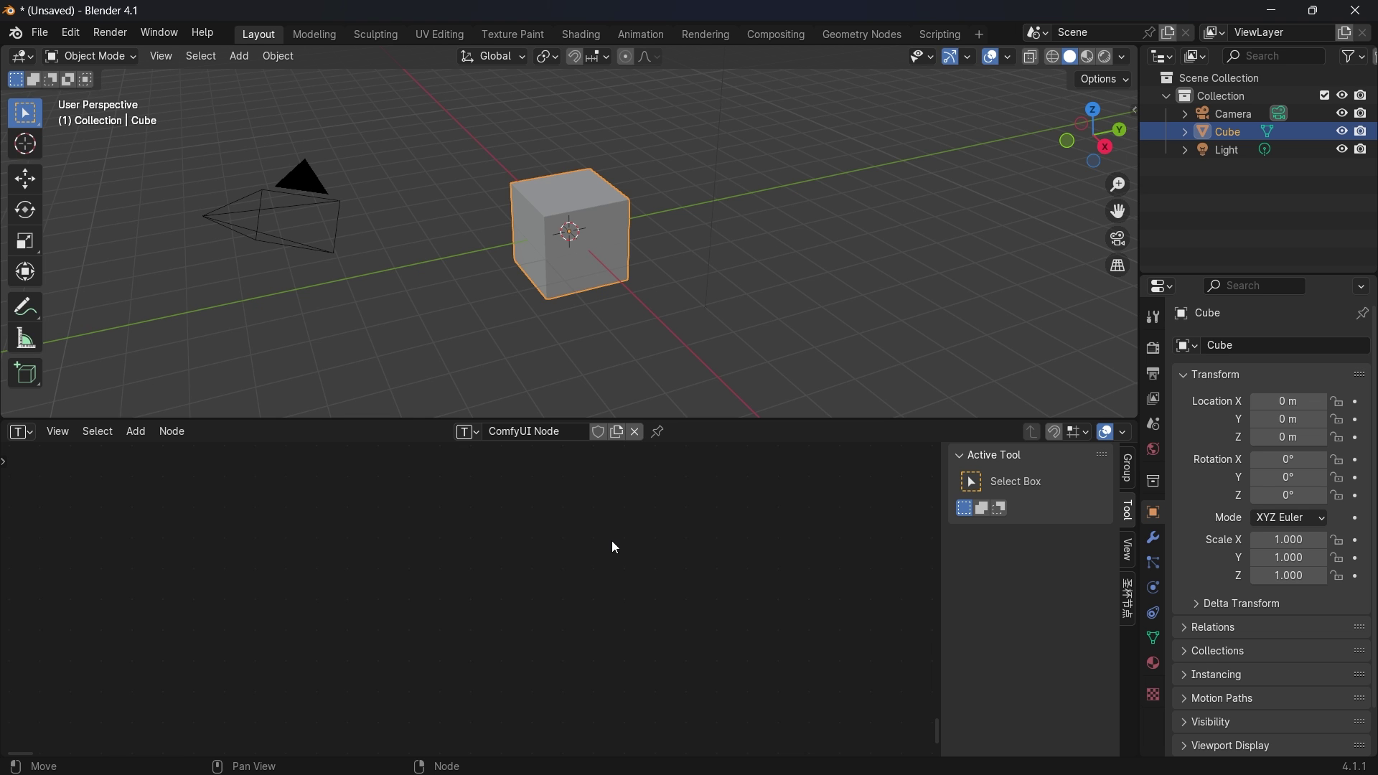
Step: Add a KSampler node to the new ComfyUI node tree
key(shift+a)
click(569, 496)
text(ksam)
key(Return)
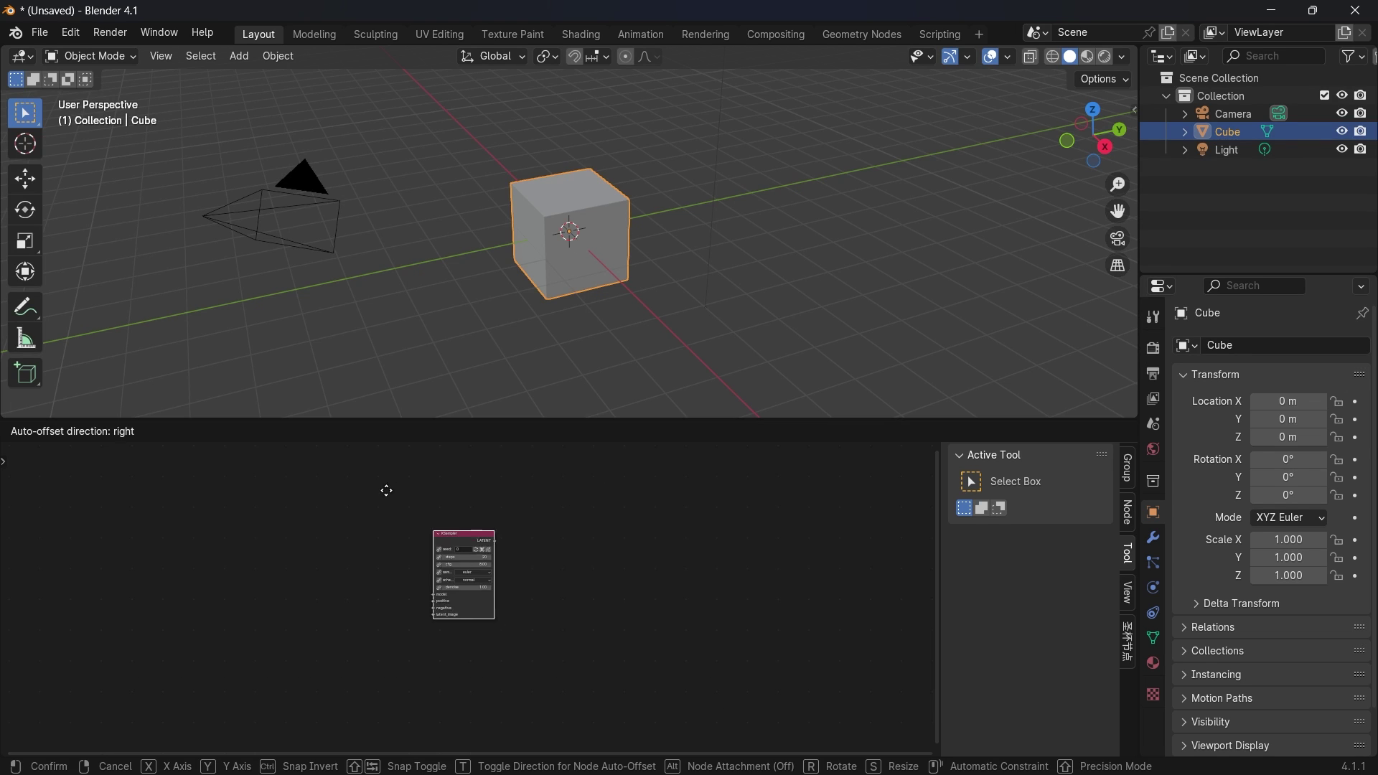
click(466, 577)
scroll(465, 576, up, 2)
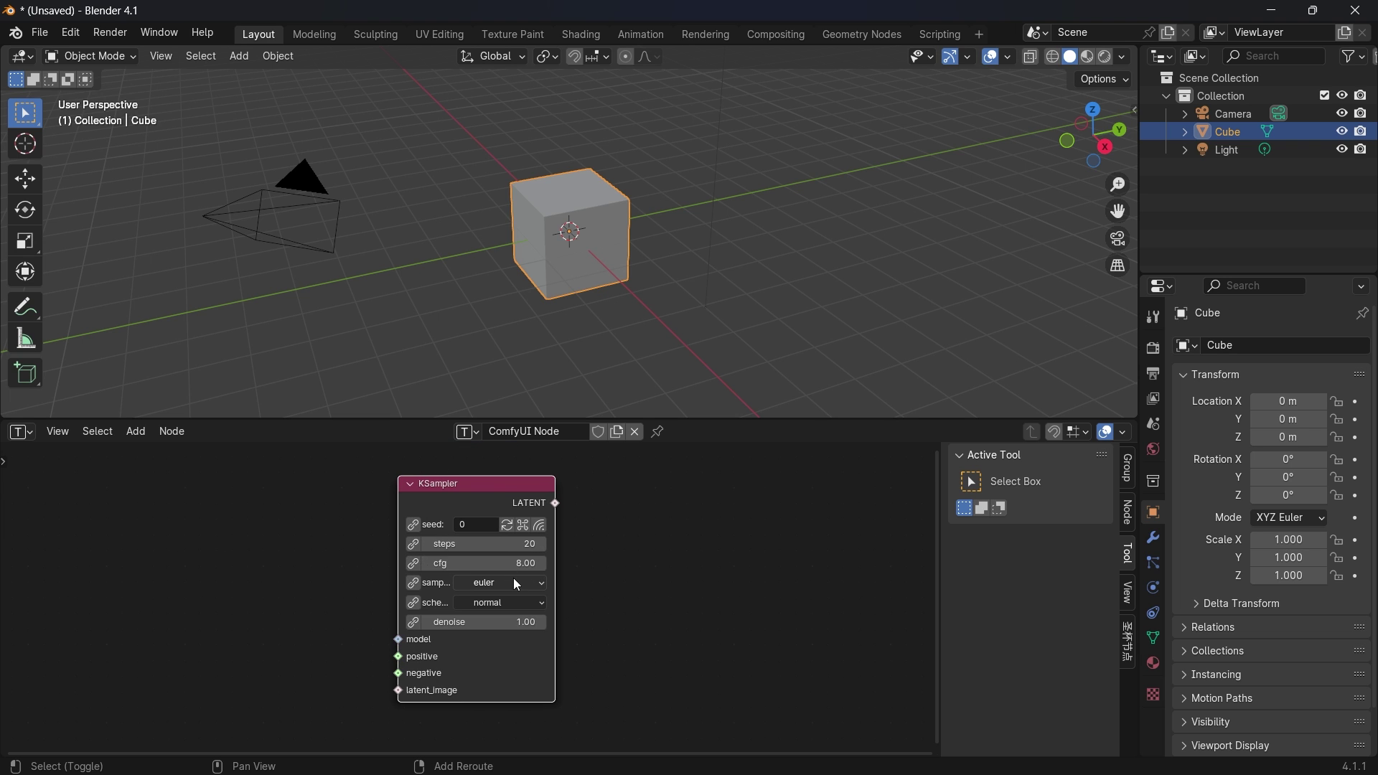
Step: Circle the KSampler seed's randomize option with the Annotate tool
key(shift+space)
click(454, 601)
scroll(498, 533, up, 3)
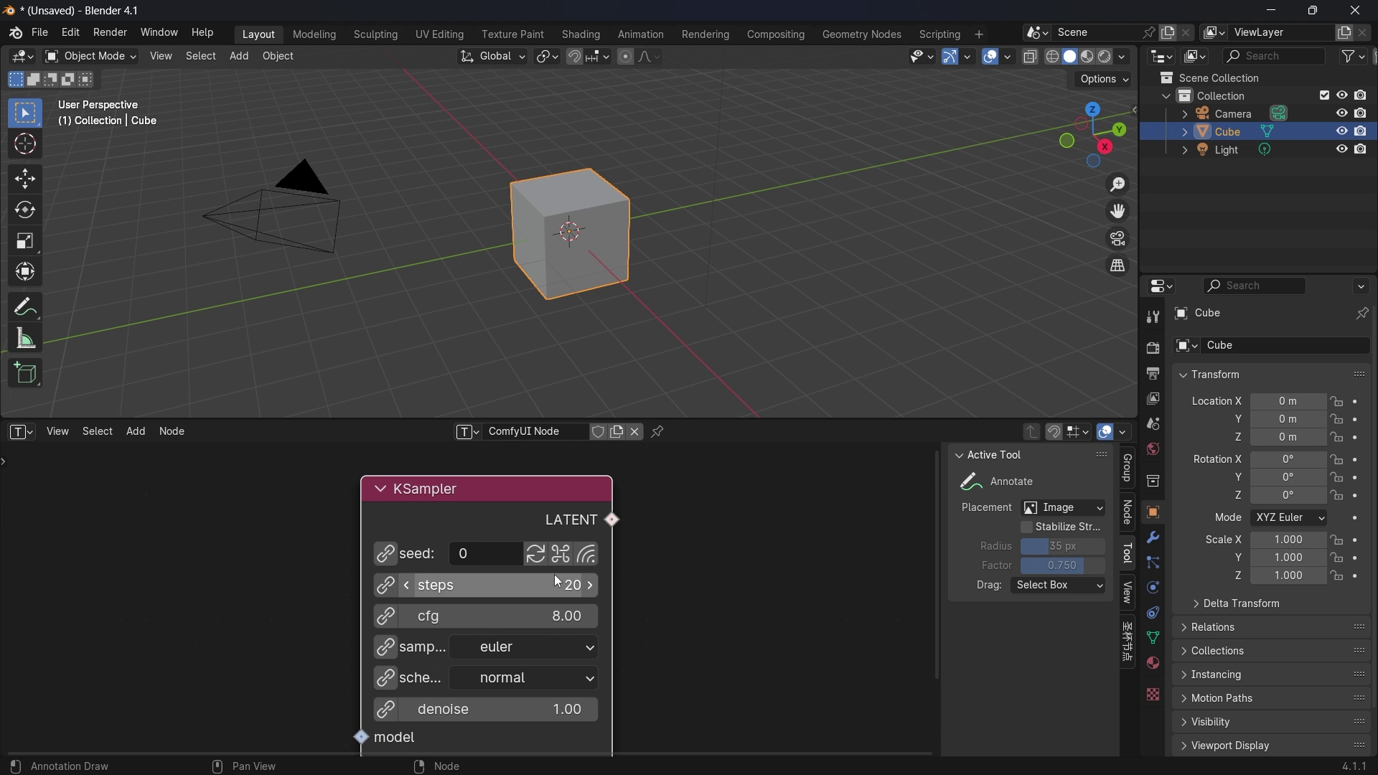
mouse_move(540, 516)
mouse_down()
mouse_move(521, 545)
mouse_move(555, 548)
mouse_up()
scroll(556, 549, up, 2)
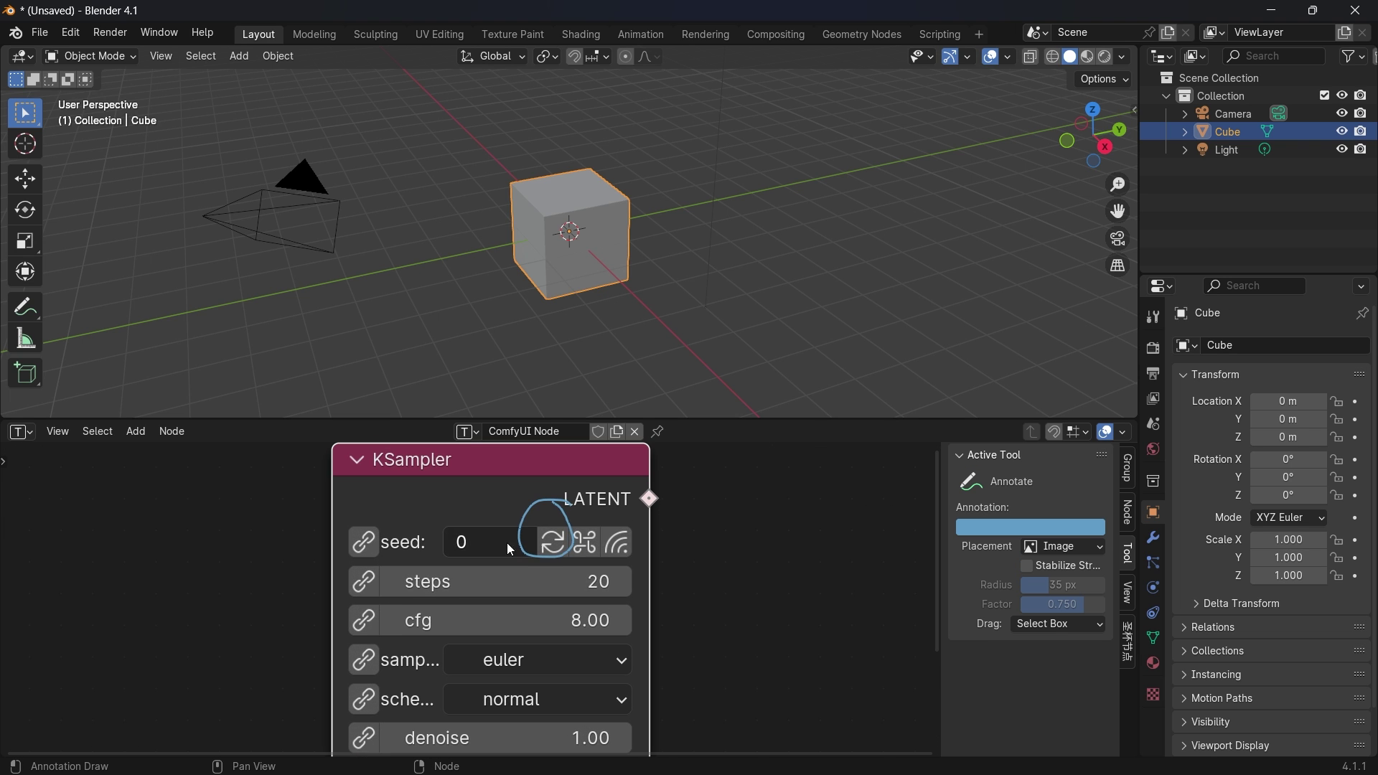
Step: Enable the exe_rand option for the KSampler's seed
click(558, 547)
click(557, 547)
click(485, 553)
click(472, 536)
scroll(755, 621, down, 2)
middle_drag(755, 621, 841, 553)
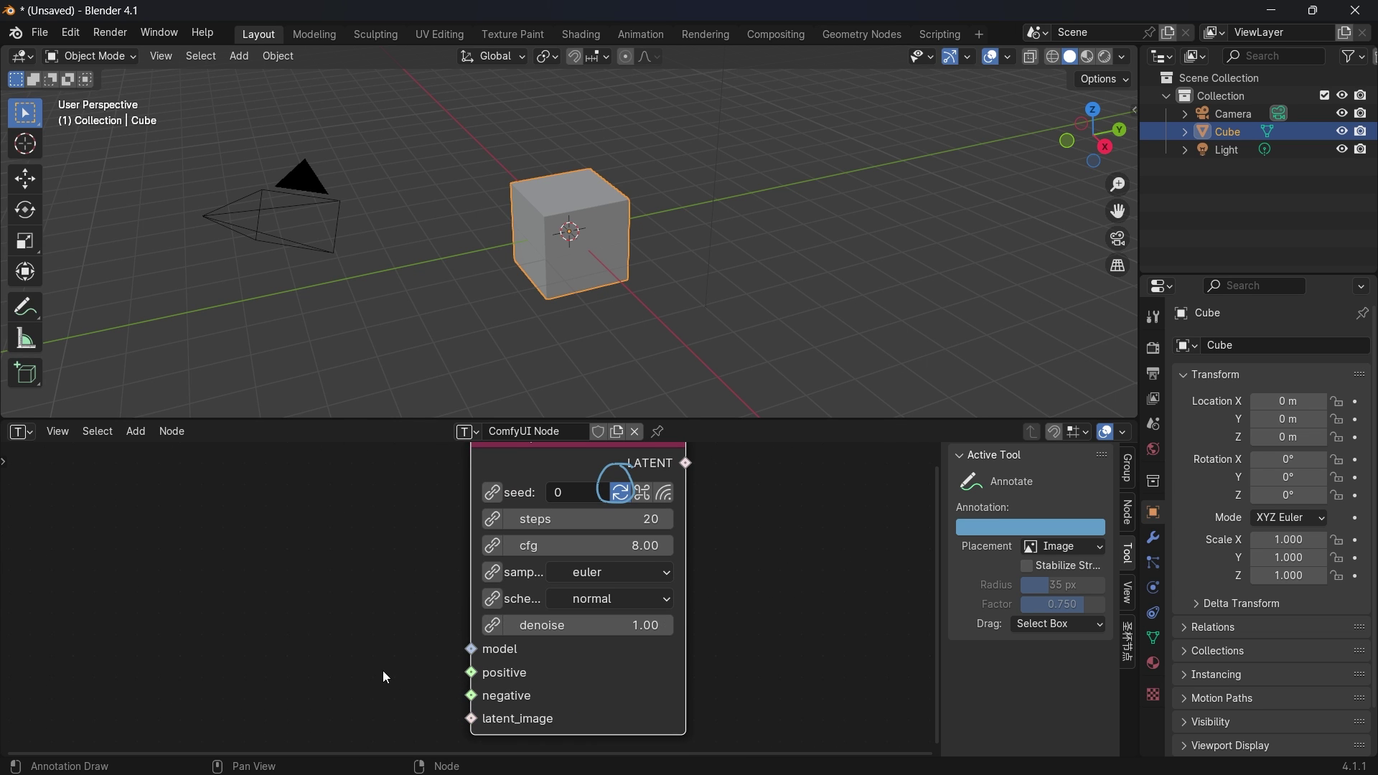
Step: Add a CLIPTextEncode node beside the KSampler and place a duplicate of it underneath
key(shift+a)
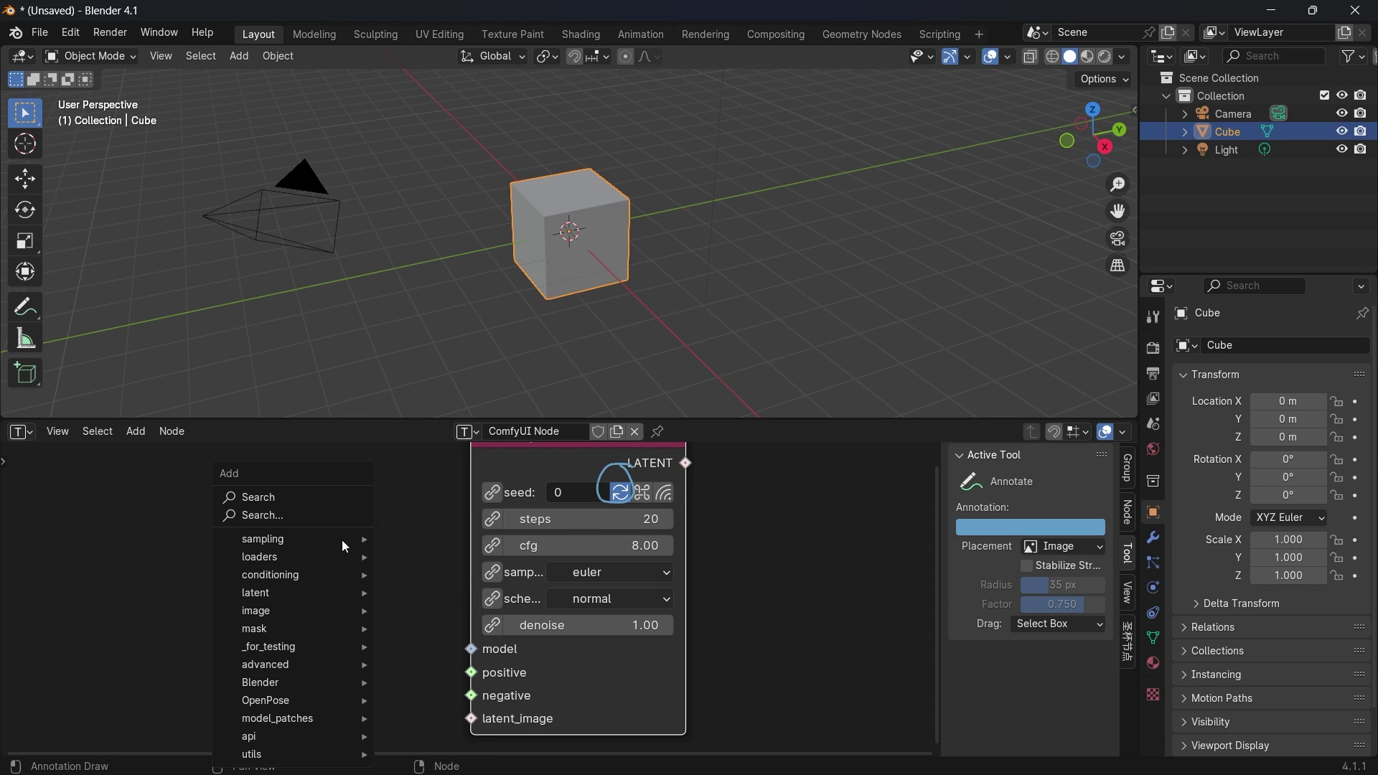
click(320, 502)
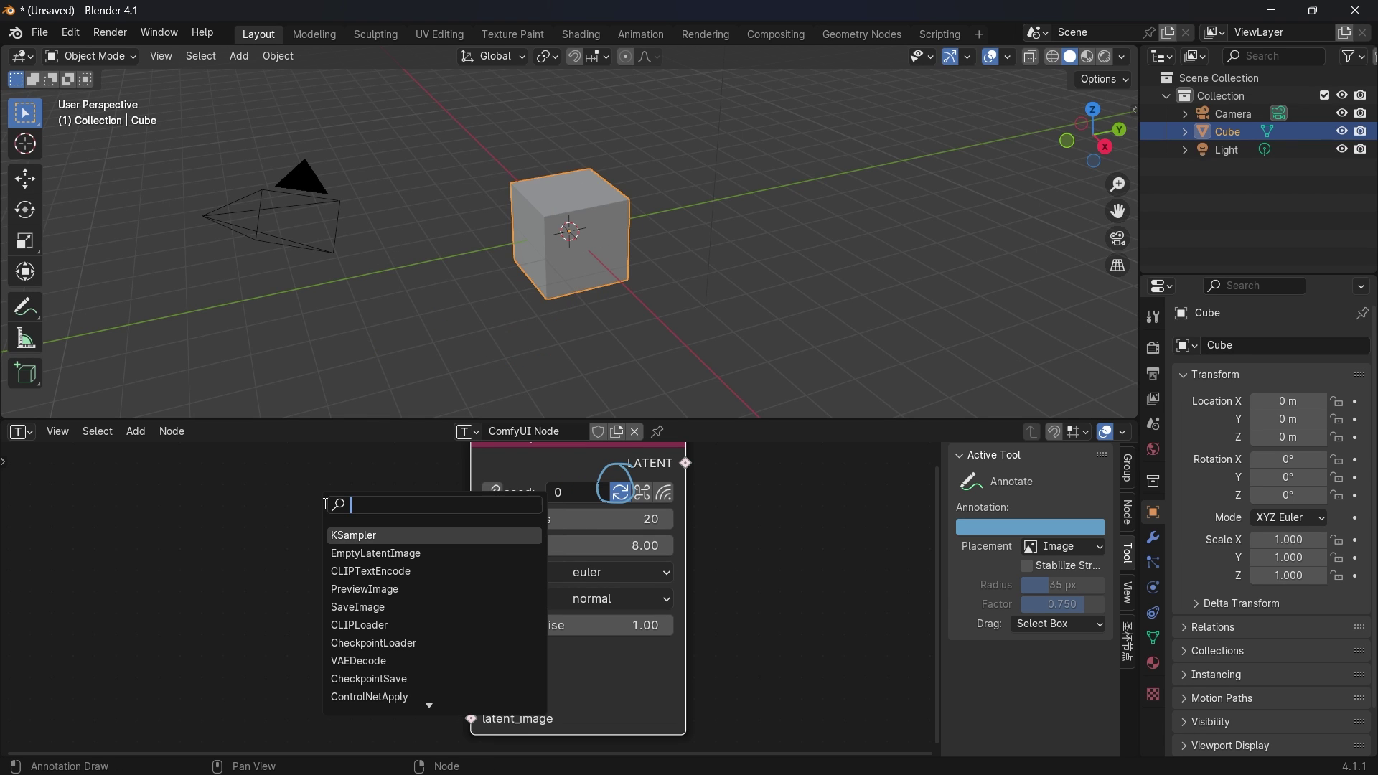
text(cliptex)
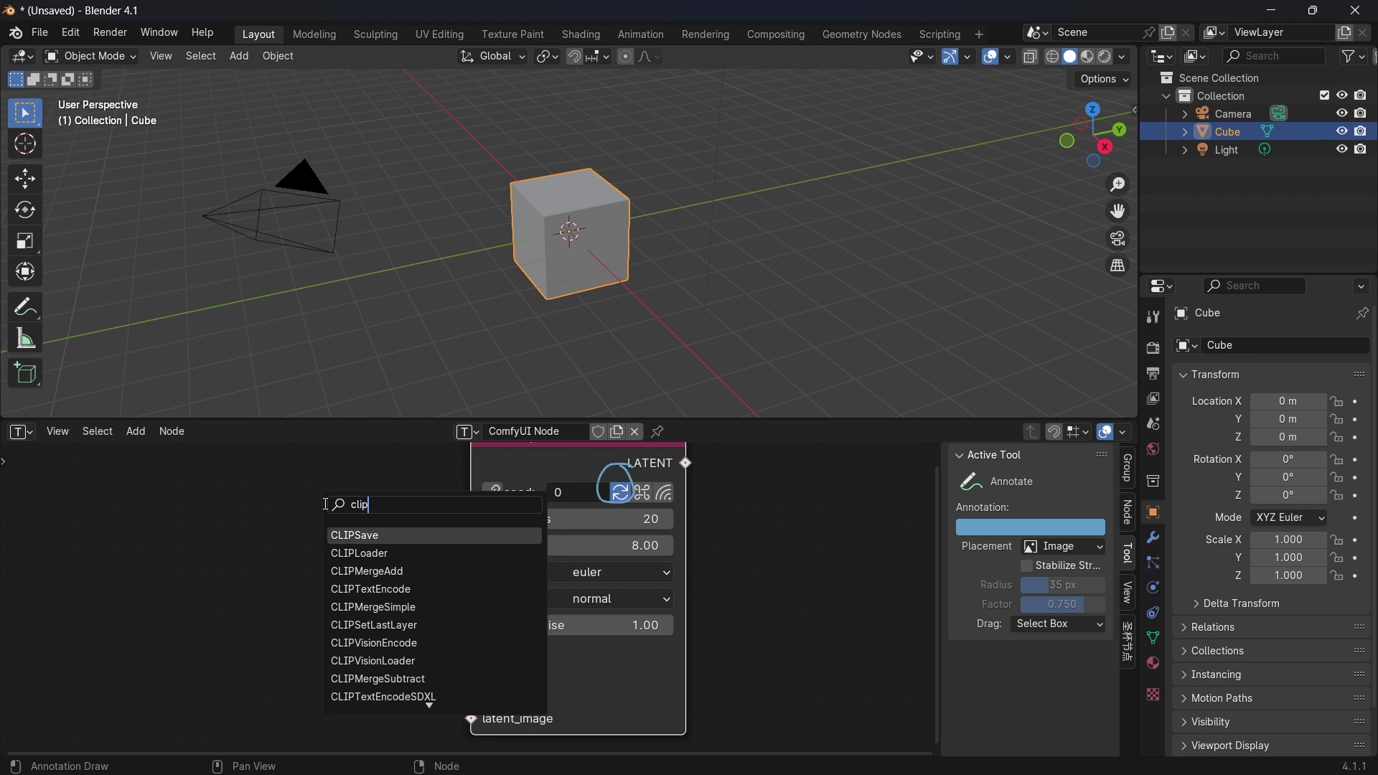
key(Return)
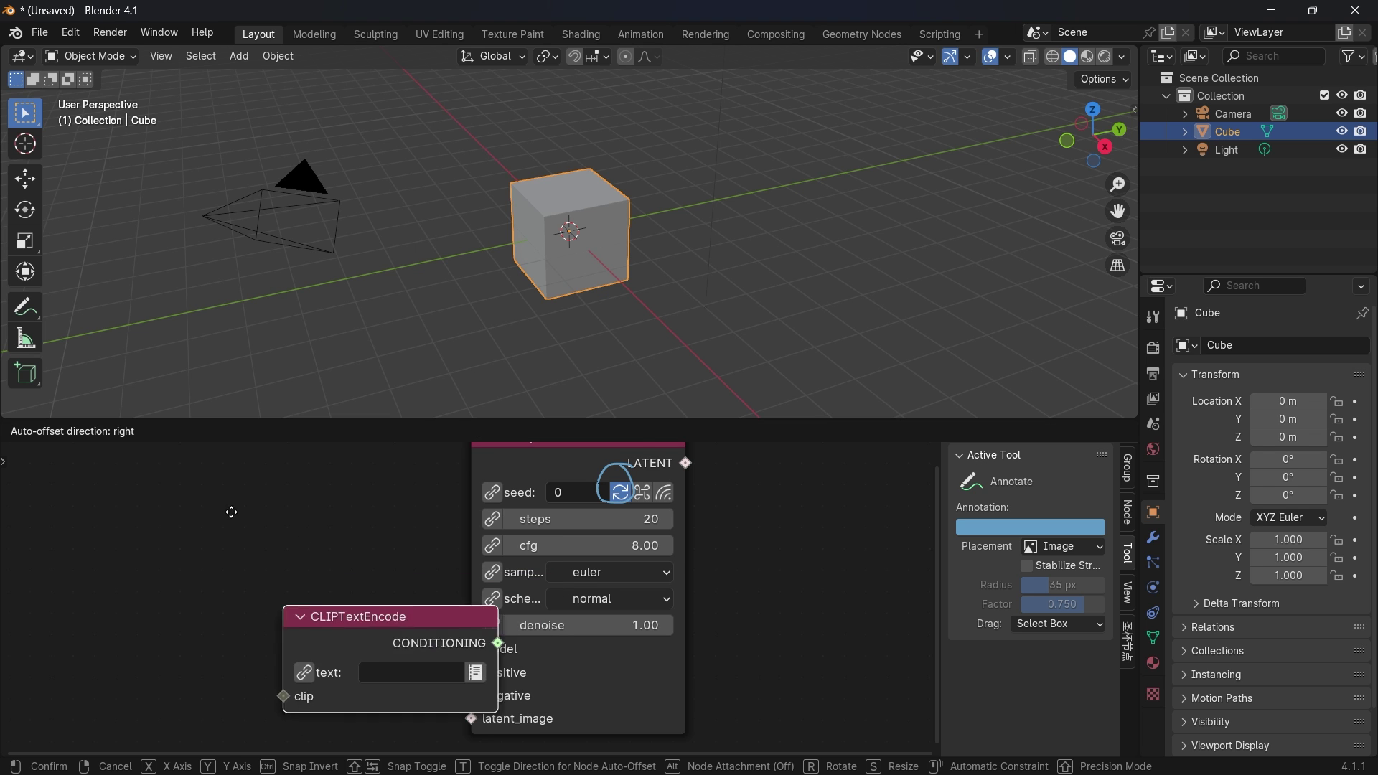
click(131, 488)
key(shift+d)
click(164, 667)
drag(302, 557, 479, 658)
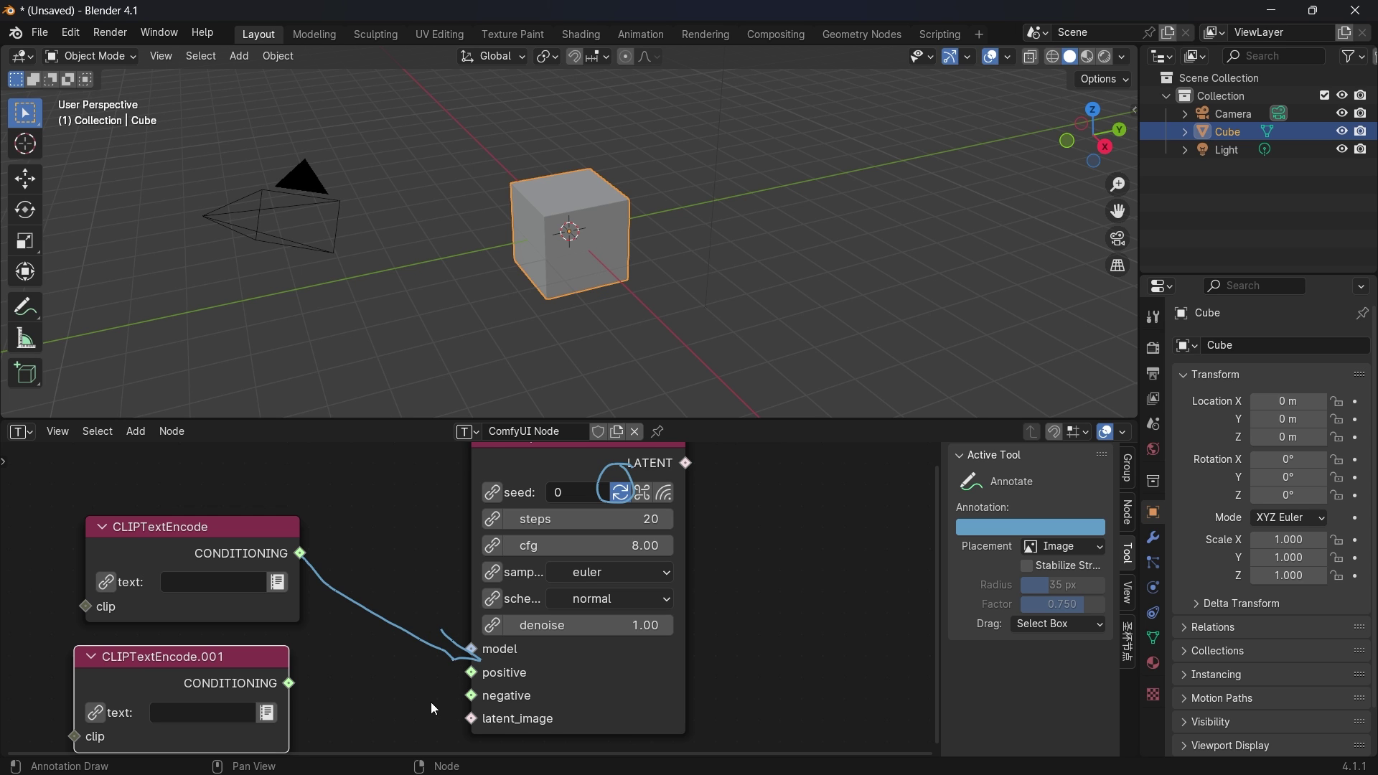
drag(299, 685, 422, 669)
mouse_move(432, 662)
mouse_down()
mouse_move(446, 690)
mouse_move(475, 694)
mouse_up()
Step: Connect the upper CLIPTextEncode's conditioning output to the KSampler's positive input and the lower one's to negative
key(shift+space)
click(364, 607)
drag(300, 553, 471, 672)
drag(288, 684, 471, 696)
Step: Erase the annotation strokes in the node editor with Annotate Eraser and return to the Select Box tool
key(shift+space)
click(422, 678)
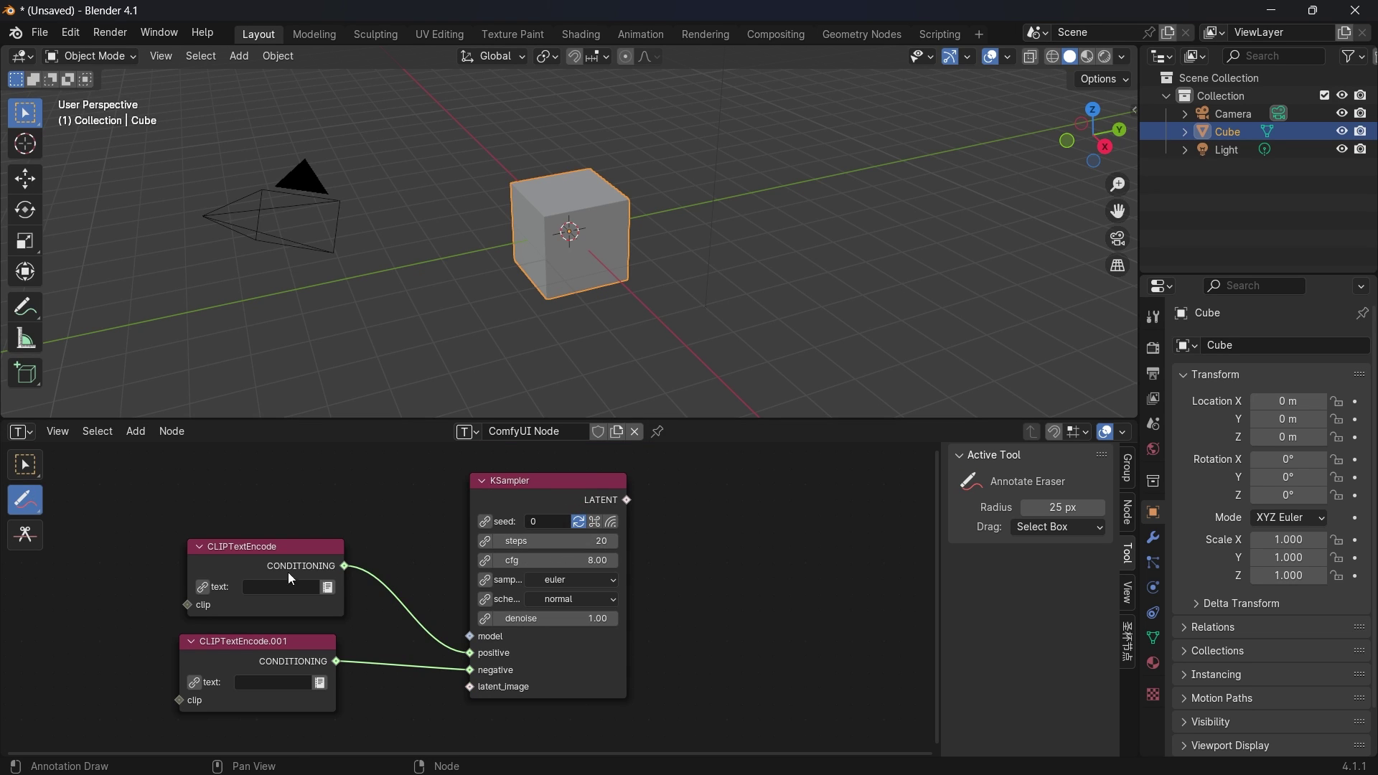
key(shift+space)
click(359, 541)
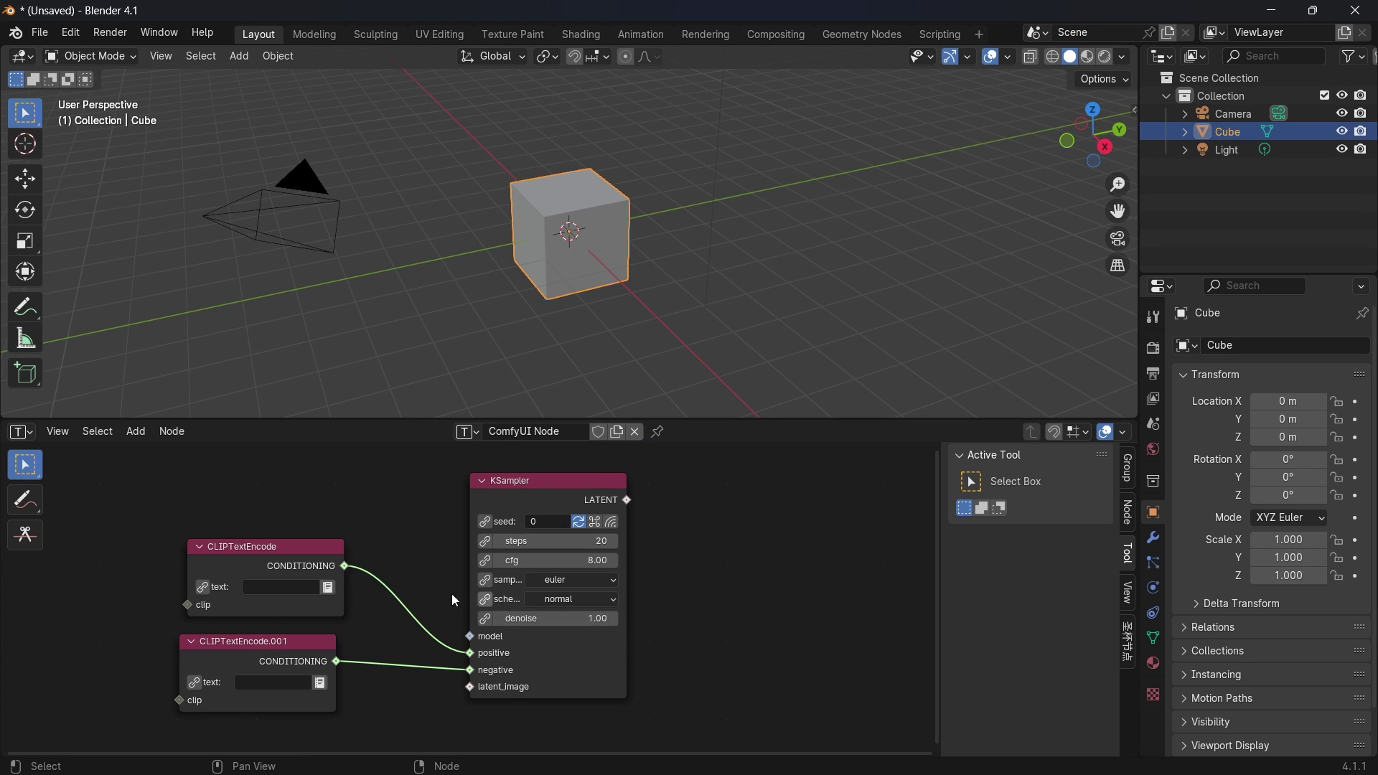
Step: Enter "monkey" as the text prompt of the upper CLIPTextEncode node
scroll(452, 595, down, 1)
middle_drag(451, 594, 434, 562)
scroll(393, 554, up, 5)
middle_drag(262, 571, 457, 573)
mouse_move(342, 502)
mouse_down()
mouse_move(295, 497)
mouse_move(326, 505)
mouse_up()
click(343, 545)
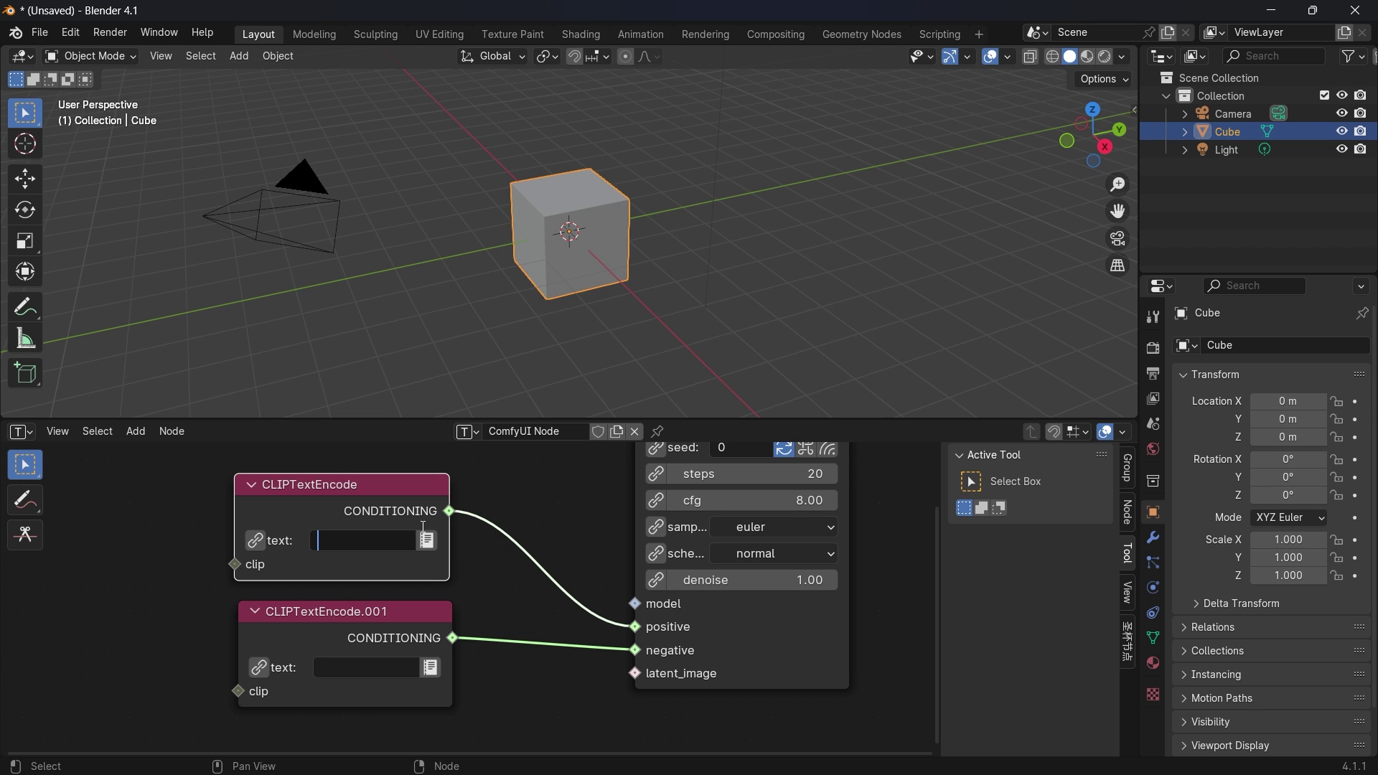
text(moneky)
key(BackSpace)
key(BackSpace)
key(BackSpace)
text(key)
key(Return)
Step: Enter "blurry image, bad topology" as the lower CLIPTextEncode's text and move that node down clear of the upper one
click(379, 626)
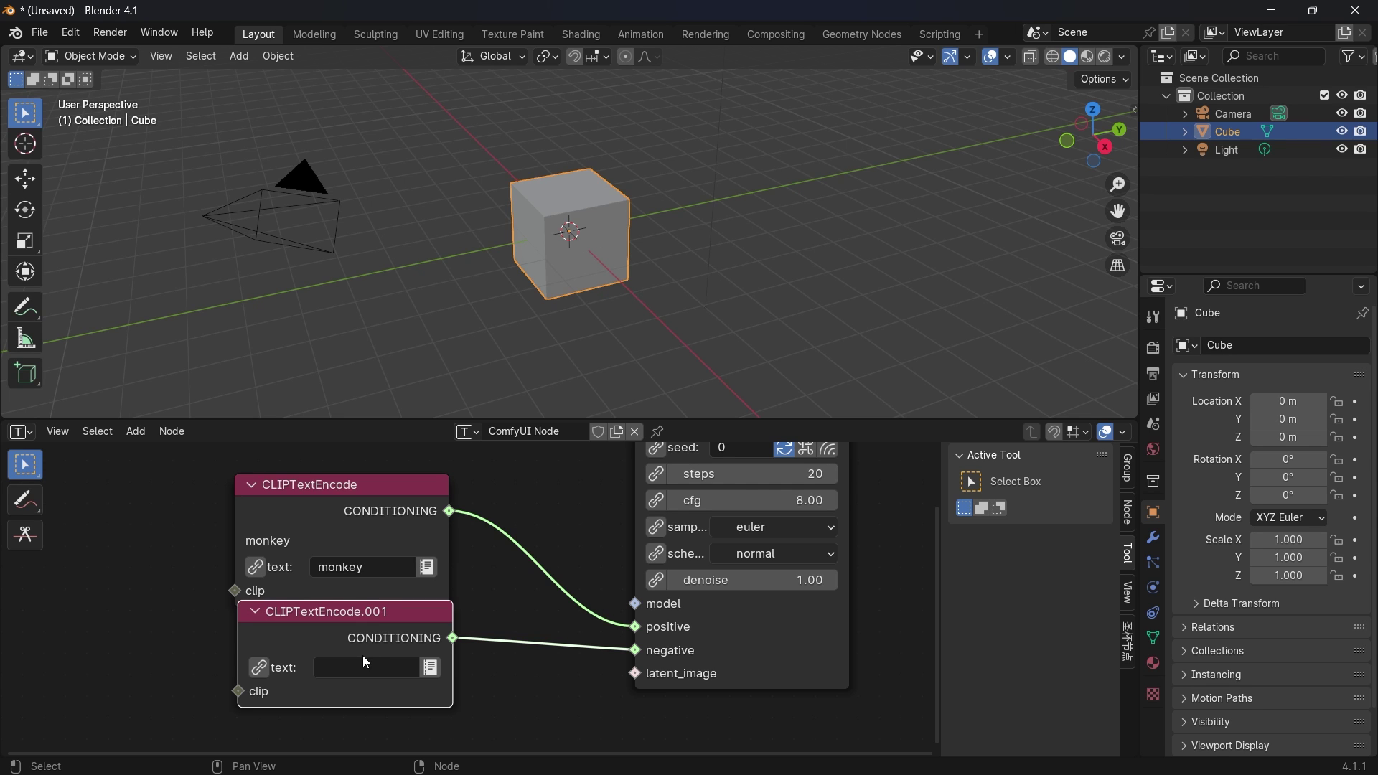
text(blurry image, bad topology)
key(Return)
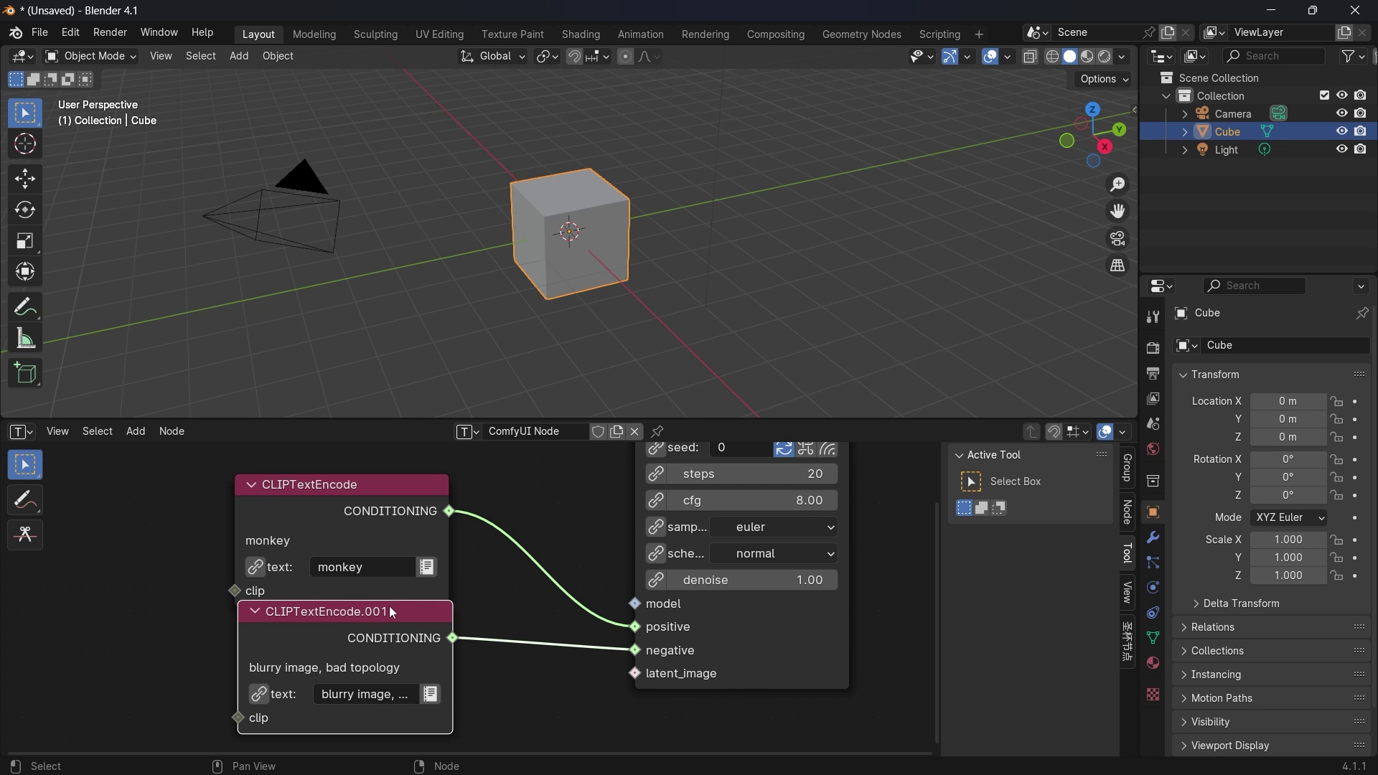
drag(389, 606, 386, 627)
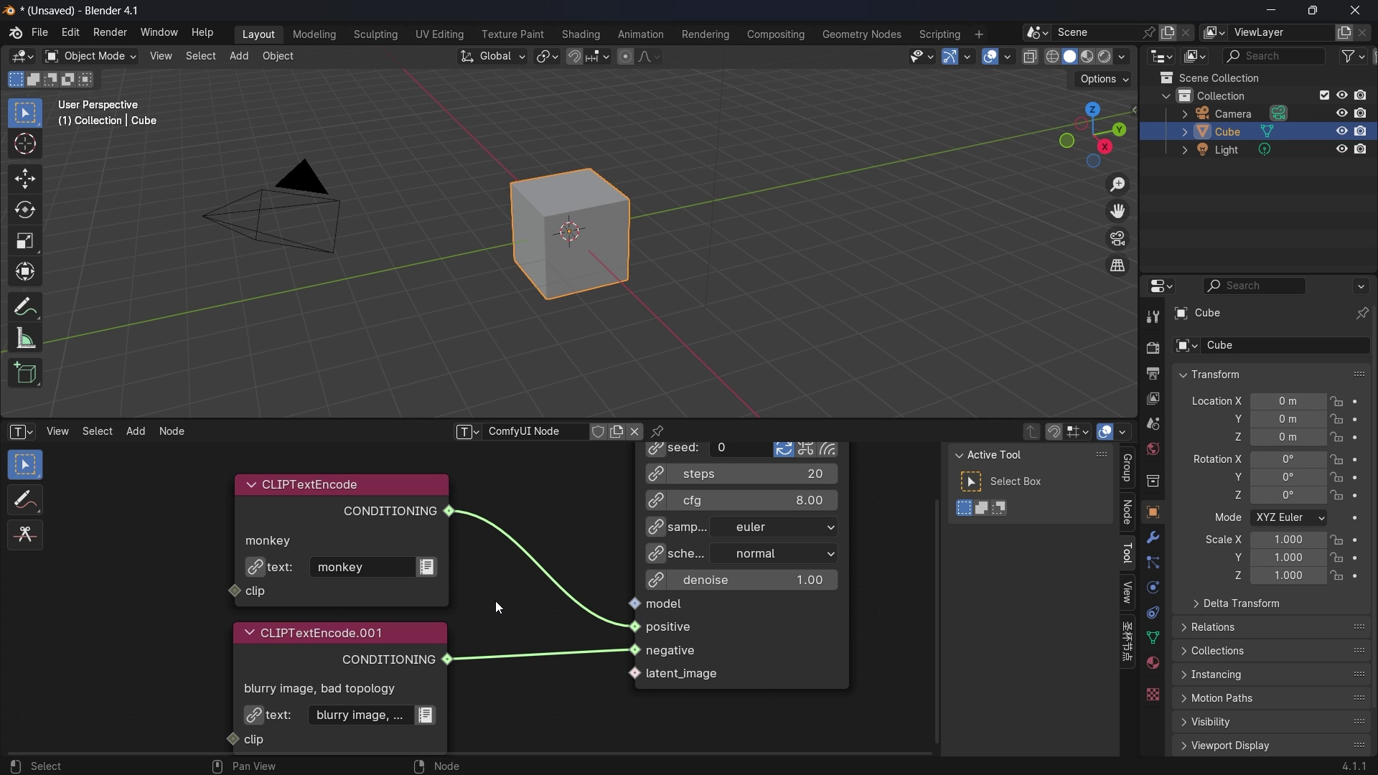
Step: Add a CheckpointLoader node beside the CLIPTextEncode nodes and choose disneyPixarCartoon_v10.safetensors as its checkpoint
key(shift+a)
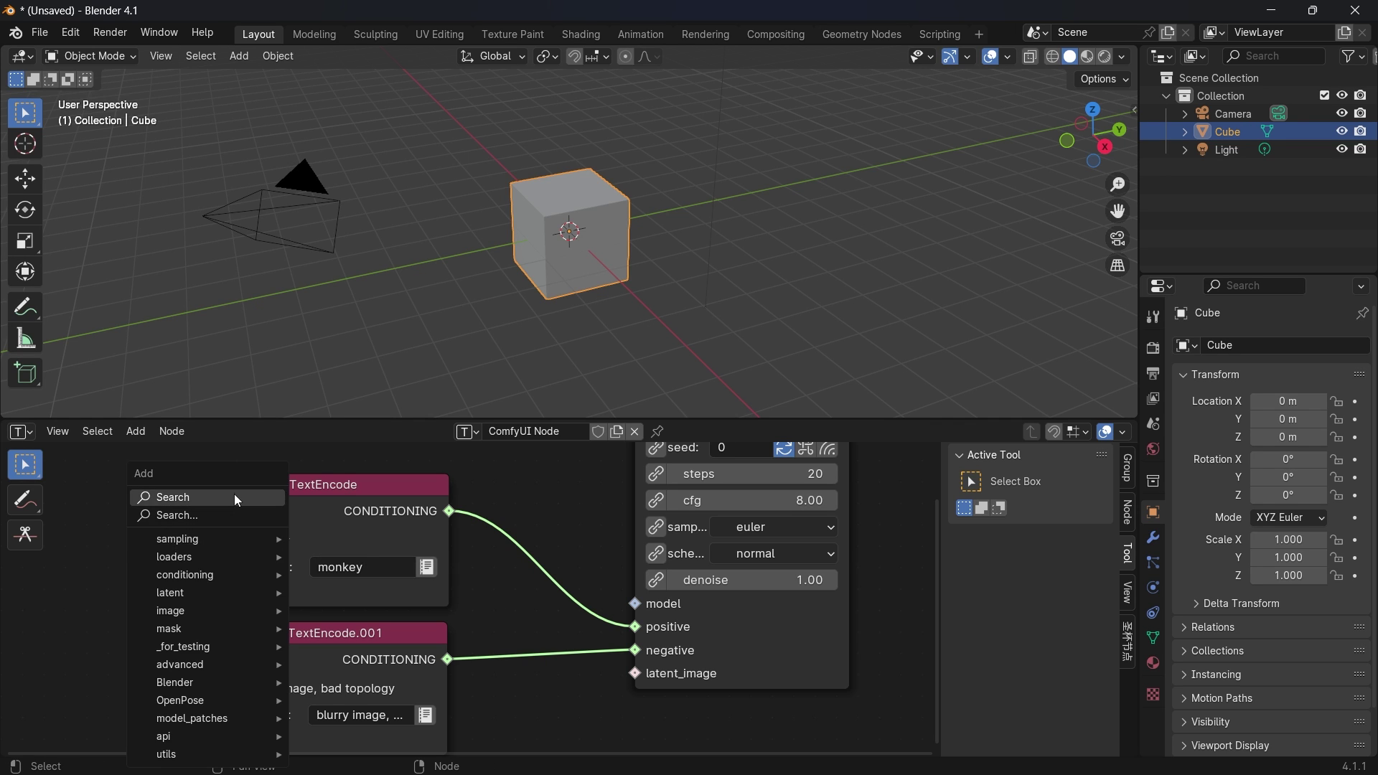
click(234, 494)
text(check)
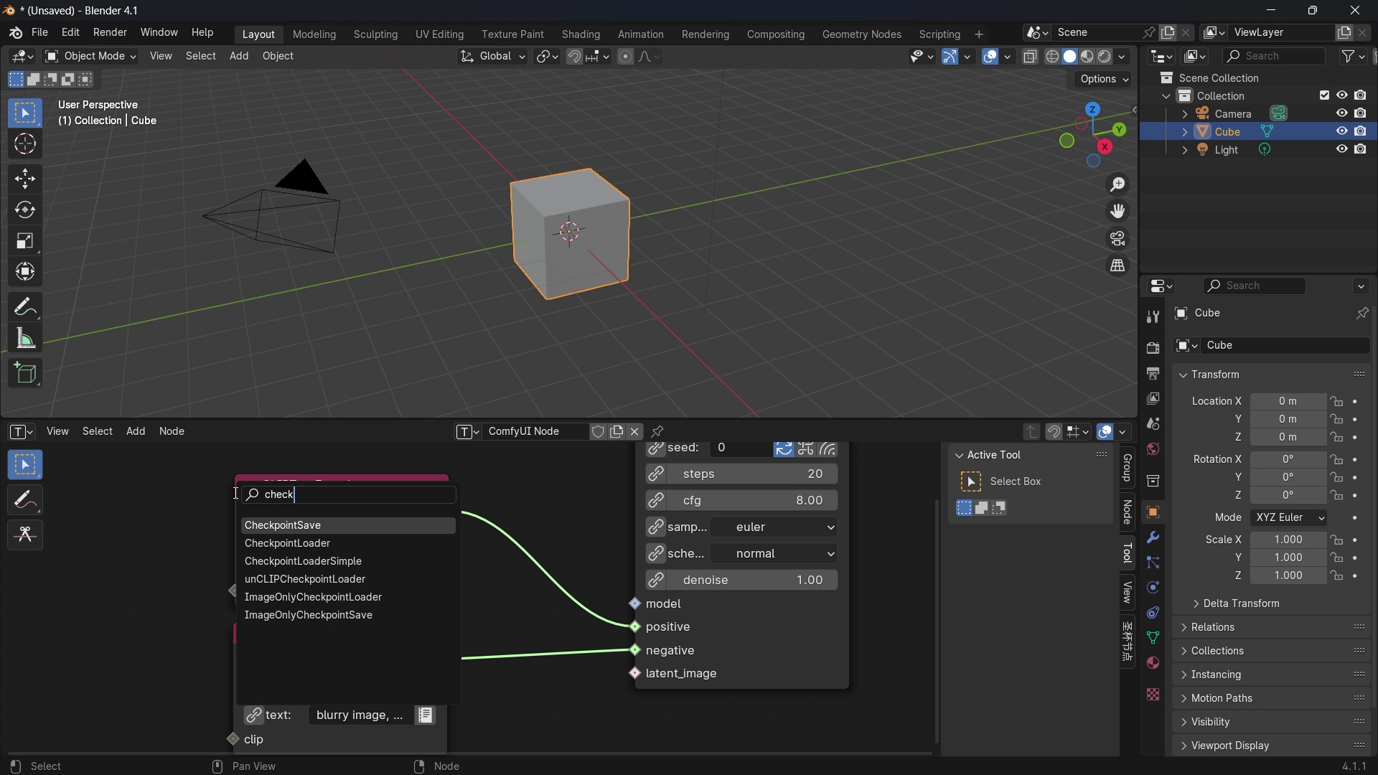
click(287, 543)
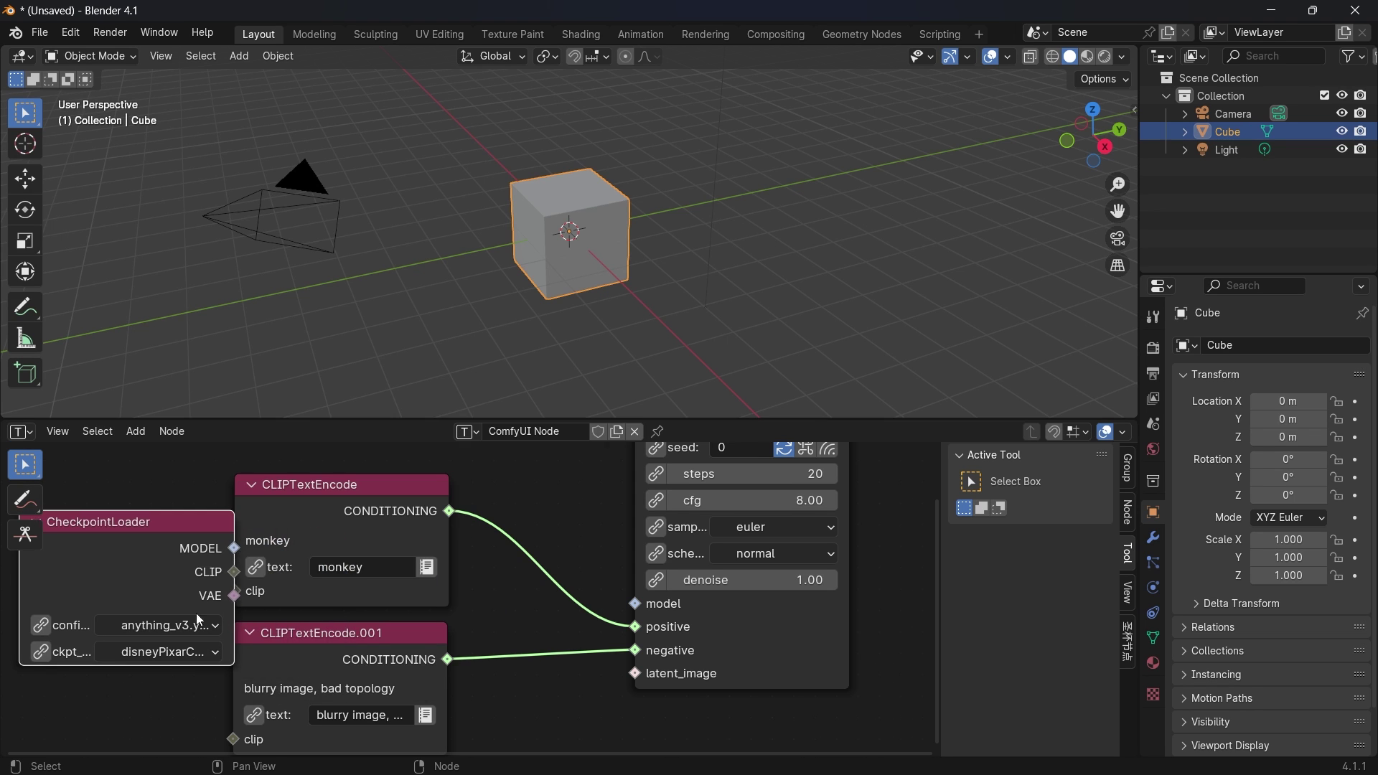
click(459, 581)
drag(459, 581, 302, 547)
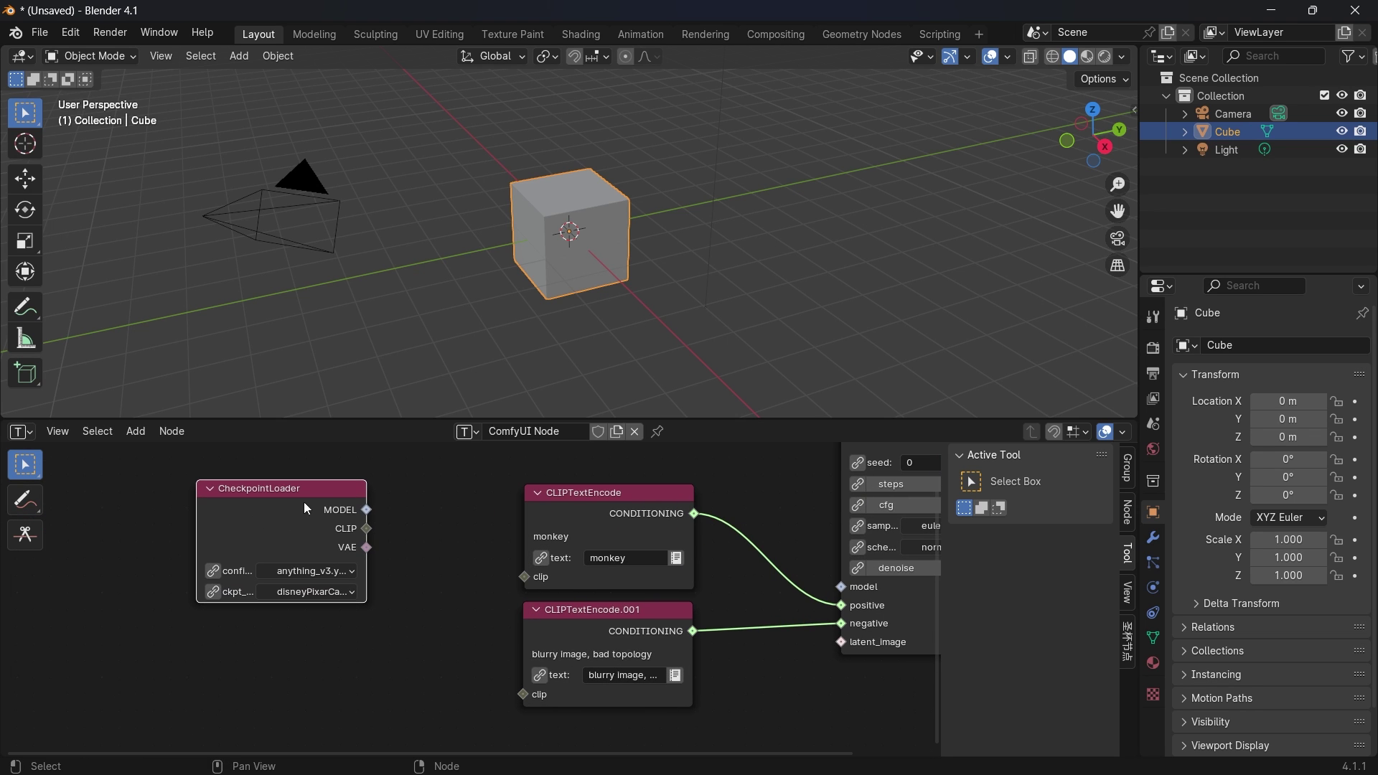
click(353, 592)
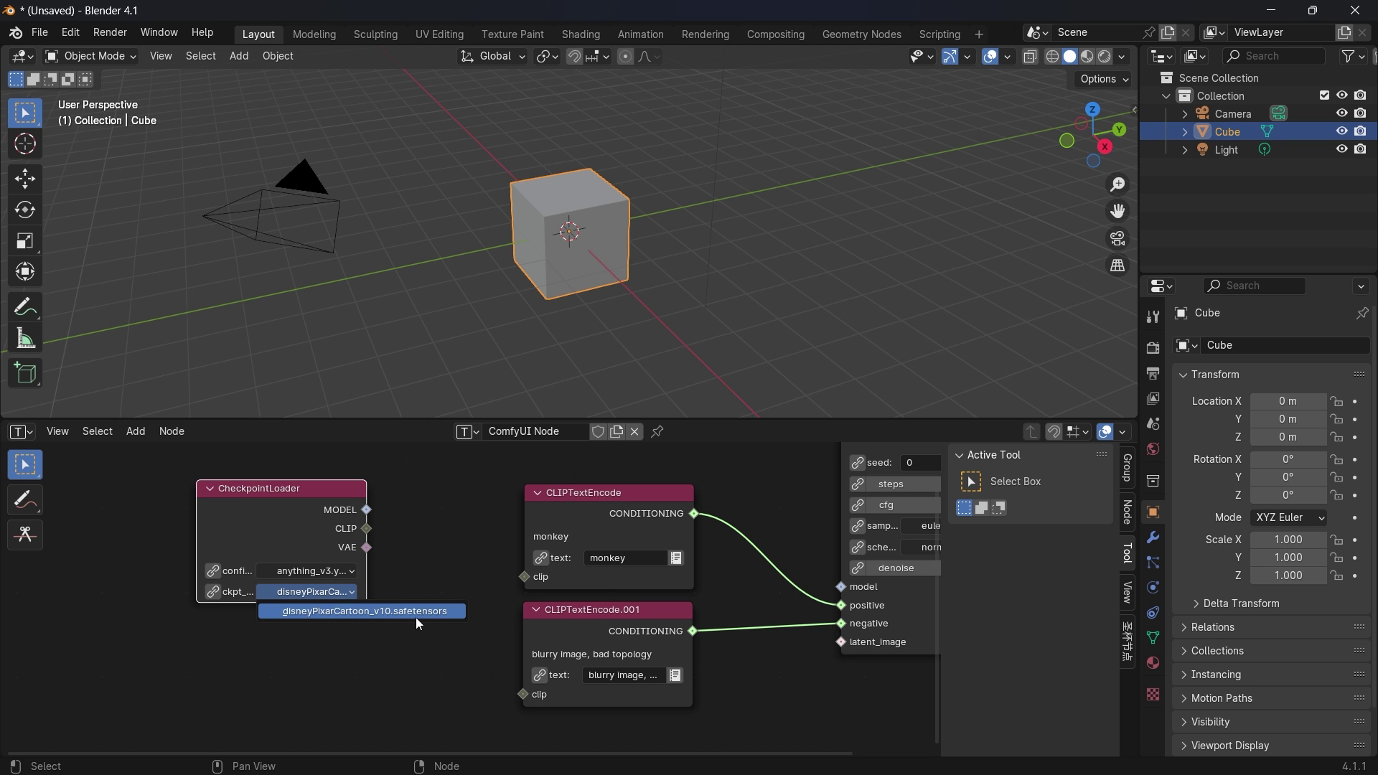
click(376, 616)
Step: Connect the CheckpointLoader's MODEL output to the KSampler's model input and move both CLIPTextEncode nodes below that link
middle_drag(366, 510, 243, 514)
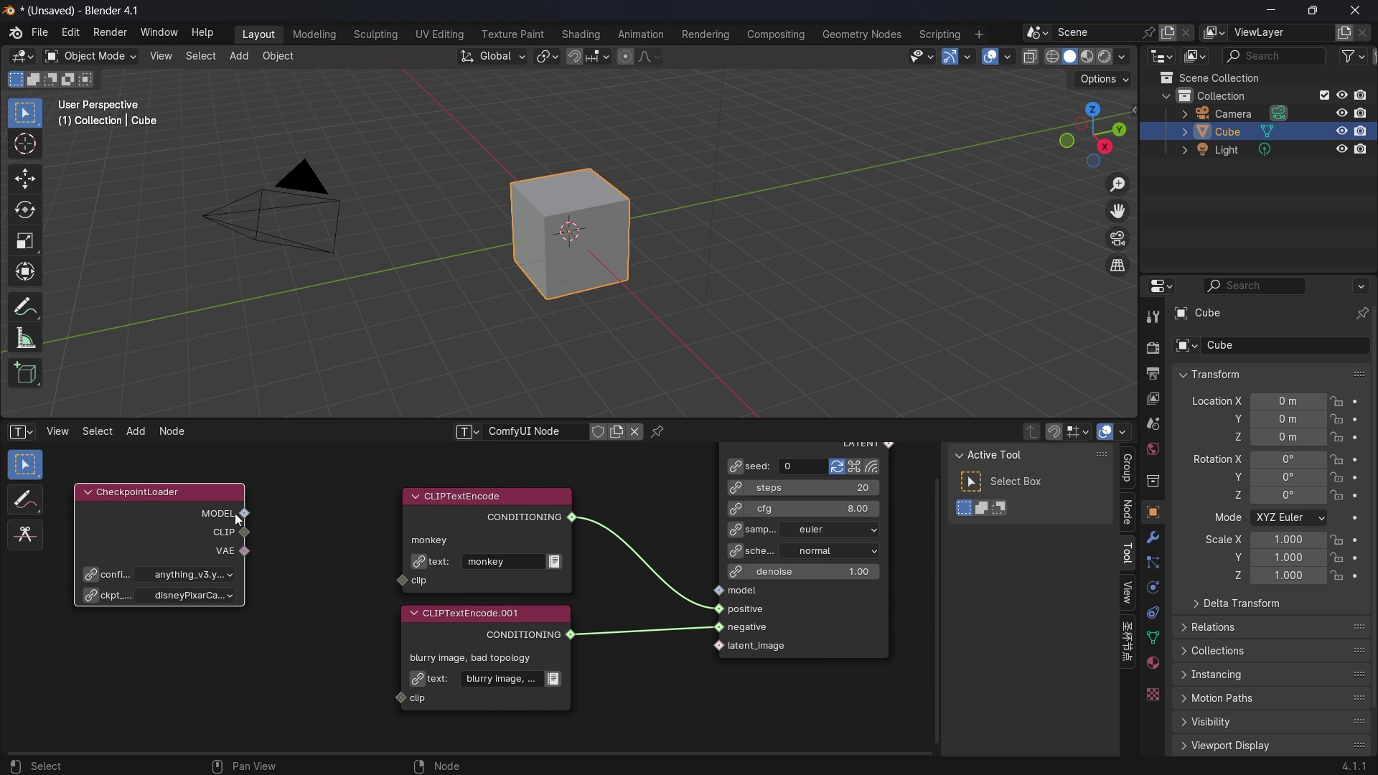
drag(244, 514, 721, 592)
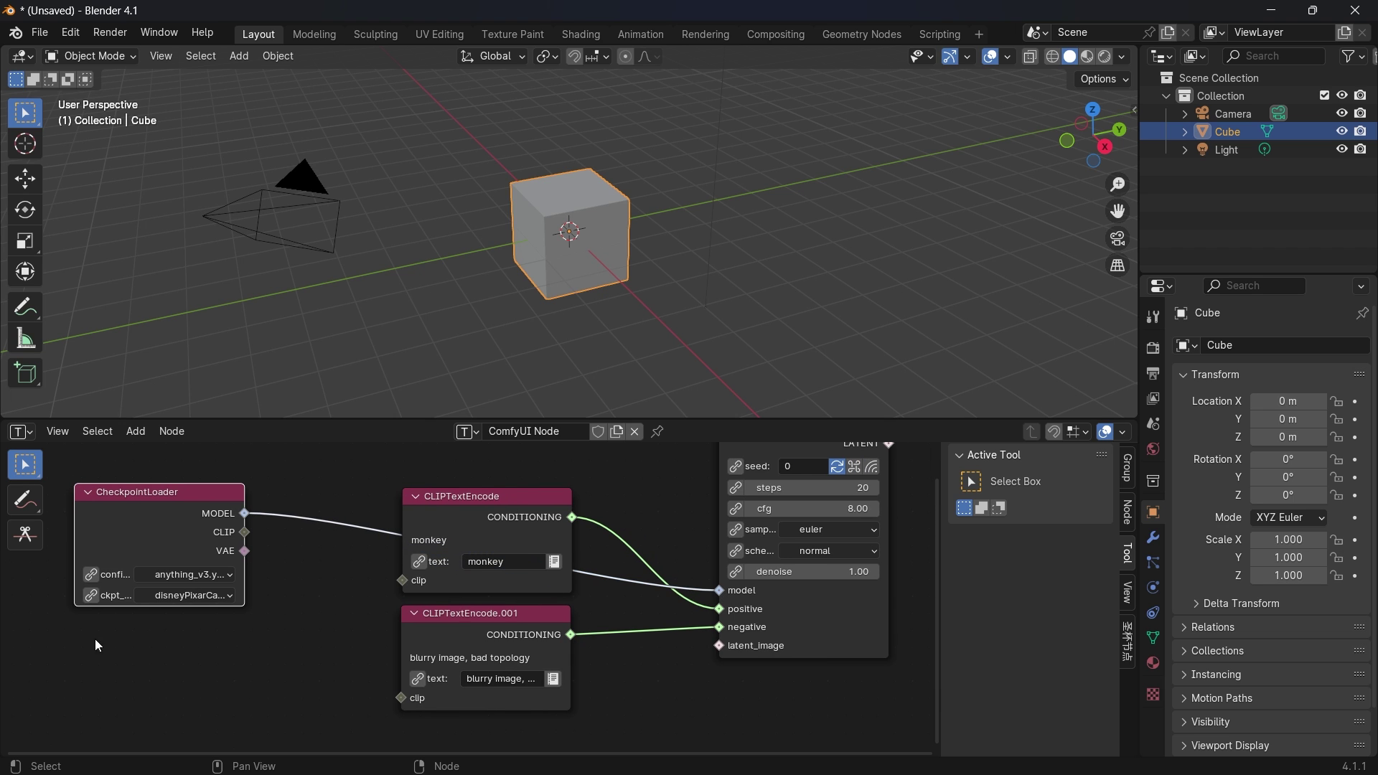
click(516, 527)
shift+click(476, 629)
drag(486, 534, 467, 663)
Step: Connect the CheckpointLoader's CLIP output to the upper CLIPTextEncode's clip input
click(295, 589)
middle_drag(294, 588, 282, 523)
scroll(295, 560, down, 2)
drag(288, 483, 408, 636)
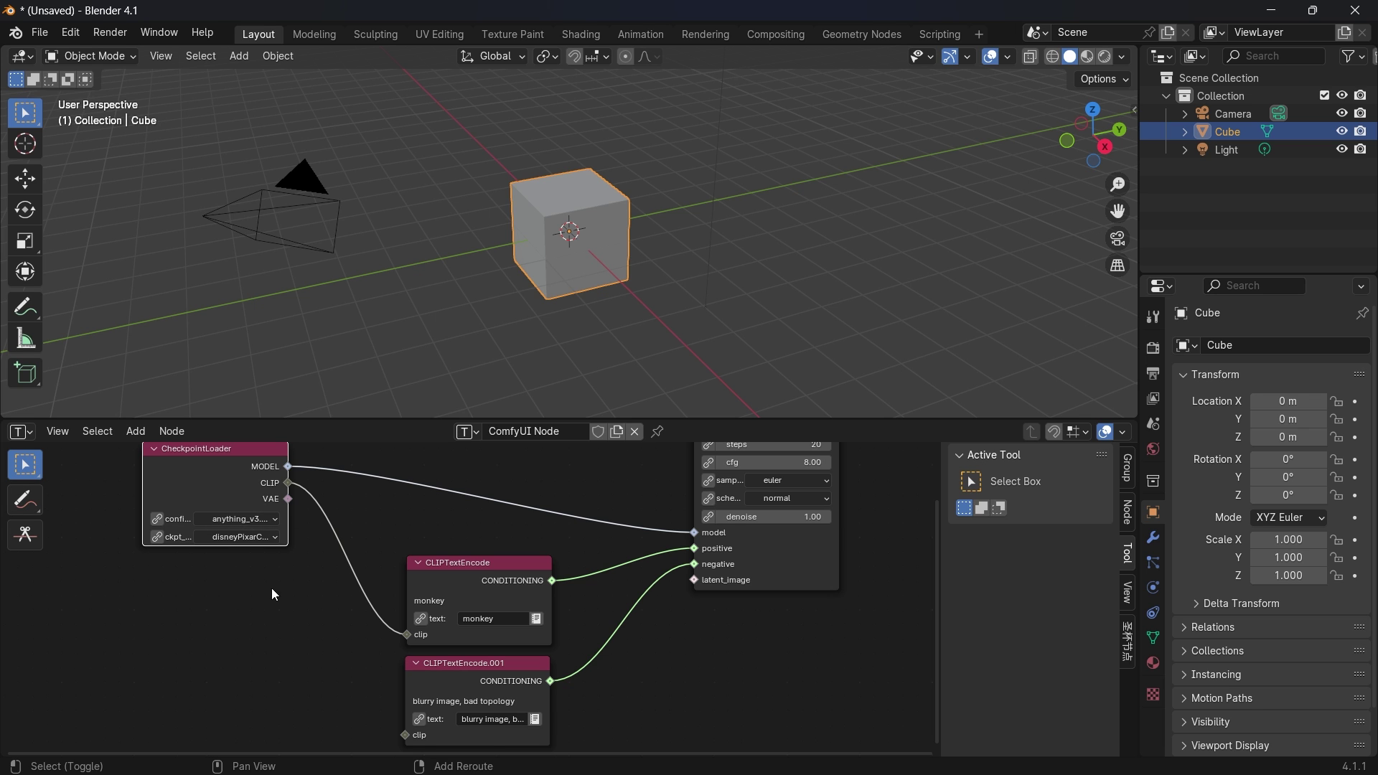
Step: Annotate the link from the CheckpointLoader to the CLIPTextEncode clip inputs and erase the strokes with Annotate Eraser
mouse_move(25, 500)
mouse_down()
mouse_move(206, 575)
mouse_move(164, 575)
mouse_up()
drag(33, 500, 89, 508)
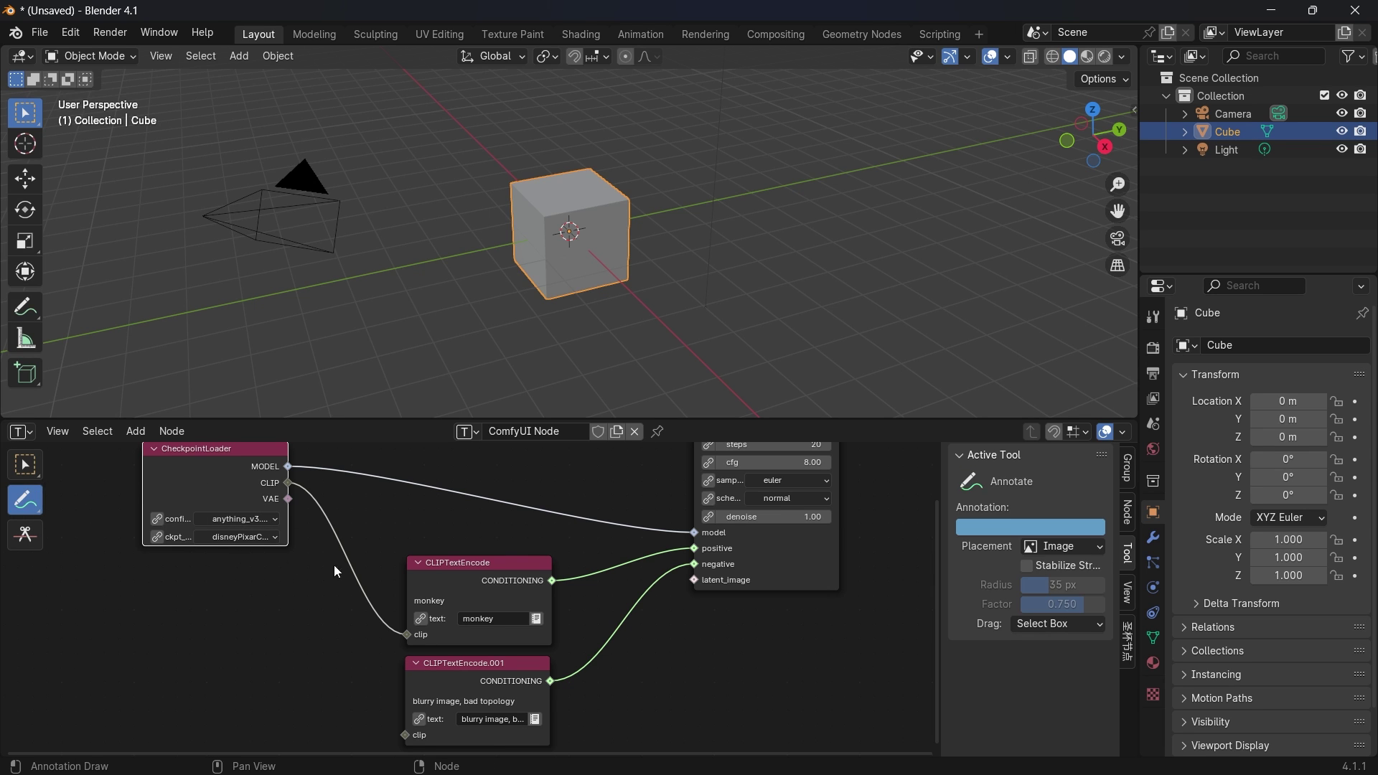
mouse_move(282, 470)
mouse_down()
mouse_move(295, 502)
mouse_move(402, 600)
mouse_move(385, 635)
mouse_move(406, 634)
mouse_up()
mouse_move(412, 736)
mouse_down()
mouse_move(393, 717)
mouse_move(411, 726)
mouse_up()
drag(26, 500, 123, 612)
mouse_move(347, 534)
mouse_down()
mouse_move(289, 519)
mouse_move(396, 619)
mouse_move(399, 727)
mouse_move(366, 560)
mouse_move(330, 488)
mouse_up()
drag(26, 501, 100, 498)
Step: Add a VAEDecode node on the KSampler's output side
middle_drag(772, 574, 445, 593)
scroll(445, 592, down, 2)
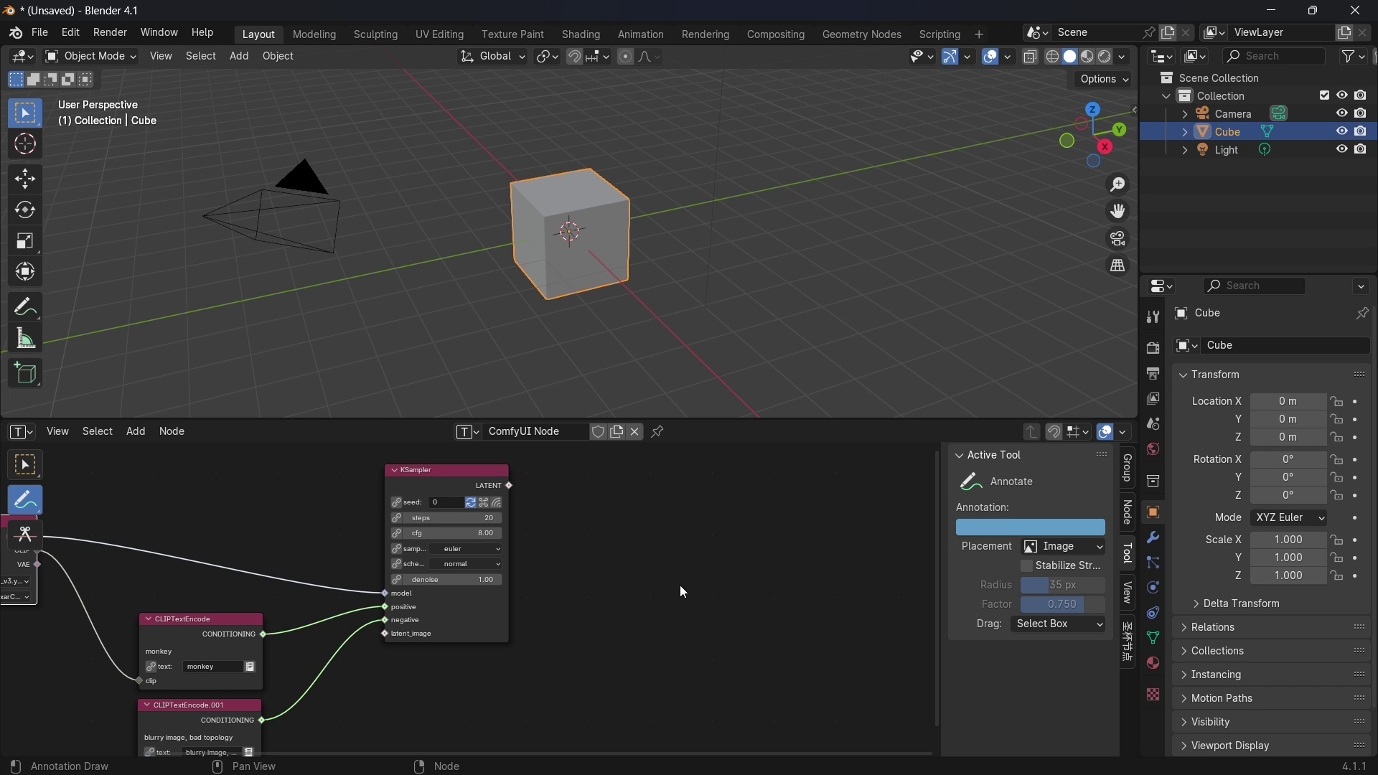
middle_drag(681, 592, 605, 600)
key(shift+a)
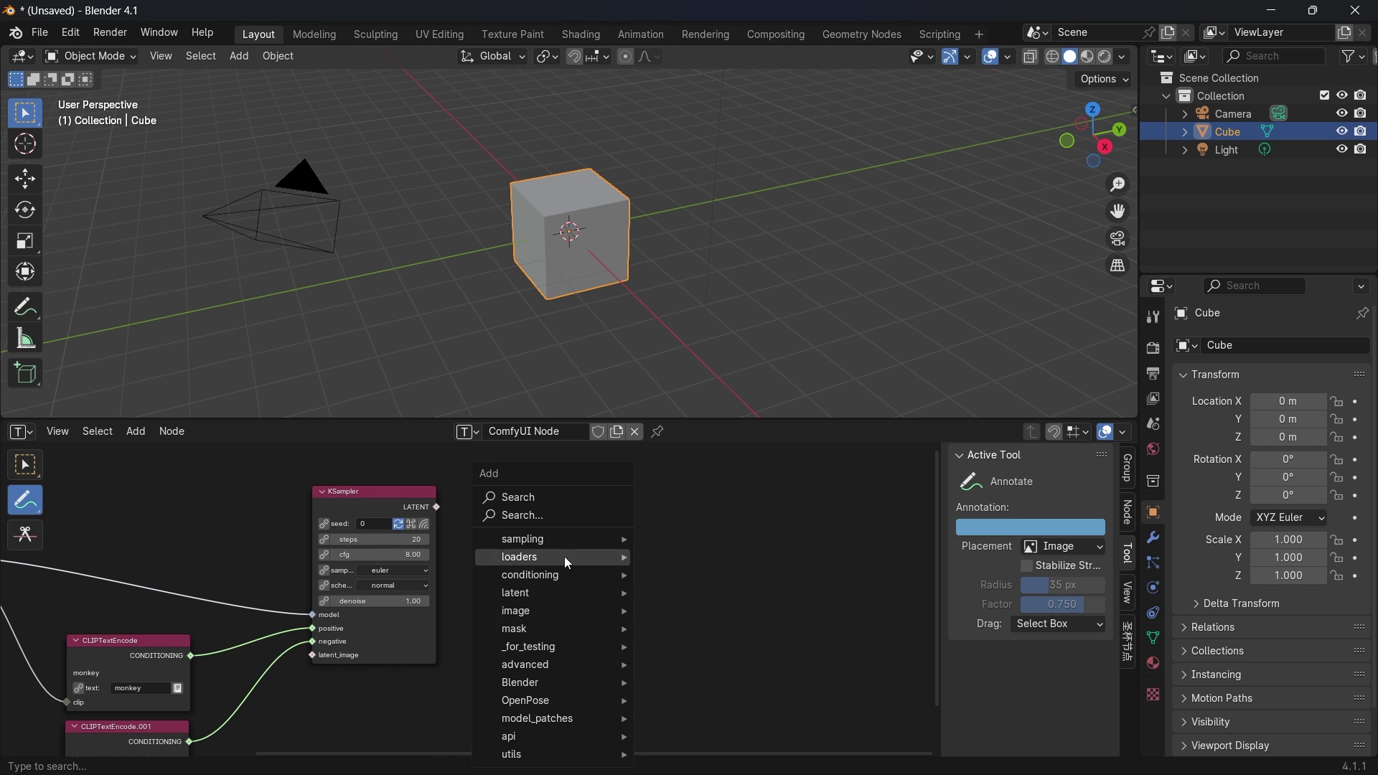
click(565, 501)
text(a)
key(BackSpace)
text(ca)
key(BackSpace)
key(BackSpace)
text(vae)
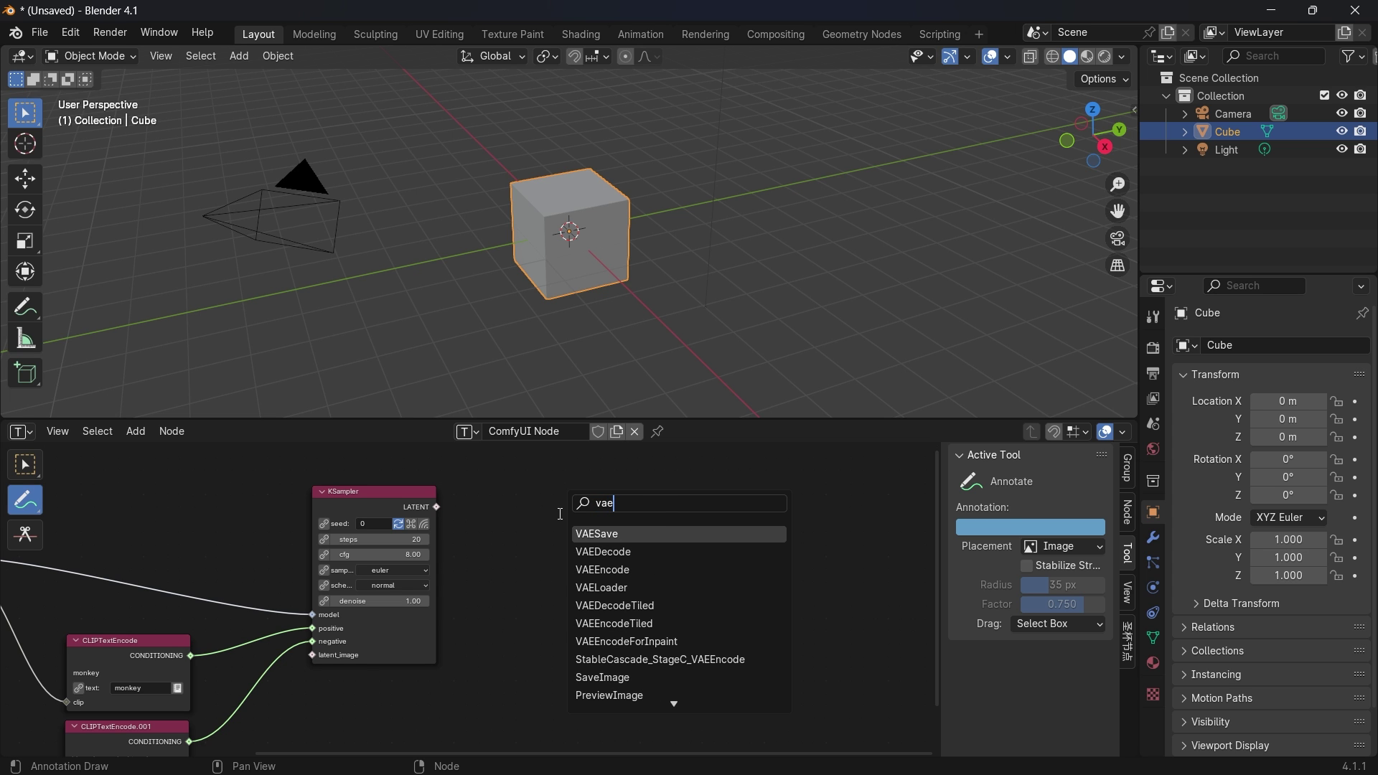
text(dec)
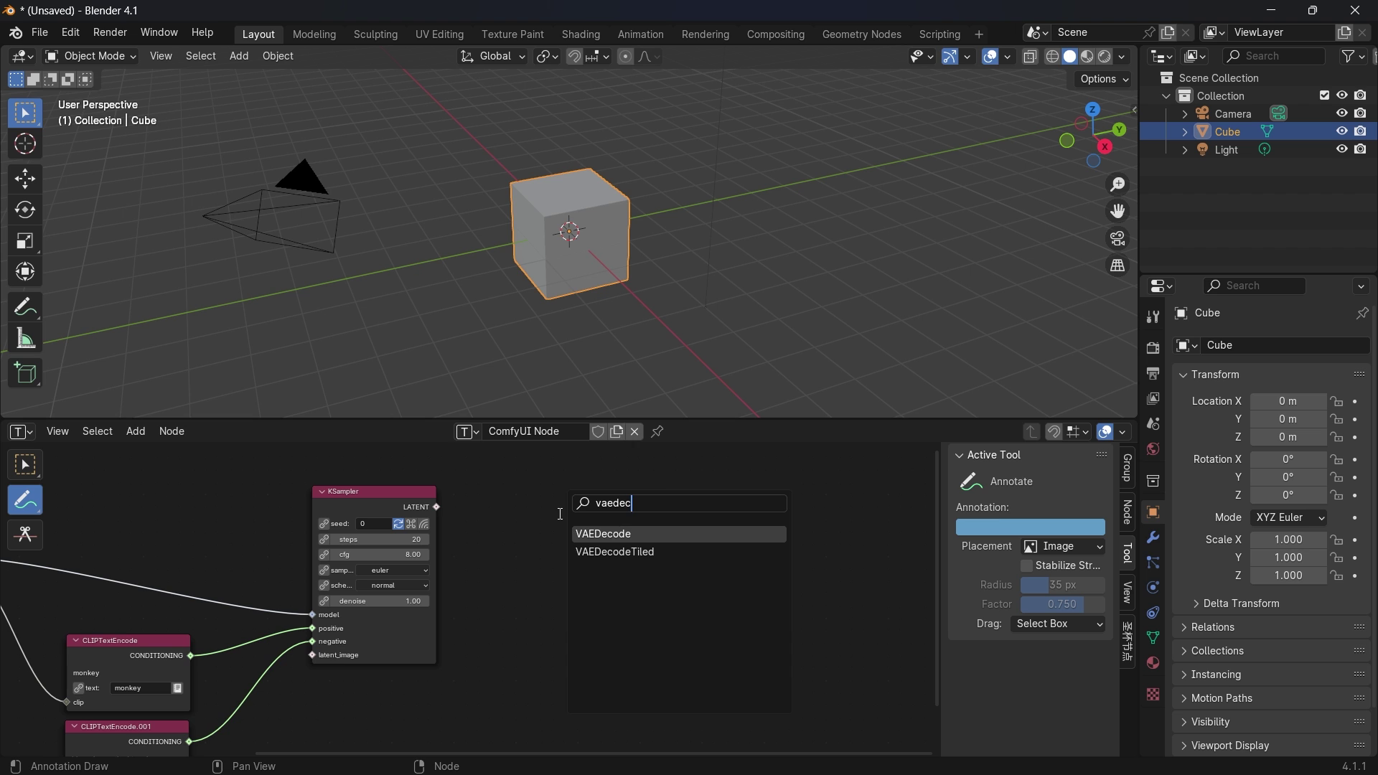
key(Return)
click(495, 578)
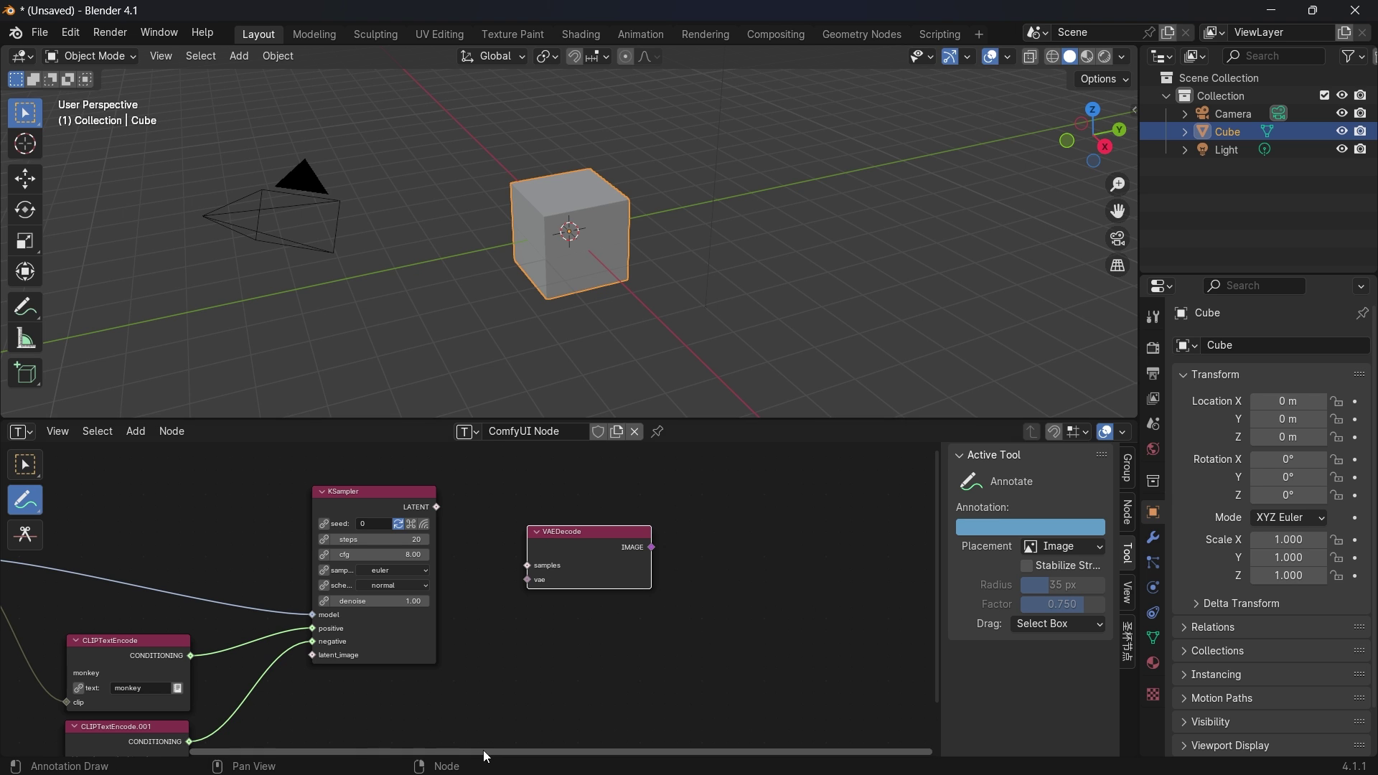
Step: Annotate the links from LATENT to samples and from VAE to vae, and erase the strokes
mouse_move(434, 508)
mouse_down()
mouse_move(505, 539)
mouse_move(508, 556)
mouse_up()
key(ctrl+z)
mouse_move(460, 600)
middle_down()
mouse_move(706, 623)
mouse_move(676, 612)
middle_up()
drag(192, 586, 738, 607)
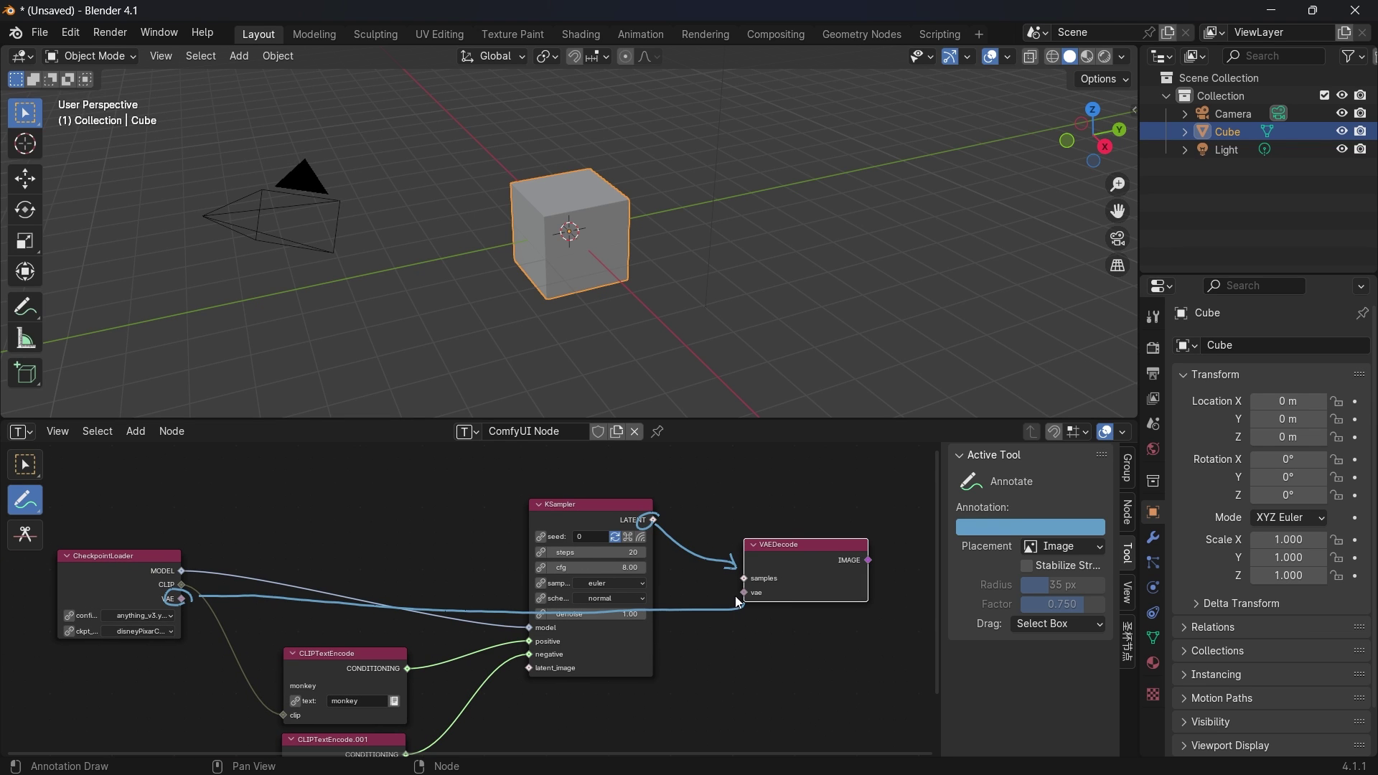
mouse_move(179, 573)
mouse_down()
mouse_move(143, 572)
mouse_move(155, 597)
mouse_up()
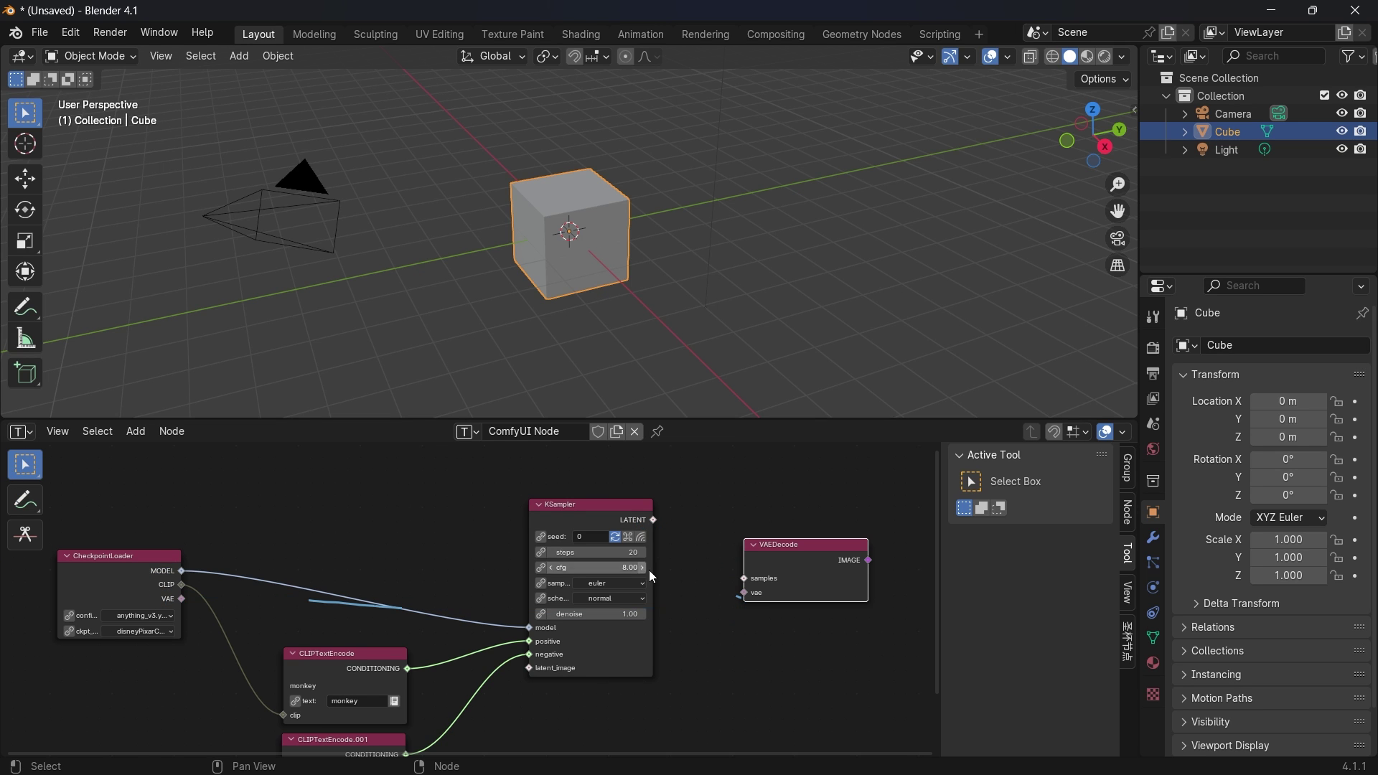
Step: Connect the KSampler's LATENT output to VAEDecode's samples input and the CheckpointLoader's VAE output to its vae input
drag(653, 521, 185, 601)
middle_drag(438, 602, 371, 560)
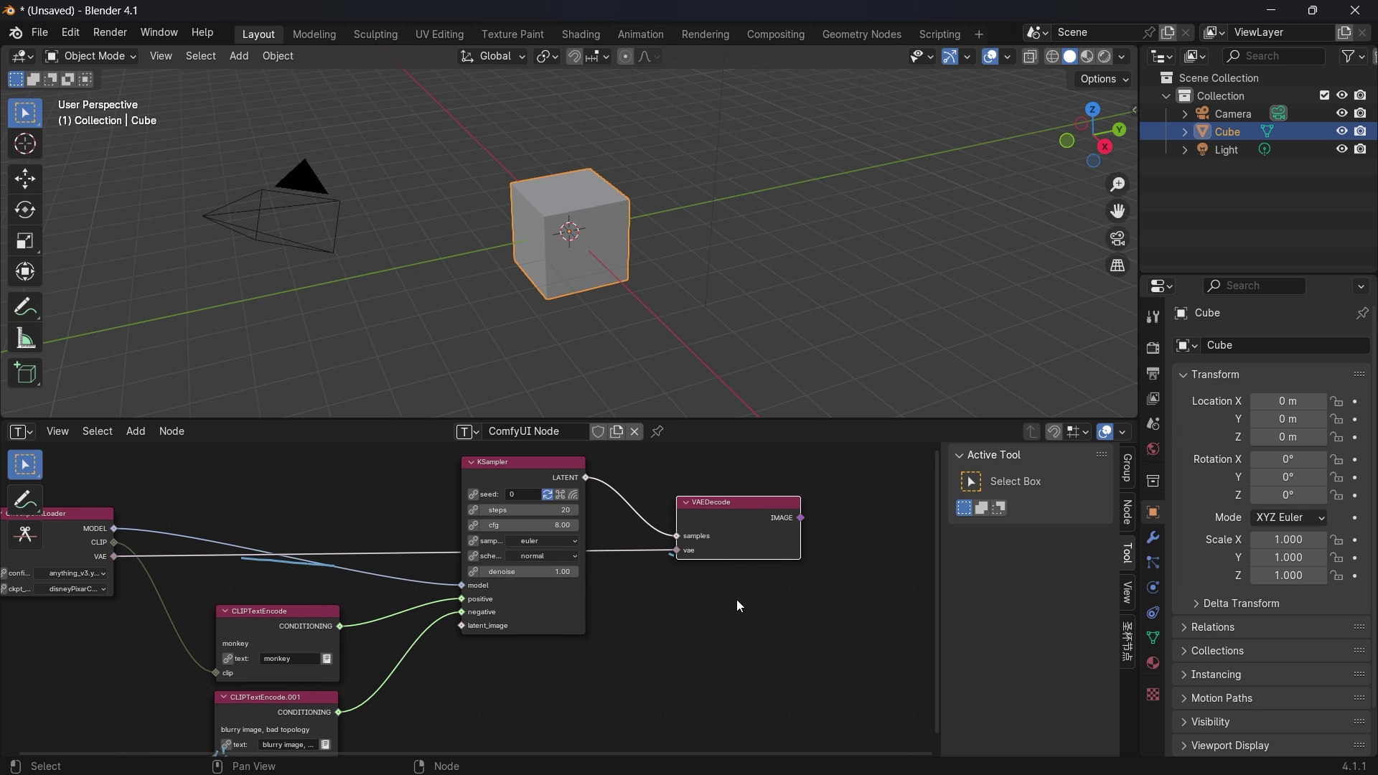
Step: Add a PreviewImage node and connect VAEDecode's IMAGE output to its images input
middle_drag(790, 594, 593, 585)
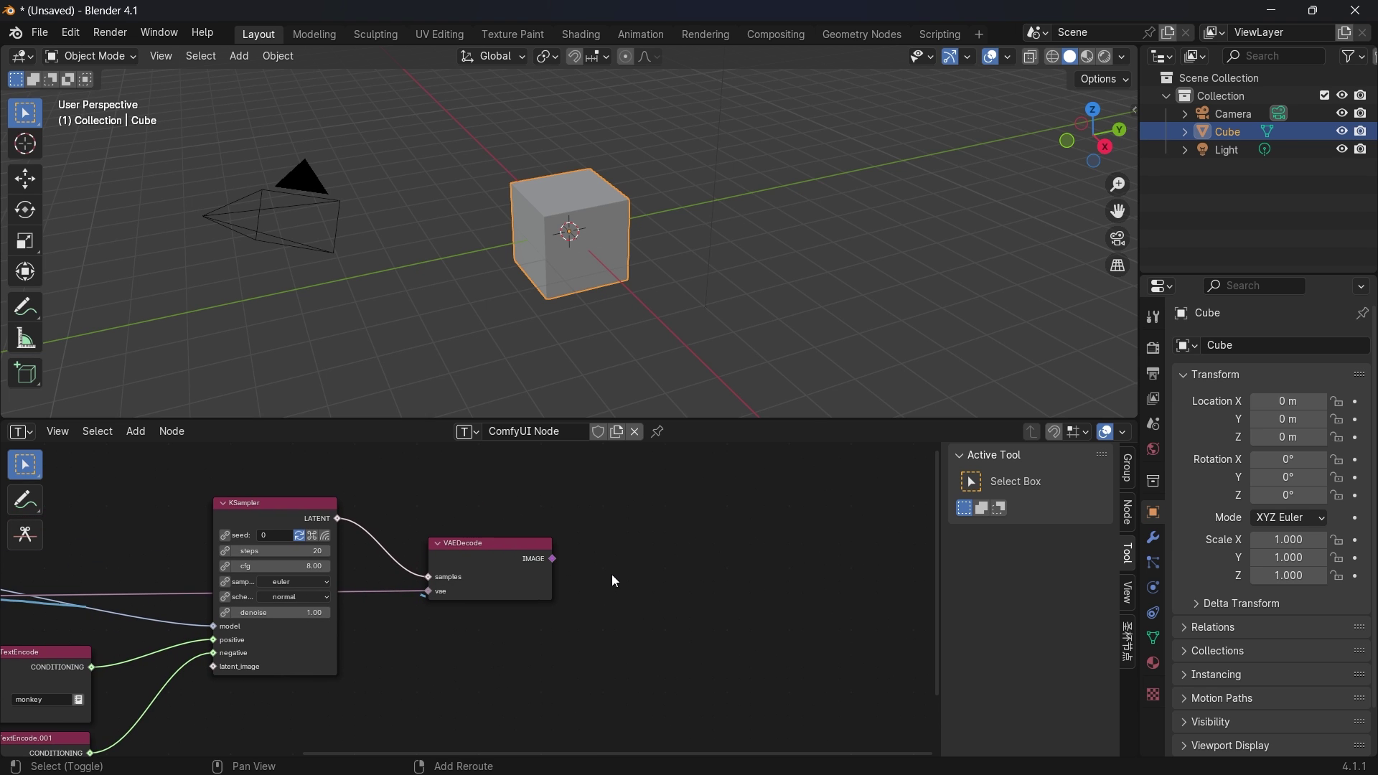
key(shift+a)
click(608, 489)
text(prev)
key(Down)
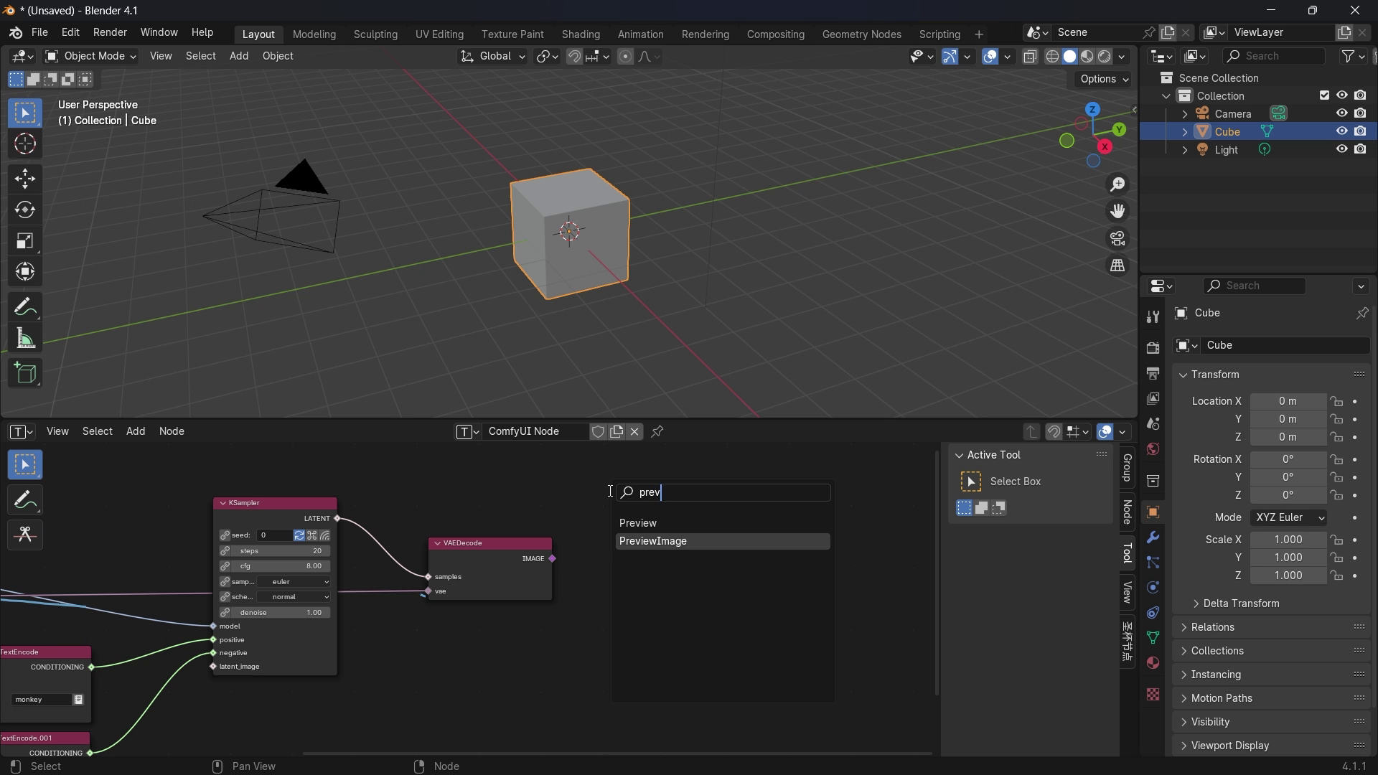
key(Return)
click(610, 503)
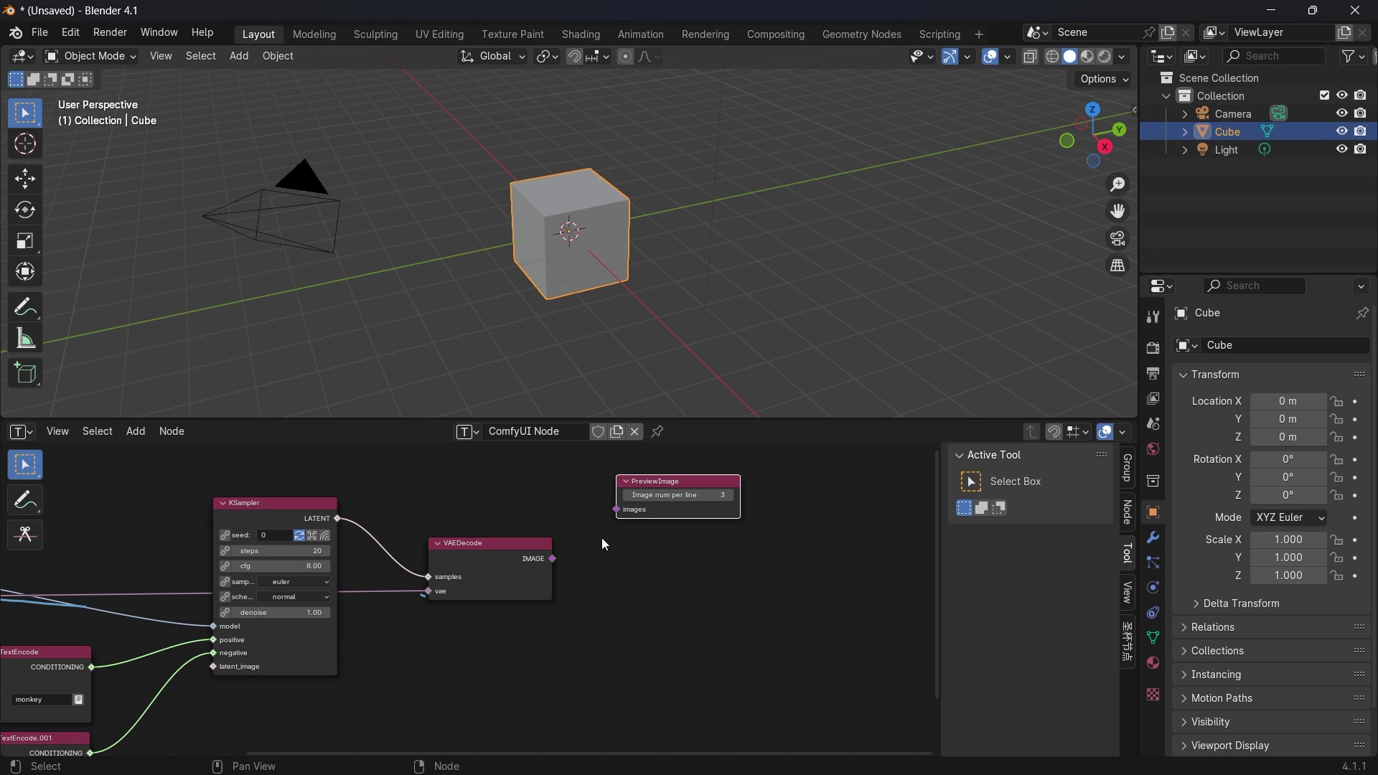
drag(552, 558, 617, 510)
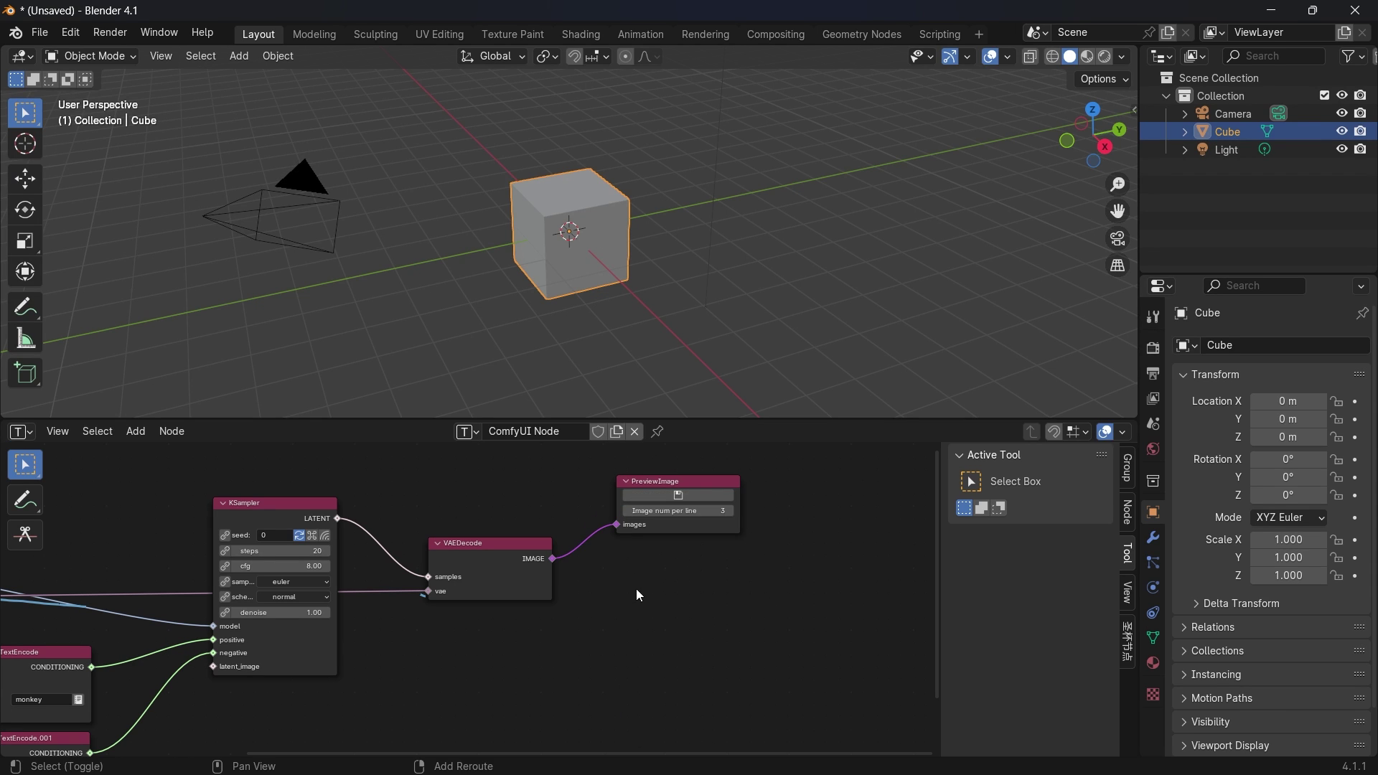
Step: Add a SaveImage node below PreviewImage and connect VAEDecode's IMAGE output to its images input
key(shift+a)
click(627, 494)
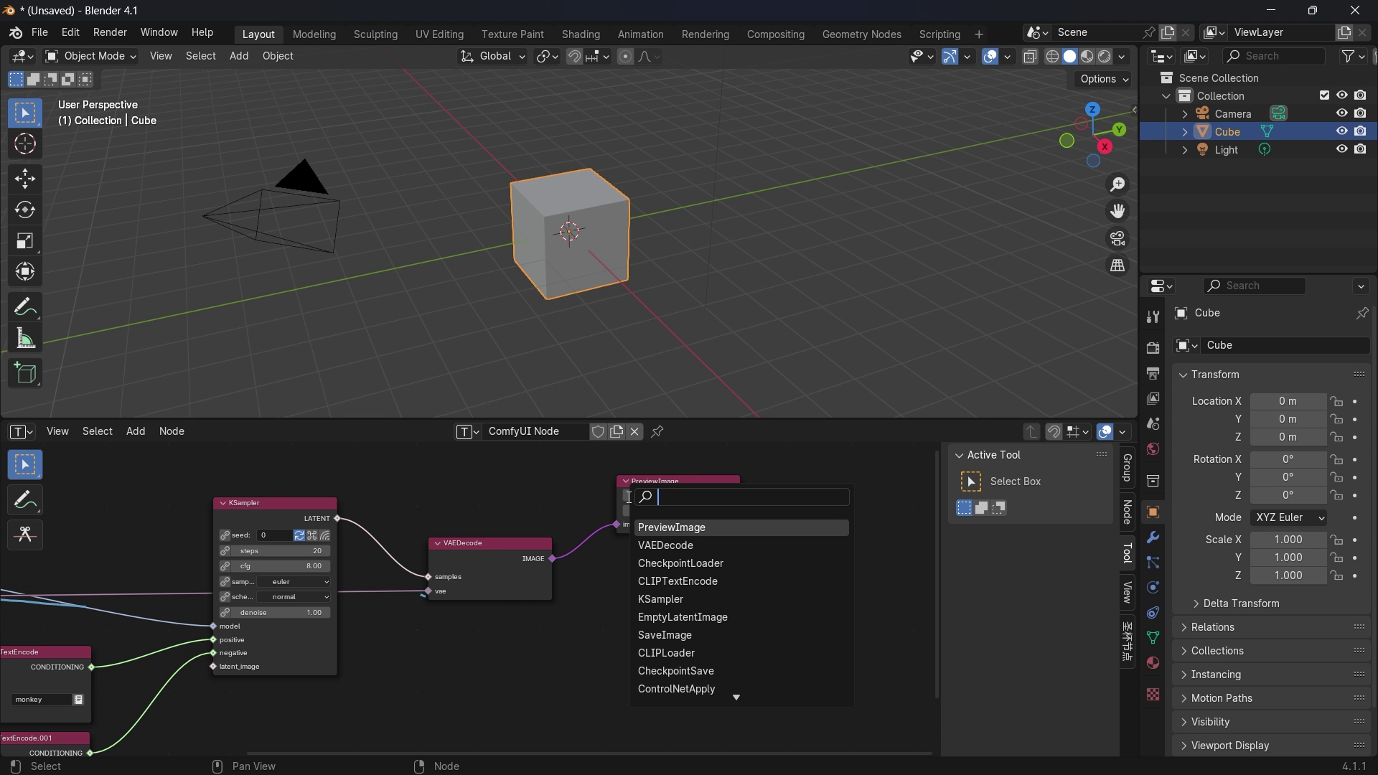
text(save)
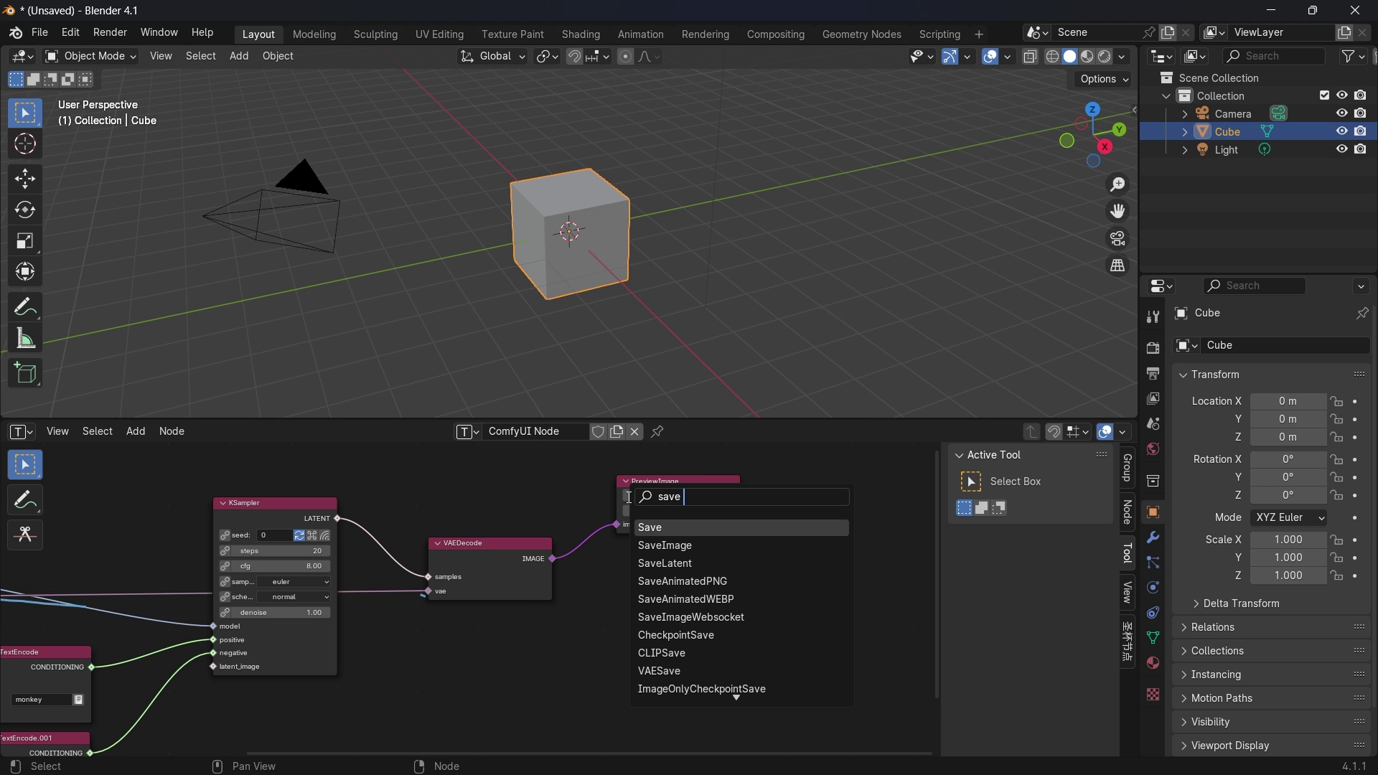
key(Down)
key(Return)
click(619, 481)
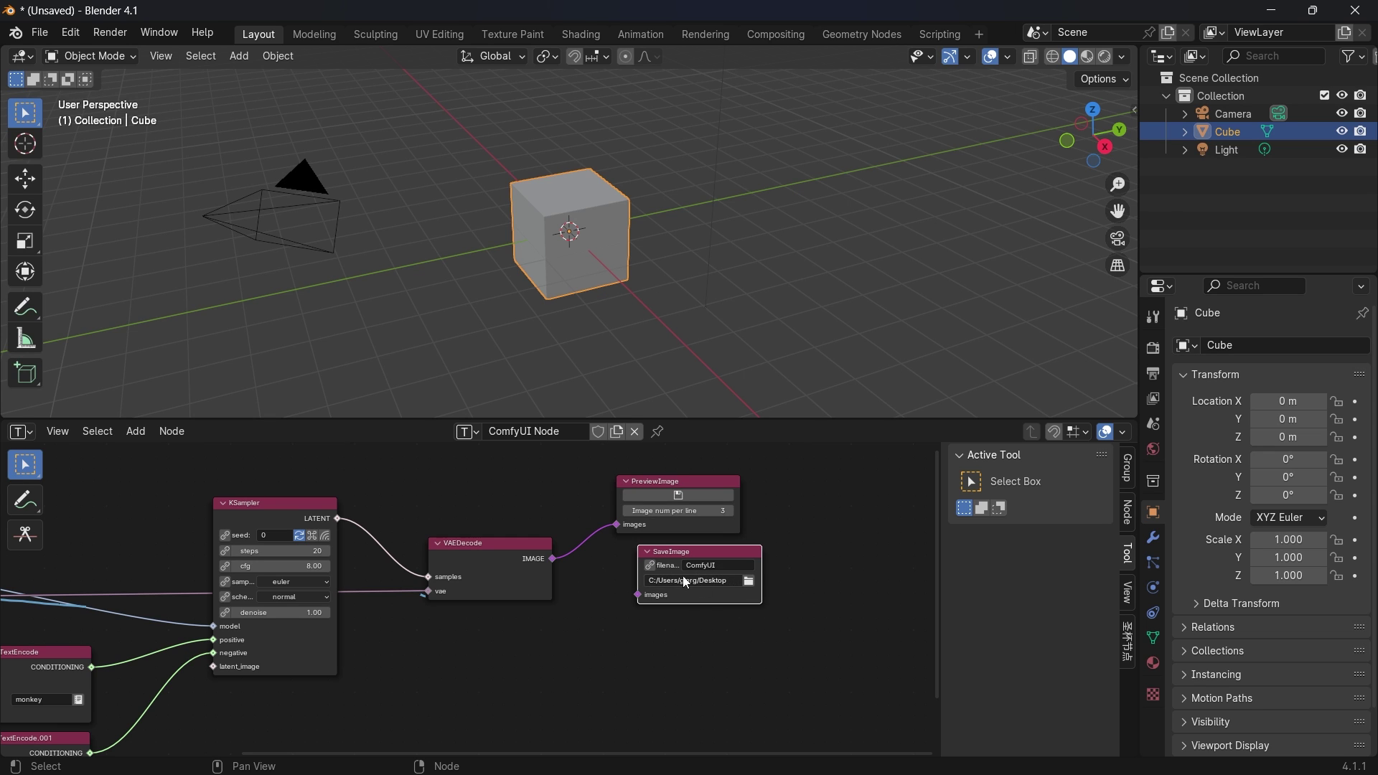
drag(551, 559, 638, 594)
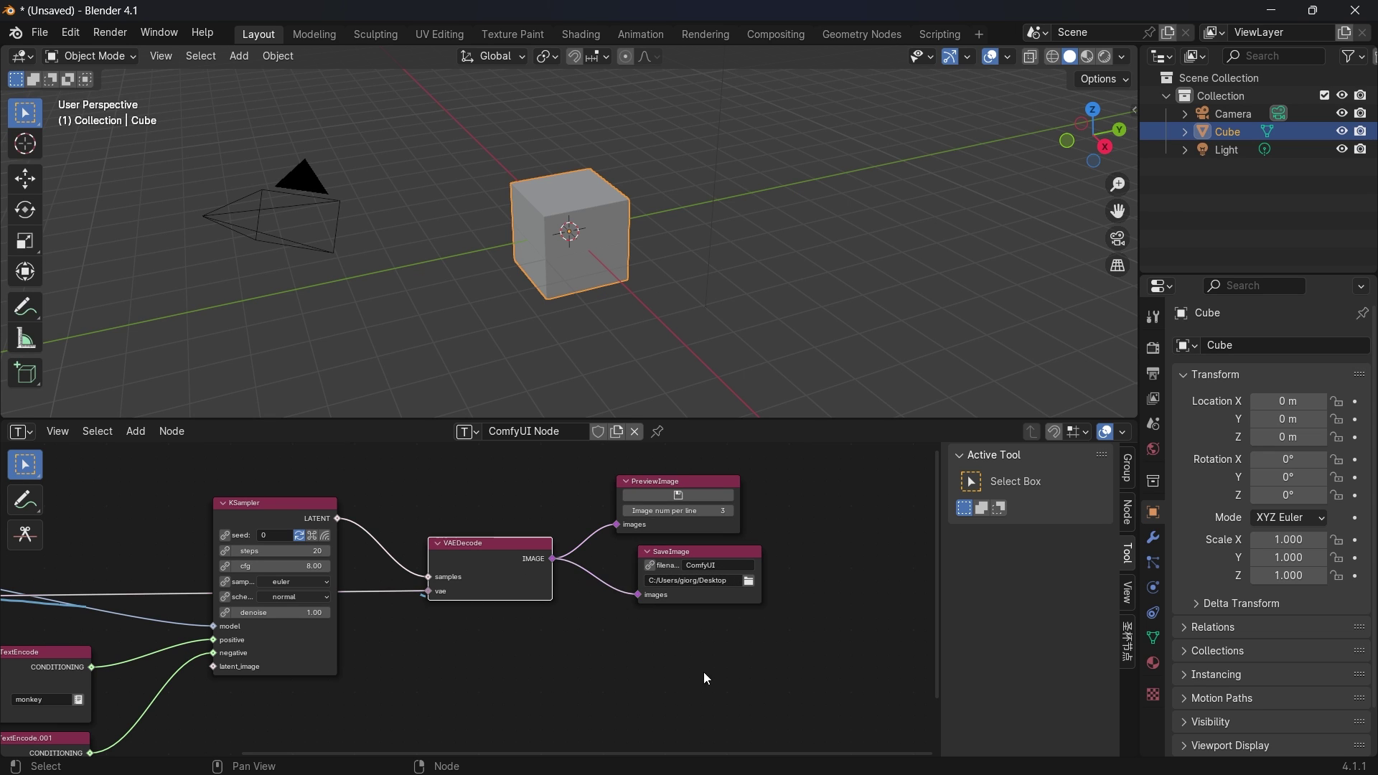
Step: Create a Save node from PreviewImage, switch it to ToImage mode, and disconnect it from VAEDecode
click(681, 495)
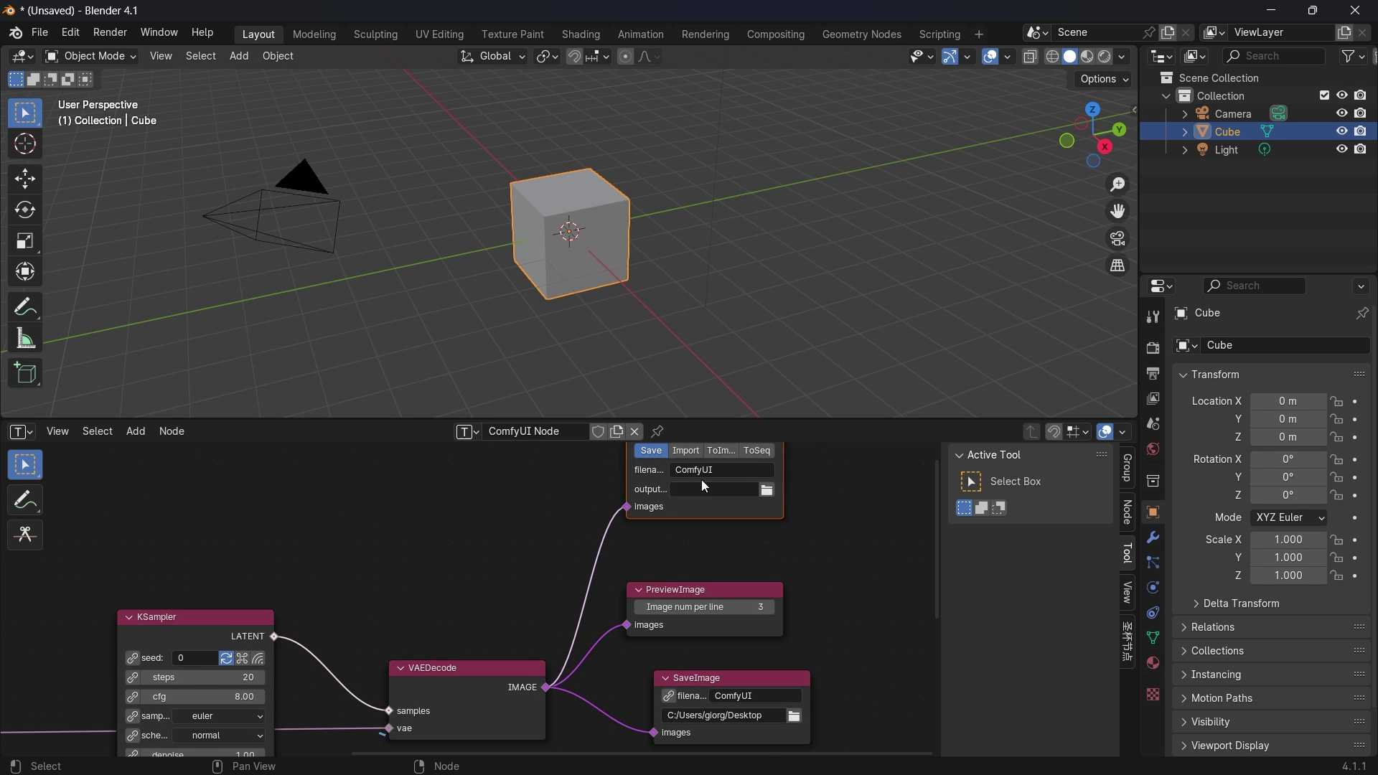
scroll(656, 503, up, 2)
click(665, 514)
click(658, 537)
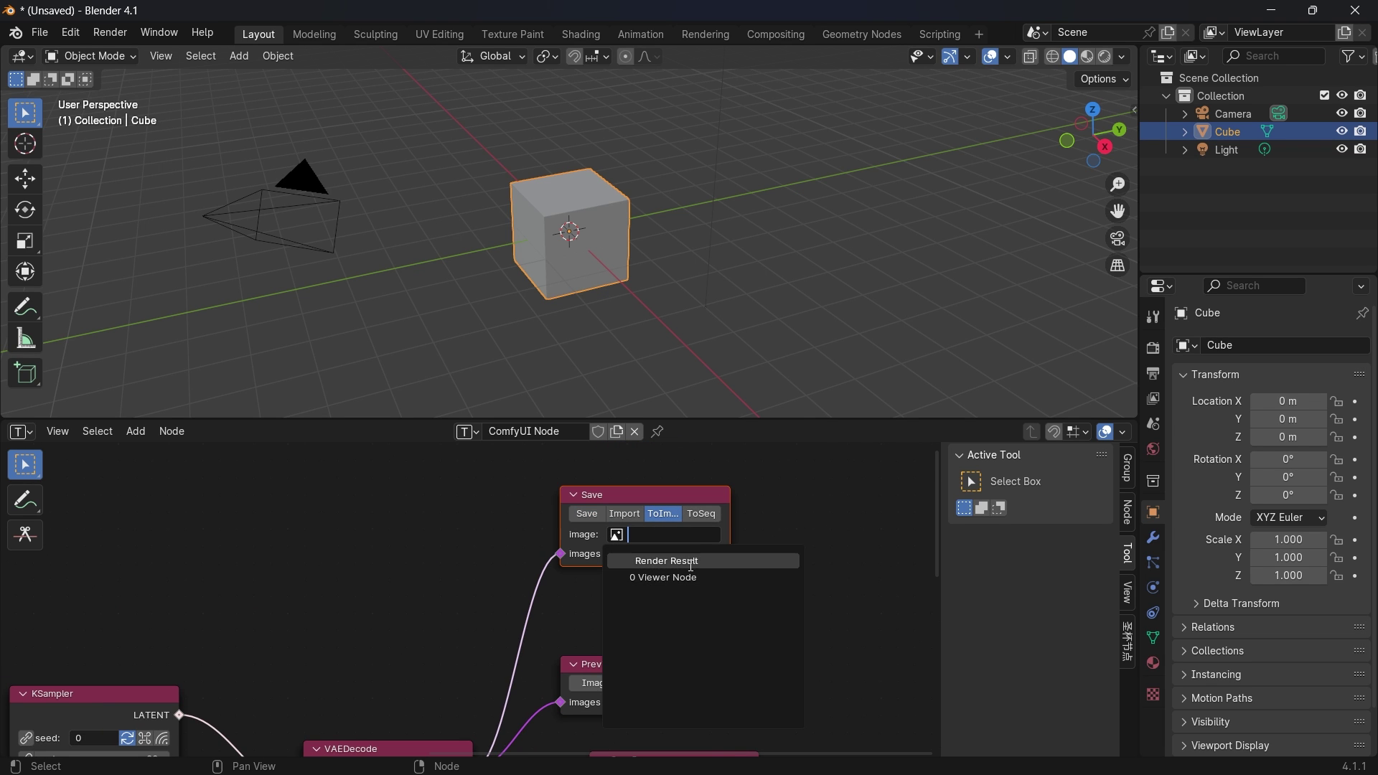
click(440, 514)
scroll(475, 589, down, 4)
middle_drag(617, 630, 630, 542)
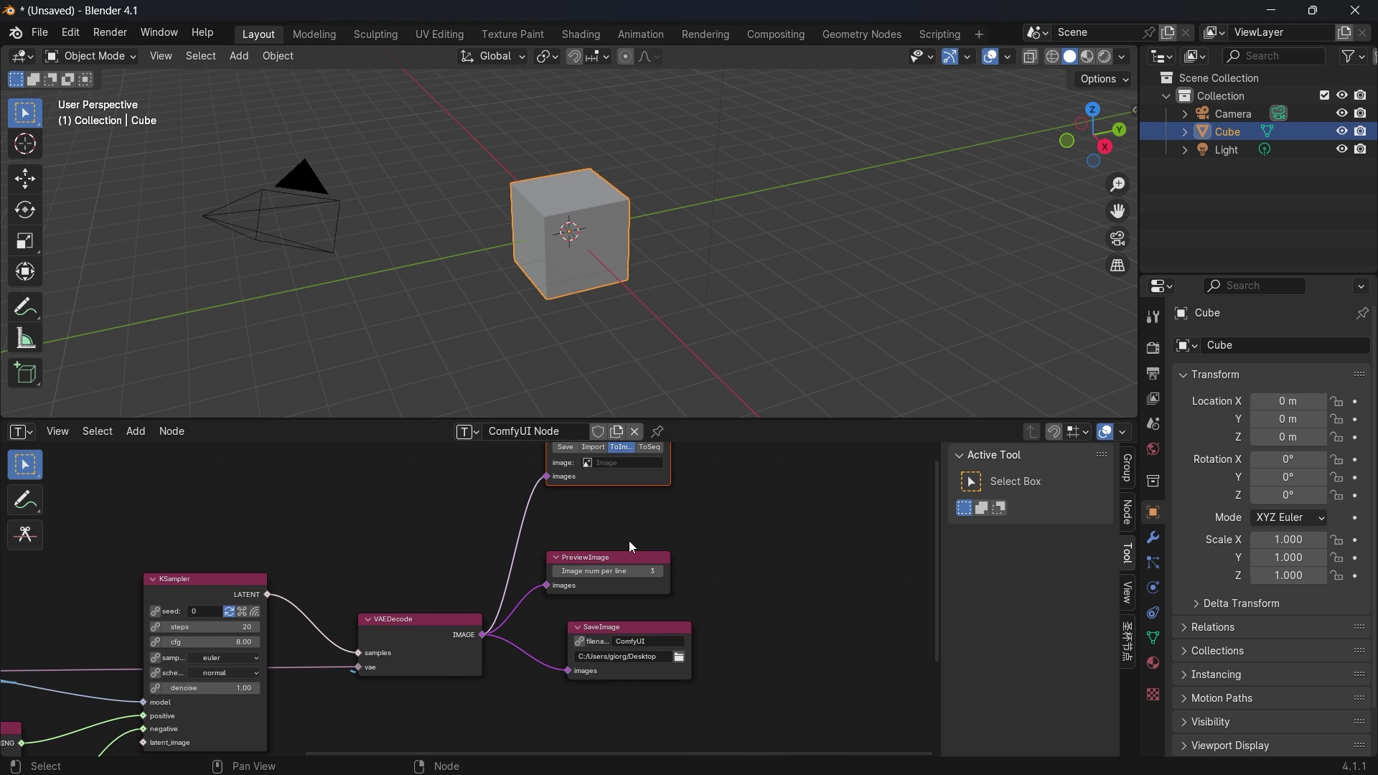
scroll(504, 567, down, 1)
middle_drag(504, 567, 508, 630)
drag(639, 580, 522, 524)
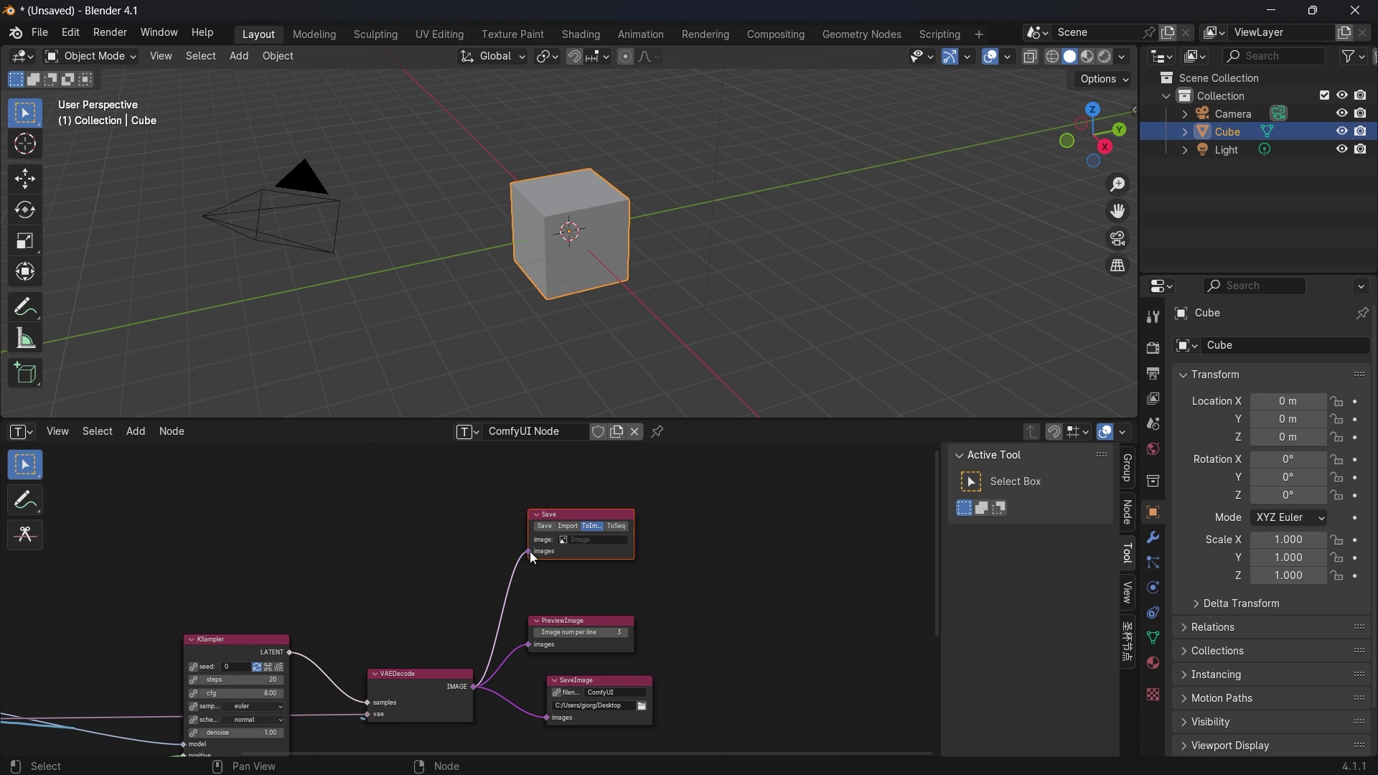
middle_drag(530, 552, 583, 524)
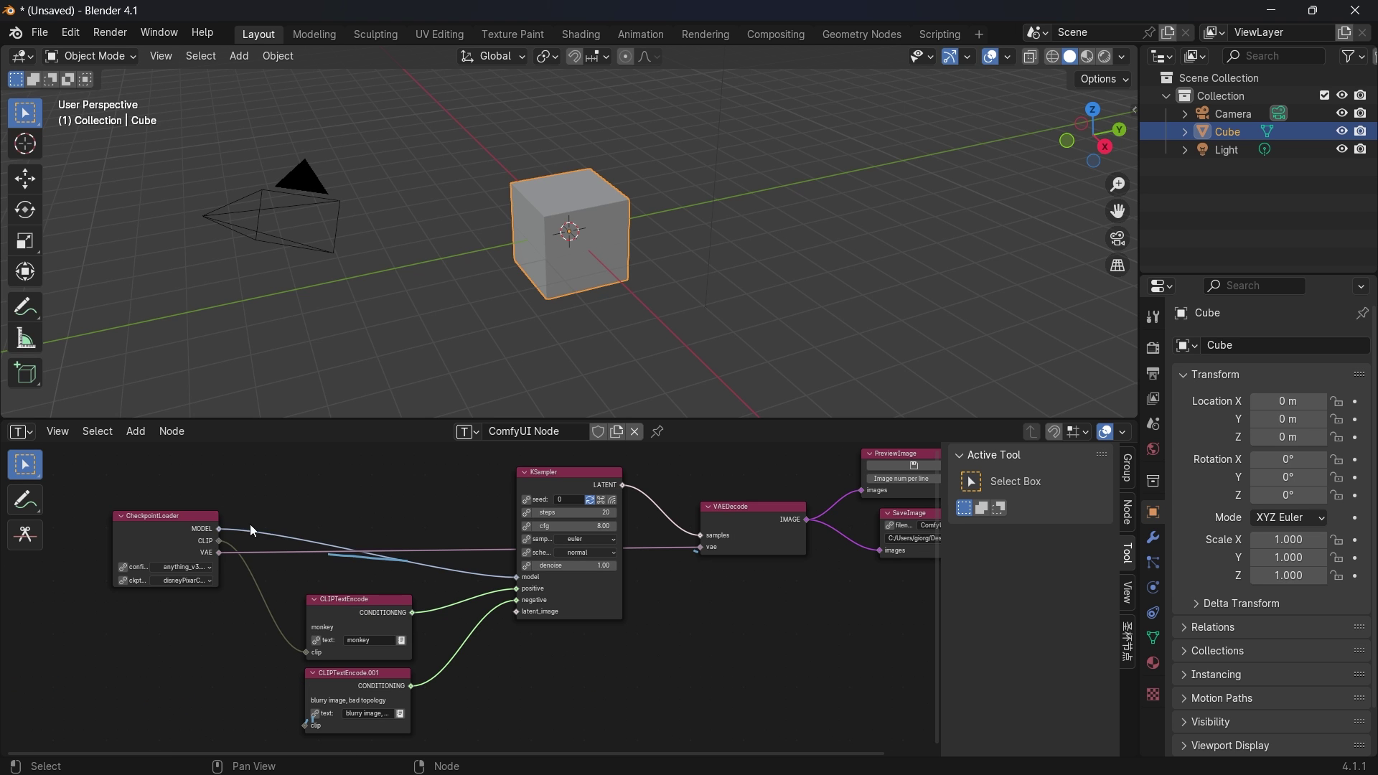
Step: Erase the leftover annotation stroke across the CheckpointLoader's links with Annotate Eraser
right_click(358, 555)
drag(26, 500, 122, 611)
drag(341, 564, 357, 563)
mouse_move(532, 651)
middle_down()
mouse_move(495, 581)
mouse_move(475, 604)
mouse_move(498, 611)
middle_up()
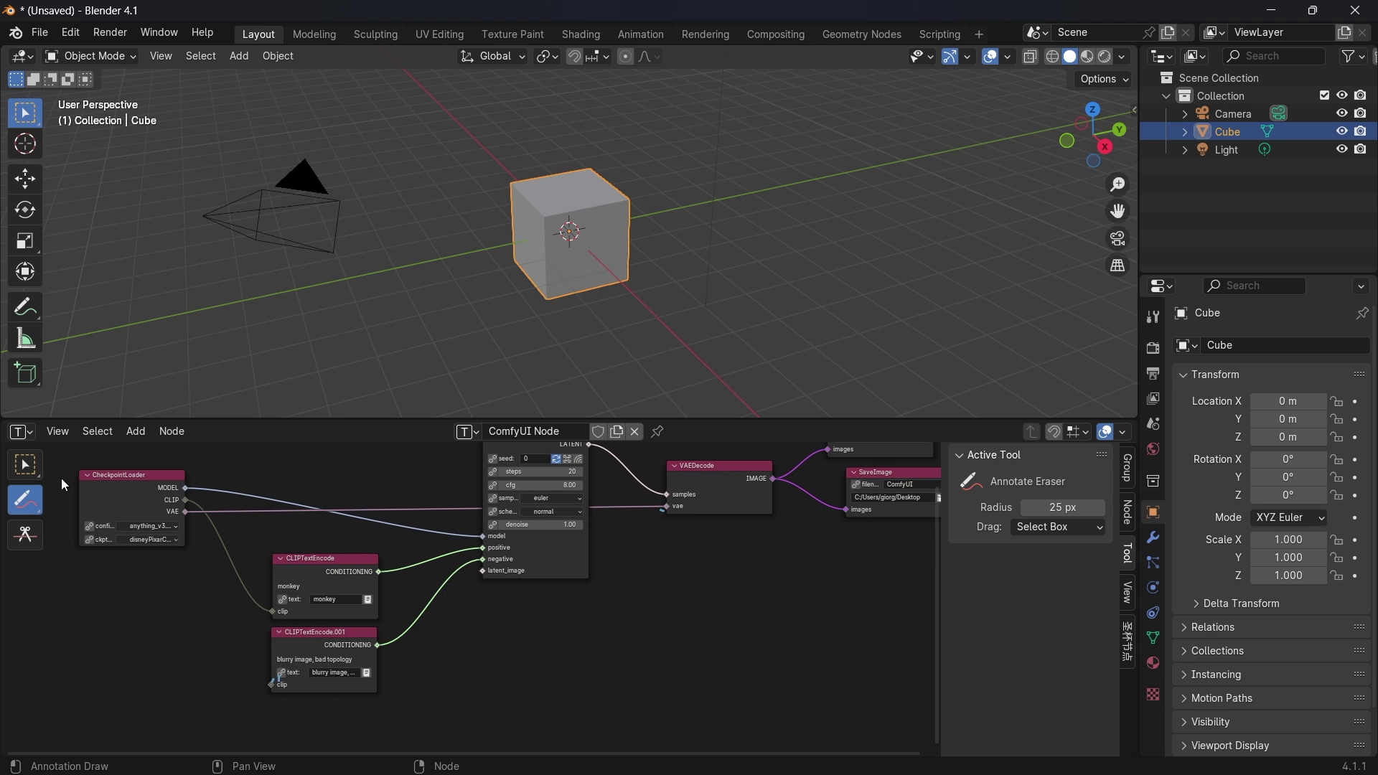
Step: Return to the Select Box tool and connect CheckpointLoader's CLIP output to the clip input of CLIPTextEncode.001
click(35, 504)
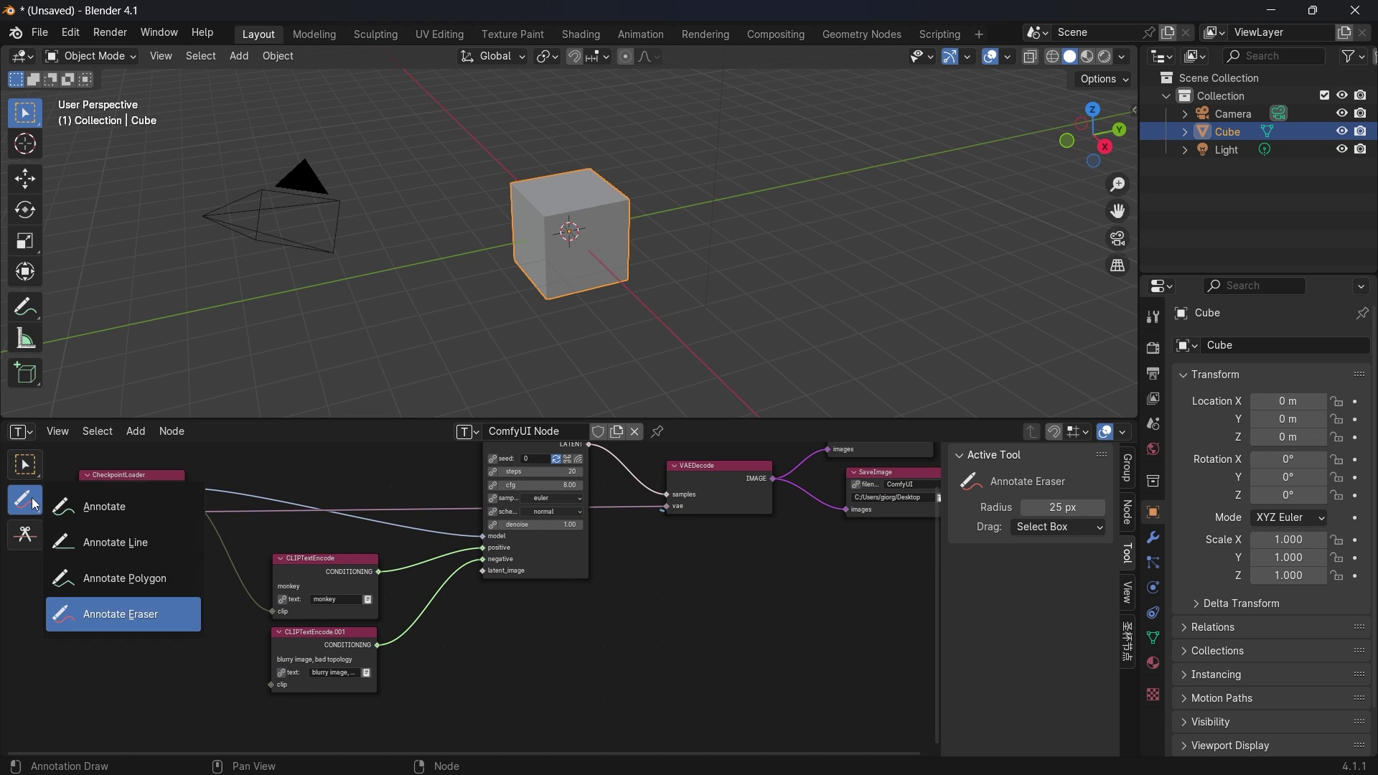
click(32, 477)
drag(186, 501, 316, 644)
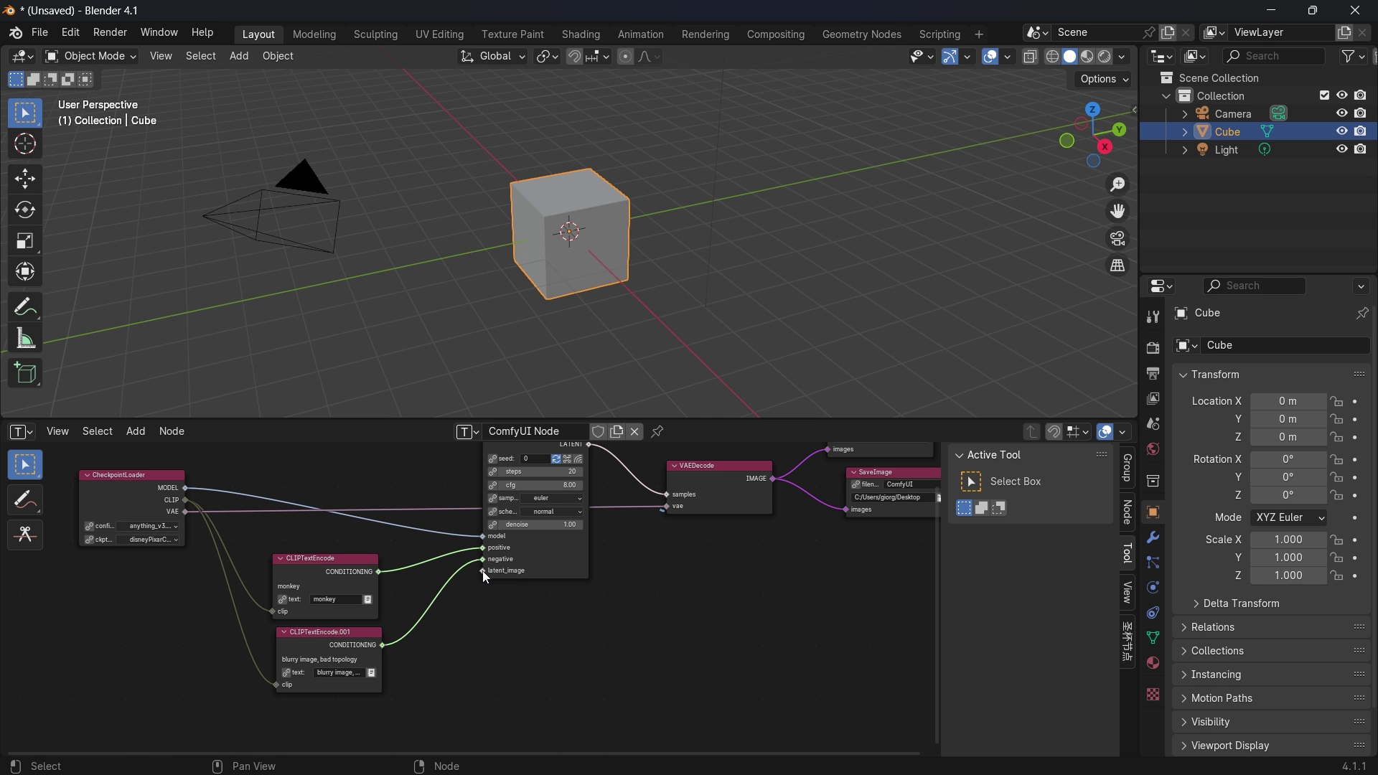
Step: Add an EmptyLatentImage node below KSampler and connect its LATENT output to KSampler's latent_image input
drag(481, 571, 484, 648)
key(shift+a)
click(454, 495)
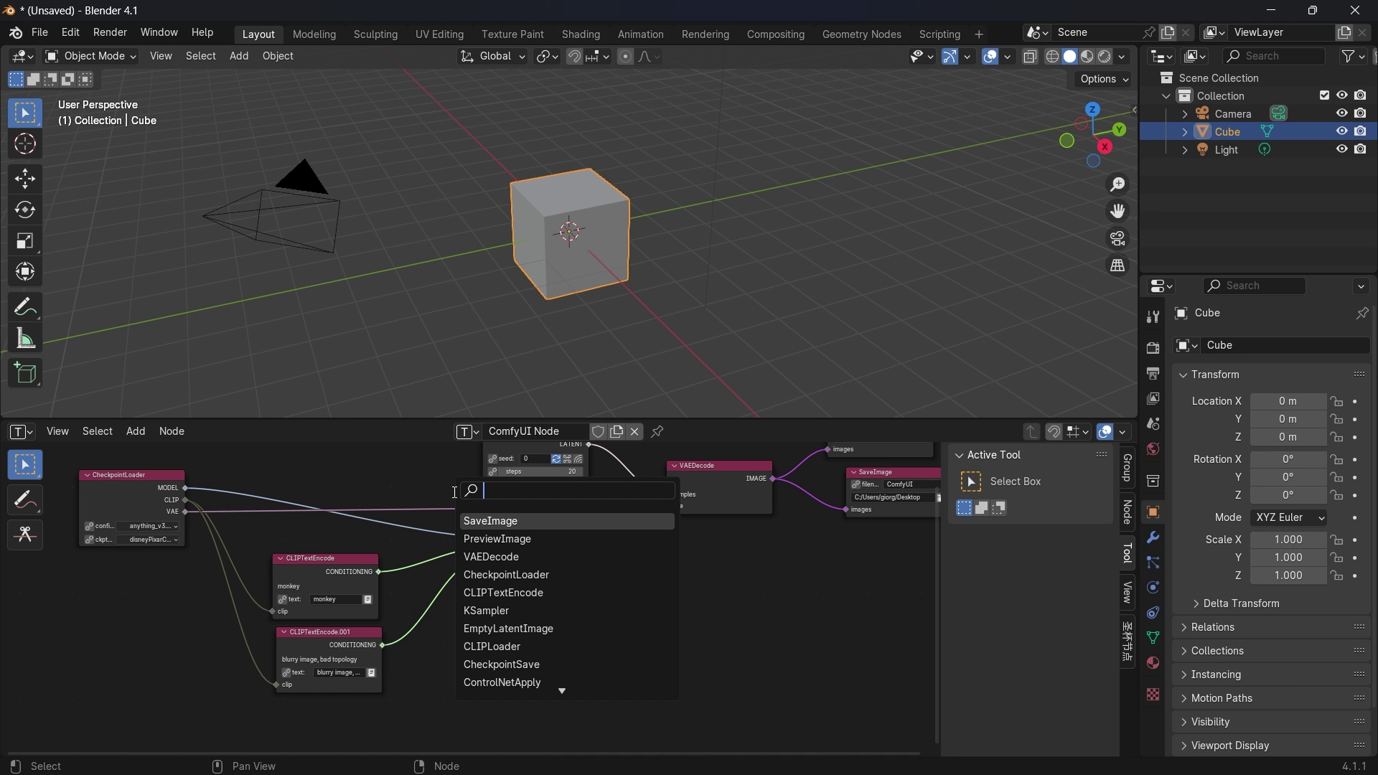
text(latentimage)
key(Return)
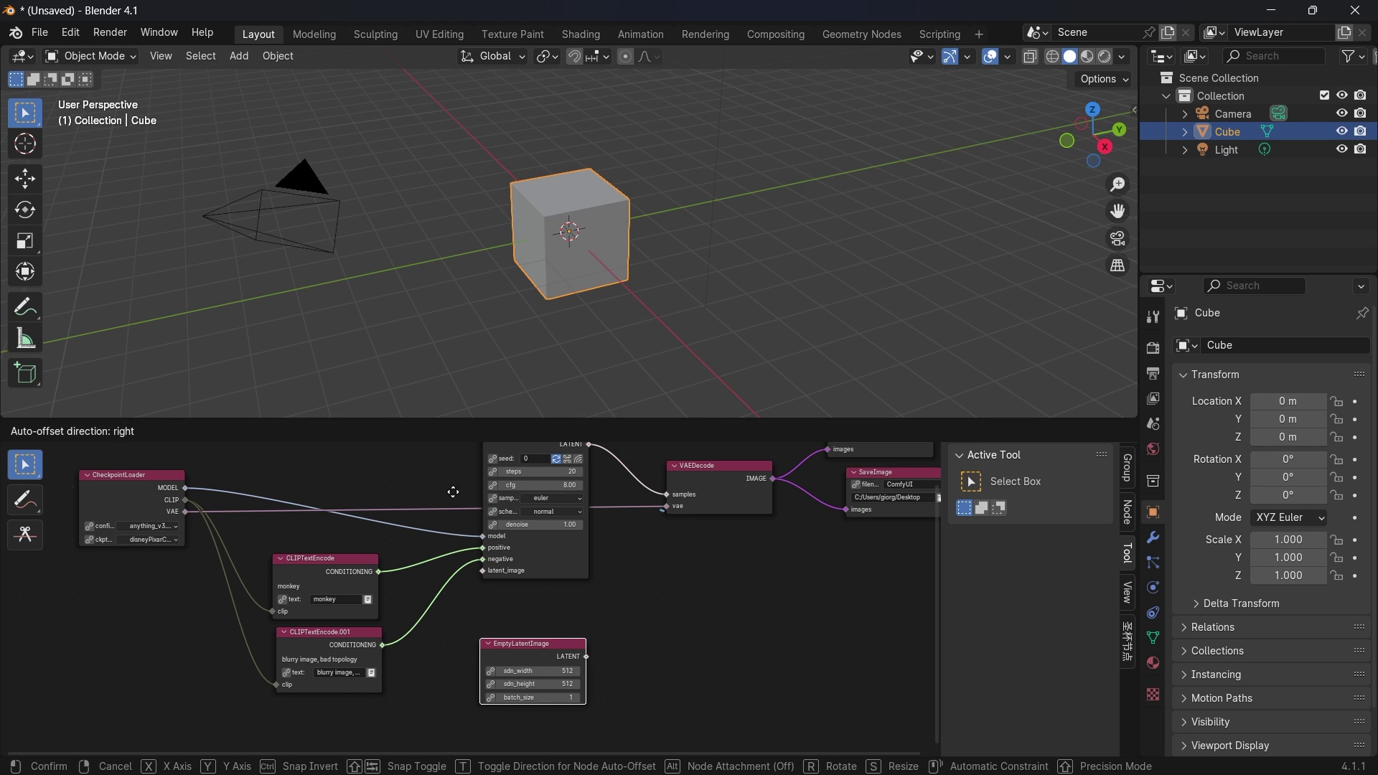
click(453, 491)
drag(587, 657, 482, 571)
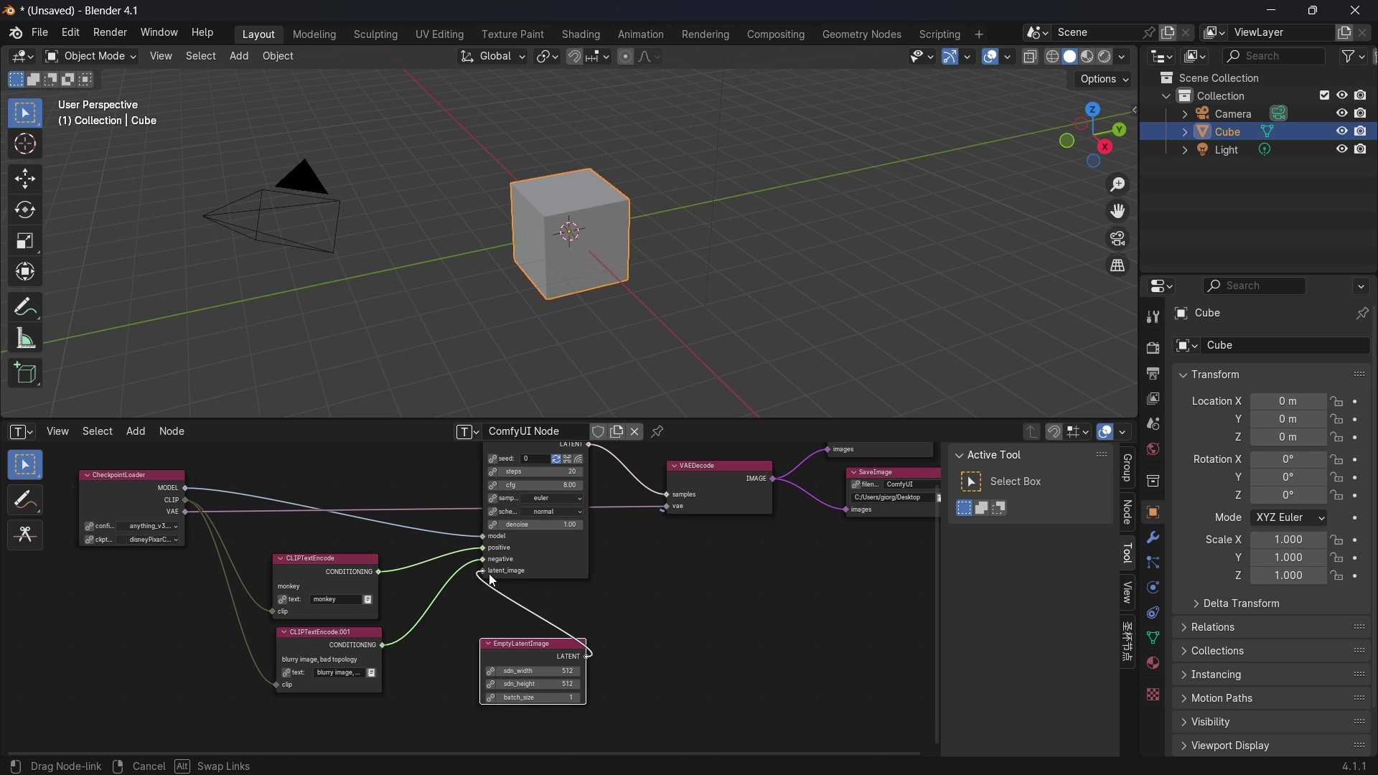
Step: Move the EmptyLatentImage node beside the CLIPTextEncode.001 node and examine its width and height settings
drag(513, 645, 396, 627)
scroll(457, 669, up, 7)
middle_drag(493, 690, 416, 551)
scroll(370, 588, up, 2)
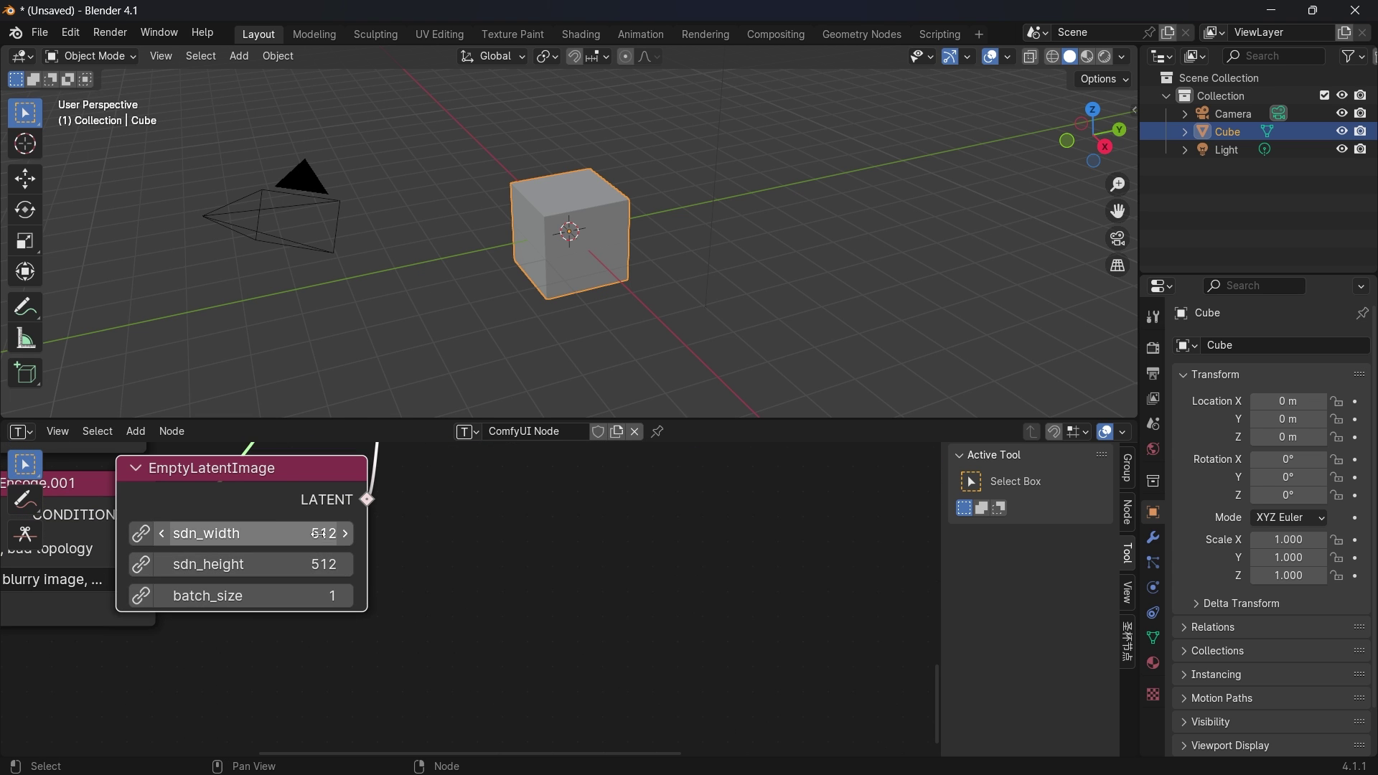
middle_drag(309, 534, 427, 585)
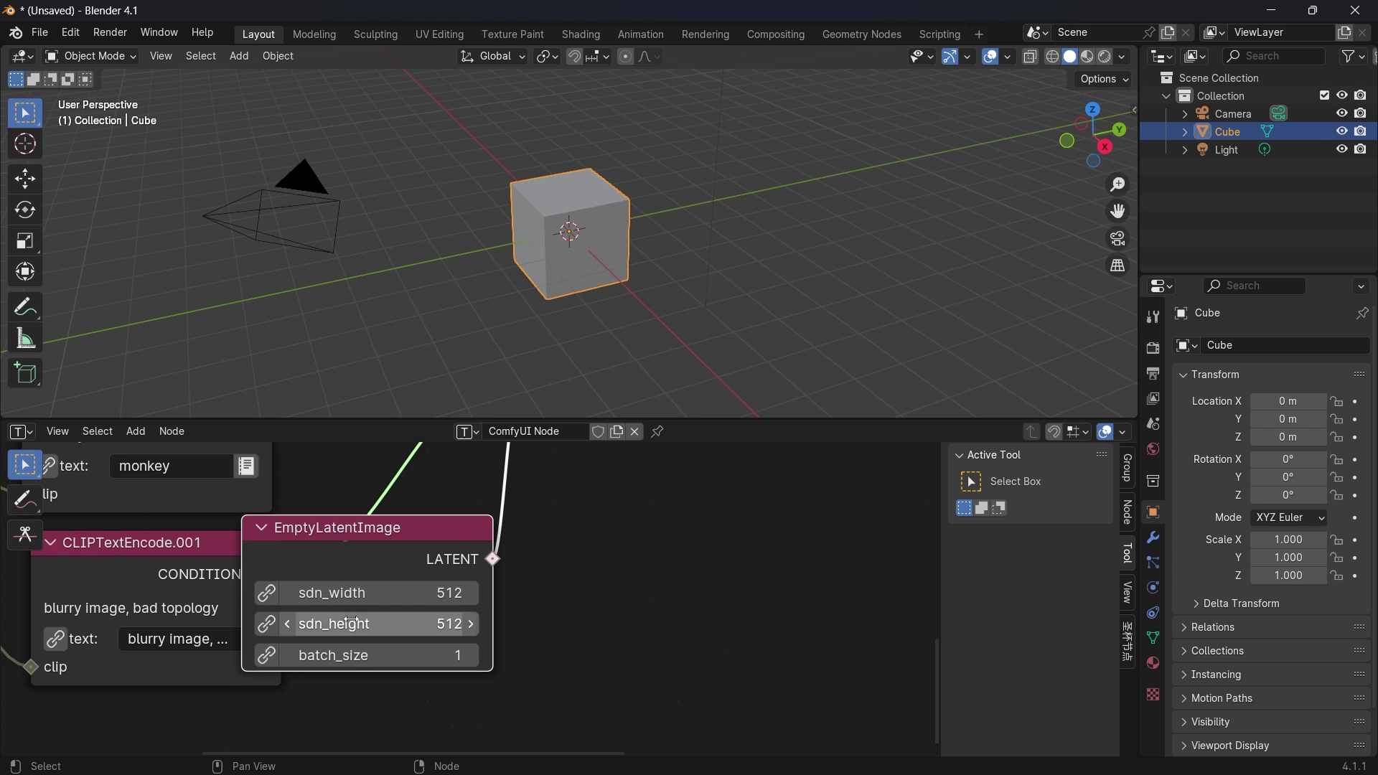
drag(322, 561, 289, 595)
drag(288, 595, 263, 615)
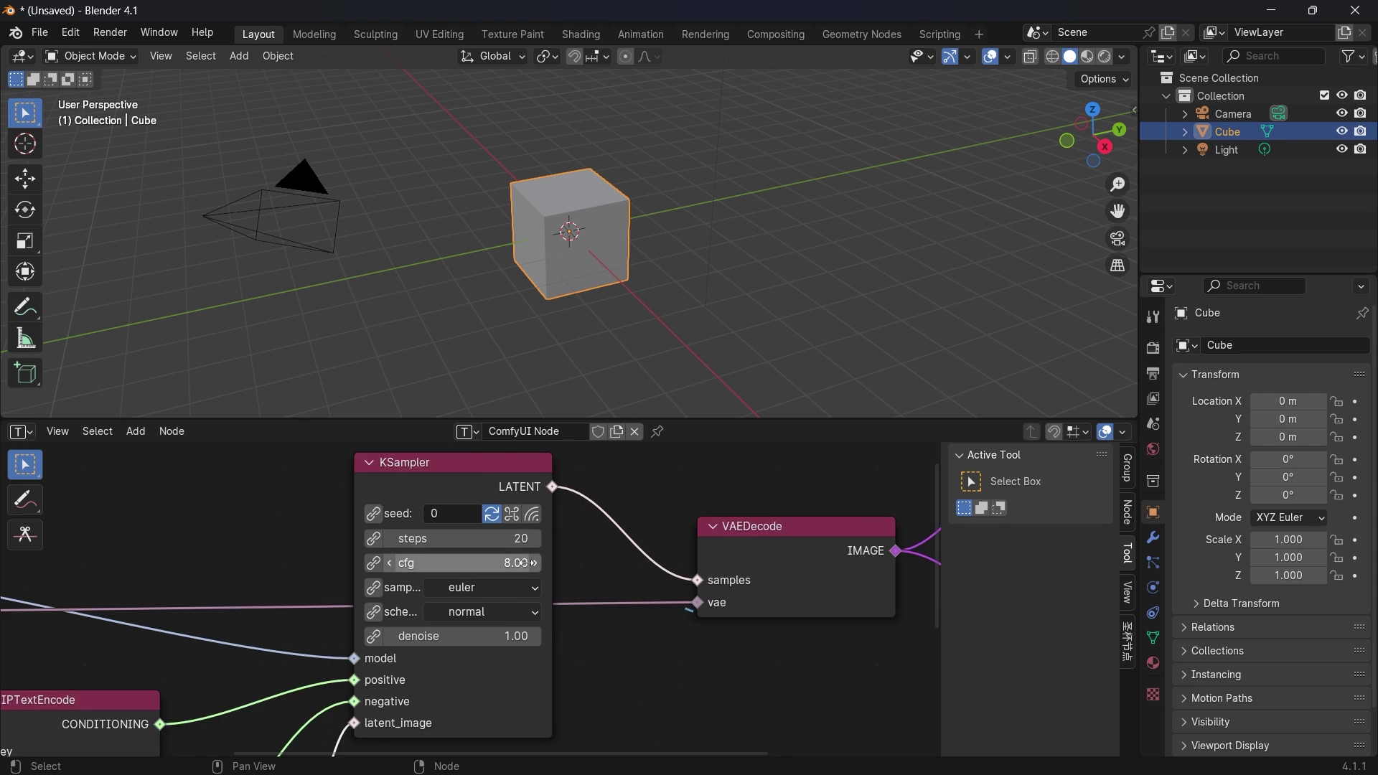
Step: Draw a horizontal scale line with tick marks across the KSampler node's header using the Annotate tool
scroll(459, 564, up, 3)
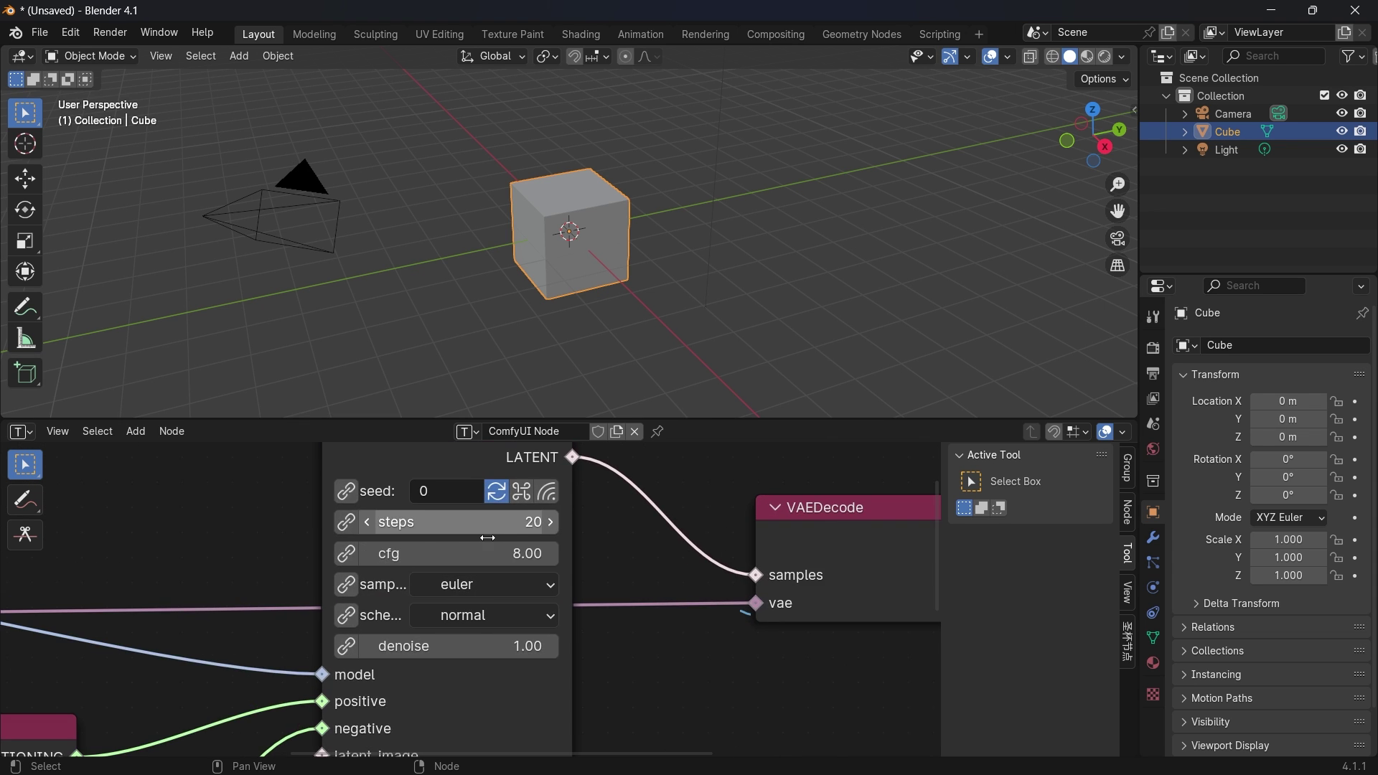
middle_drag(489, 535, 422, 624)
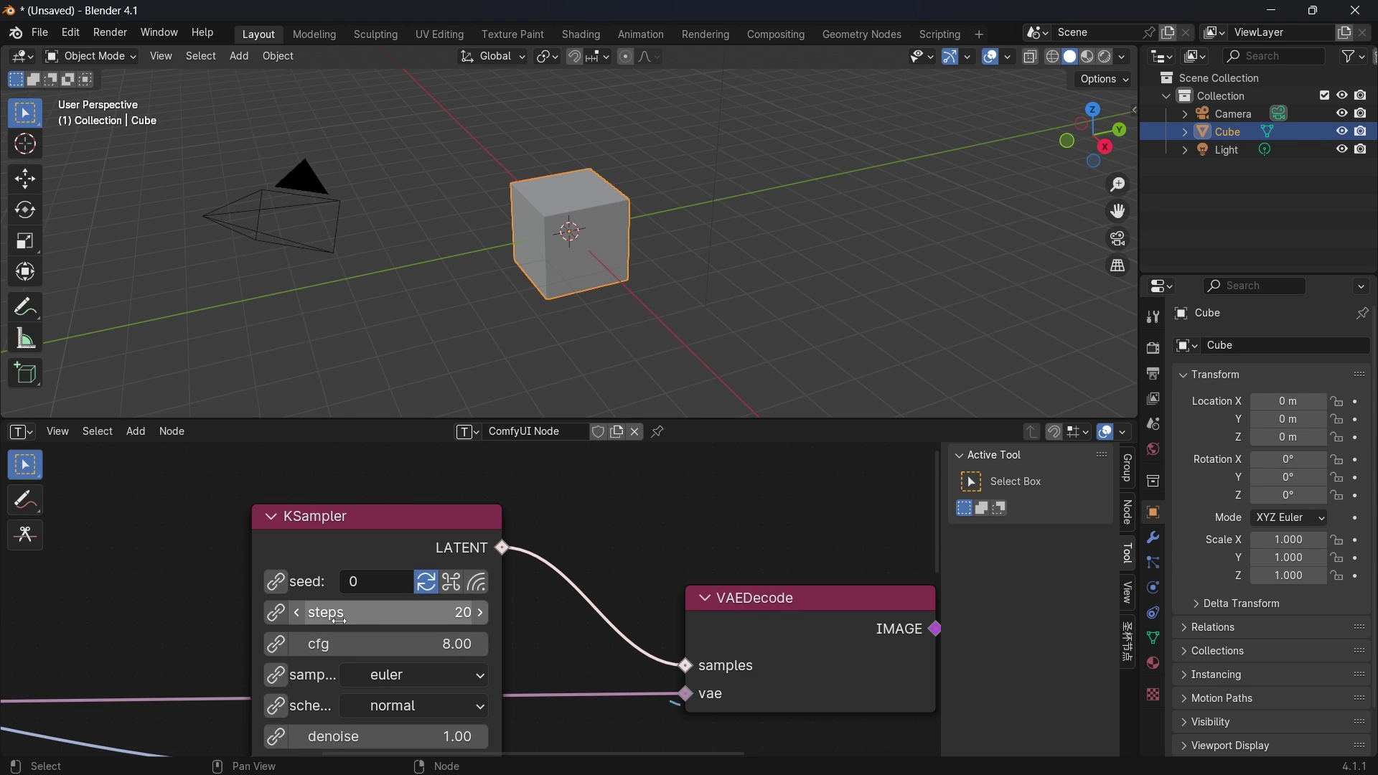
click(27, 502)
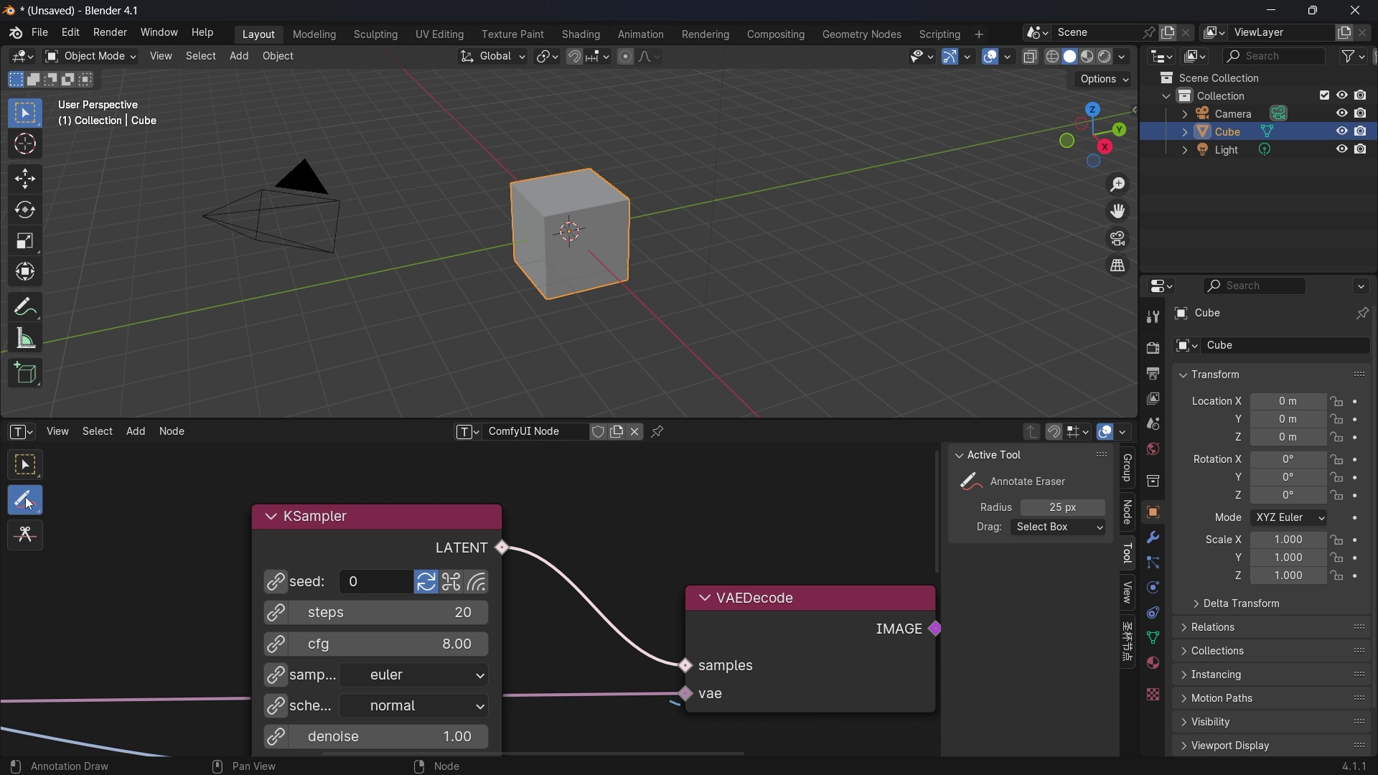
click(104, 507)
mouse_move(185, 474)
mouse_down()
mouse_move(186, 506)
mouse_move(497, 529)
mouse_move(488, 501)
mouse_move(213, 507)
mouse_up()
mouse_move(276, 485)
mouse_down()
mouse_move(270, 509)
mouse_move(296, 510)
mouse_up()
drag(386, 516, 376, 526)
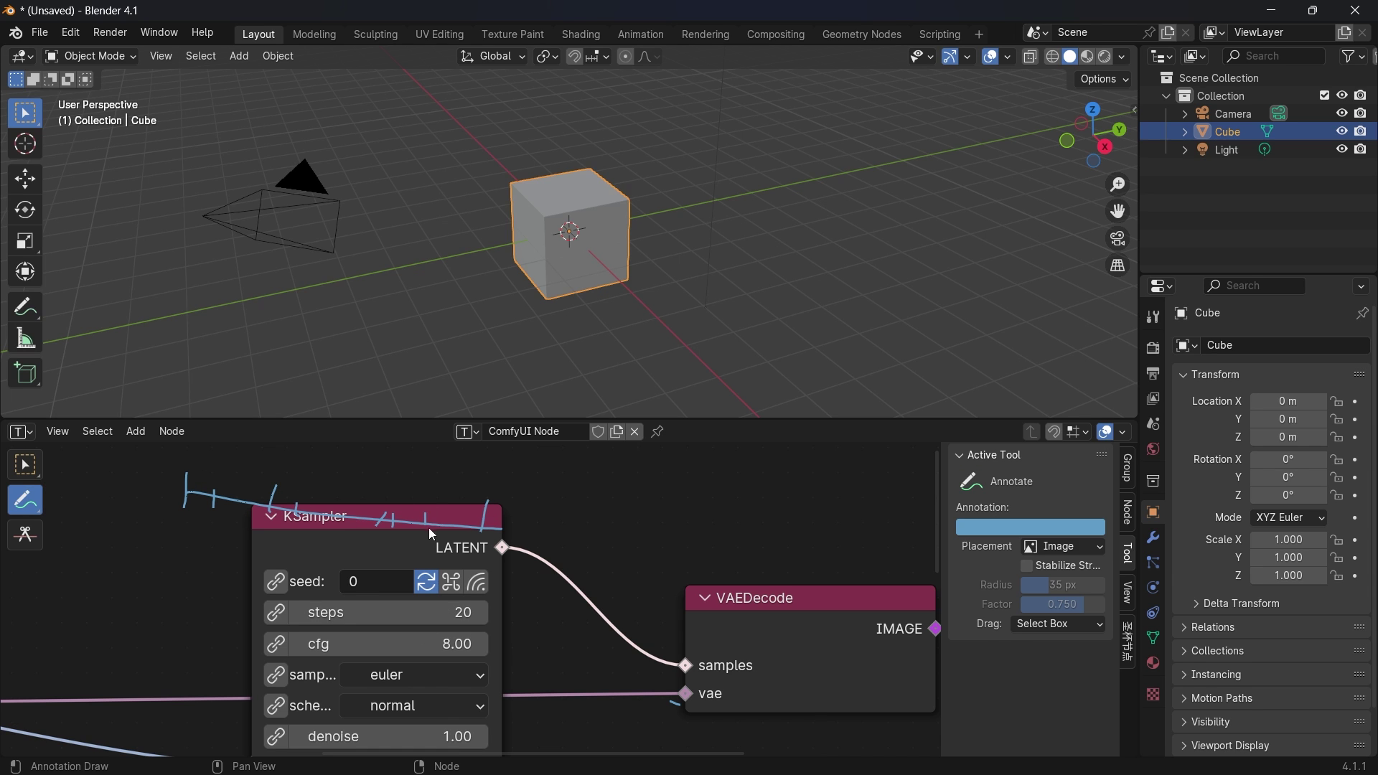
Step: Annotate the scale above KSampler with an arrow and the handwritten end labels "worst" and "best"
drag(221, 483, 452, 483)
mouse_move(426, 475)
mouse_down()
mouse_move(434, 490)
mouse_move(542, 478)
mouse_up()
mouse_move(153, 471)
mouse_down()
mouse_move(196, 451)
mouse_move(251, 454)
mouse_up()
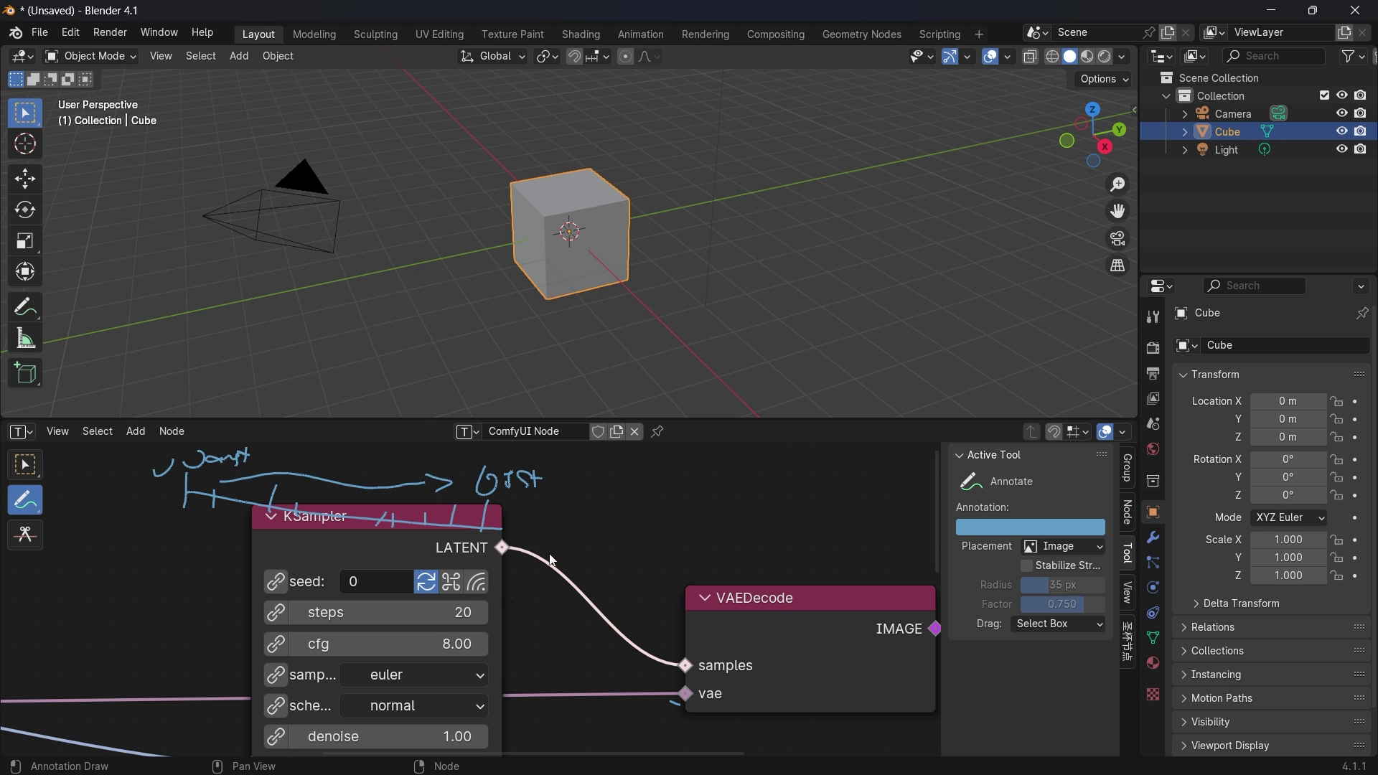
Step: Handwrite an annotation in the gap between the KSampler and VAEDecode nodes, beside KSampler's seed and steps
drag(508, 592, 537, 587)
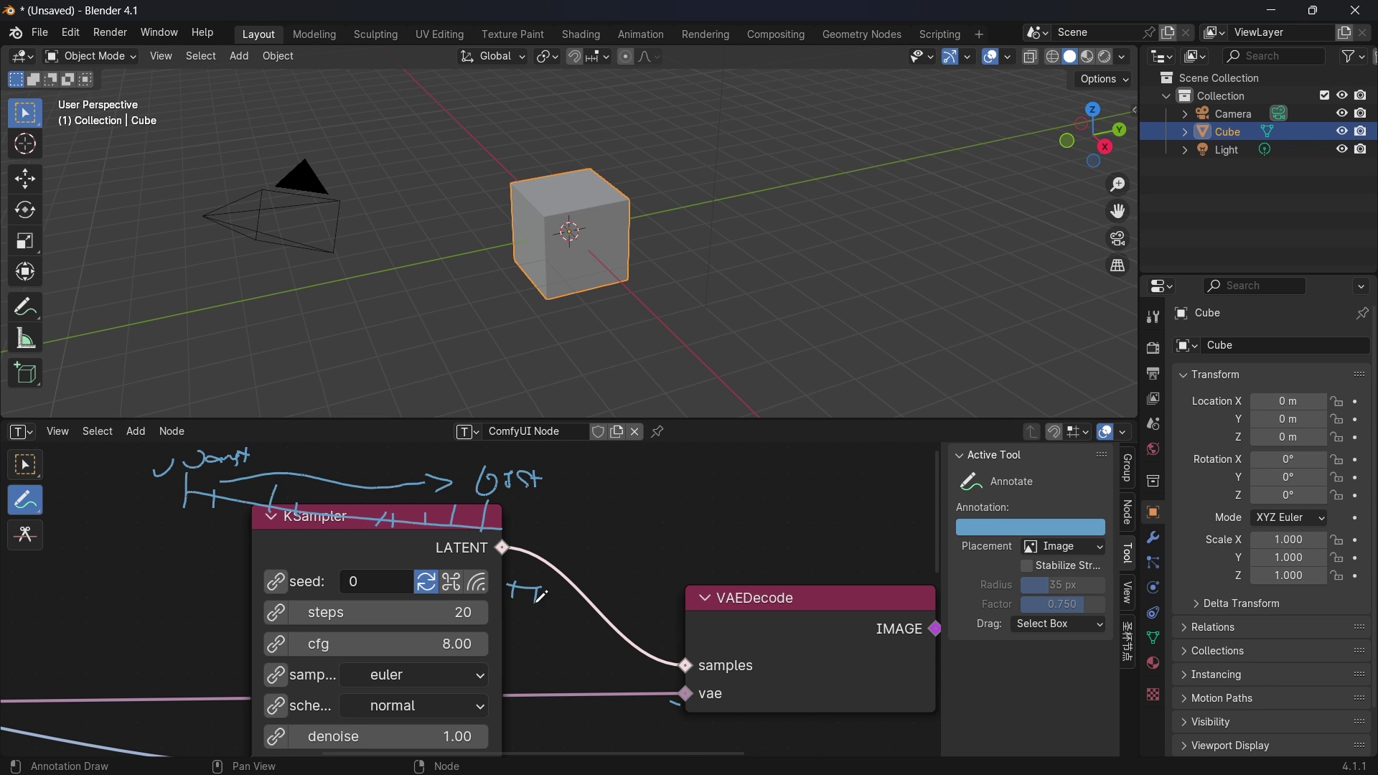
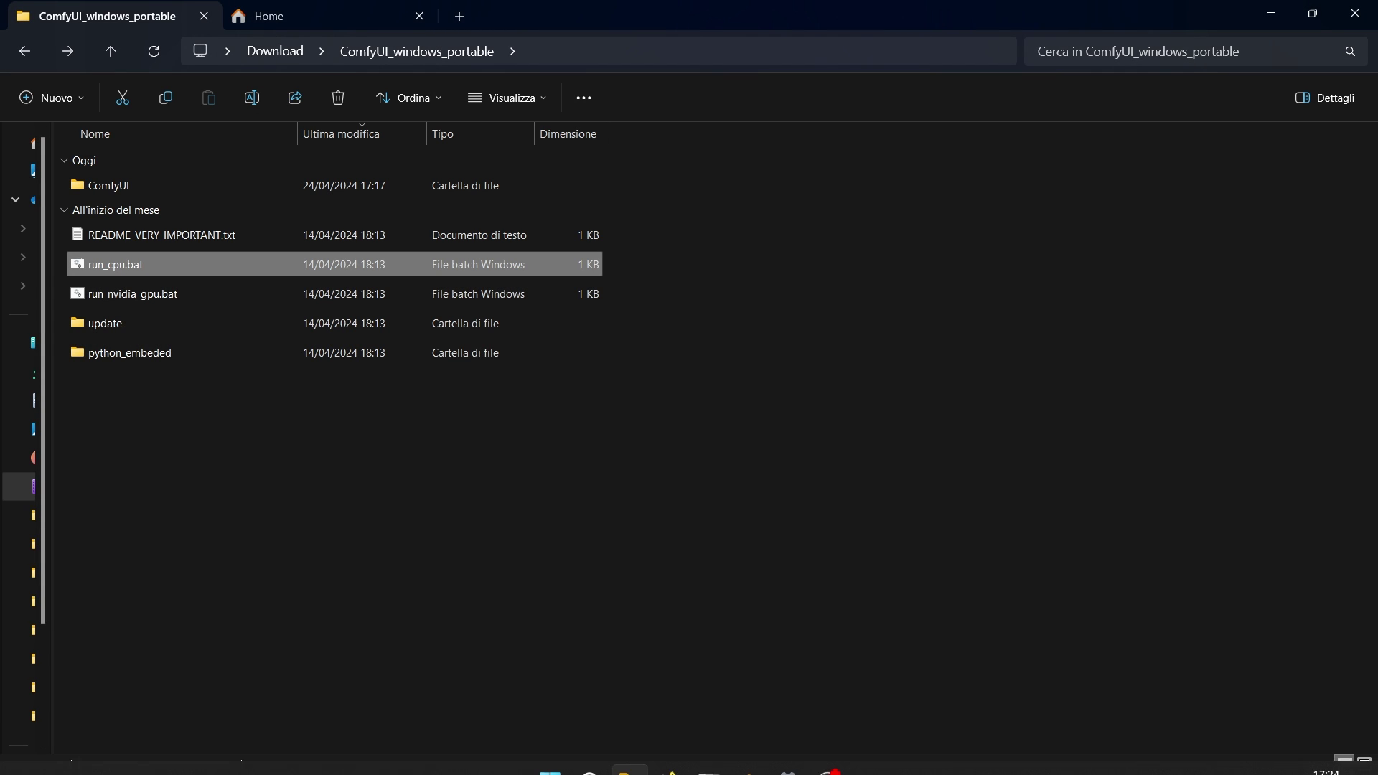
Step: Switch to Blender, launch the ComfyUI connection from the node editor, and widen the add-on sidebar
click(669, 762)
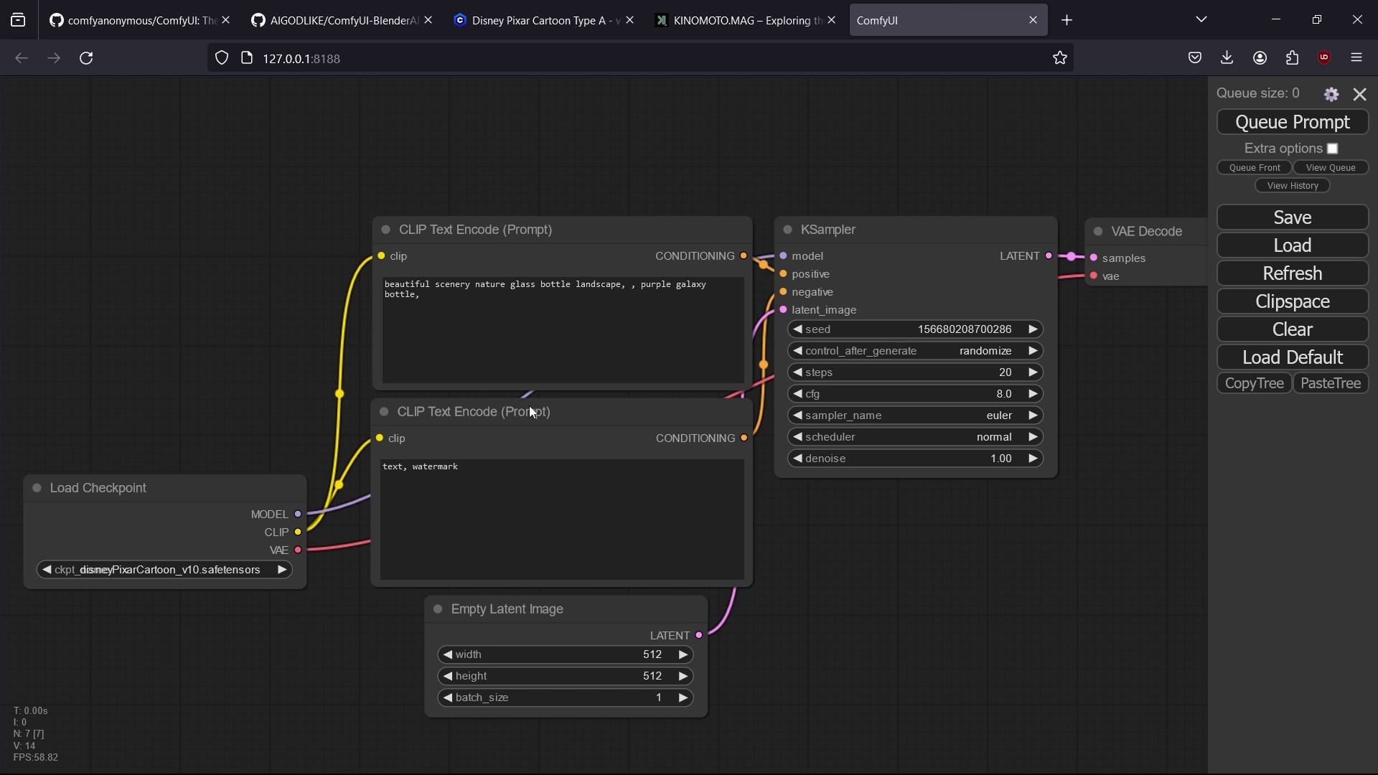
click(748, 754)
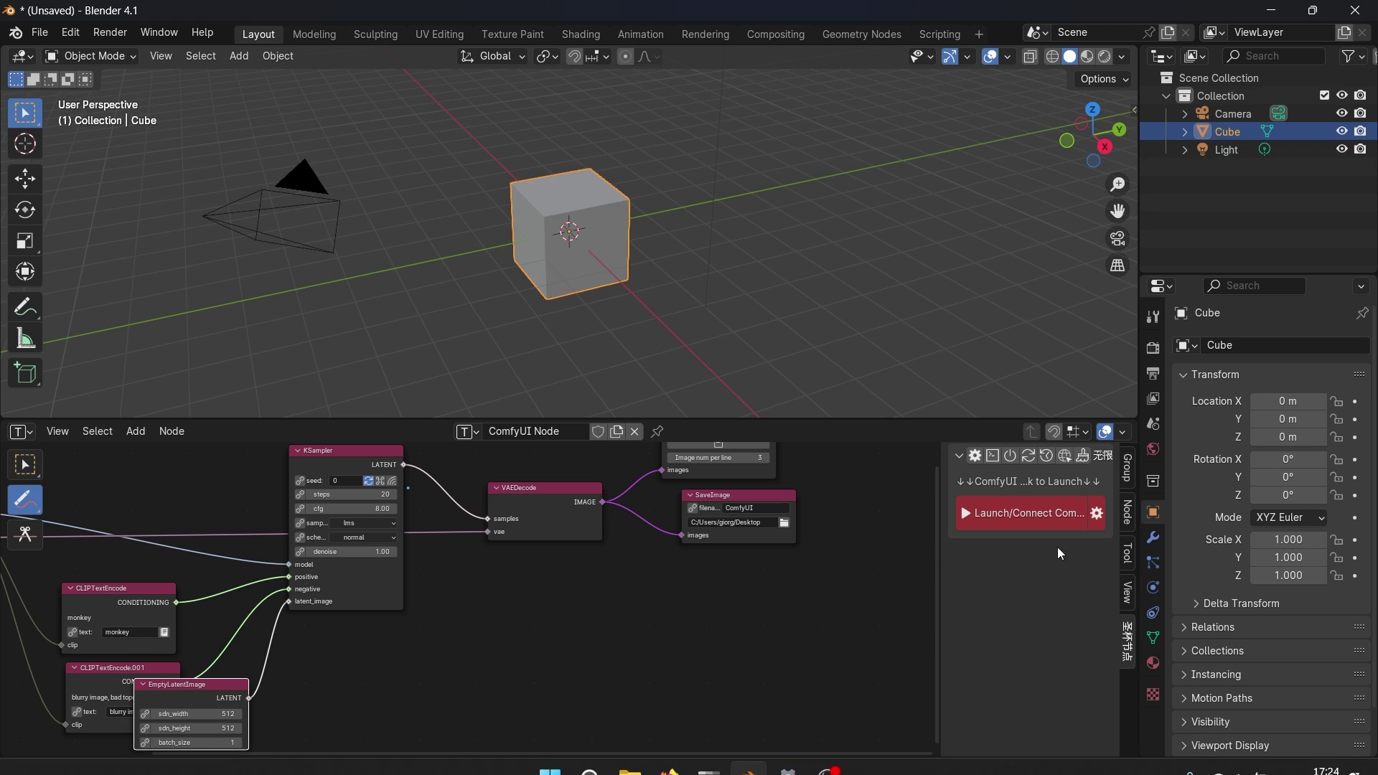
click(1026, 514)
middle_drag(775, 577, 840, 555)
drag(942, 588, 815, 585)
scroll(933, 603, down, 5)
scroll(953, 602, up, 5)
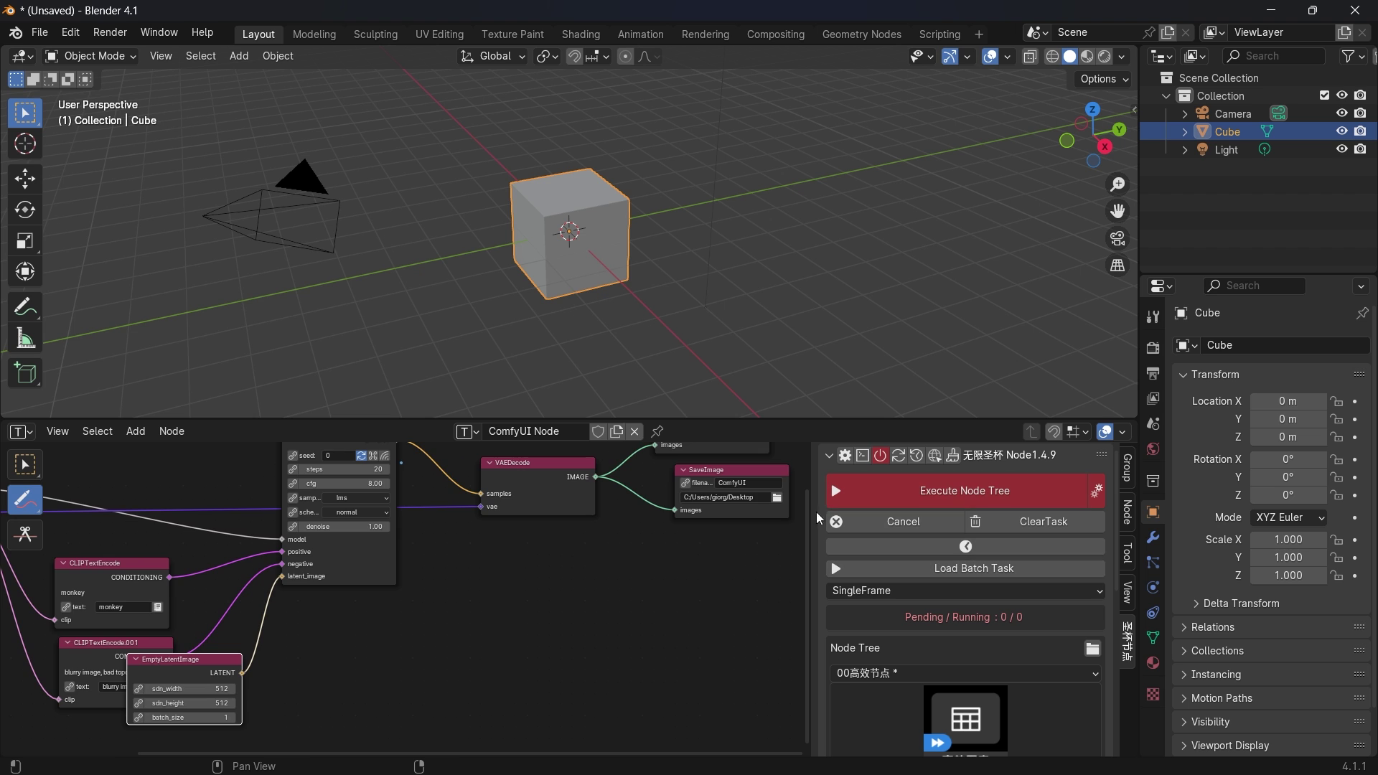
Step: Execute the ComfyUI node tree to generate the image
scroll(430, 598, down, 4)
middle_drag(559, 585, 683, 578)
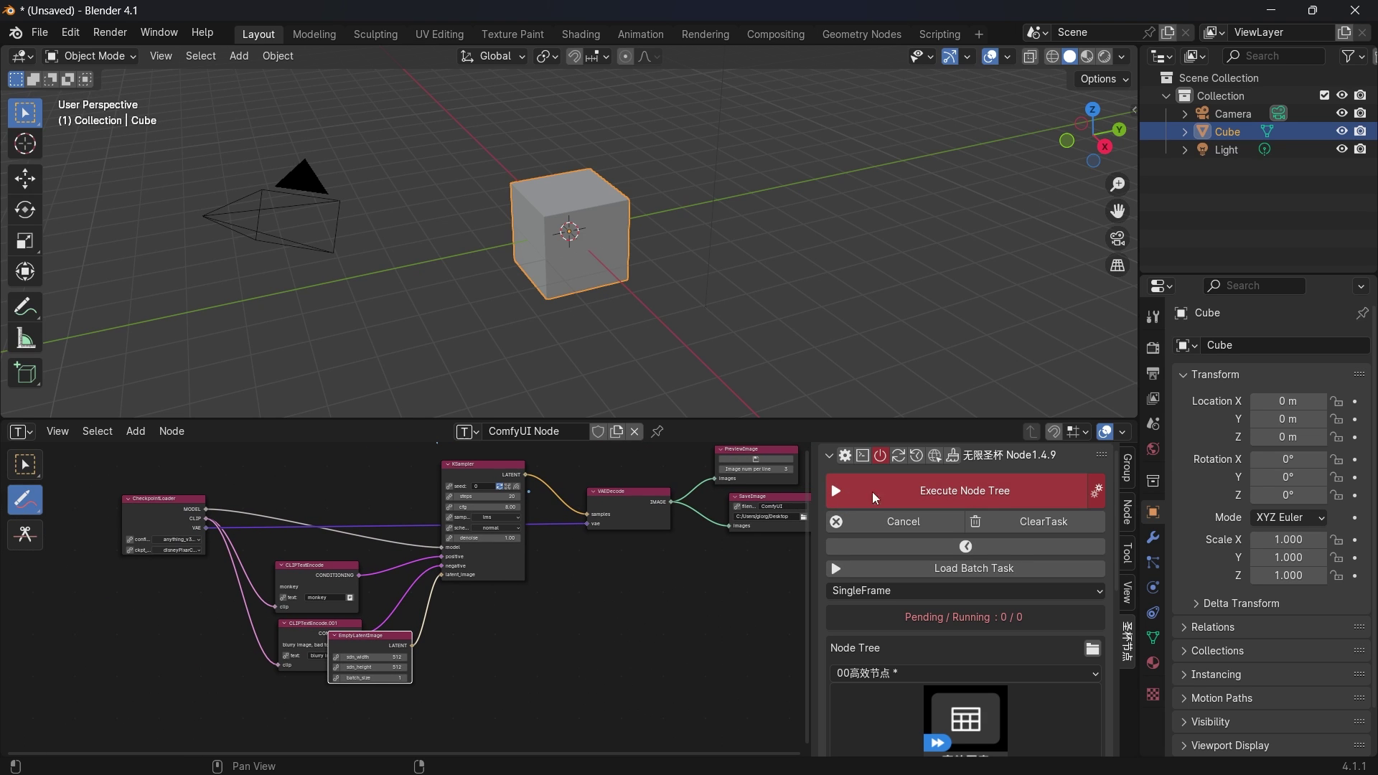
scroll(445, 594, up, 2)
middle_drag(487, 647, 356, 674)
mouse_move(537, 609)
middle_down()
mouse_move(511, 622)
mouse_move(548, 631)
middle_up()
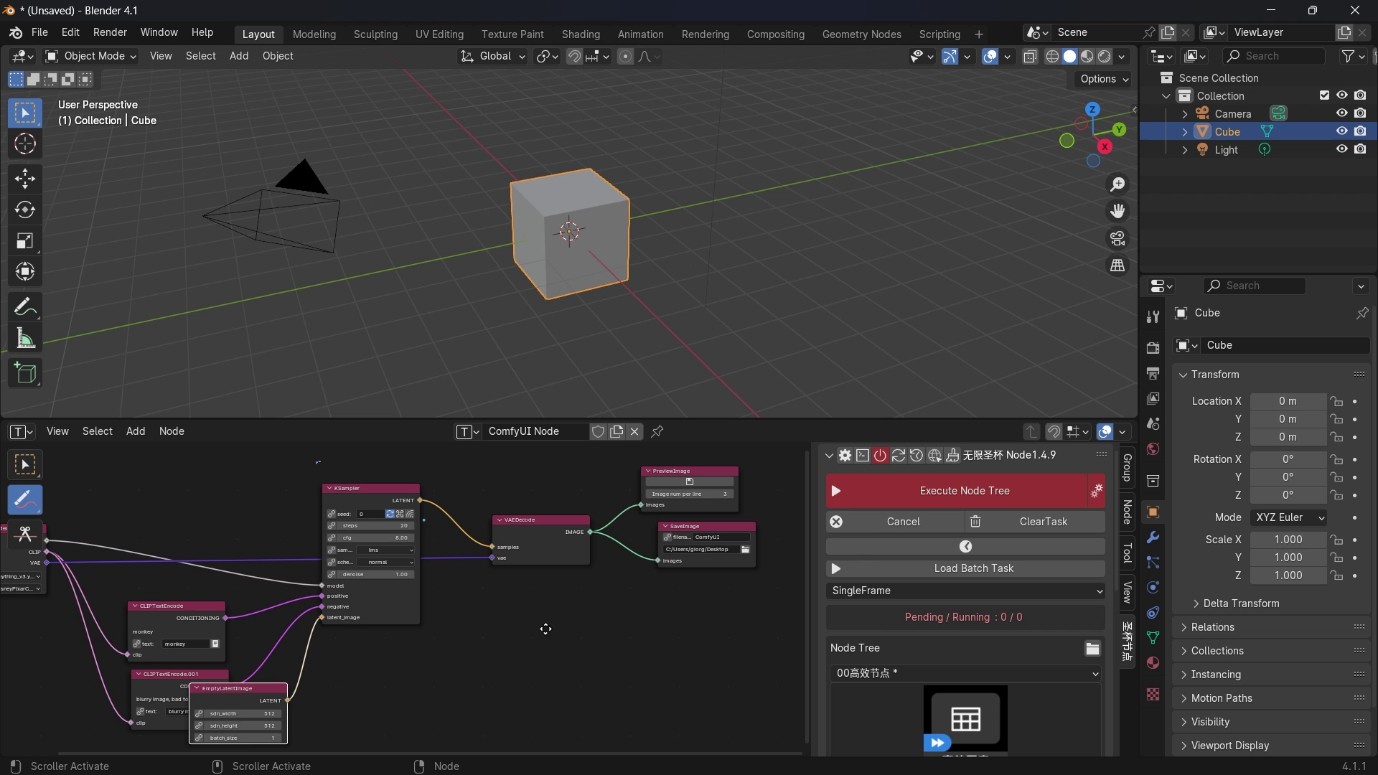
click(902, 487)
Step: Draw a freehand annotation line from the CheckpointLoader node to the CLIPTextEncode node
drag(405, 593, 374, 644)
middle_drag(399, 622, 357, 561)
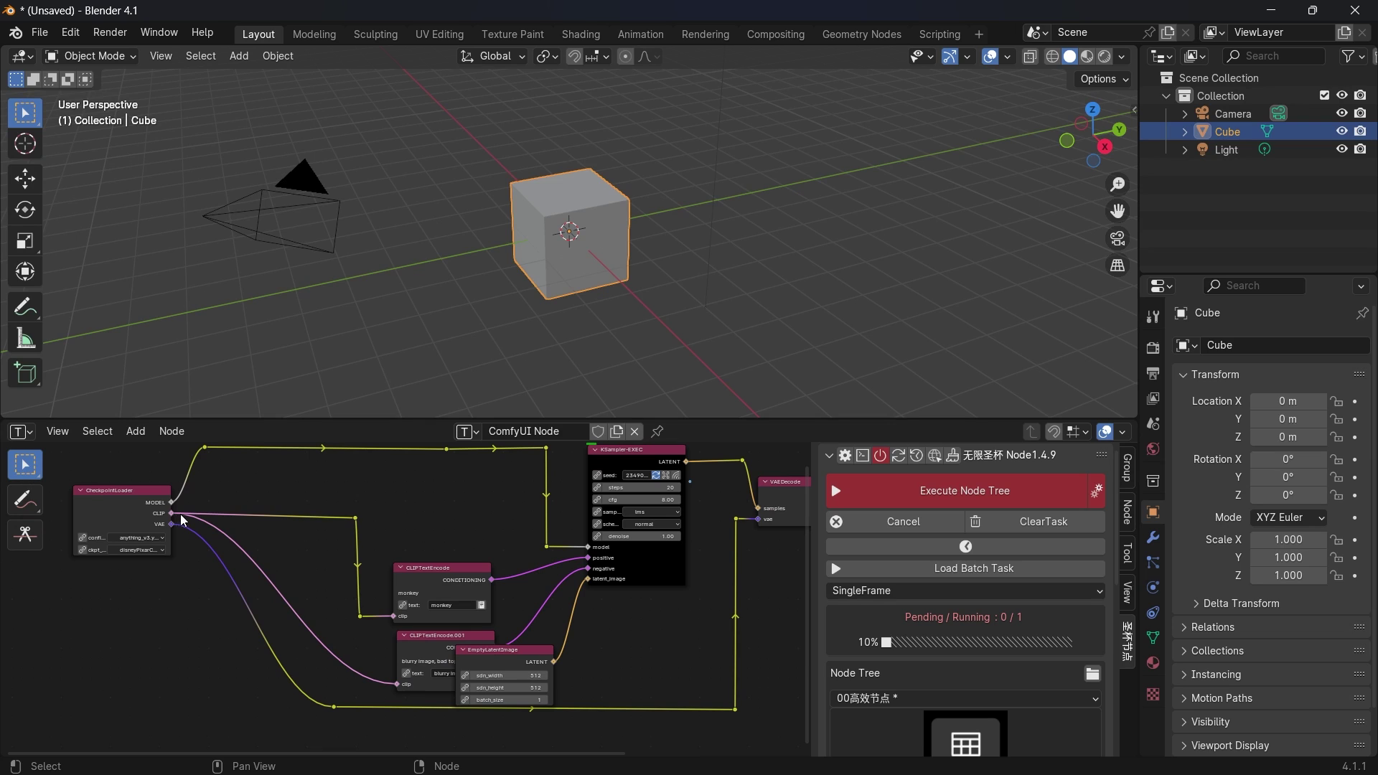
click(31, 496)
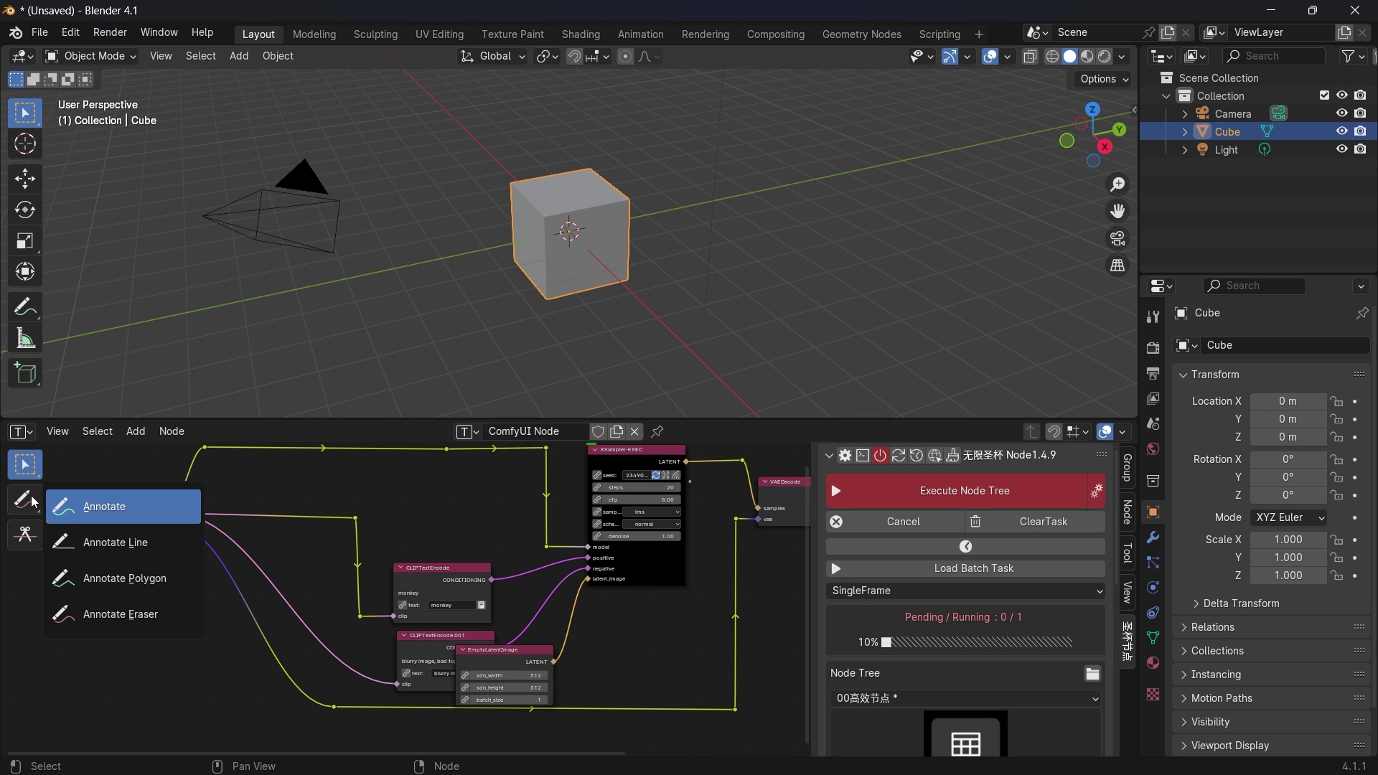
mouse_move(120, 508)
mouse_down()
mouse_move(287, 495)
mouse_move(398, 567)
mouse_move(407, 554)
mouse_up()
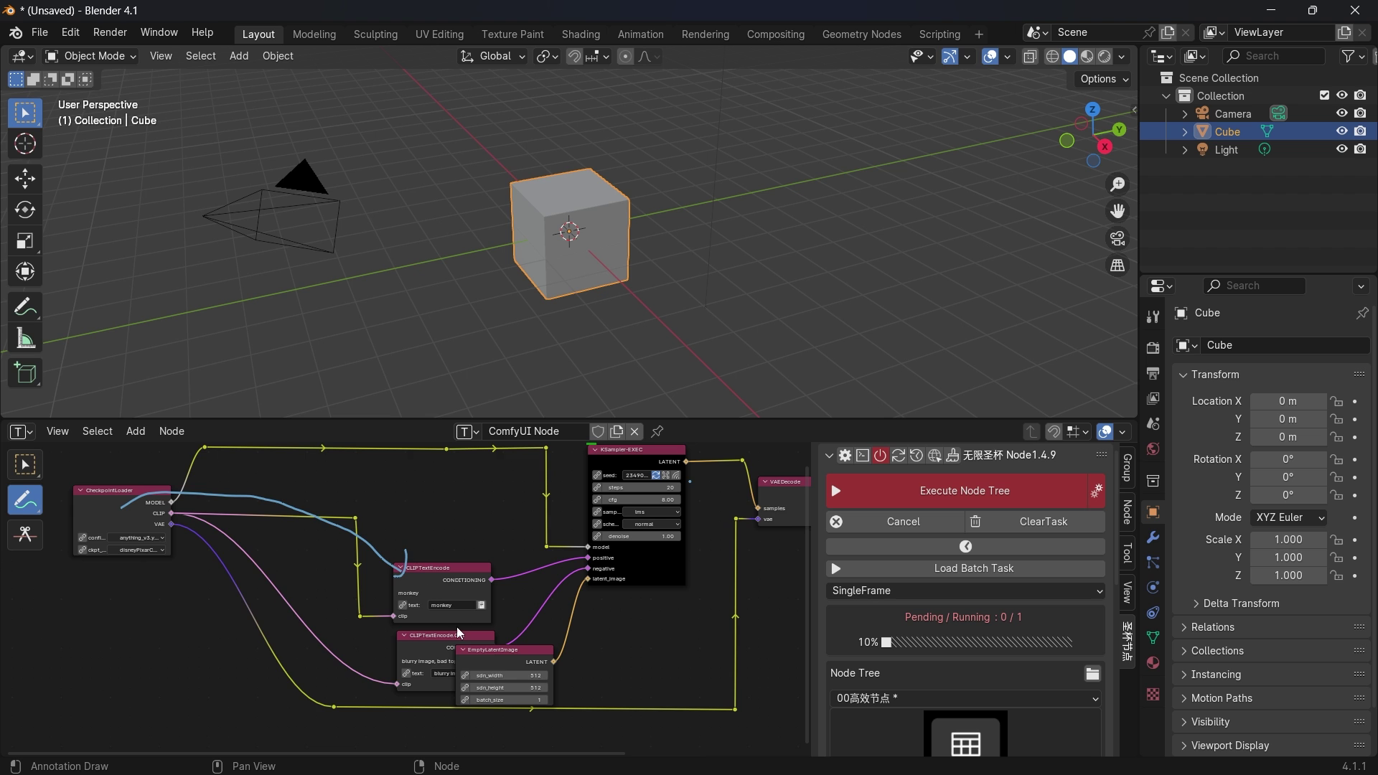
scroll(456, 627, up, 3)
middle_drag(508, 566, 513, 567)
scroll(405, 658, down, 4)
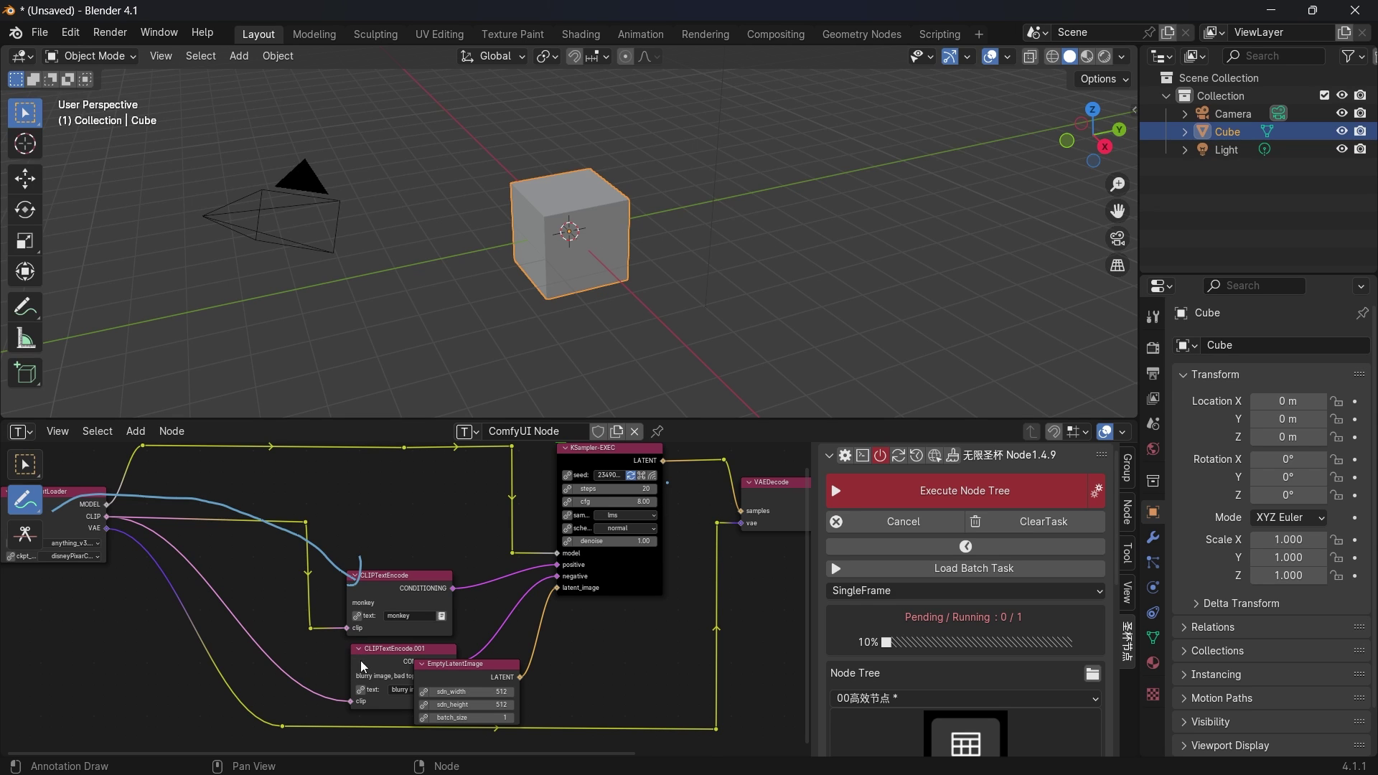
Step: Circle the CLIPTextEncode node's header with an annotation stroke and underline KSampler's positive input
mouse_move(416, 561)
mouse_down()
mouse_move(409, 596)
mouse_move(470, 574)
mouse_up()
middle_drag(465, 595, 368, 592)
scroll(491, 564, up, 3)
middle_drag(492, 561, 616, 615)
scroll(544, 564, up, 4)
scroll(461, 630, down, 2)
scroll(298, 566, down, 2)
middle_drag(318, 562, 453, 541)
middle_drag(643, 549, 423, 552)
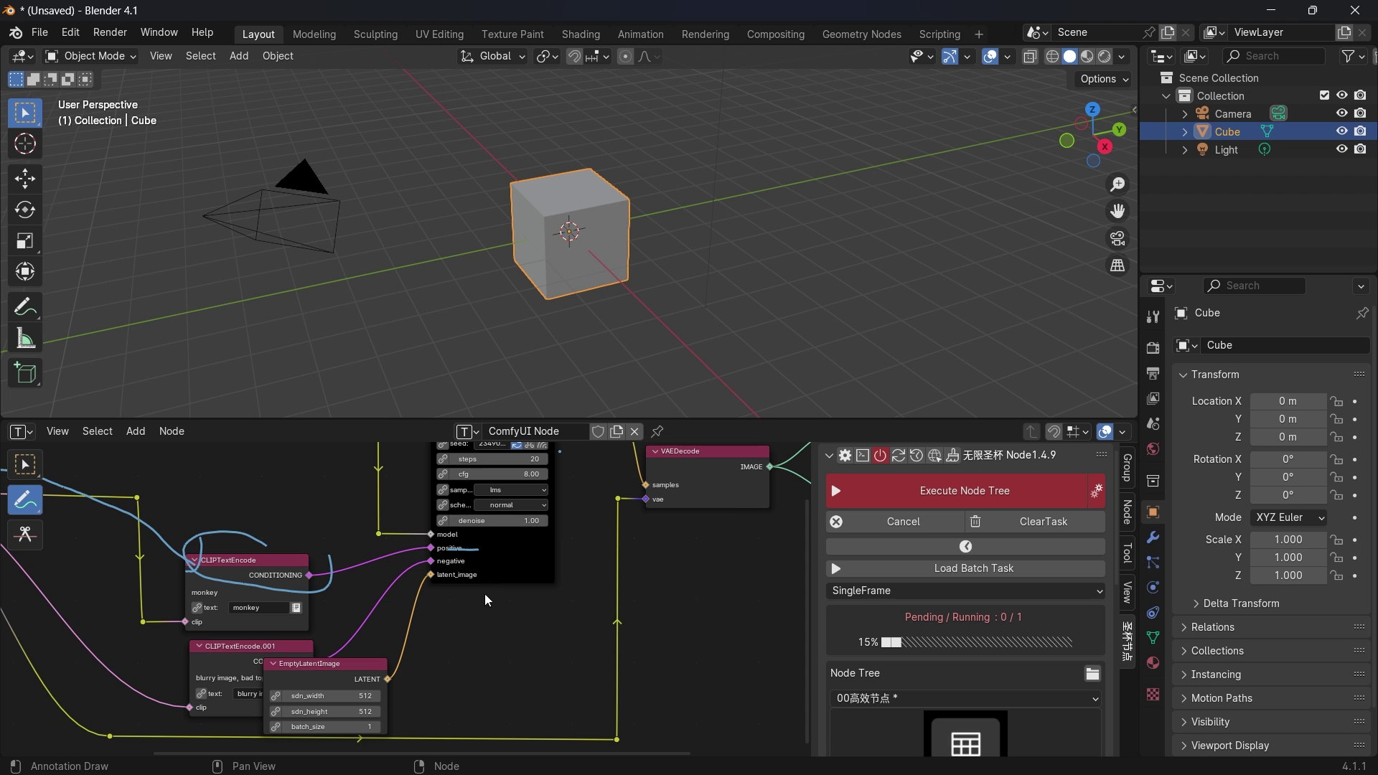
Step: Draw an annotation arrow from the CLIPTextEncode node down to the CLIPTextEncode.001 node
middle_drag(512, 599, 531, 648)
middle_drag(282, 678, 562, 605)
middle_drag(131, 543, 86, 600)
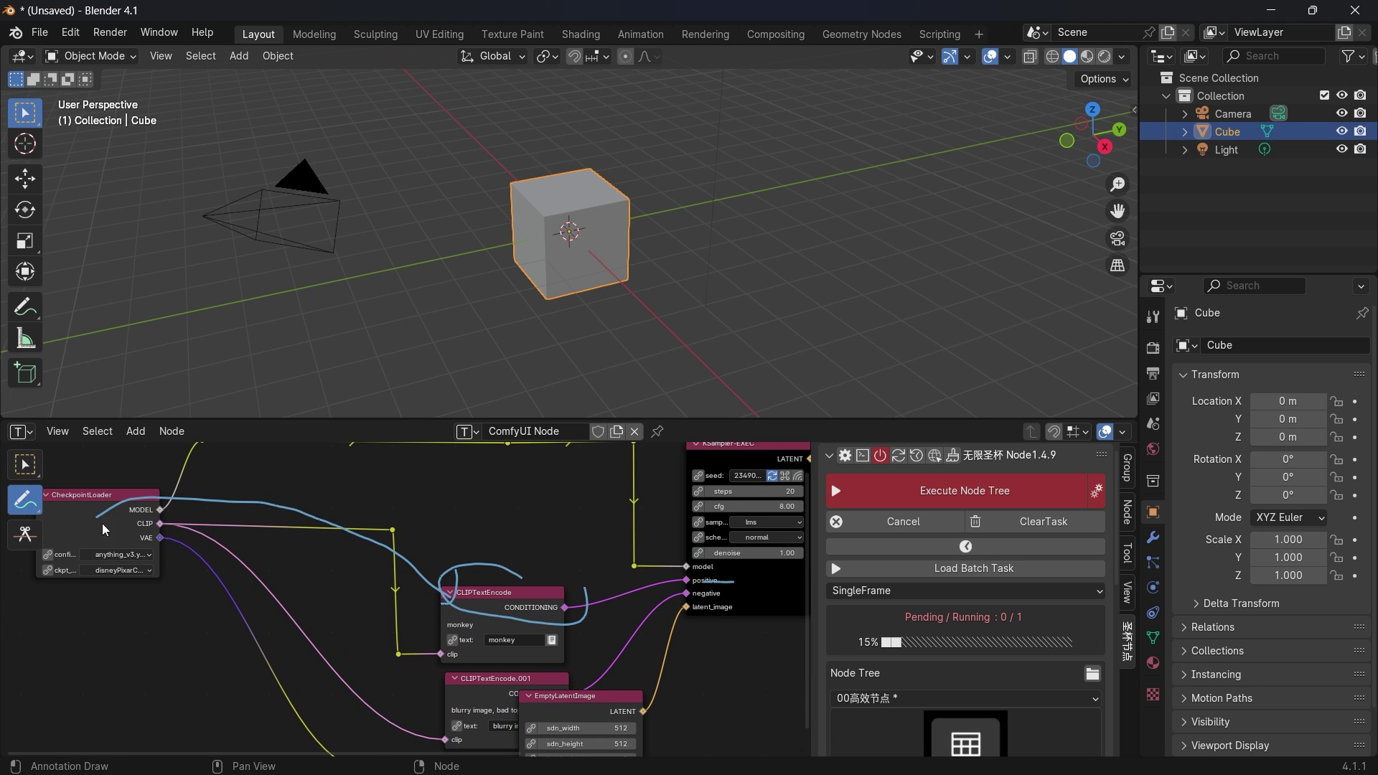
middle_drag(489, 614, 404, 533)
drag(398, 541, 403, 602)
middle_drag(429, 602, 351, 622)
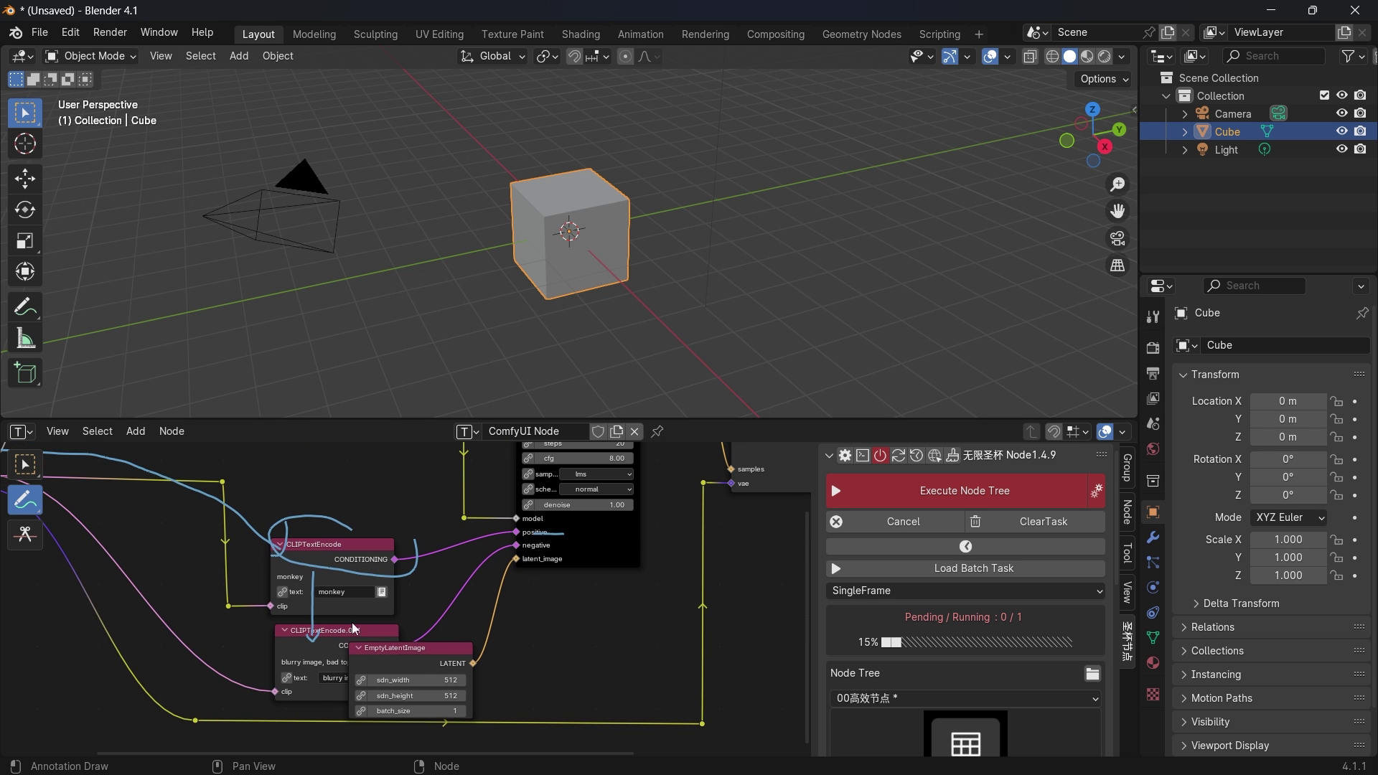
Step: Annotate the path from CLIPTextEncode.001 to a circled spot on EmptyLatentImage and upward to KSampler's latent_image input
mouse_move(344, 633)
mouse_down()
mouse_move(403, 645)
mouse_move(451, 633)
mouse_up()
middle_drag(528, 621, 482, 669)
drag(463, 692, 528, 614)
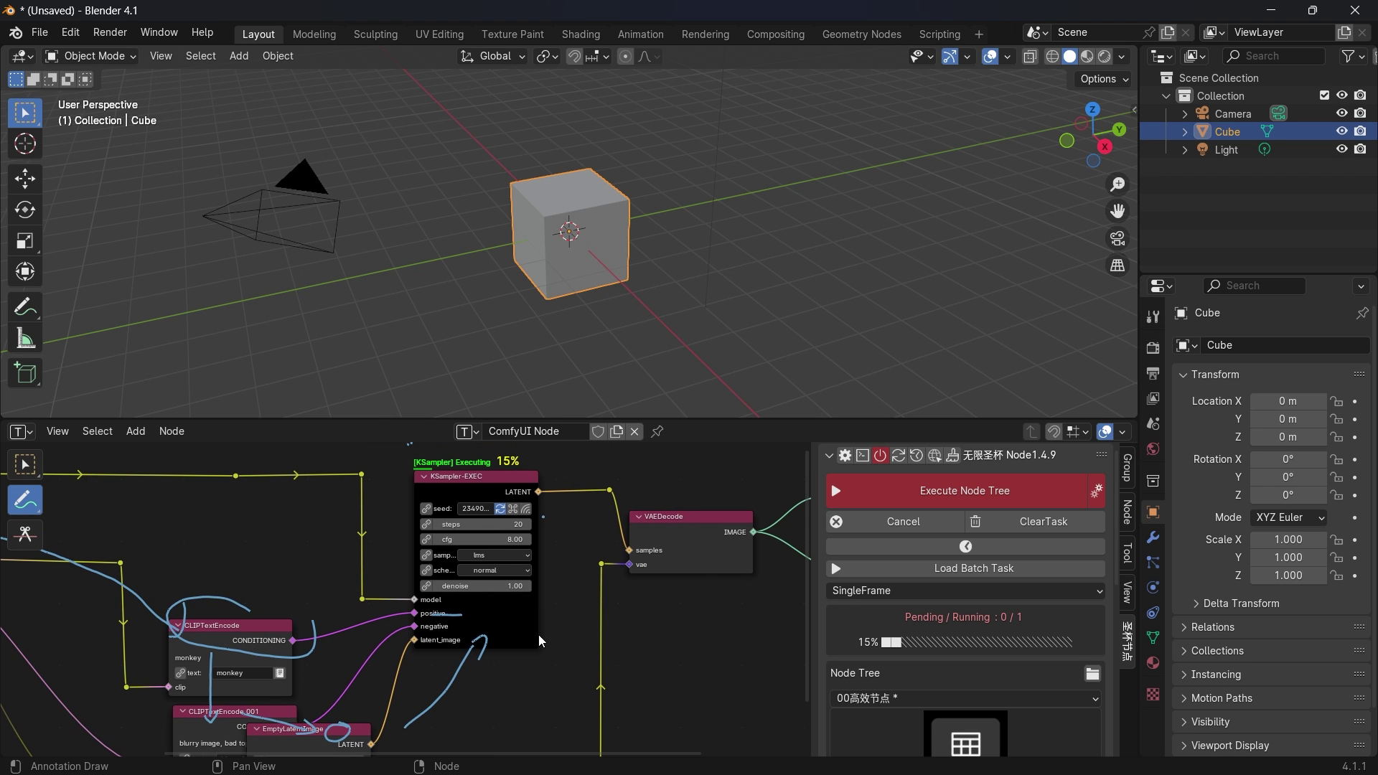
Step: Draw an annotation arrow from the KSampler node to VAEDecode and circle VAEDecode's samples area
scroll(485, 521, down, 2)
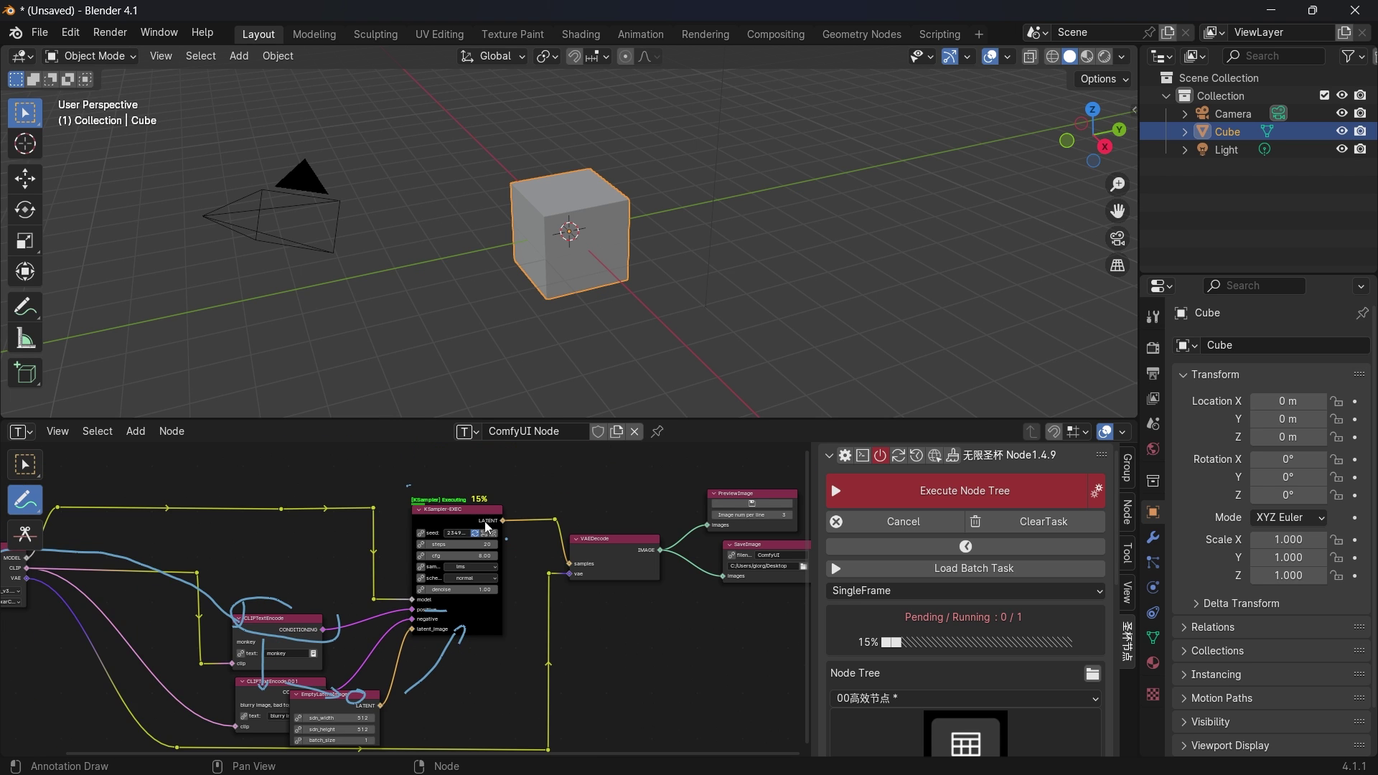
middle_drag(486, 618, 486, 666)
scroll(439, 528, up, 3)
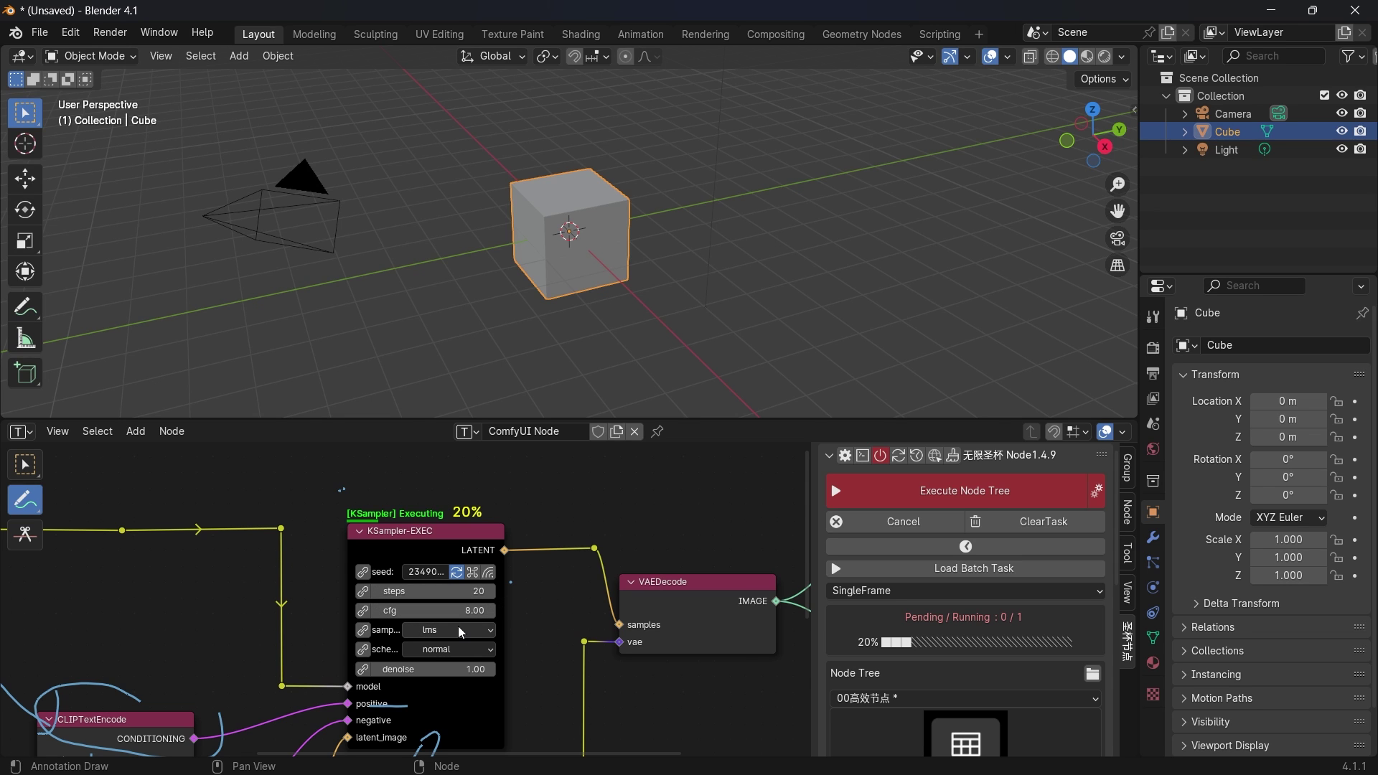
middle_drag(499, 650, 483, 537)
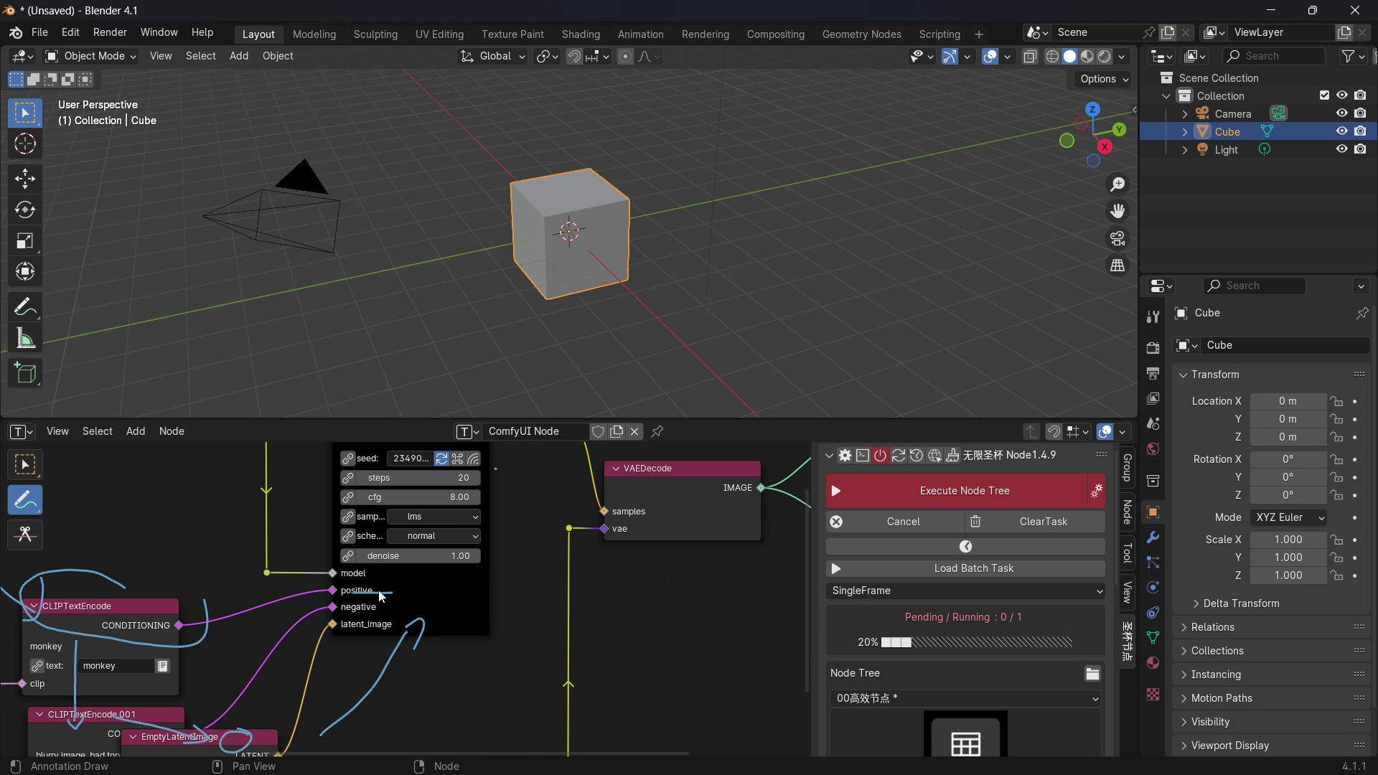
scroll(472, 591, up, 1)
middle_drag(482, 585, 398, 661)
mouse_move(360, 482)
mouse_down()
mouse_move(519, 478)
mouse_move(558, 535)
mouse_move(575, 506)
mouse_move(574, 532)
mouse_up()
middle_drag(600, 588, 558, 616)
drag(503, 574, 562, 633)
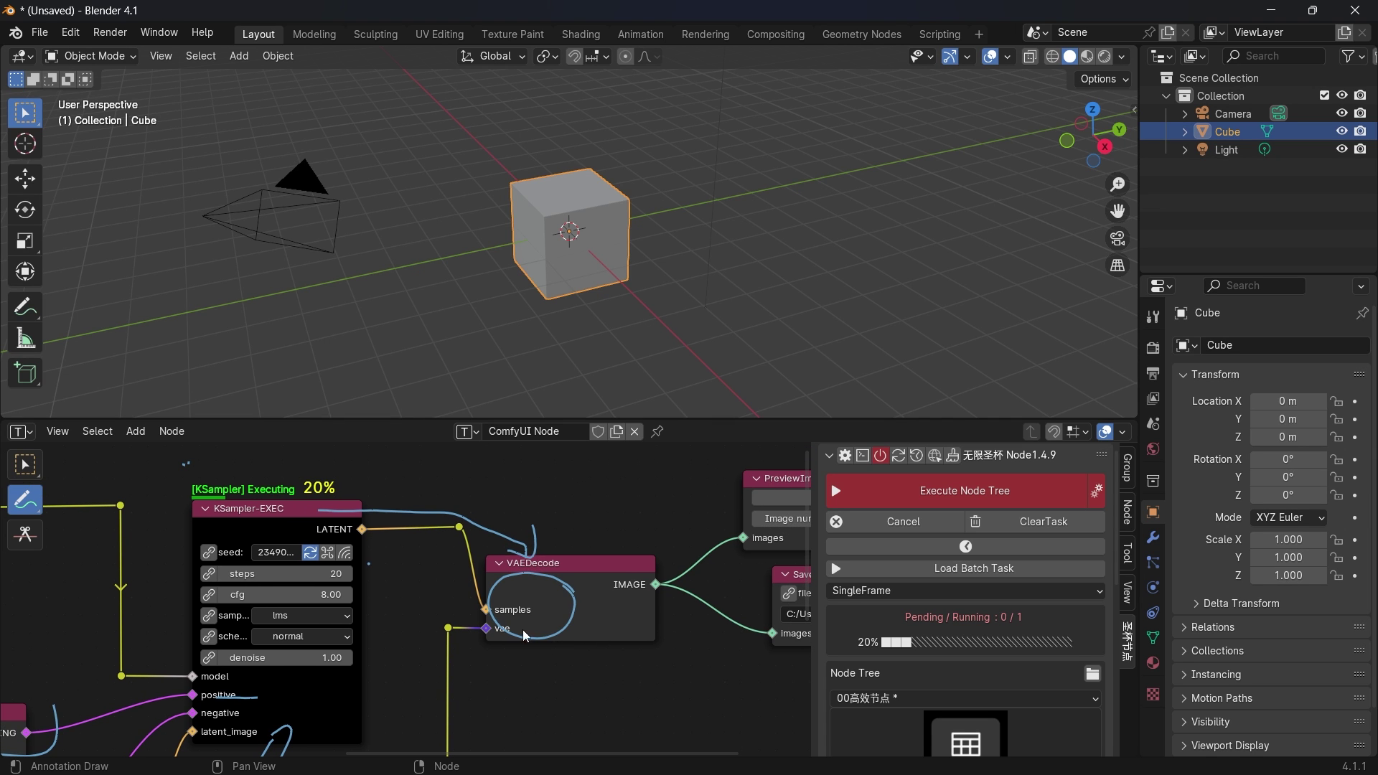
Step: Circle VAEDecode's vae input with an annotation and trace it back to the CheckpointLoader node
scroll(659, 585, down, 3)
middle_drag(145, 594, 313, 582)
scroll(215, 566, up, 5)
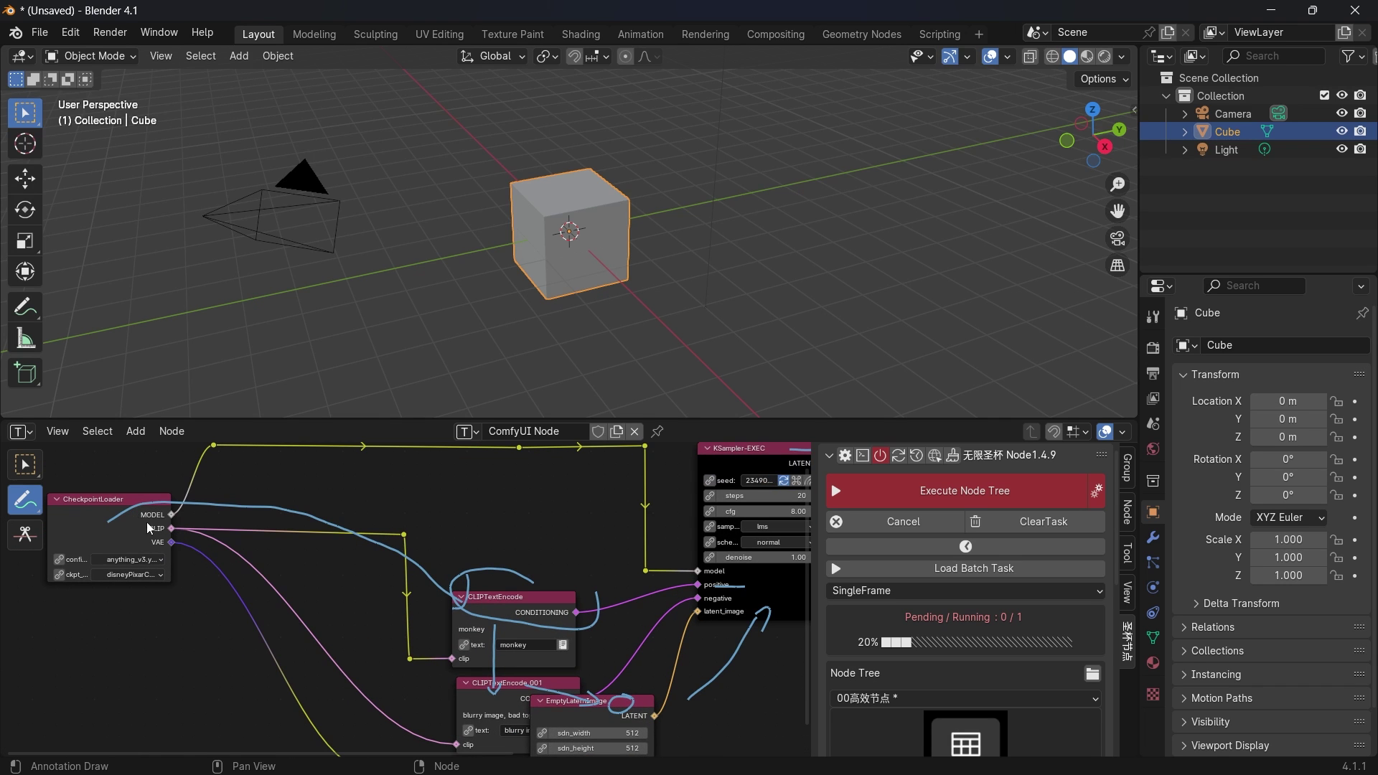
middle_drag(659, 637, 341, 648)
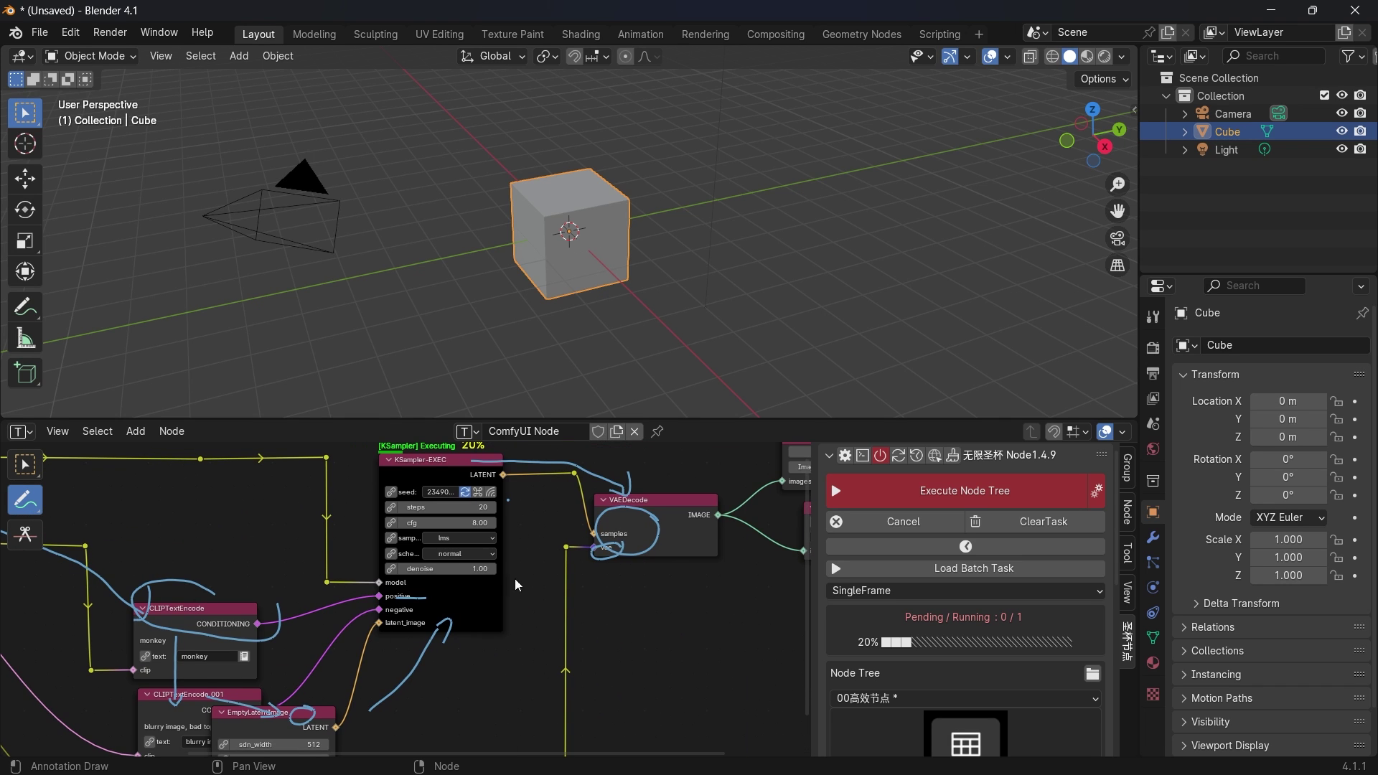
Step: Draw an annotation arrow from VAEDecode to PreviewImage and loop strokes around the PreviewImage and SaveImage nodes
middle_drag(674, 576, 424, 671)
scroll(438, 600, up, 3)
drag(477, 534, 520, 535)
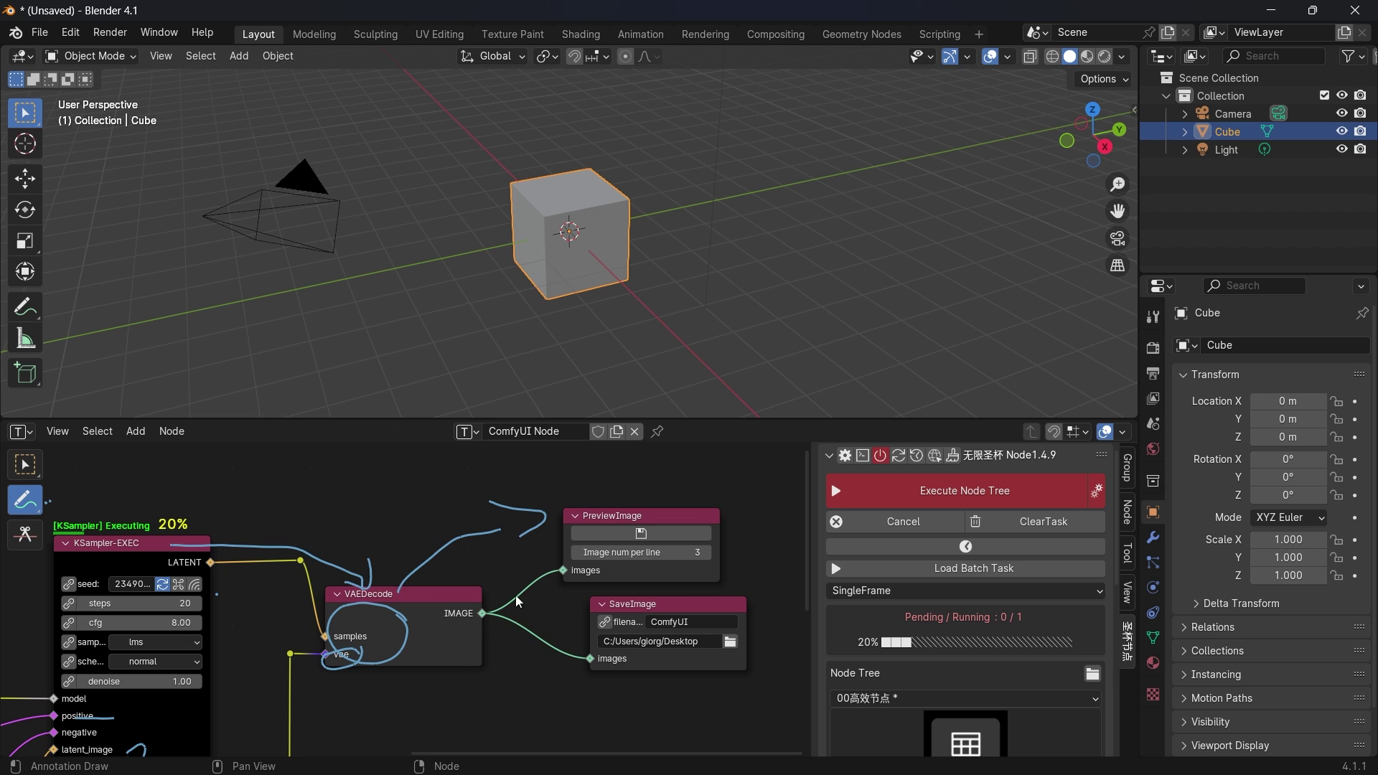
mouse_move(616, 593)
mouse_down()
mouse_move(725, 718)
mouse_move(620, 574)
mouse_up()
mouse_move(562, 483)
mouse_down()
mouse_move(587, 537)
mouse_move(693, 480)
mouse_move(531, 468)
mouse_up()
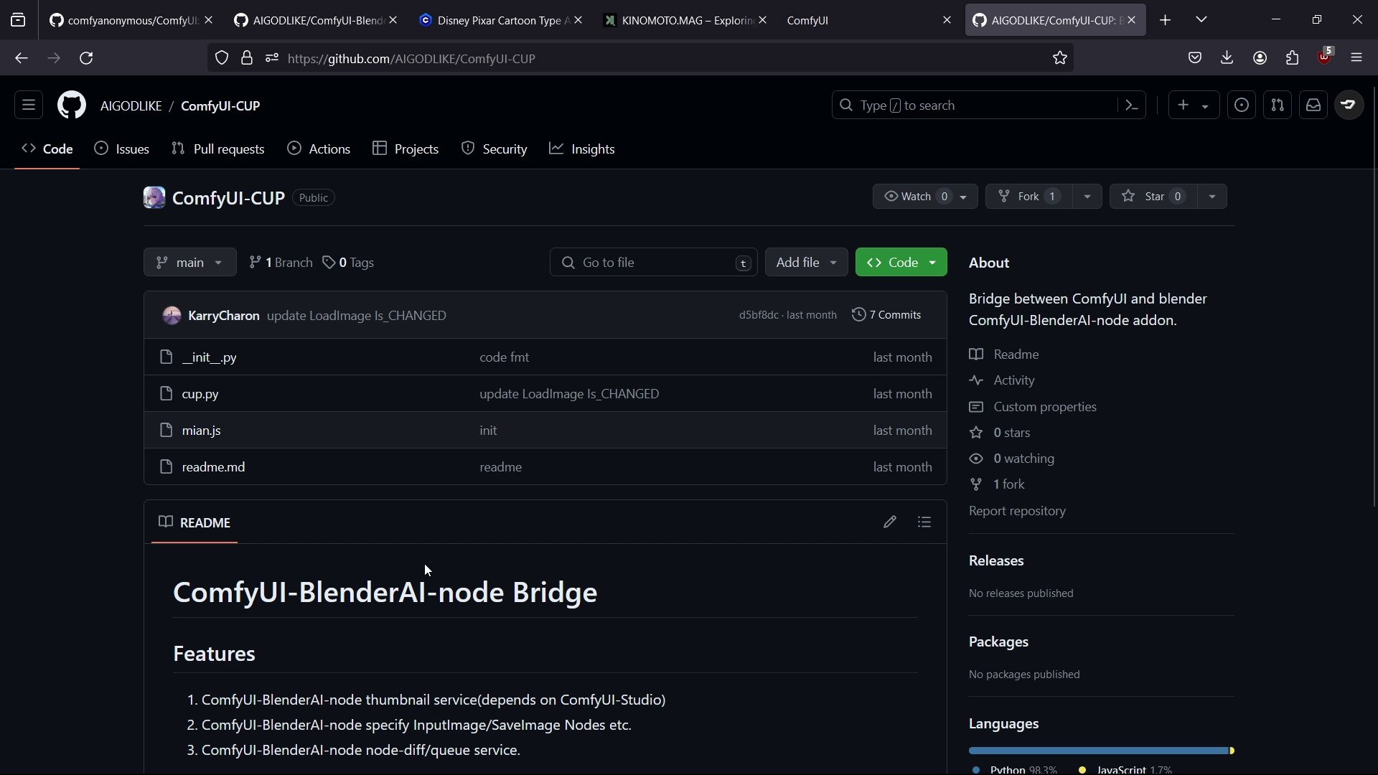
scroll(399, 577, down, 1)
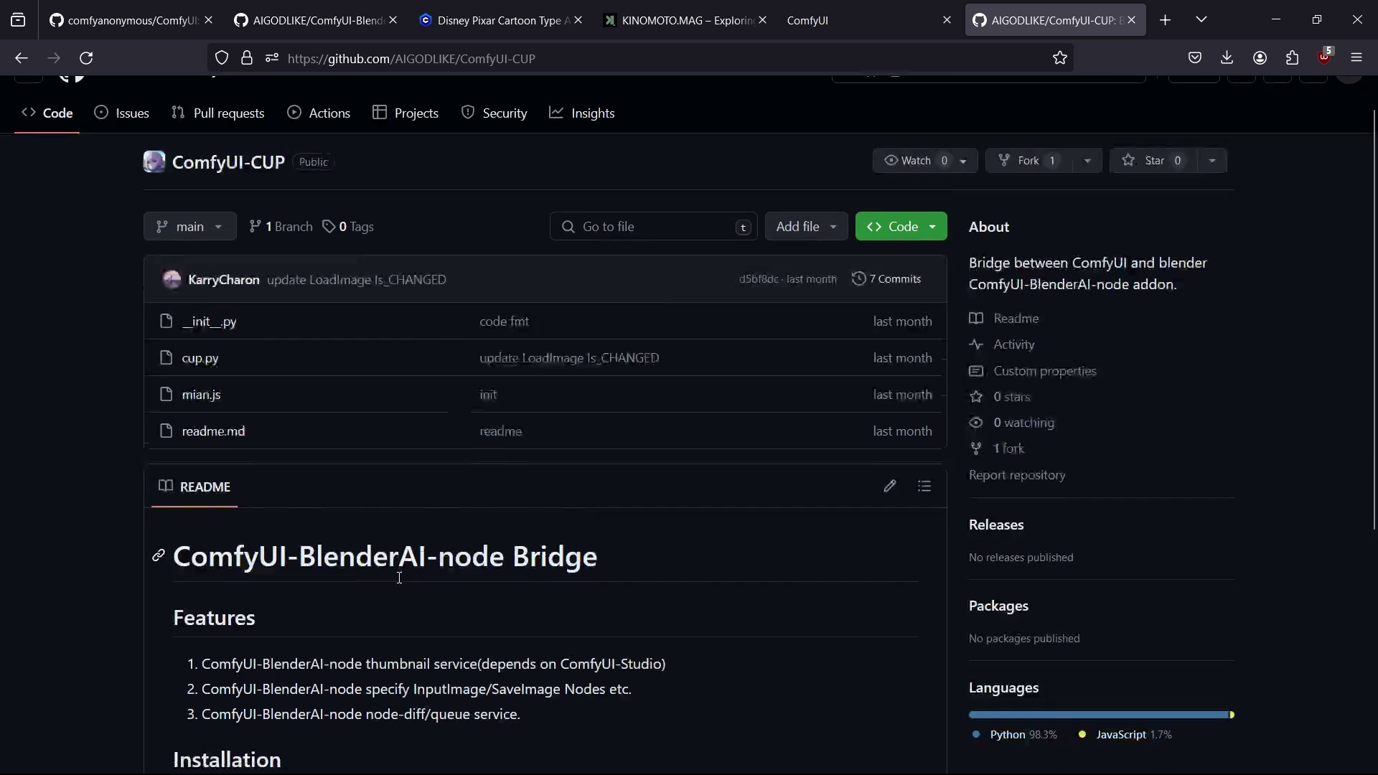
Step: Examine the README title and features list on the ComfyUI-CUP GitHub page
scroll(399, 577, down, 1)
drag(208, 498, 590, 501)
click(636, 574)
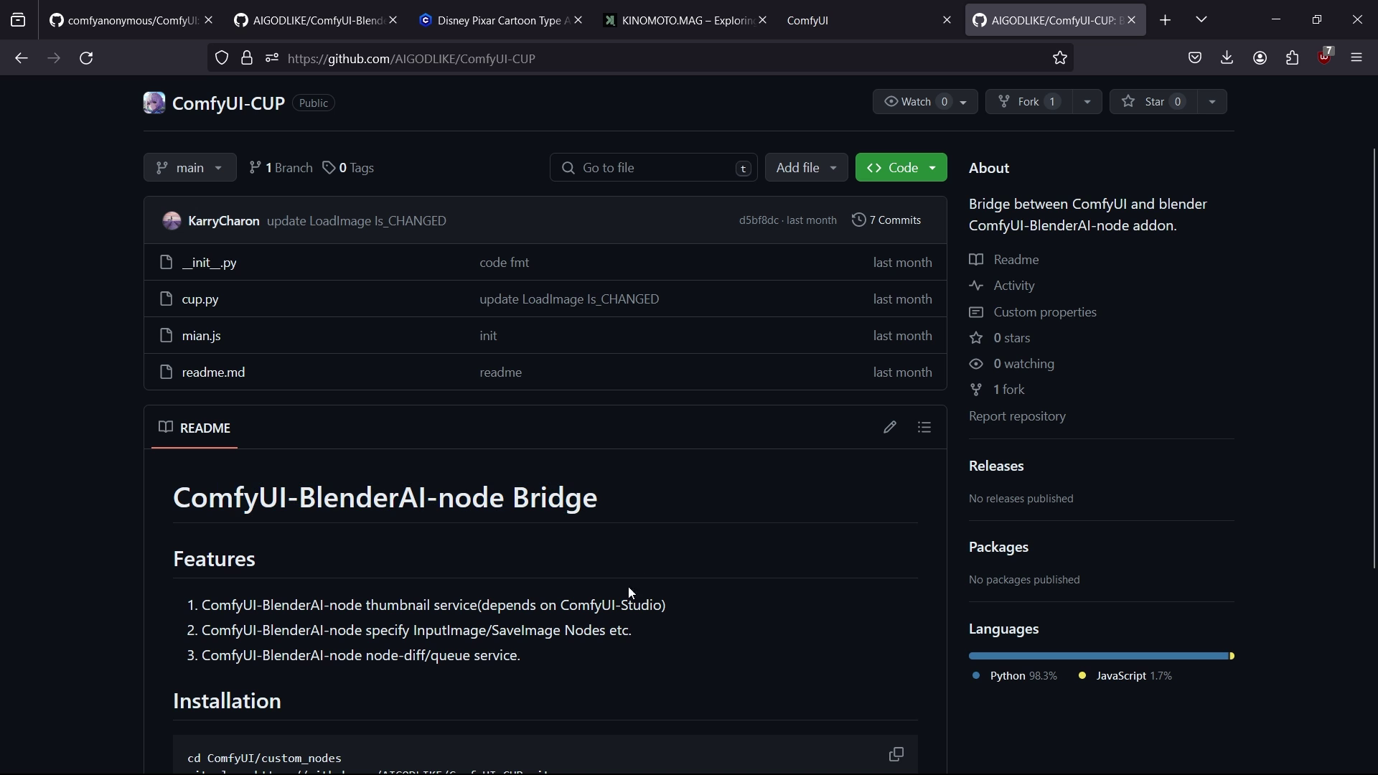
Step: Switch back to Blender and browse the list of nodes that can be added
click(729, 755)
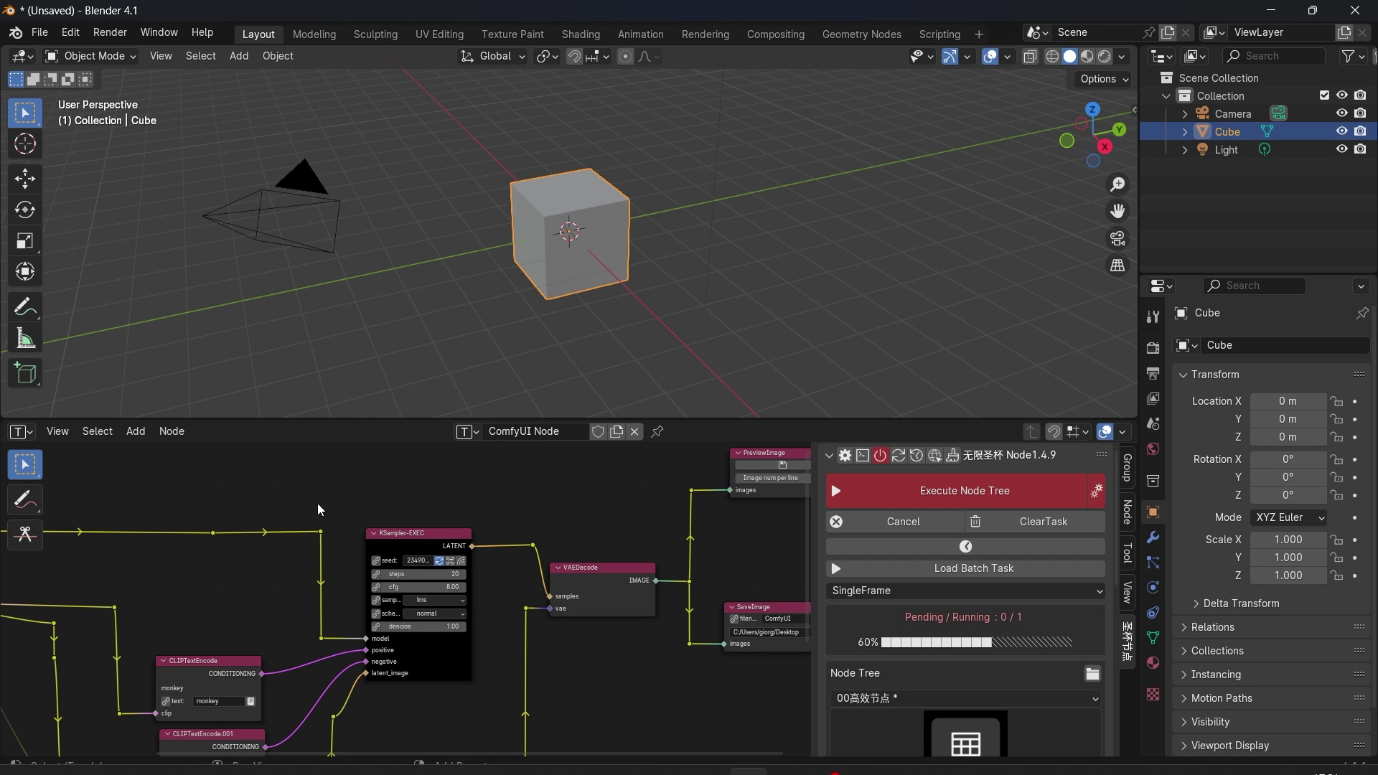
key(shift+a)
mouse_move(273, 701)
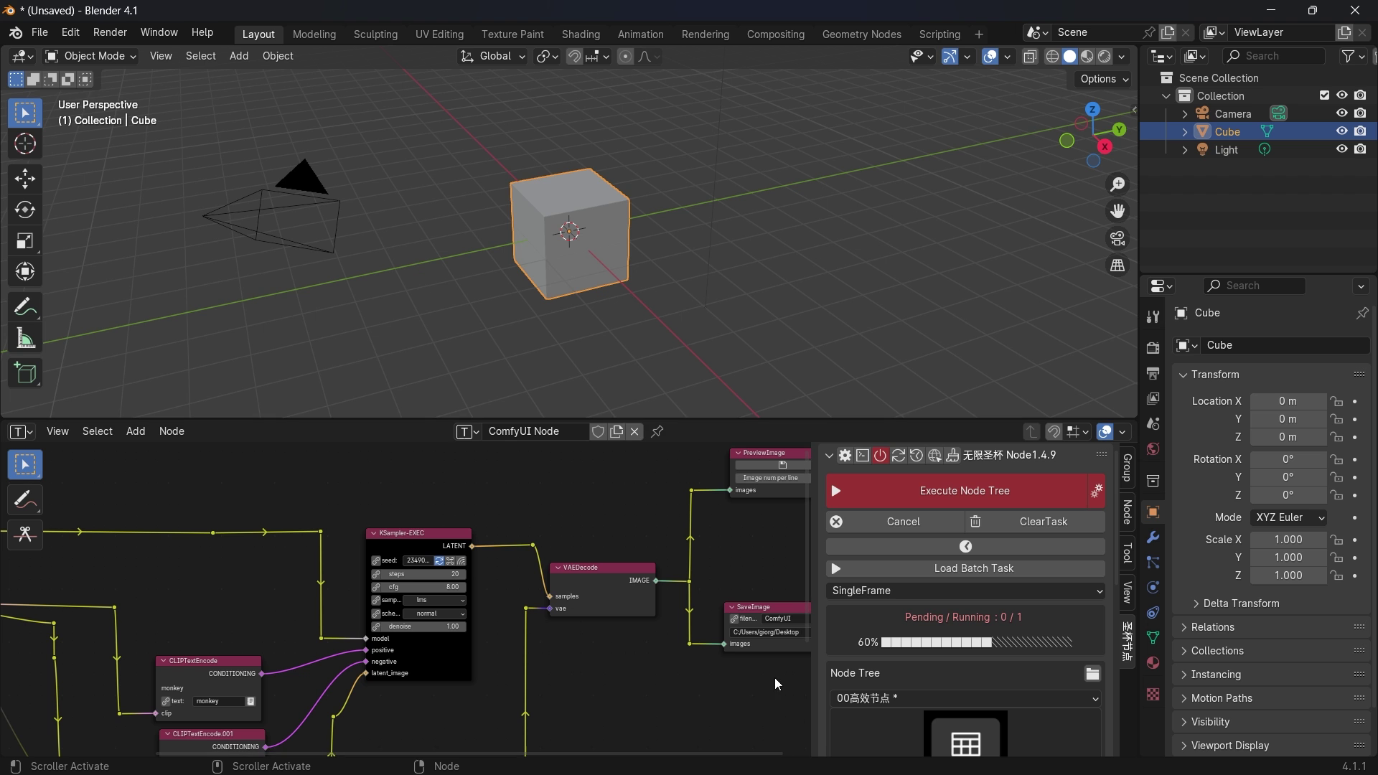
Step: Open the ComfyUI folder inside ComfyUI_windows_portable and review the Installation commands in the ComfyUI-CUP README
click(631, 750)
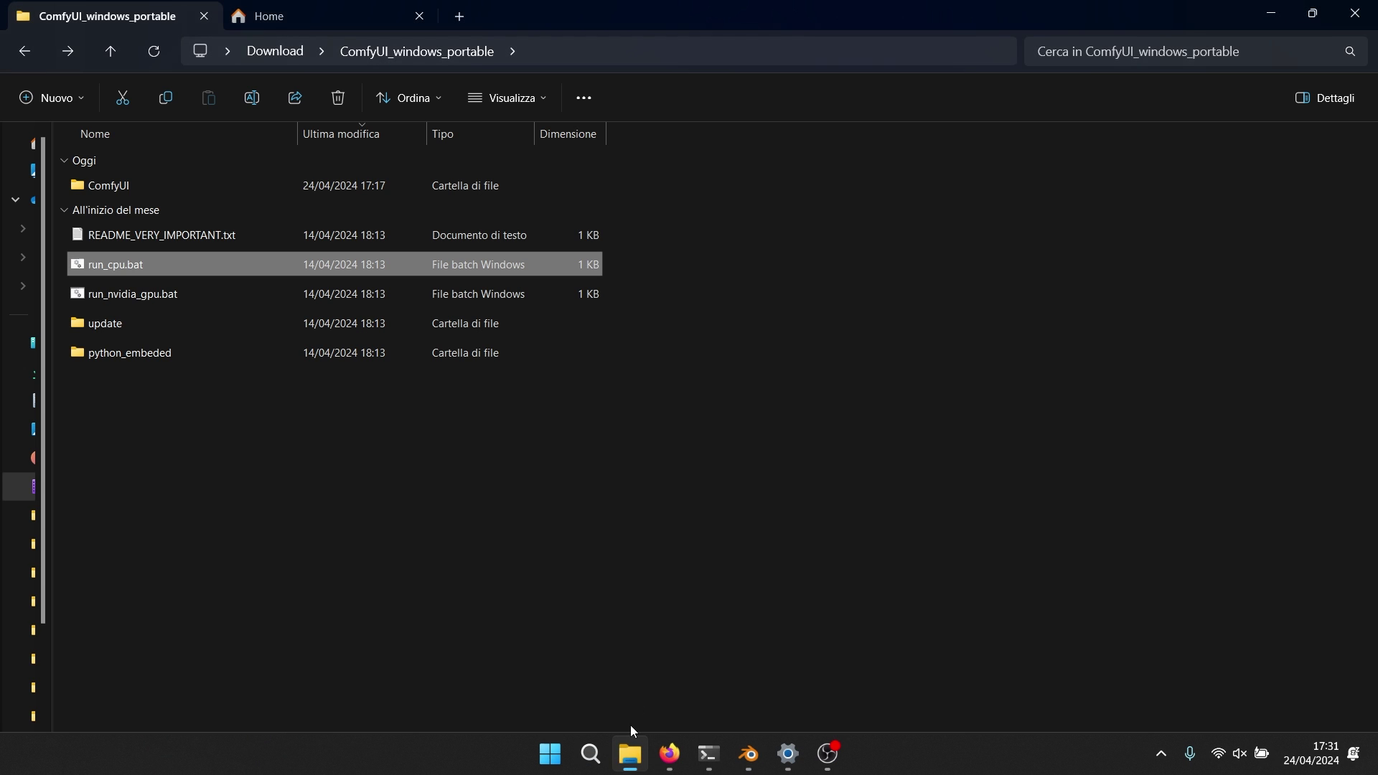
double_click(228, 184)
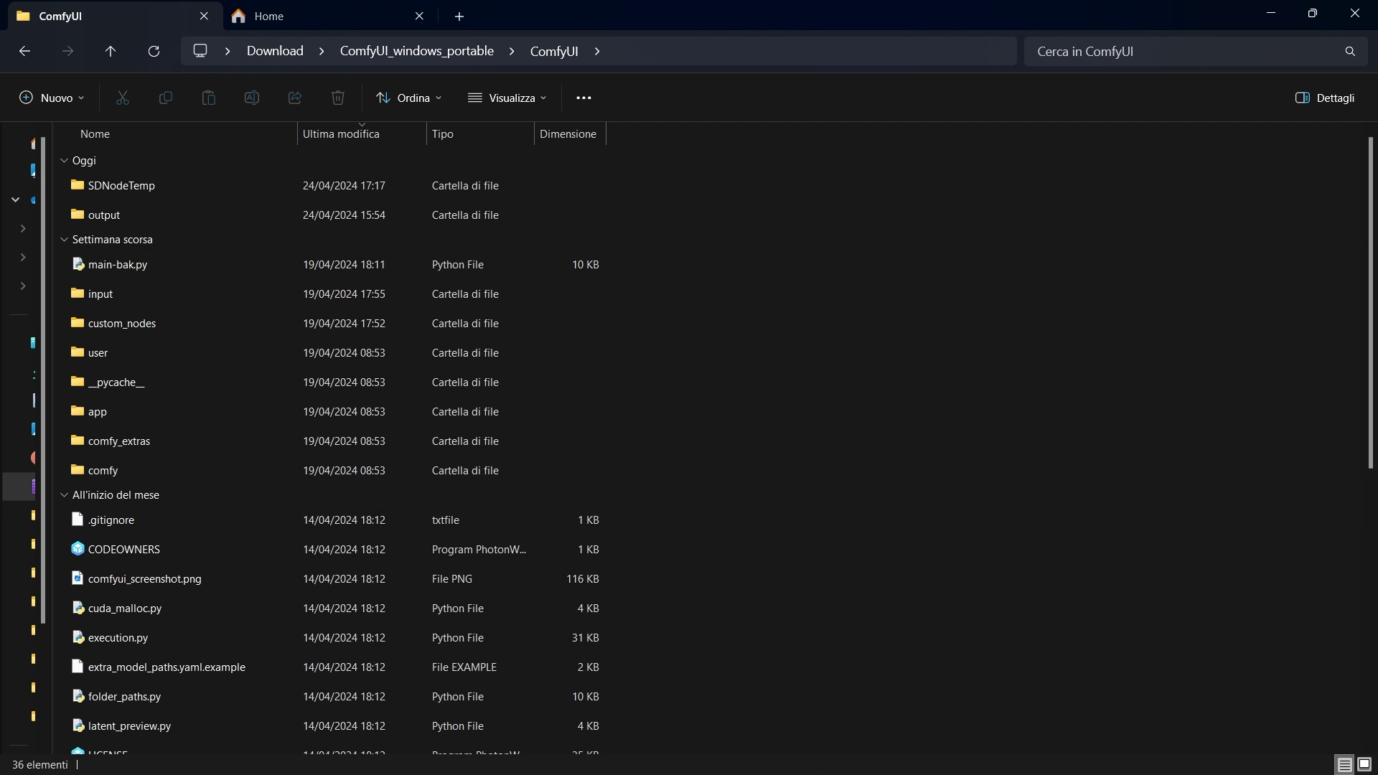
click(670, 754)
scroll(657, 472, down, 3)
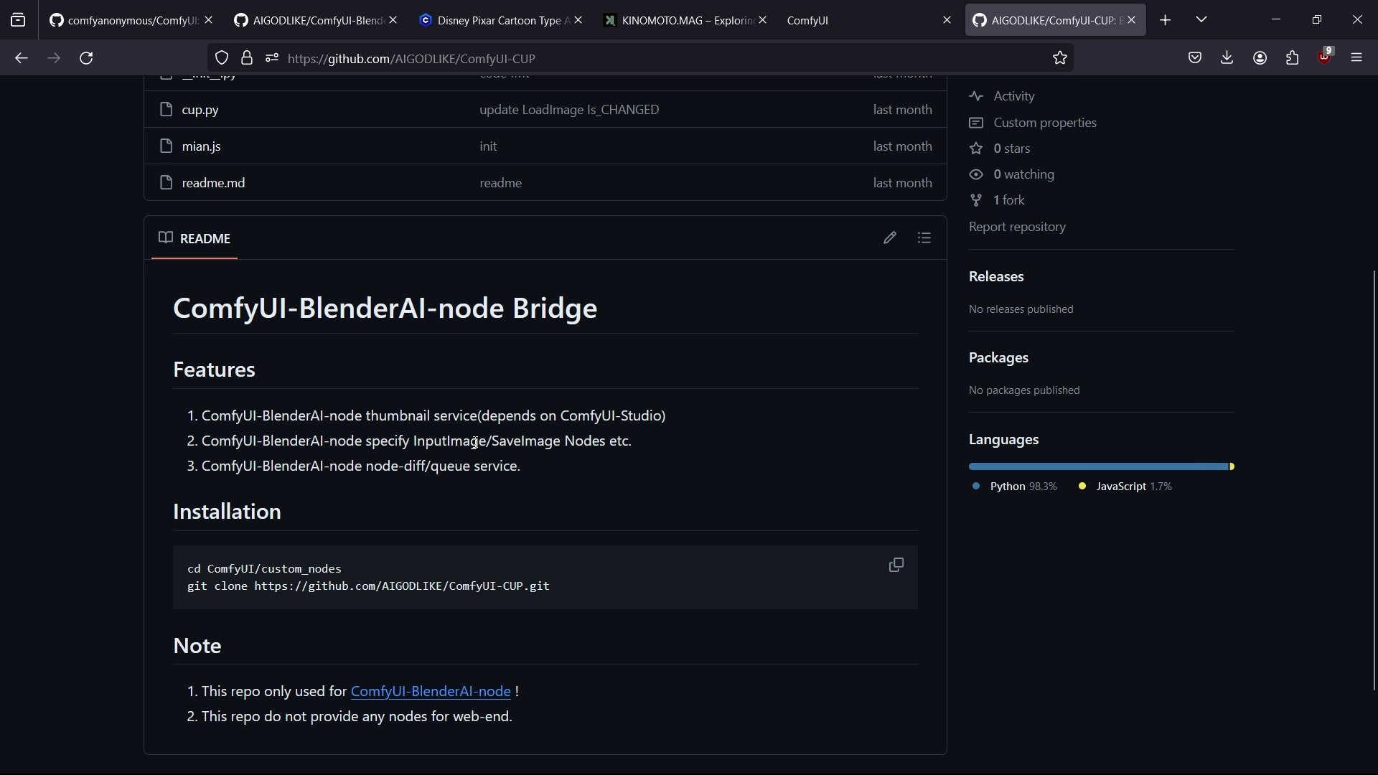
scroll(478, 447, down, 2)
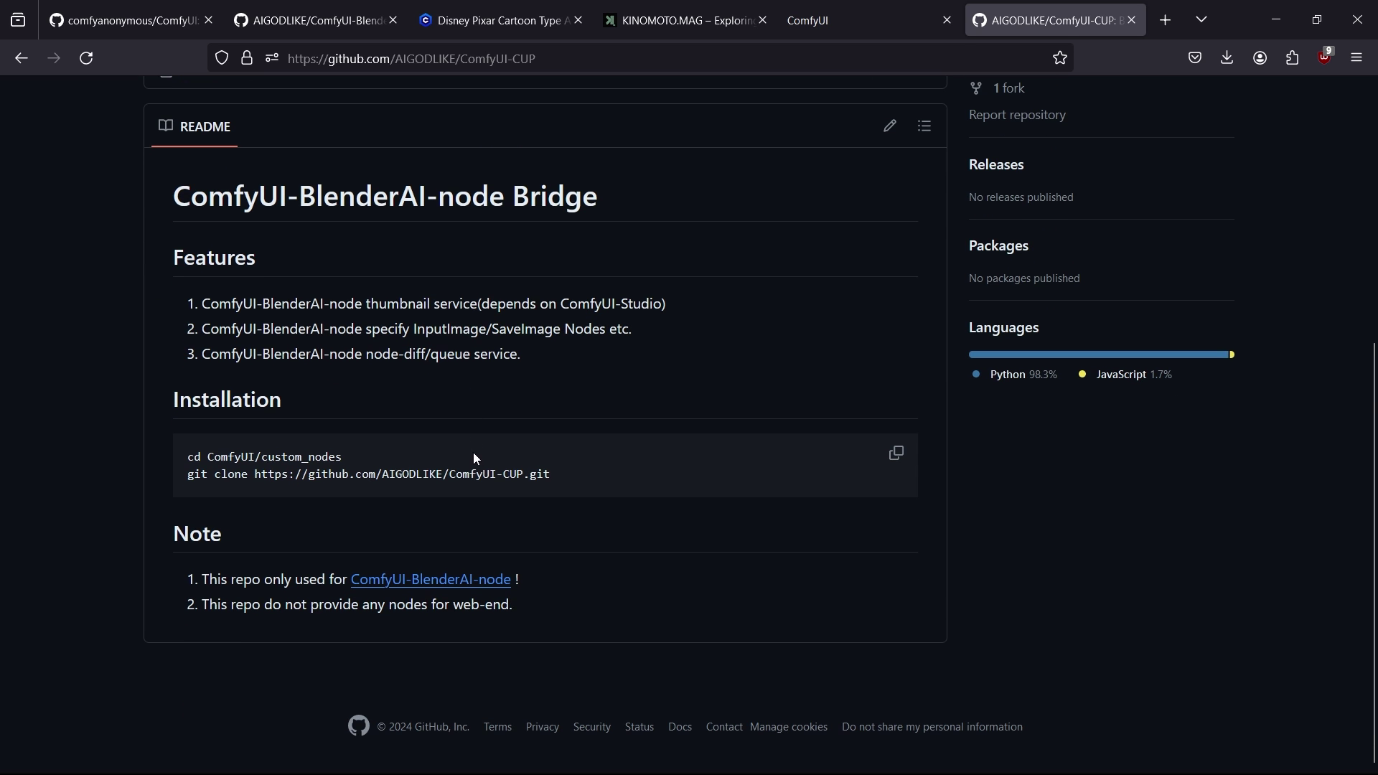
scroll(477, 491, up, 2)
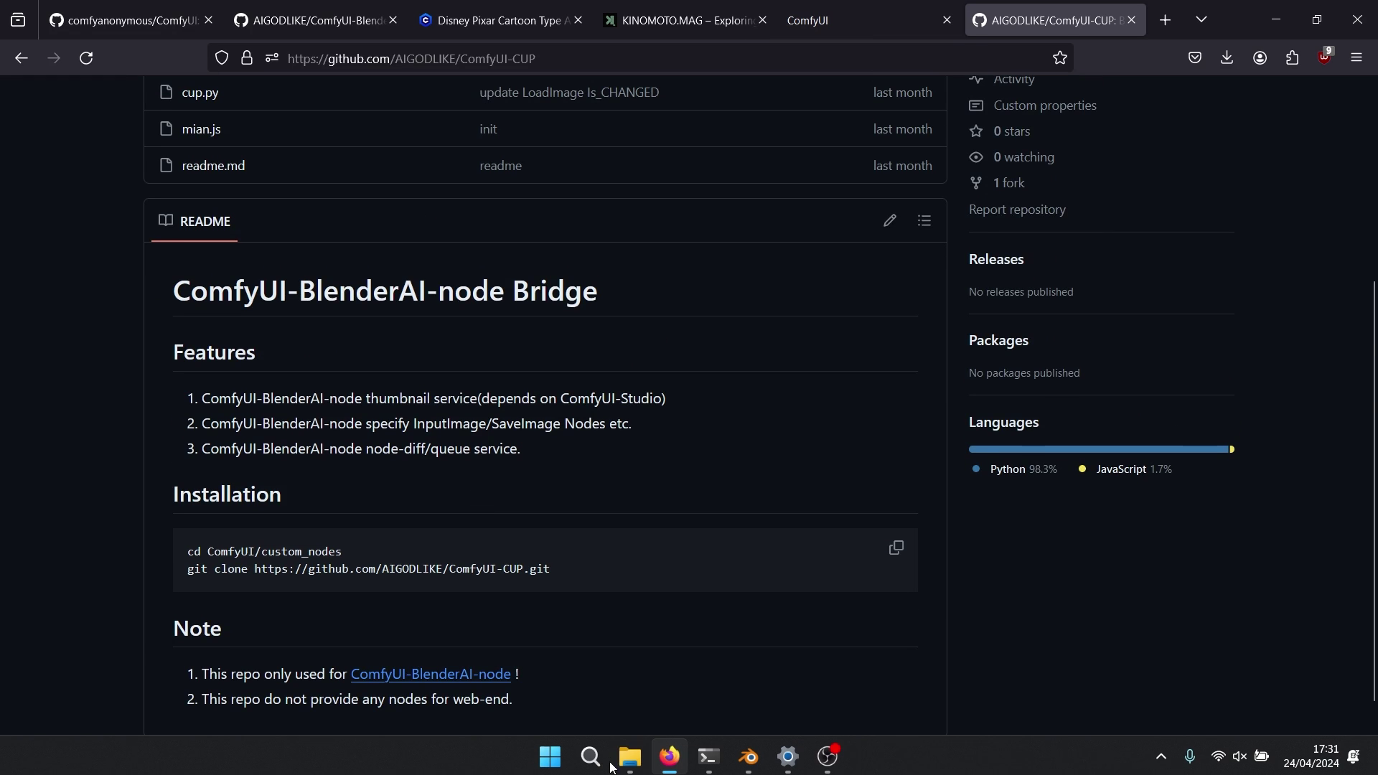
Step: Open the custom_nodes folder in File Explorer, examine its contents, and minimize the window
click(627, 750)
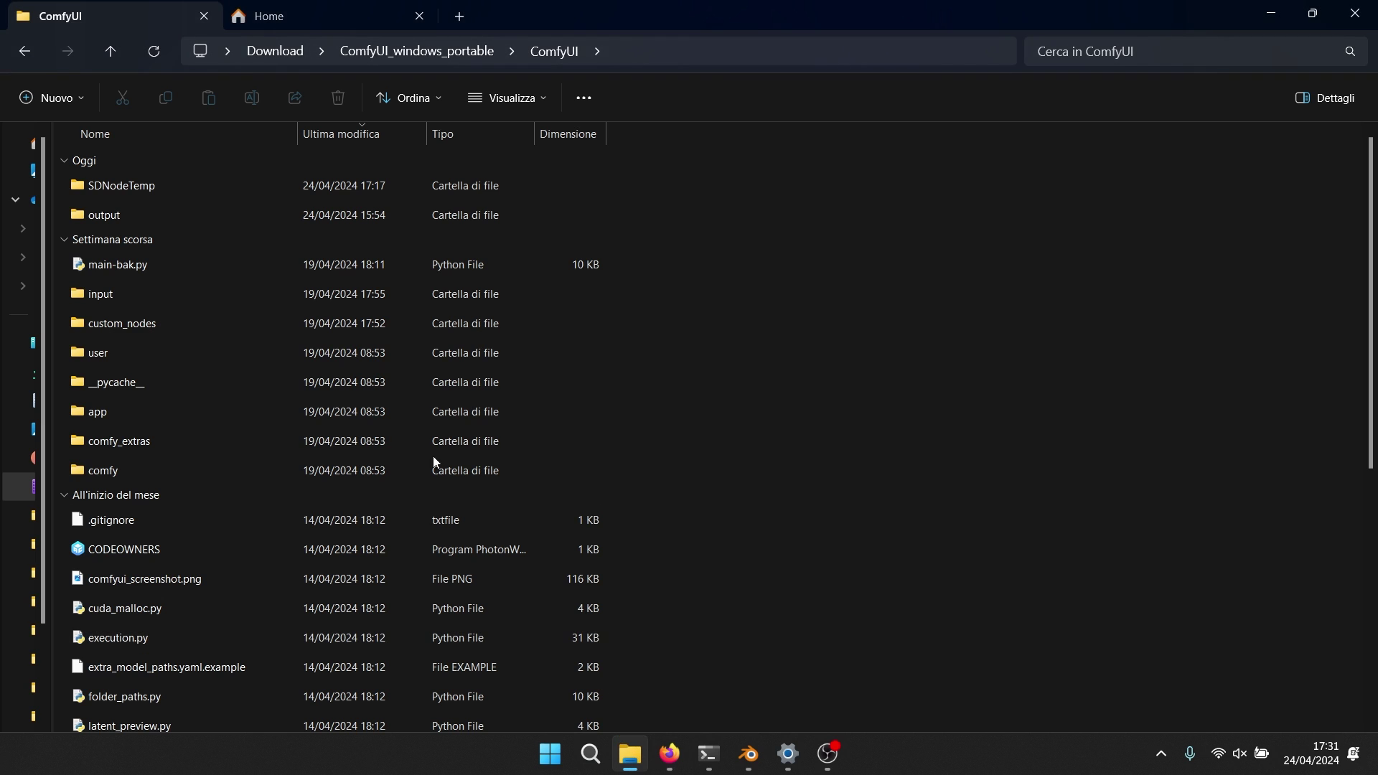
double_click(280, 321)
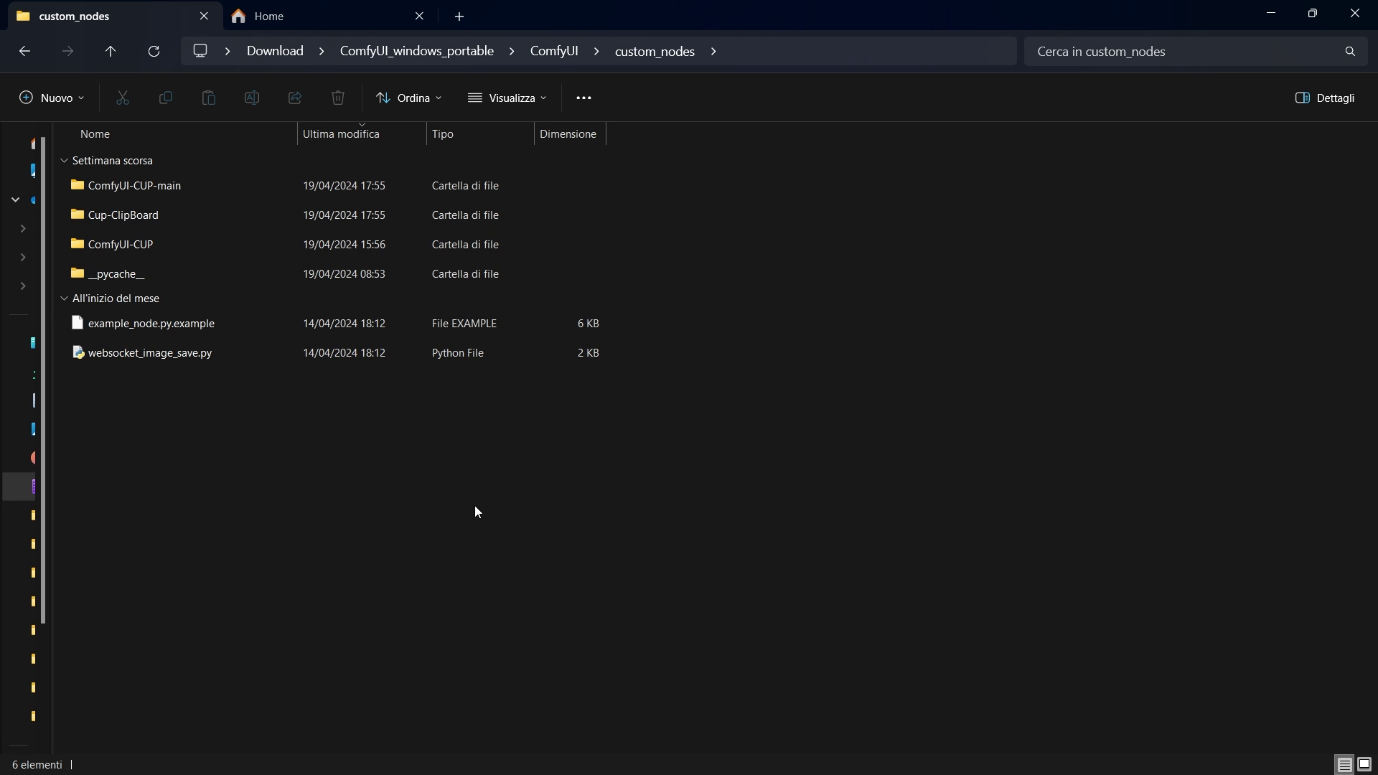
drag(401, 452, 209, 486)
click(1269, 7)
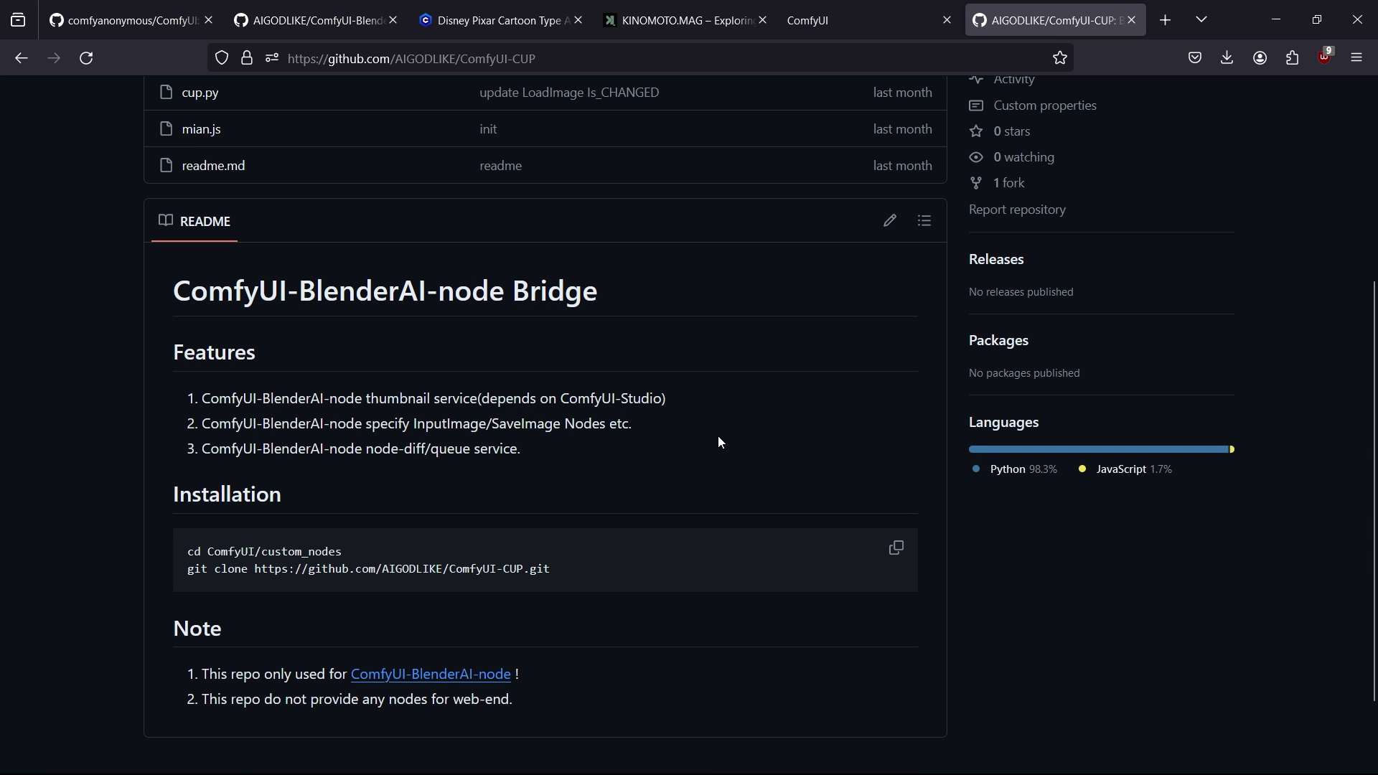
Step: Return to Blender and close the viewer window showing the generated image
click(747, 765)
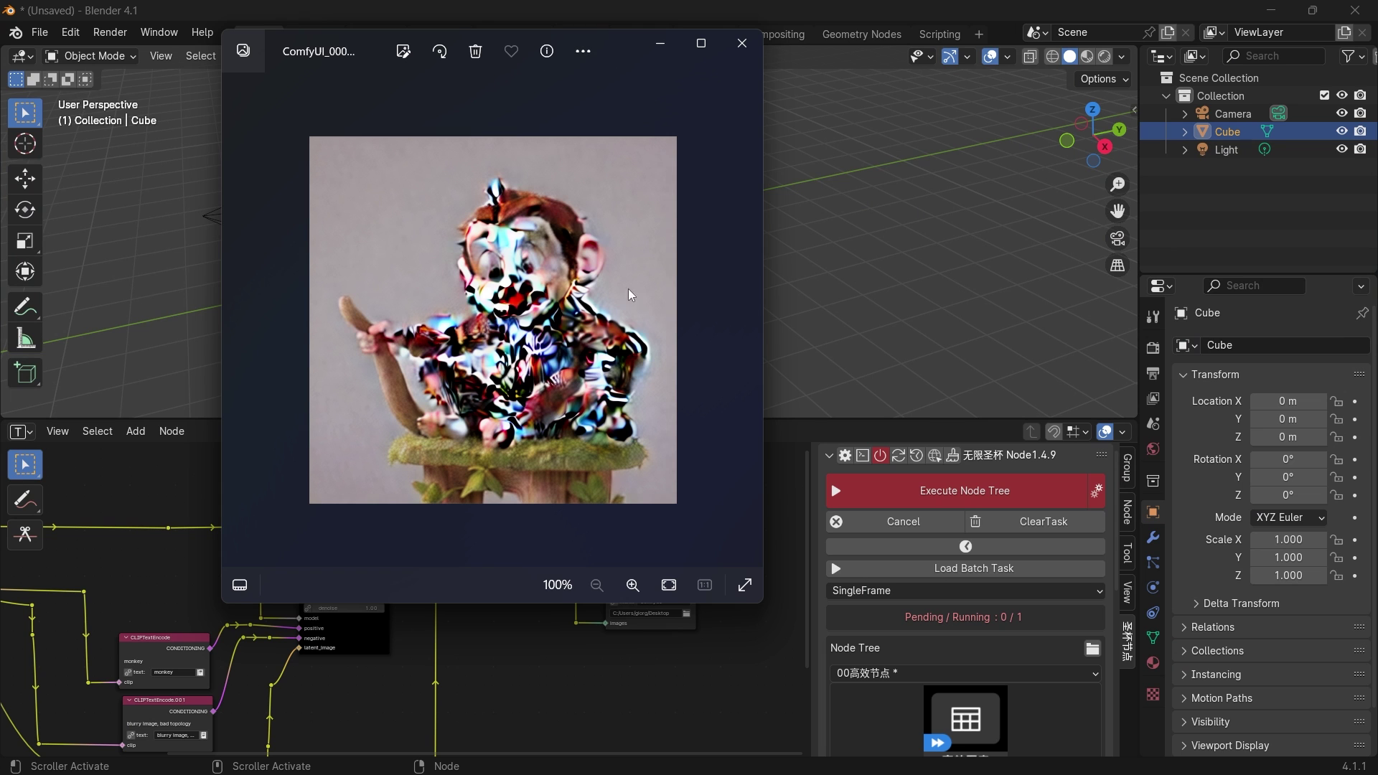
click(741, 43)
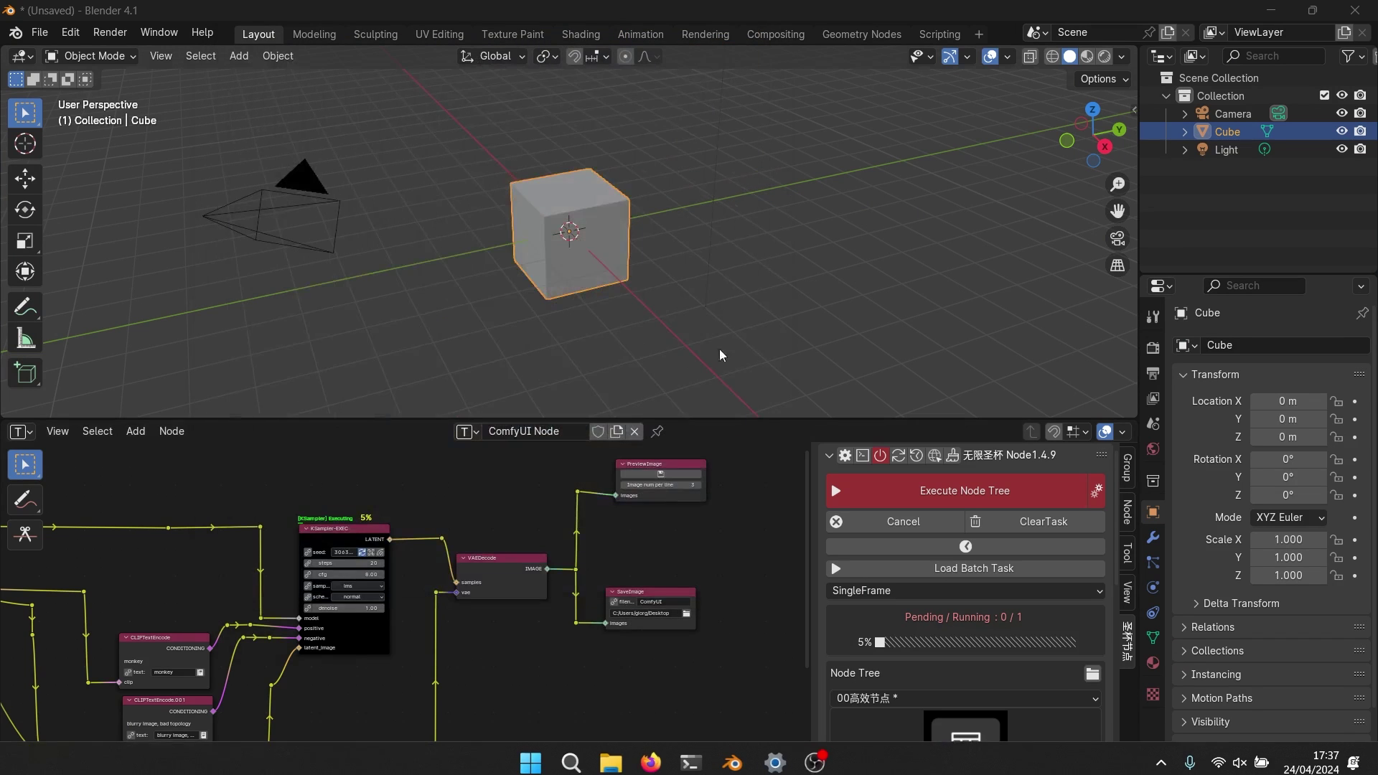
click(673, 475)
middle_drag(676, 509, 667, 589)
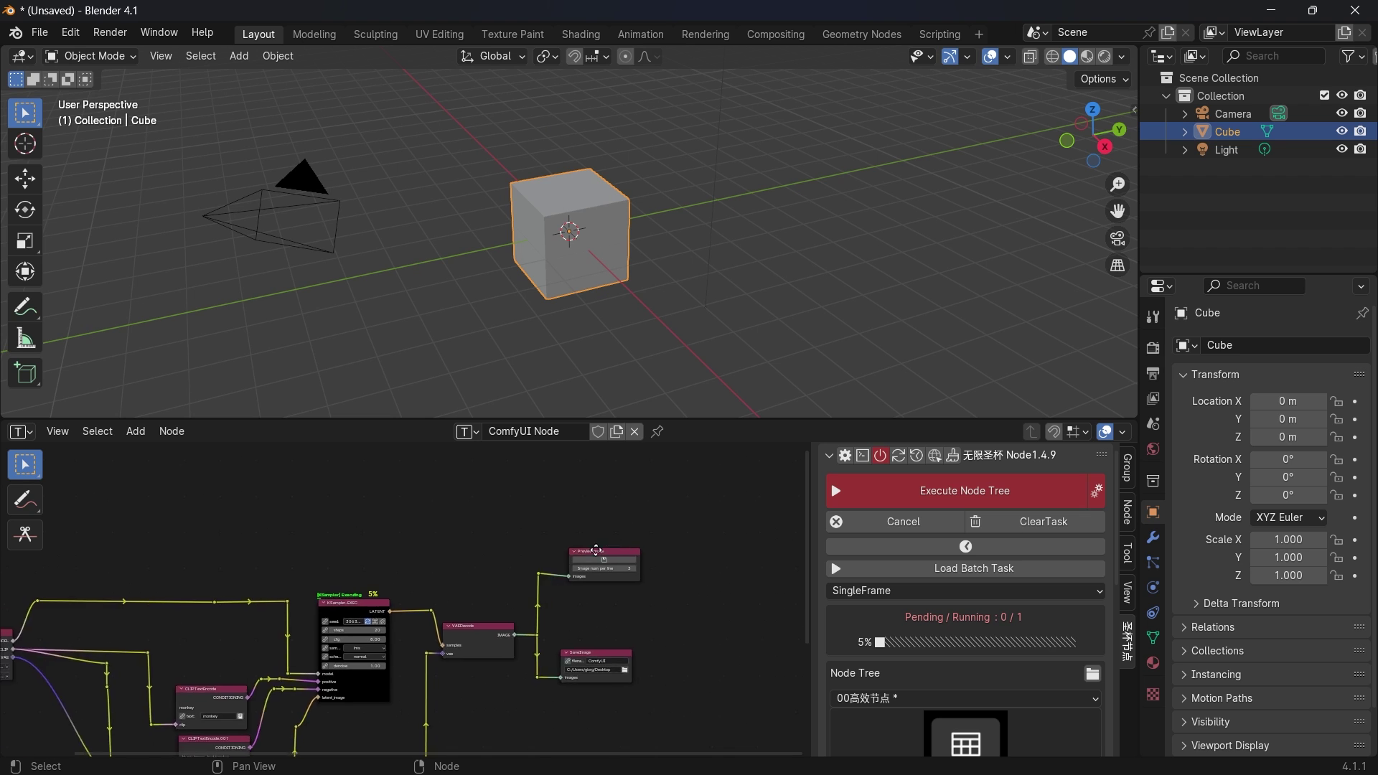
middle_drag(647, 519, 507, 558)
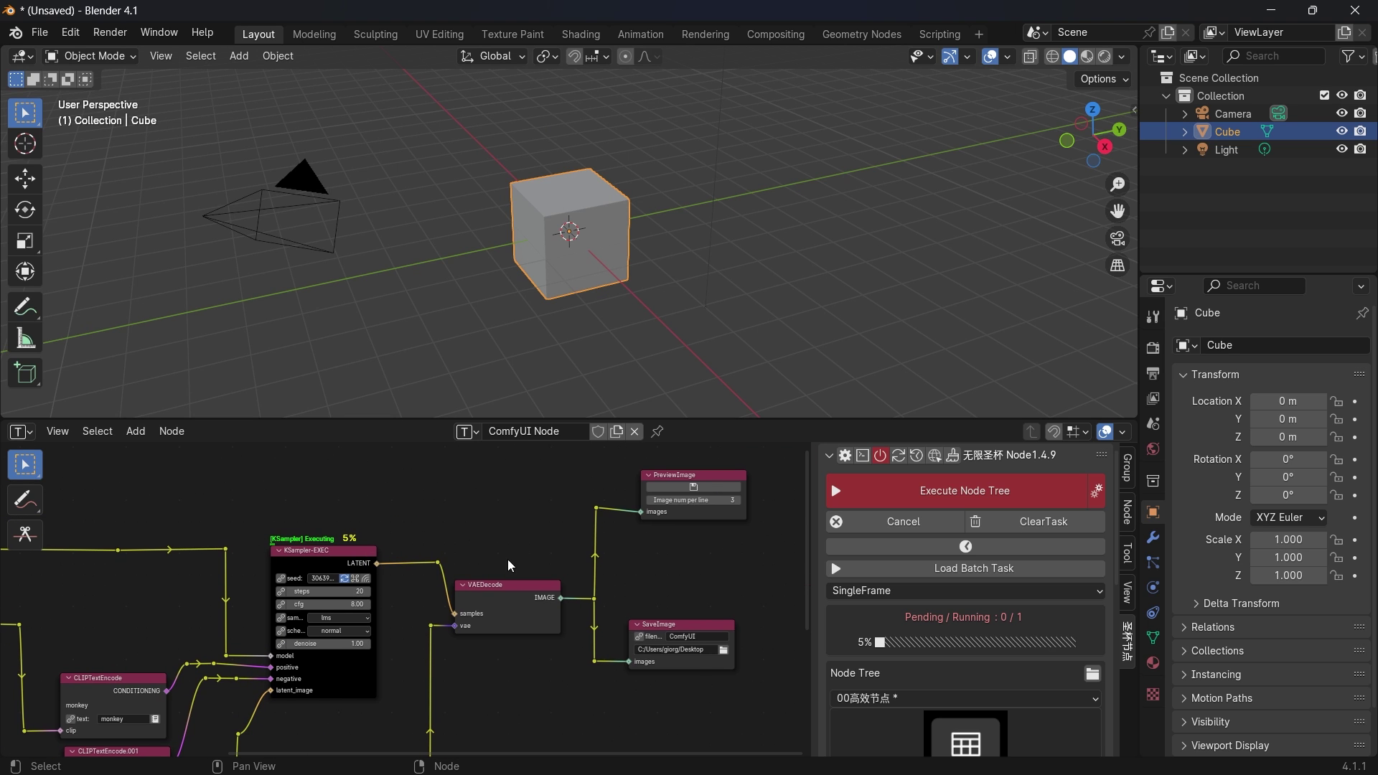
scroll(550, 543, down, 1)
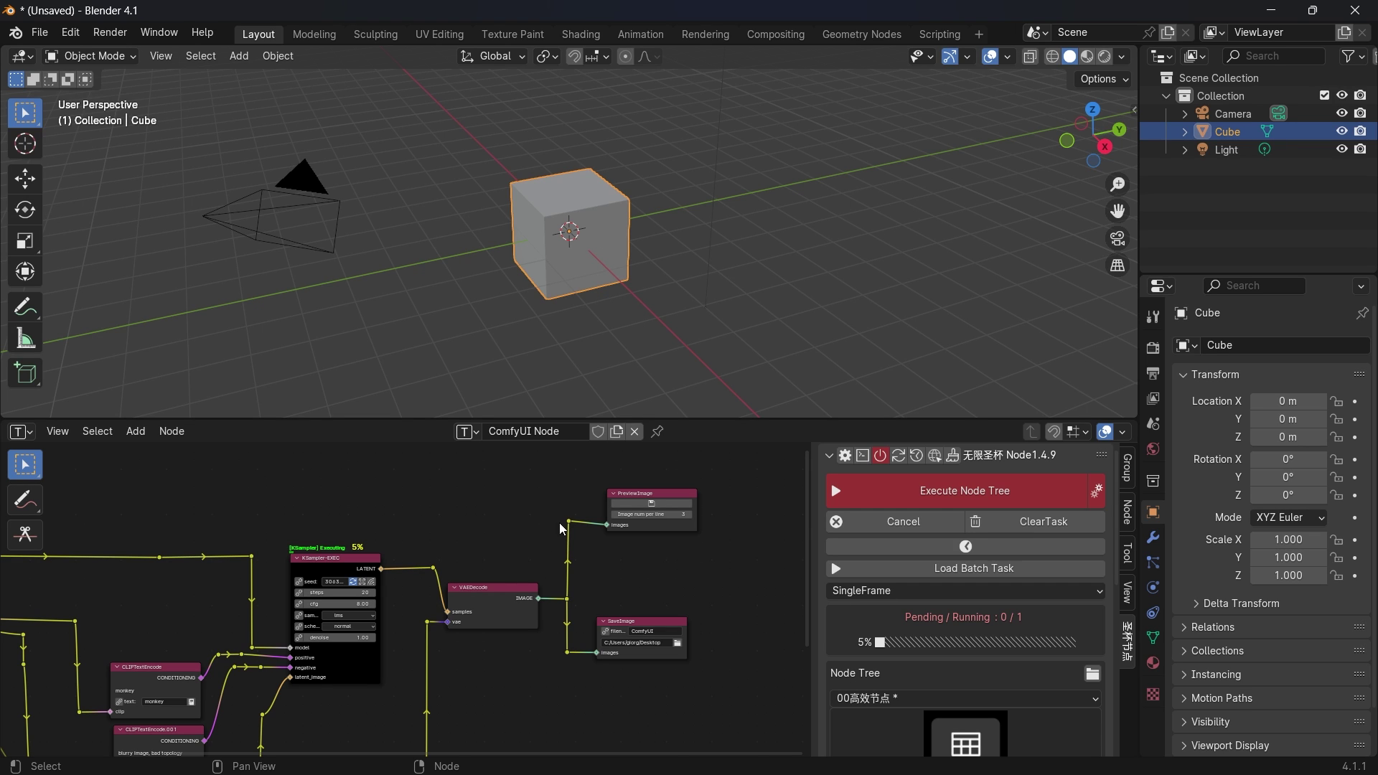
Step: Delete the PreviewImage node and add a new PreviewImage node in its place above SaveImage
click(647, 524)
key(x)
key(shift+a)
click(624, 496)
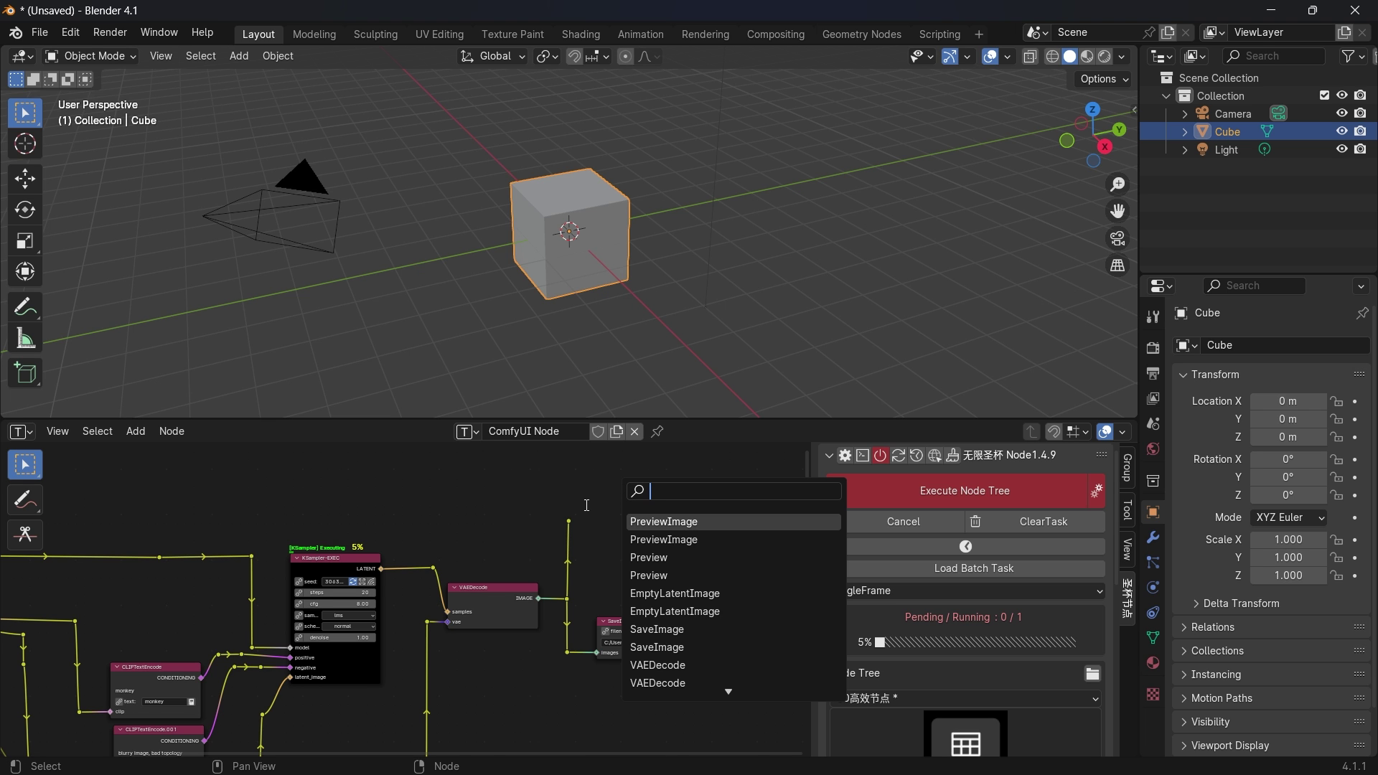
text(prev)
key(Down)
key(Down)
key(Return)
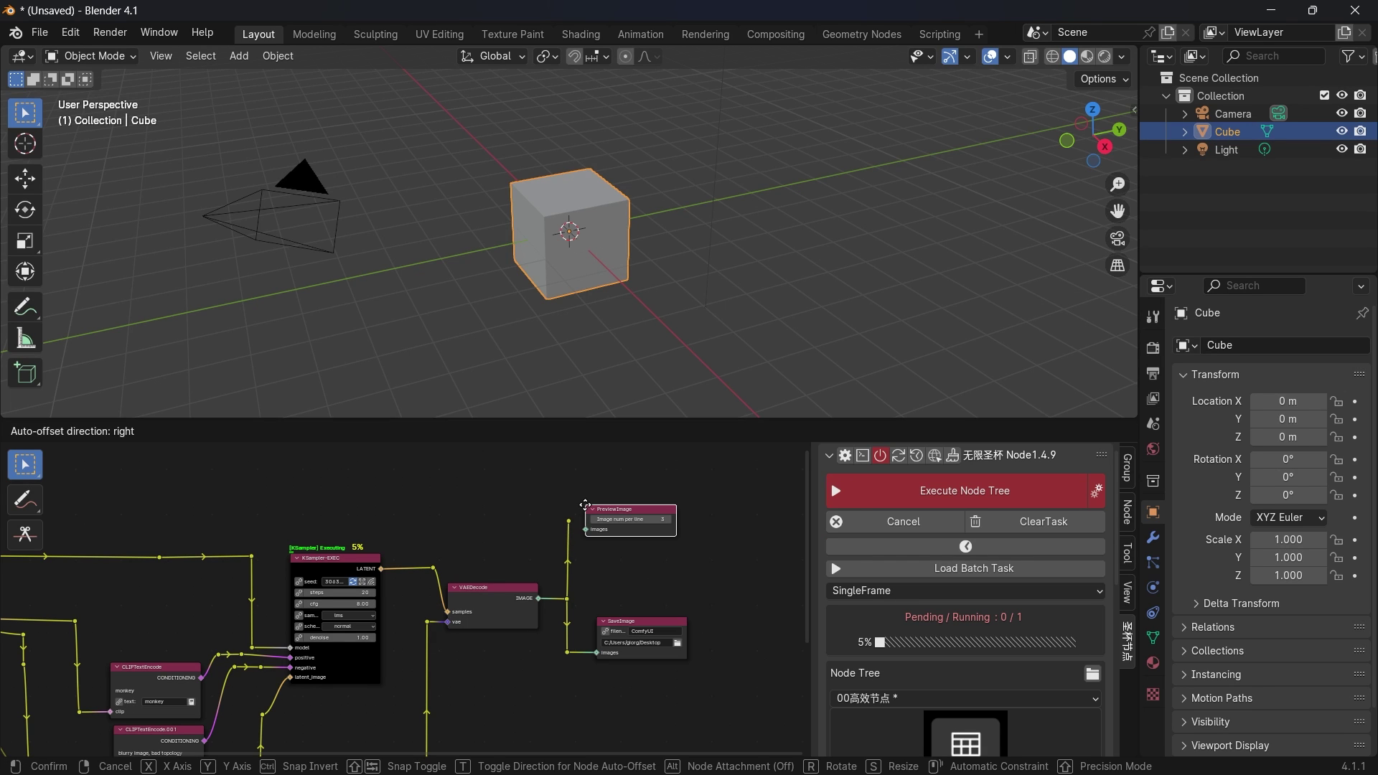
click(607, 493)
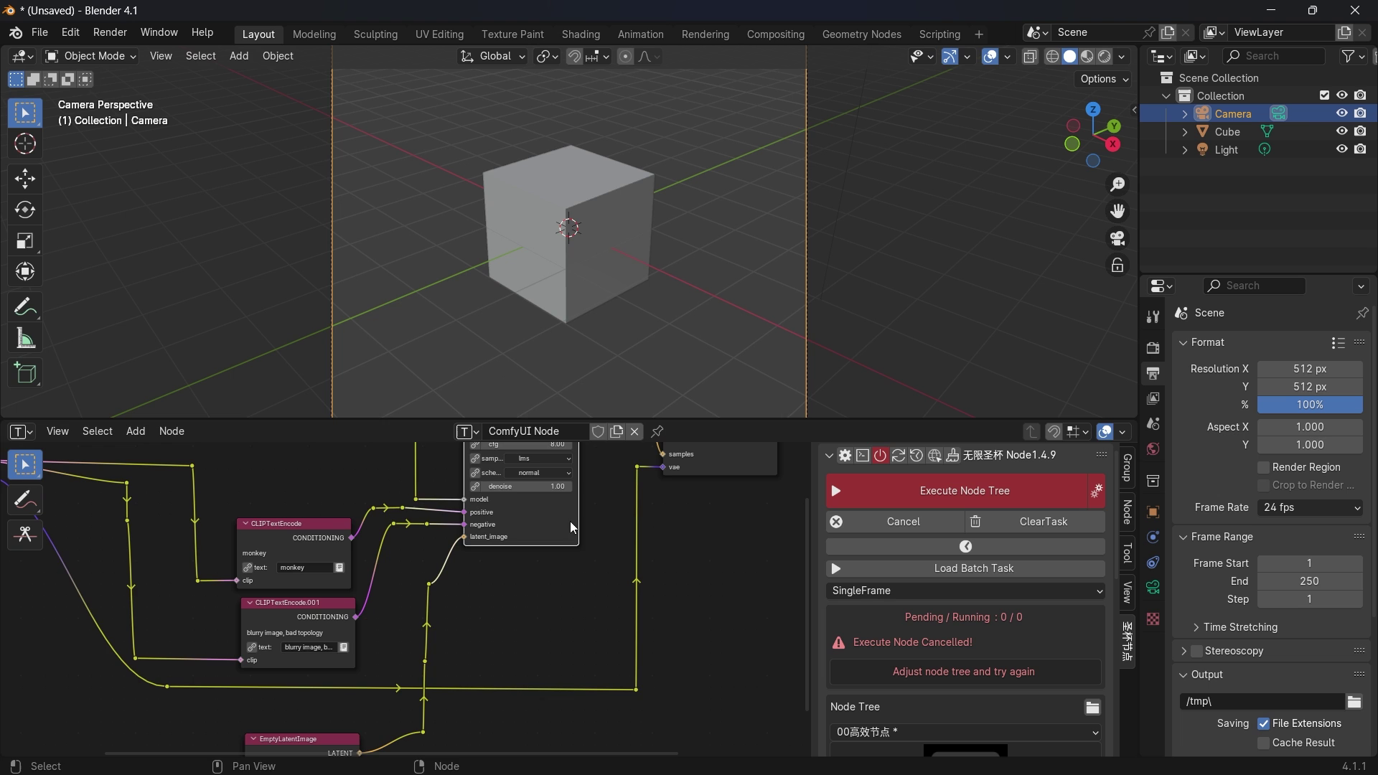
Step: Duplicate the KSampler node and place the copy below the existing tree, beside EmptyLatentImage
key(shift+d)
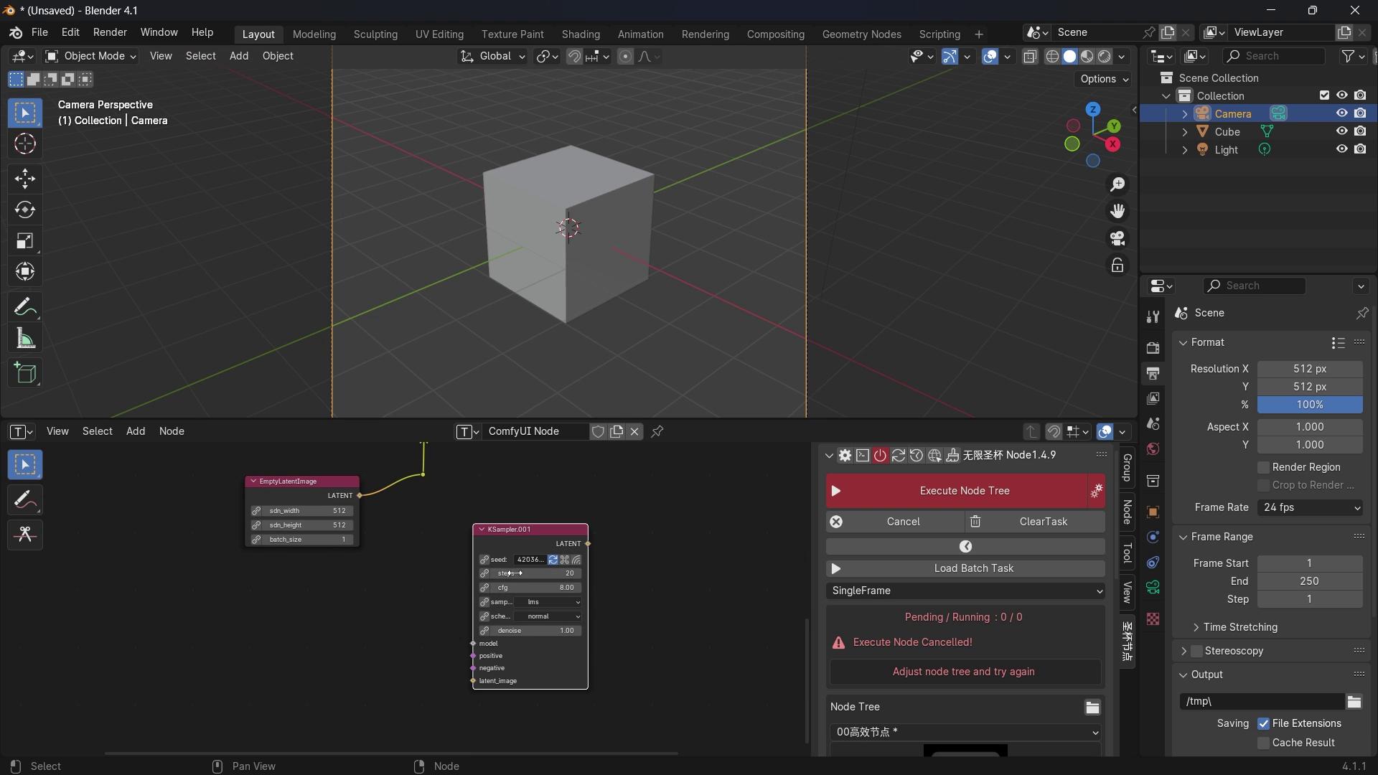
scroll(433, 554, down, 5)
middle_drag(440, 568, 501, 663)
middle_drag(525, 544, 517, 514)
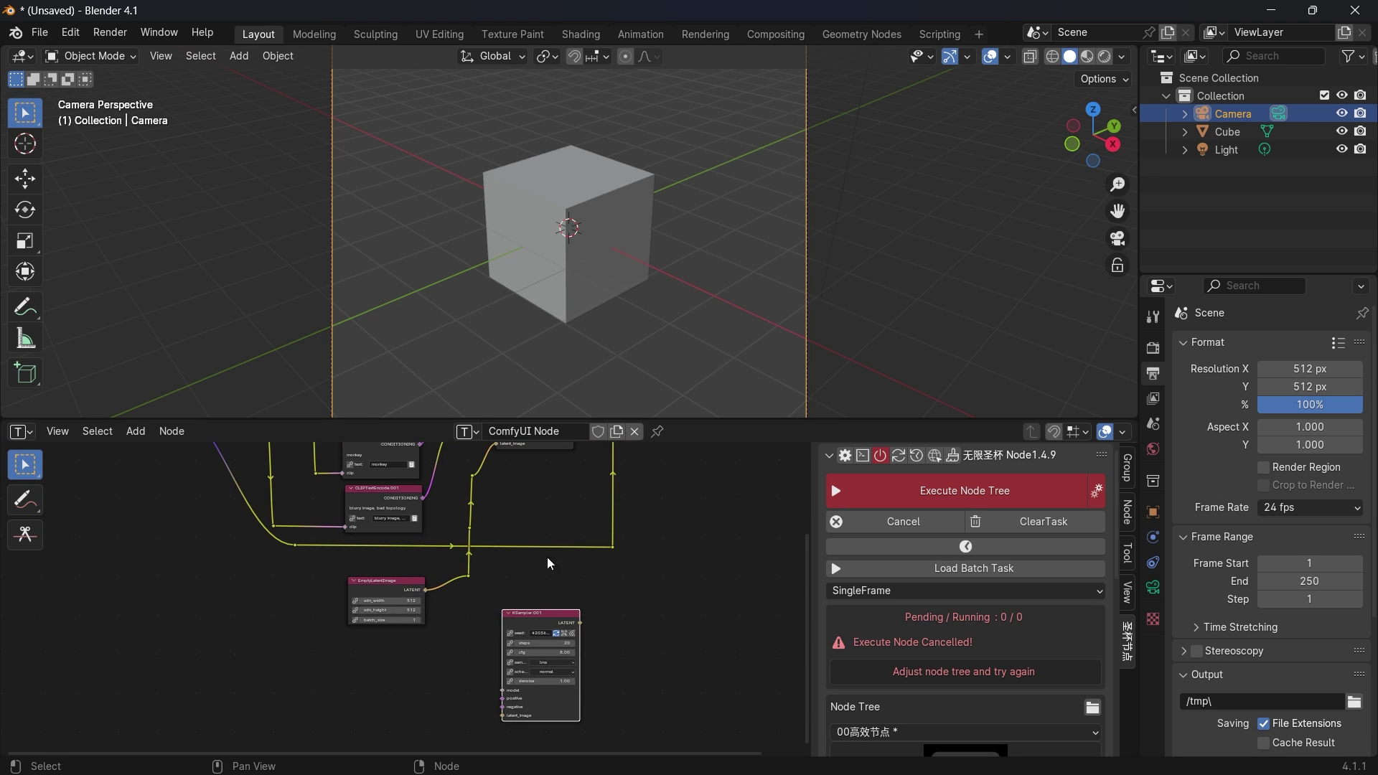
Step: Add an Input Image node beside EmptyLatentImage and set its source mode to viewport (视口)
scroll(406, 617, up, 3)
middle_drag(326, 649, 469, 585)
key(shift+a)
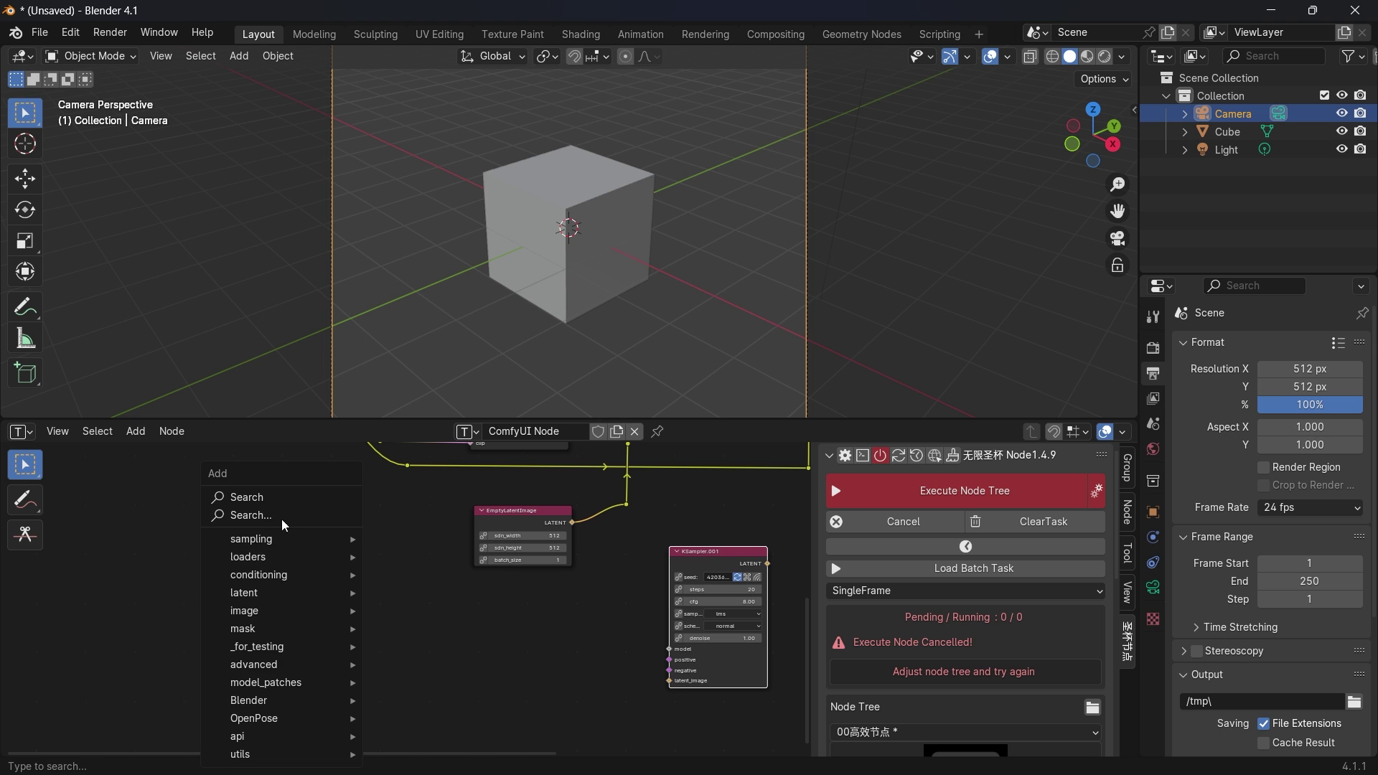
click(283, 512)
text(inout)
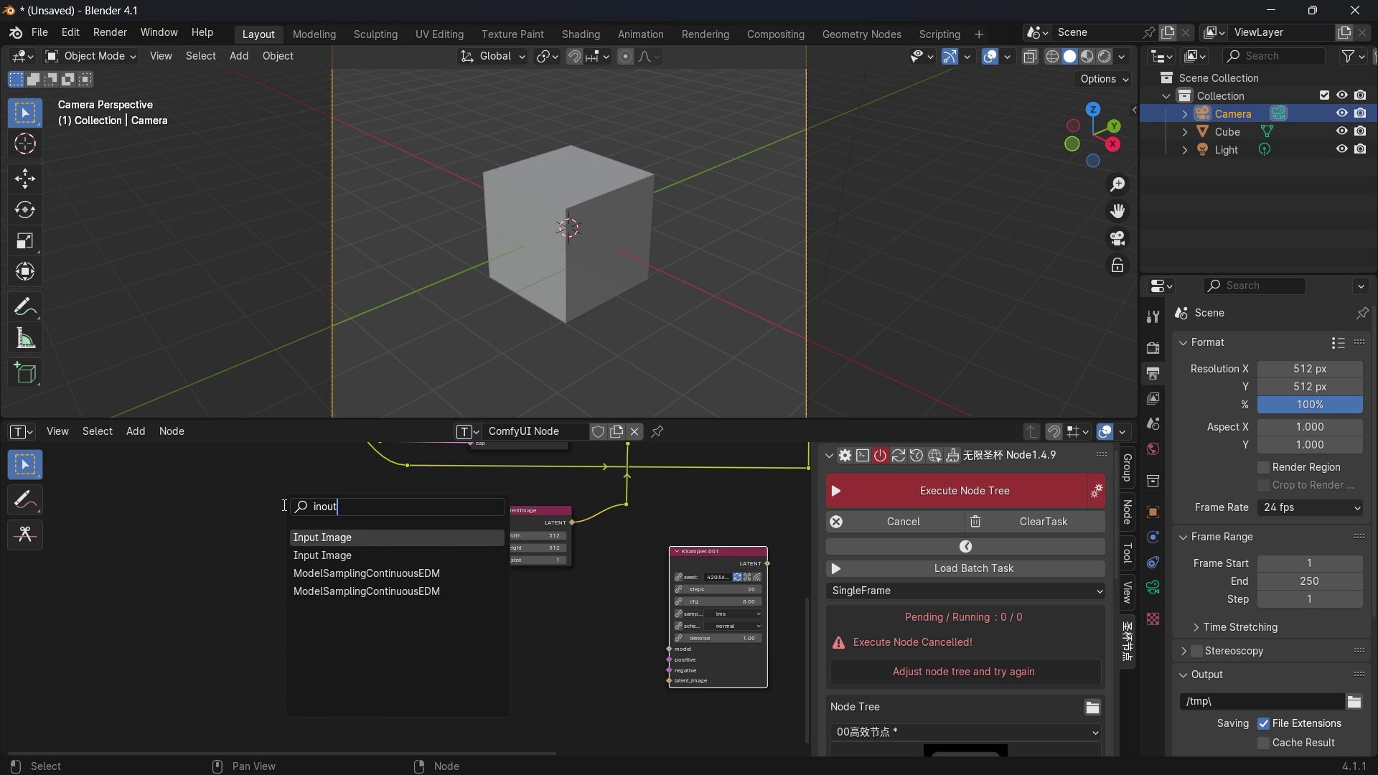
key(Return)
click(290, 568)
scroll(290, 569, up, 4)
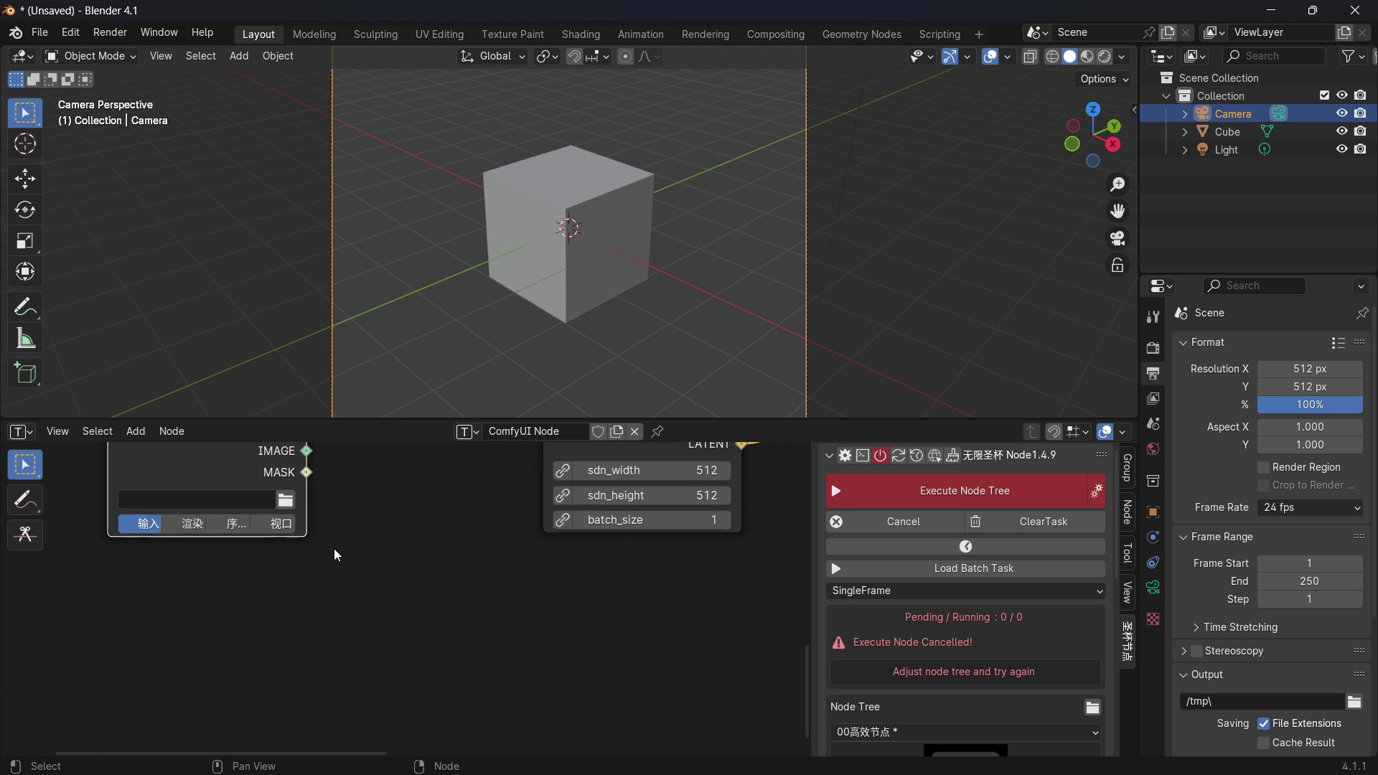
click(292, 582)
scroll(339, 554, down, 2)
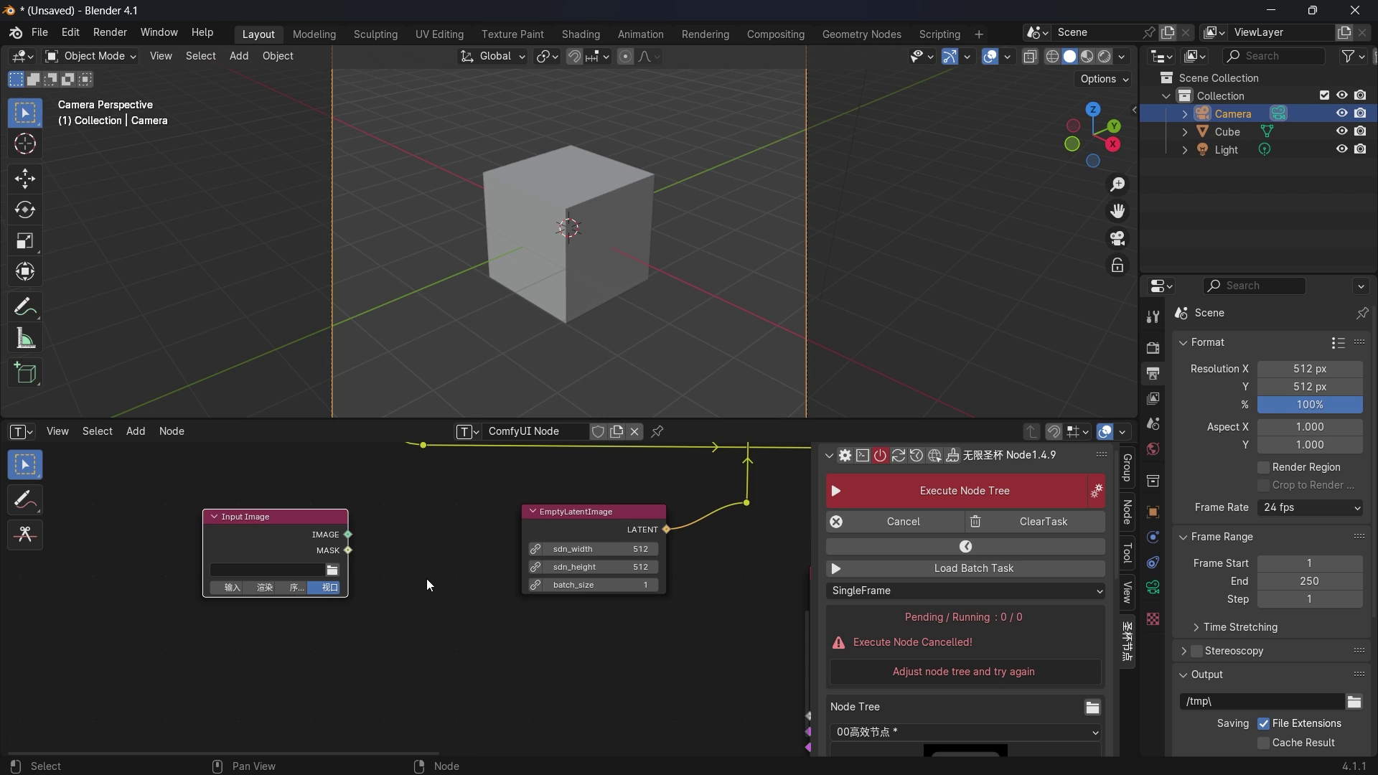
Step: Add a VAEEncode node between Input Image and the duplicated KSampler, wiring IMAGE to pixels and LATENT to latent_image
middle_drag(426, 579, 242, 532)
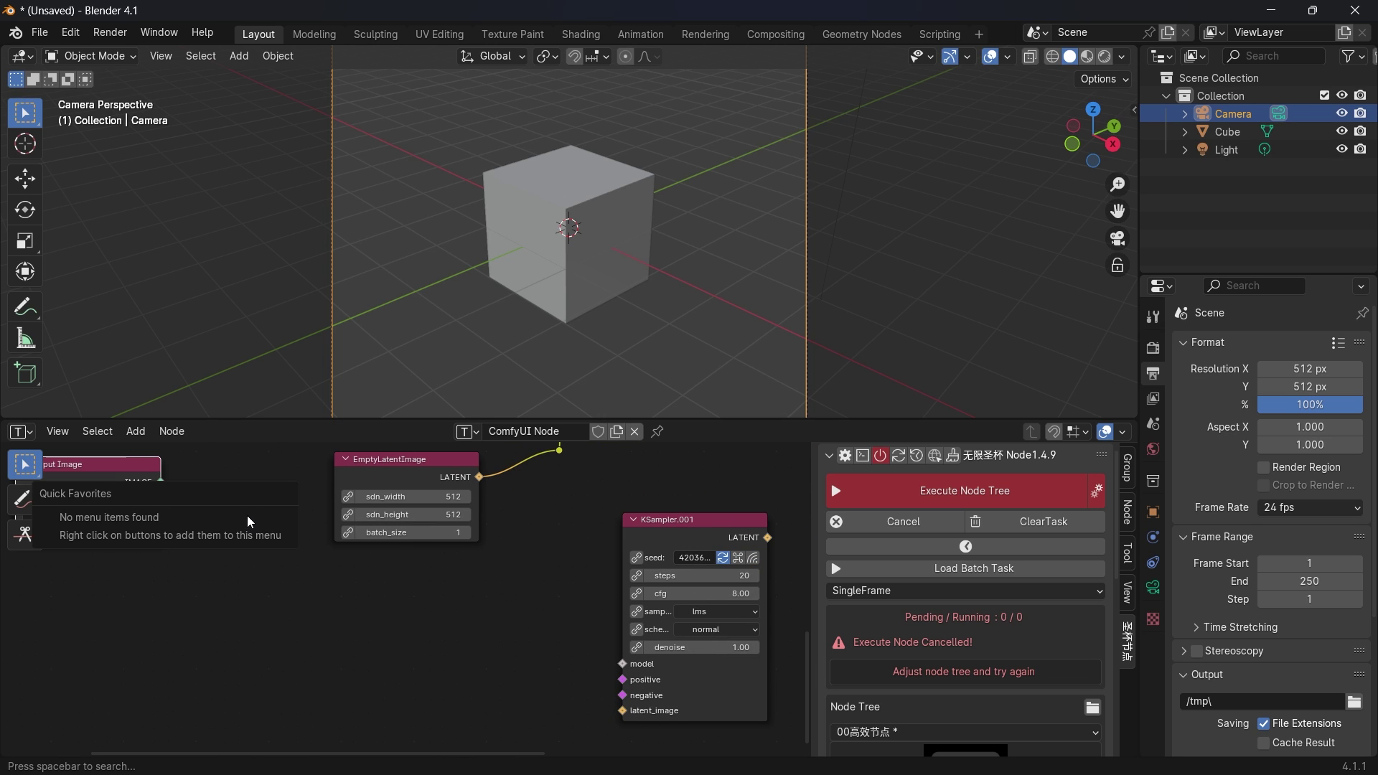
key(shift+a)
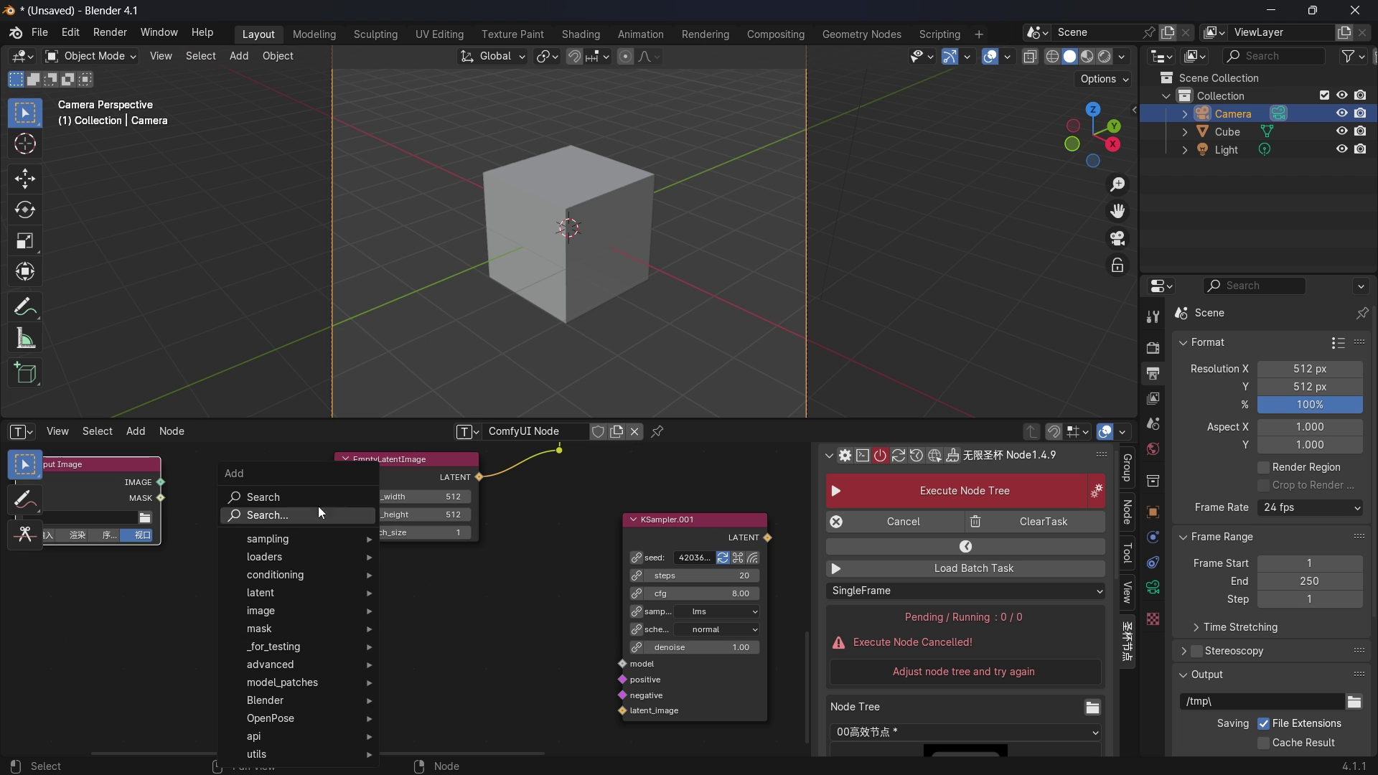
click(317, 506)
text(vaen)
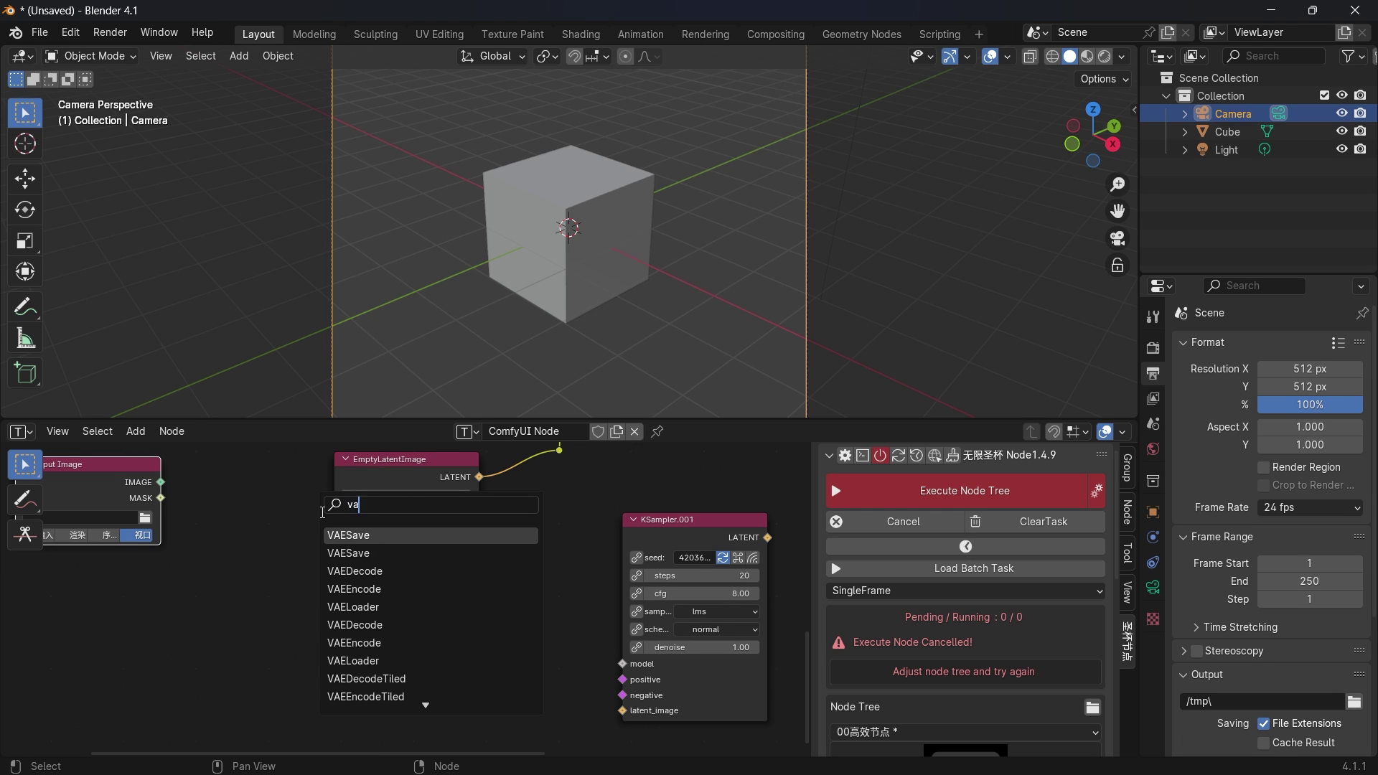
key(Return)
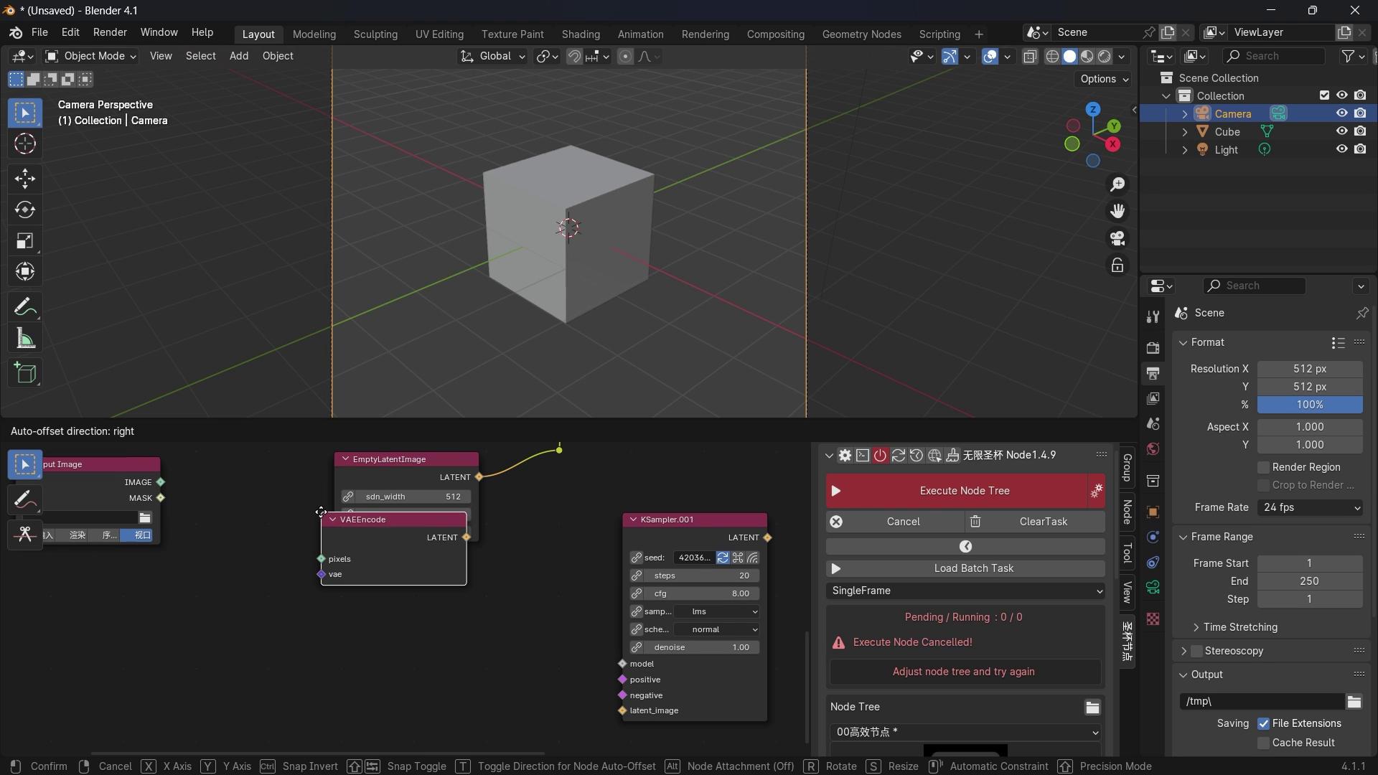
click(341, 599)
drag(230, 532, 350, 634)
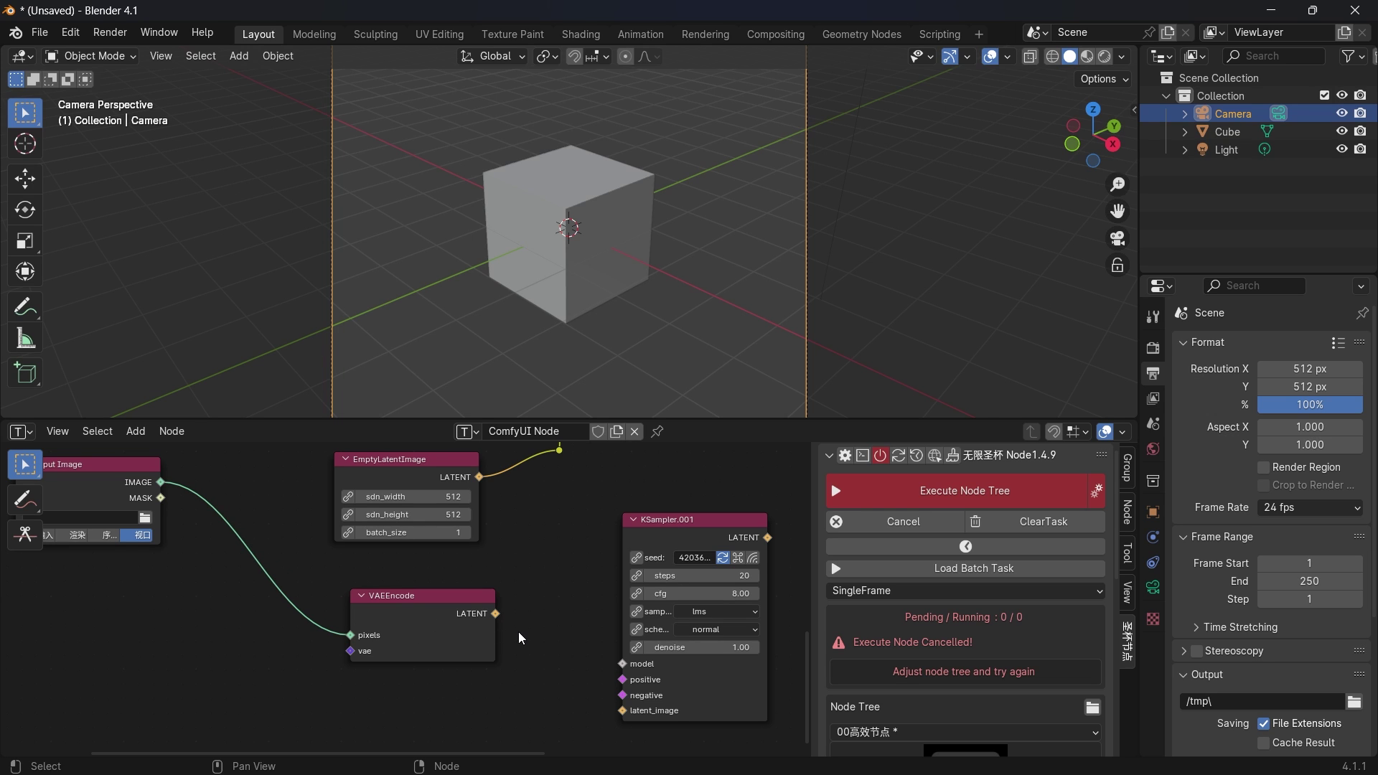
drag(494, 614, 616, 715)
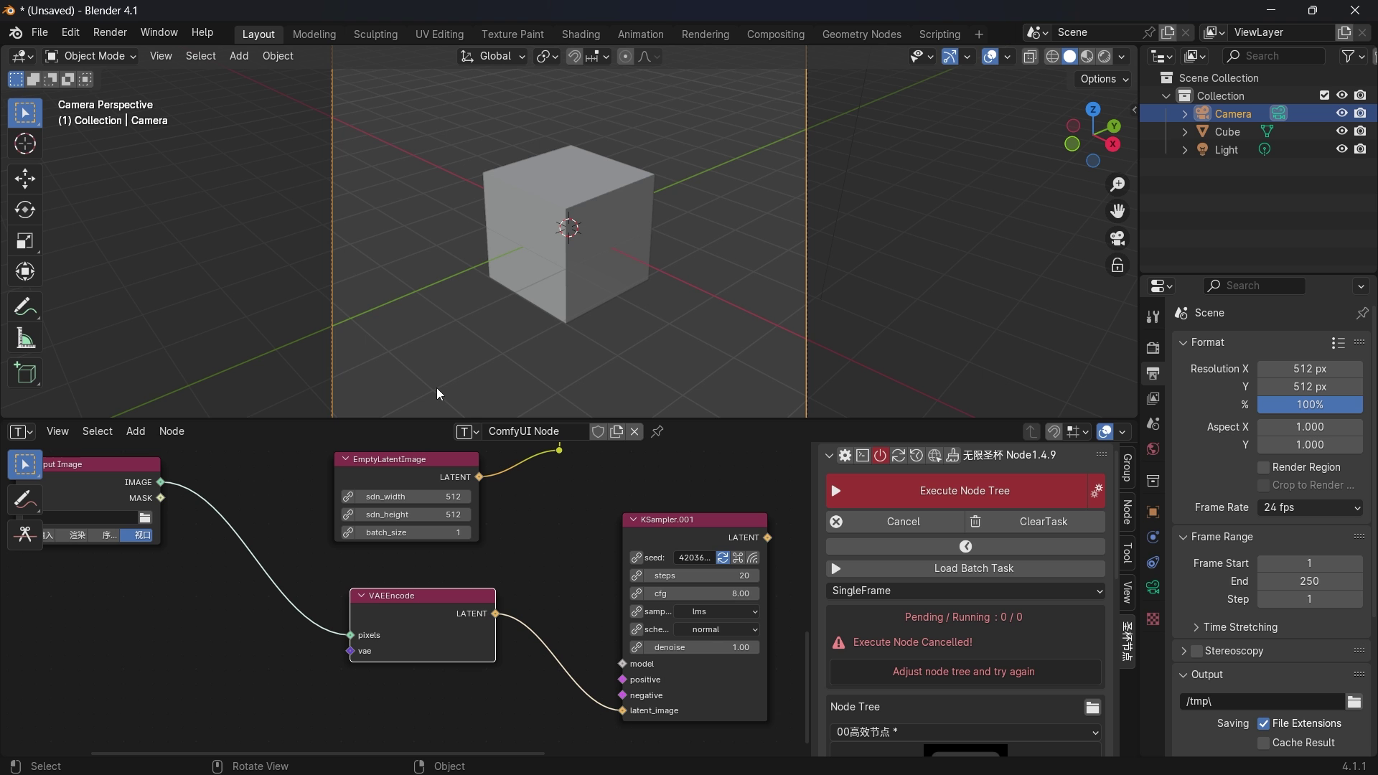
Step: Duplicate the "monkey" CLIPTextEncode node below Input Image and link its CONDITIONING output to the duplicated KSampler's positive input
scroll(546, 531, down, 8)
middle_drag(442, 484, 433, 562)
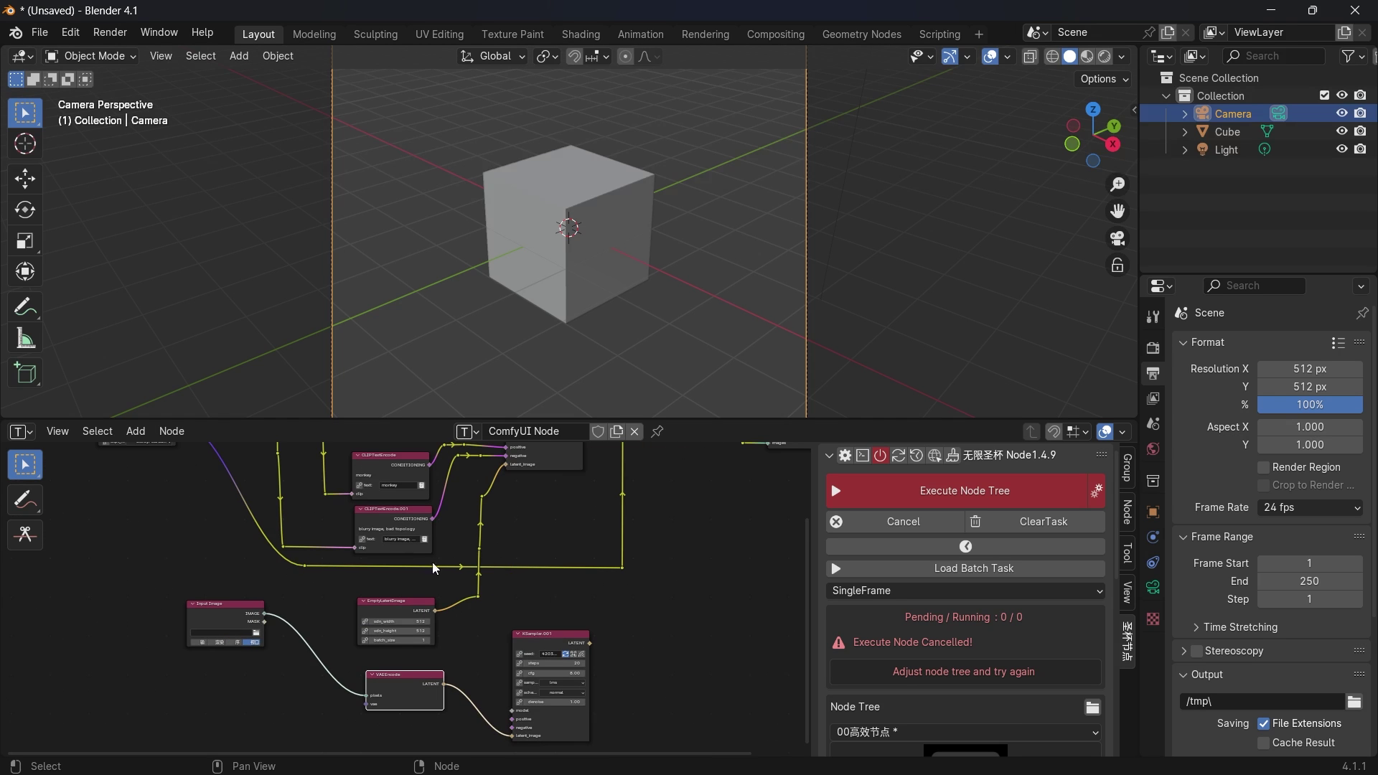
click(376, 455)
key(shift+d)
click(269, 681)
scroll(361, 643, up, 7)
middle_drag(362, 642, 377, 493)
drag(307, 572, 631, 618)
Step: Duplicate the copied text encoder for the duplicated KSampler's negative input and move VAEEncode up beneath EmptyLatentImage
click(224, 557)
key(shift+d)
click(347, 685)
drag(323, 673, 634, 640)
drag(423, 566, 443, 545)
scroll(442, 573, down, 2)
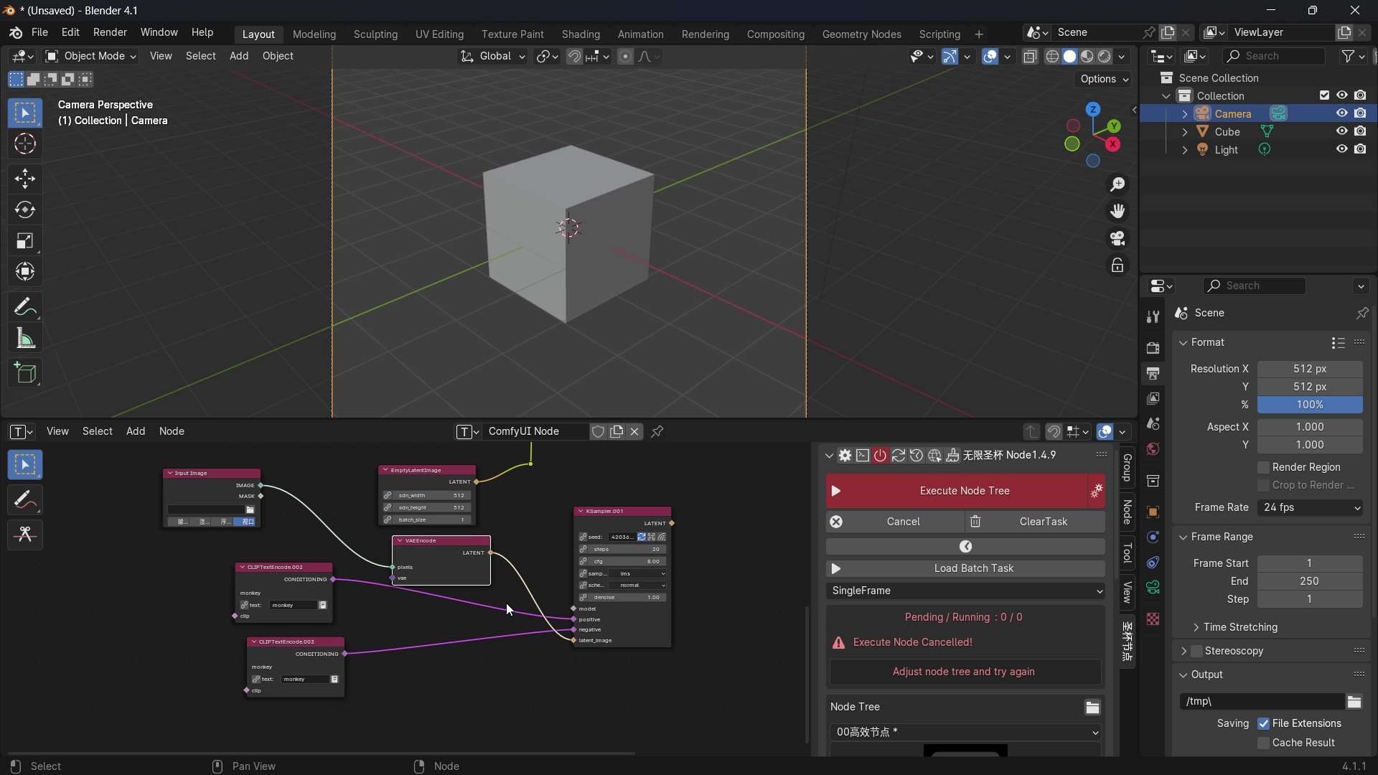
Step: Link the CheckpointLoader's MODEL output to the model input of the duplicated KSampler
scroll(506, 603, down, 3)
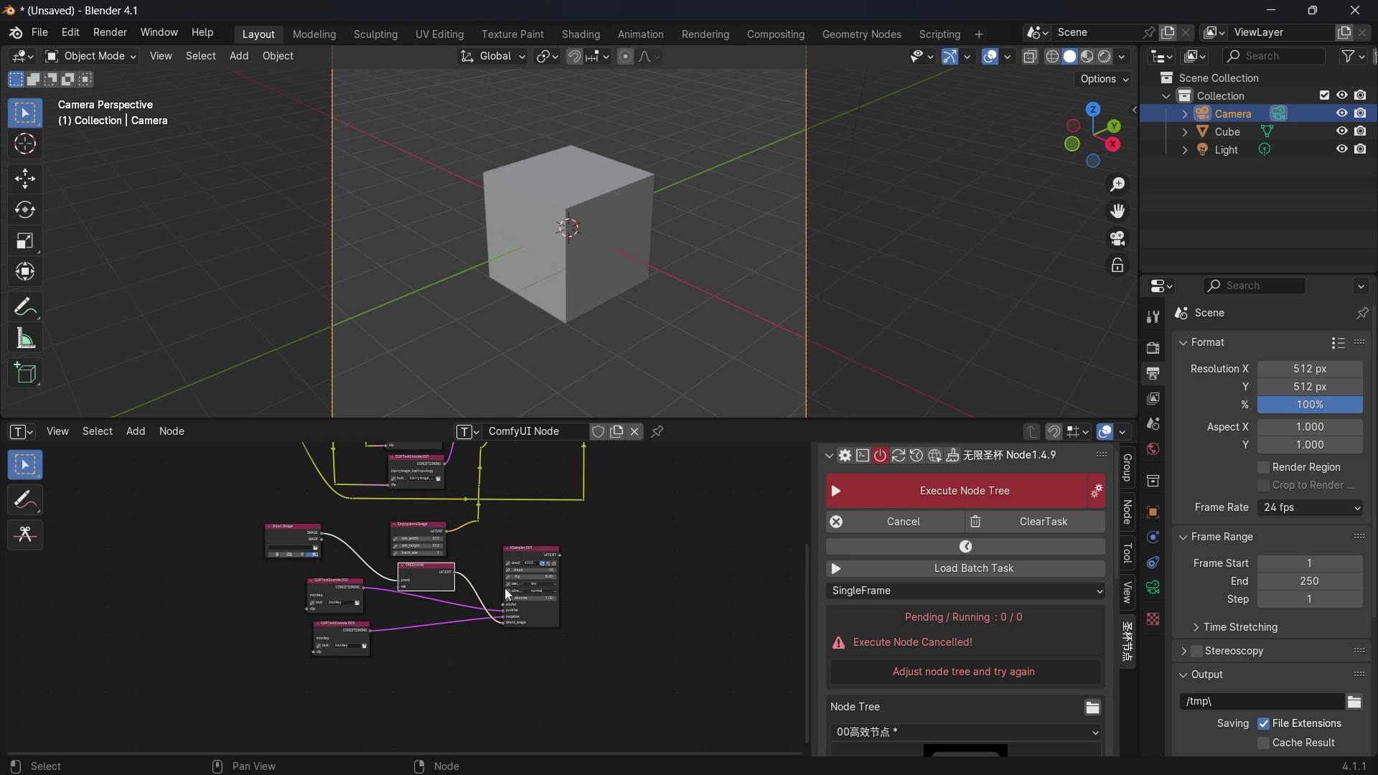
scroll(501, 597, down, 3)
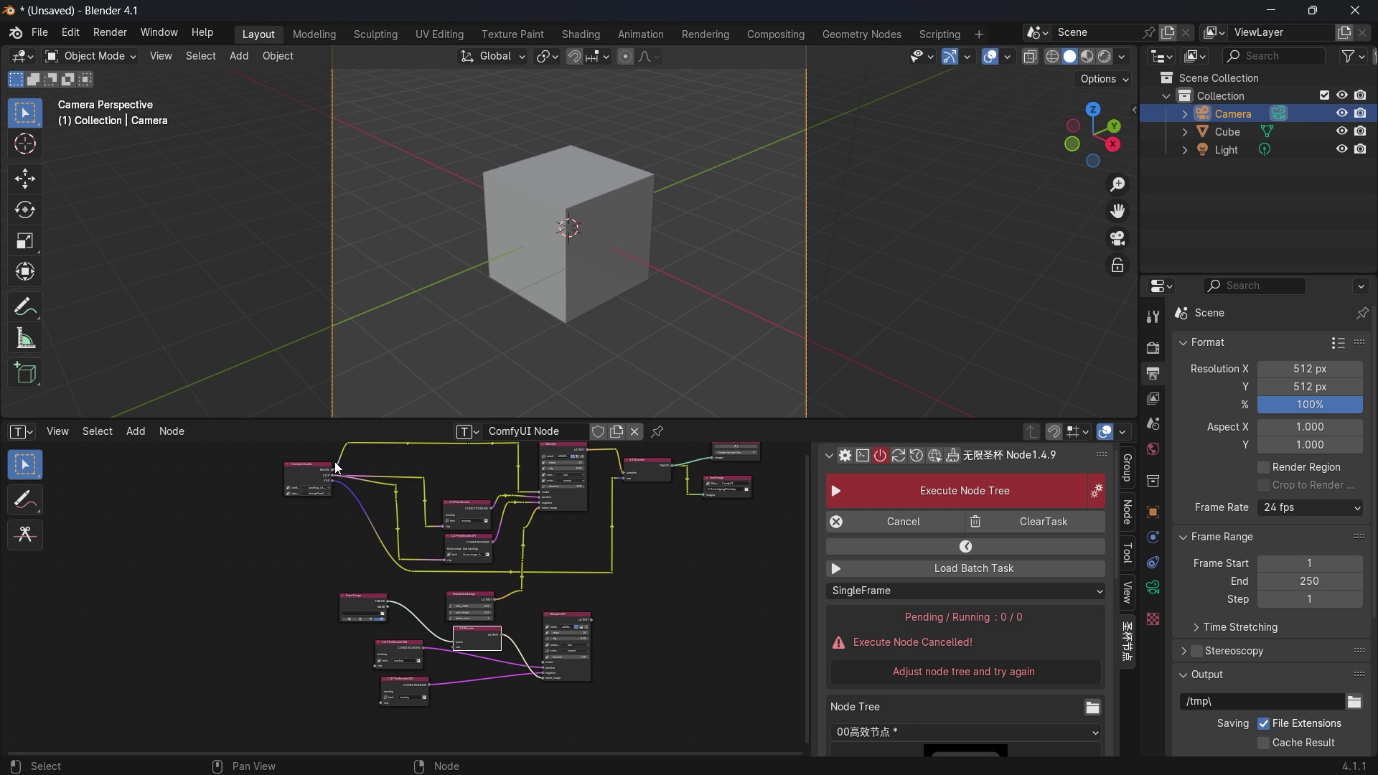
scroll(336, 464, up, 5)
middle_drag(308, 460, 291, 536)
drag(288, 485, 596, 660)
Step: Delete the reroute nodes that carry the CLIP link into the original "monkey" CLIPTextEncode node
middle_drag(285, 635, 351, 697)
scroll(416, 611, up, 2)
middle_drag(547, 554, 433, 531)
scroll(399, 565, up, 4)
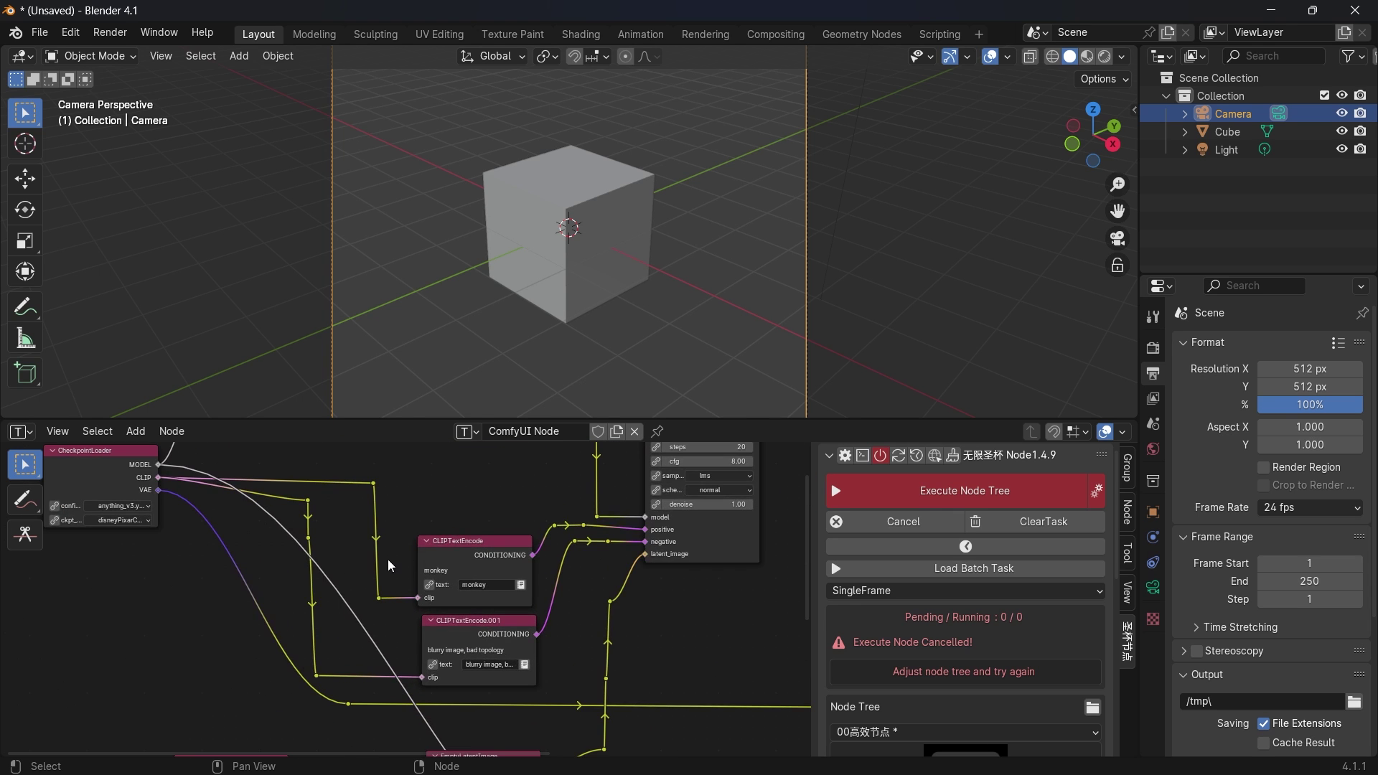
scroll(394, 549, up, 1)
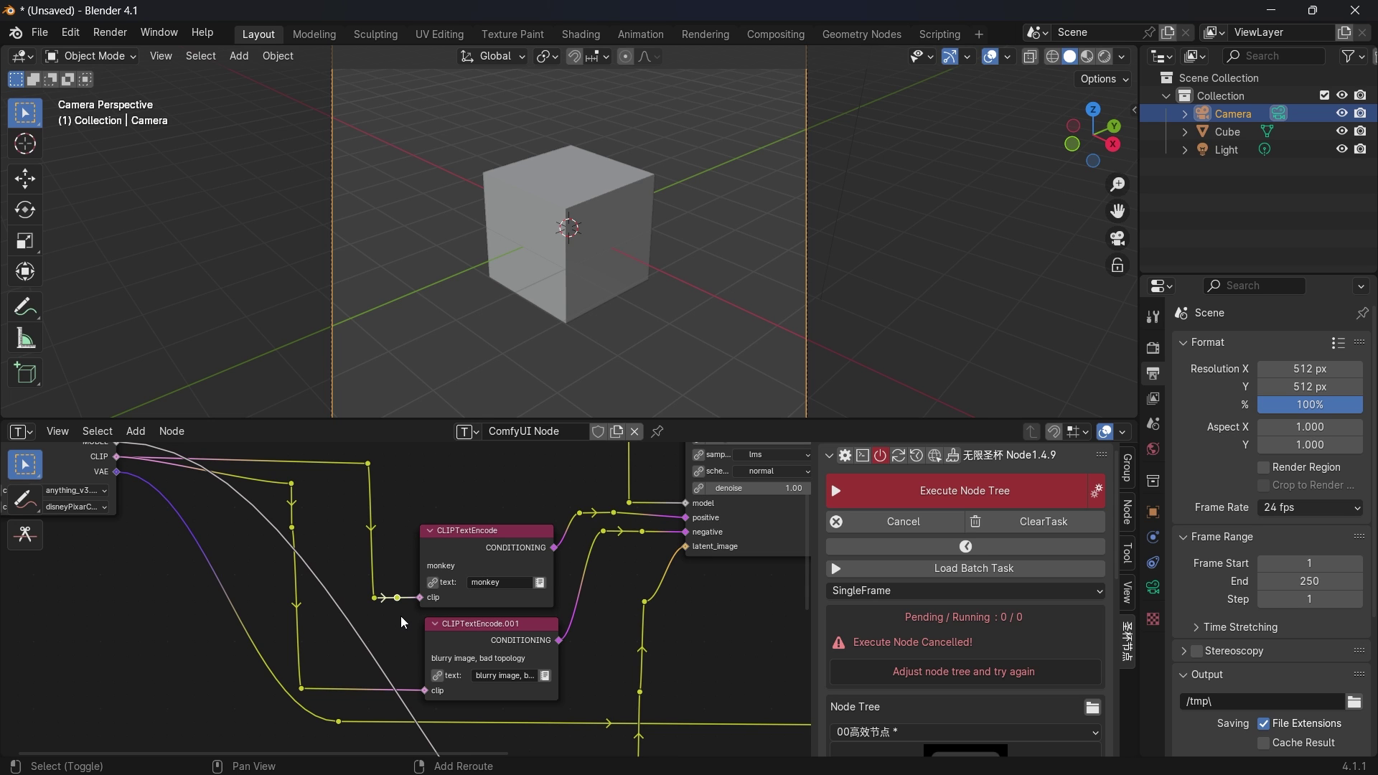
ctrl+right_drag(394, 567, 391, 619)
ctrl+right_drag(350, 452, 368, 481)
drag(396, 597, 364, 458)
key(x)
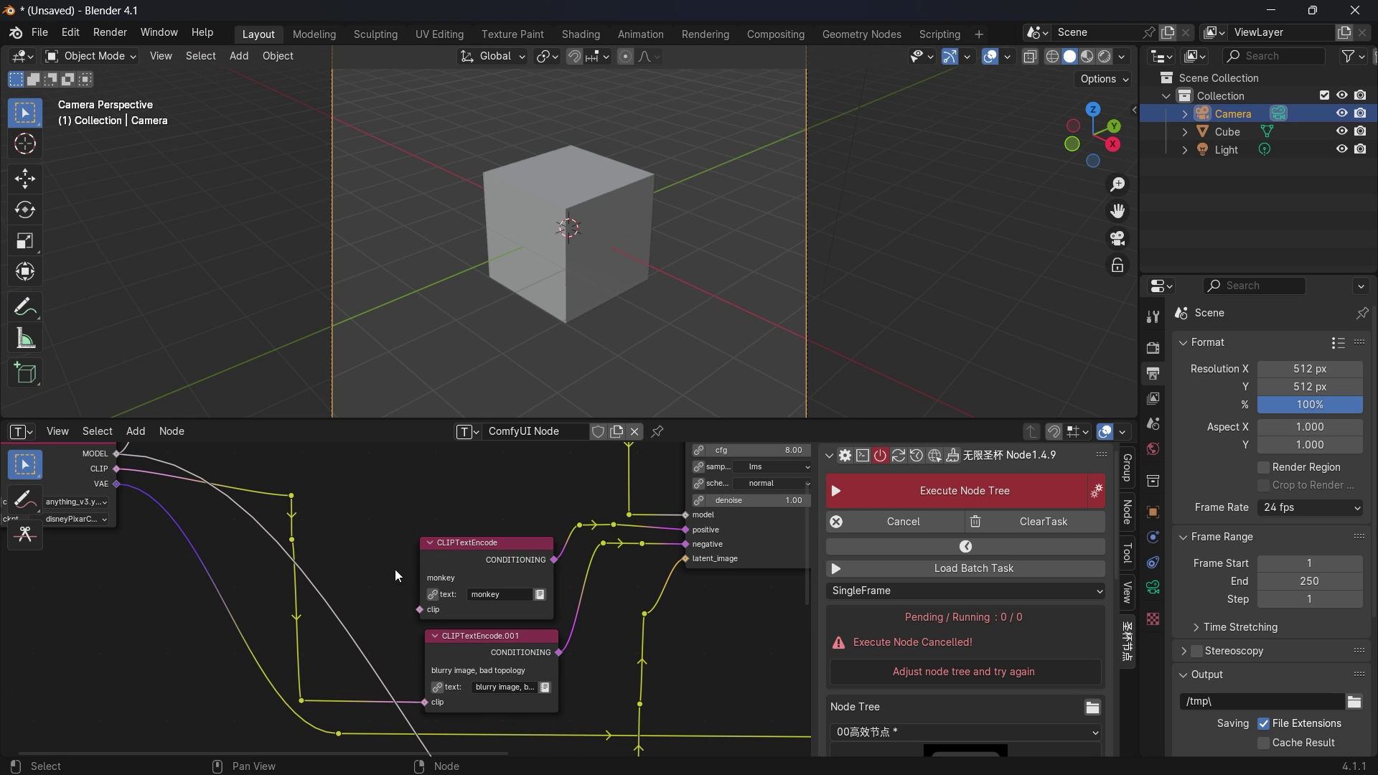
Step: Set the prompt text of the CLIPTextEncode.002 node to "cube"
scroll(396, 574, down, 4)
middle_drag(402, 631, 375, 553)
scroll(394, 565, down, 3)
middle_drag(485, 701, 392, 574)
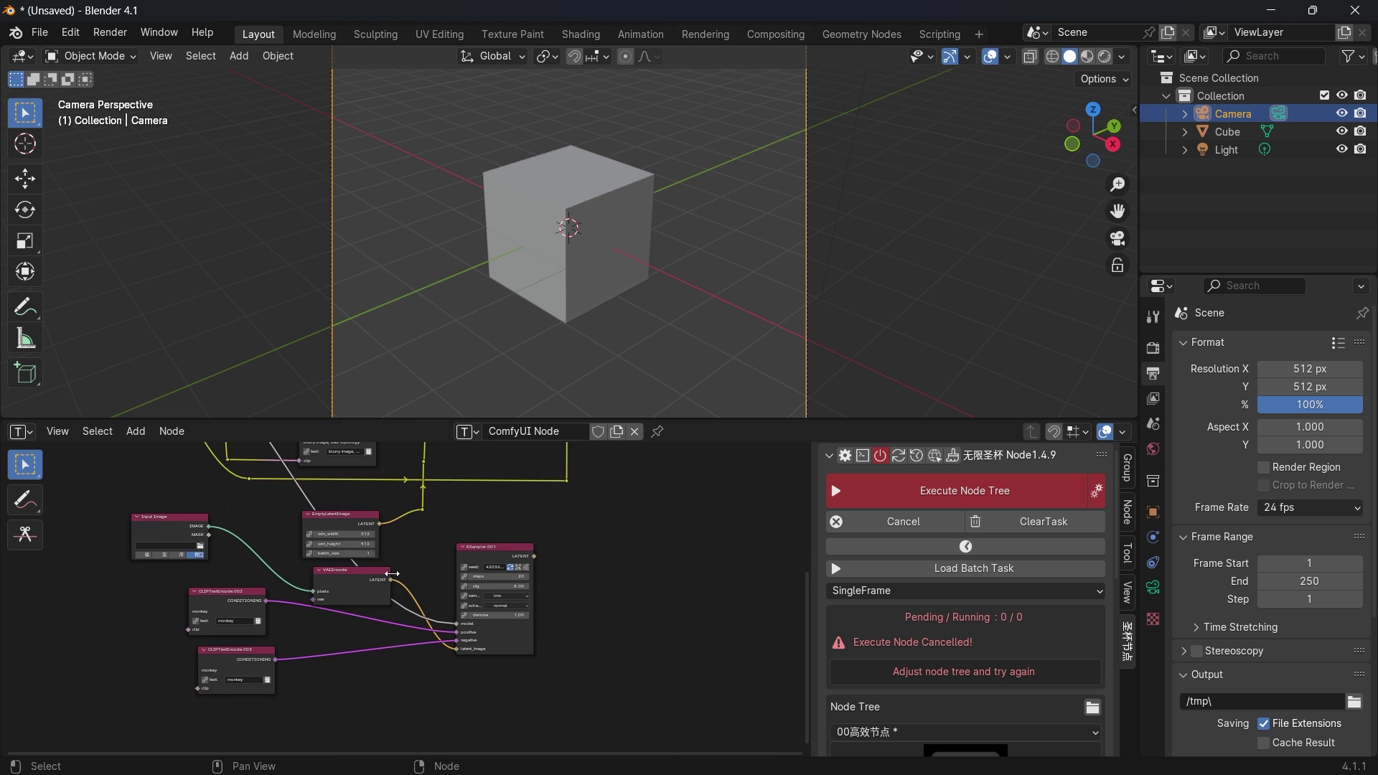
scroll(409, 610, up, 1)
middle_drag(338, 661, 454, 661)
scroll(453, 661, up, 1)
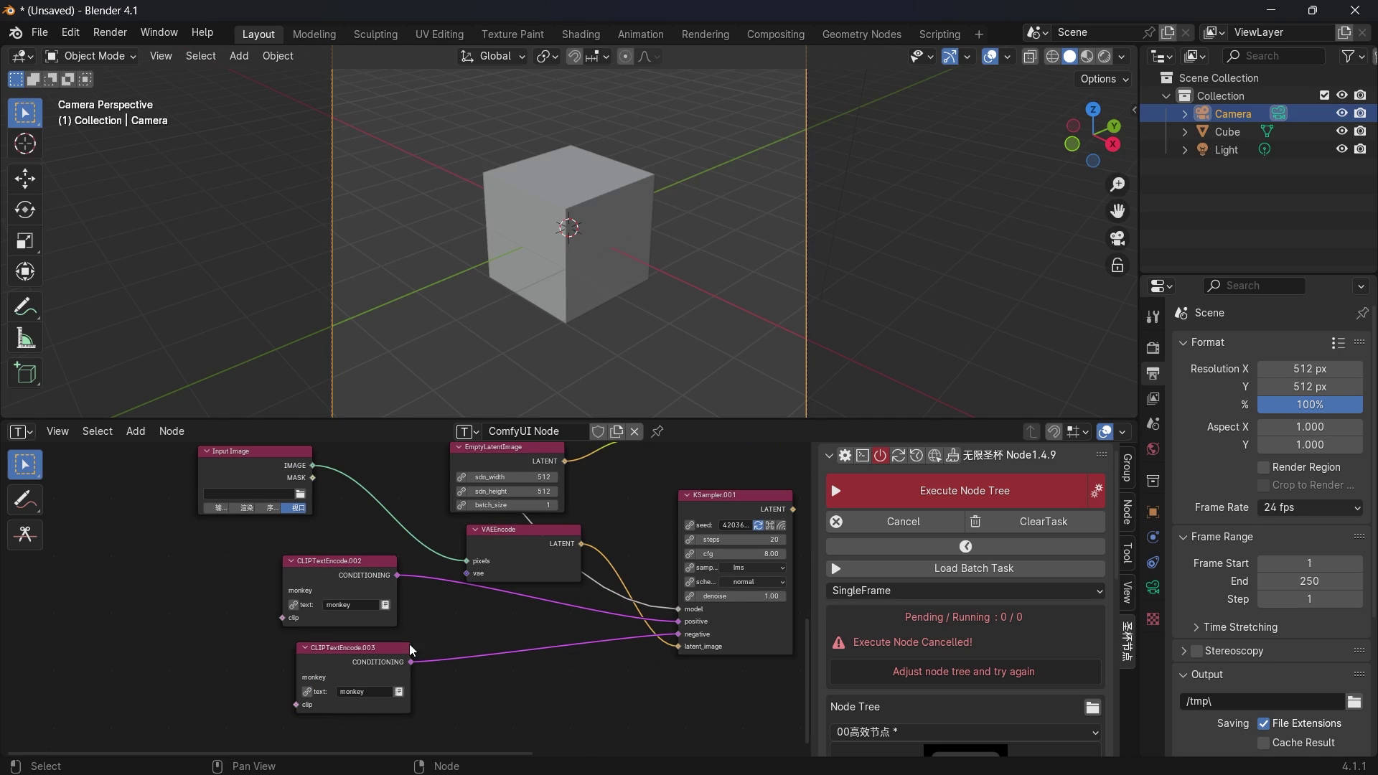
click(353, 609)
text(cube)
click(453, 633)
Step: Set the prompt text of the CLIPTextEncode.003 node to "blurry image"
scroll(372, 692, up, 1)
click(368, 704)
text(blurr)
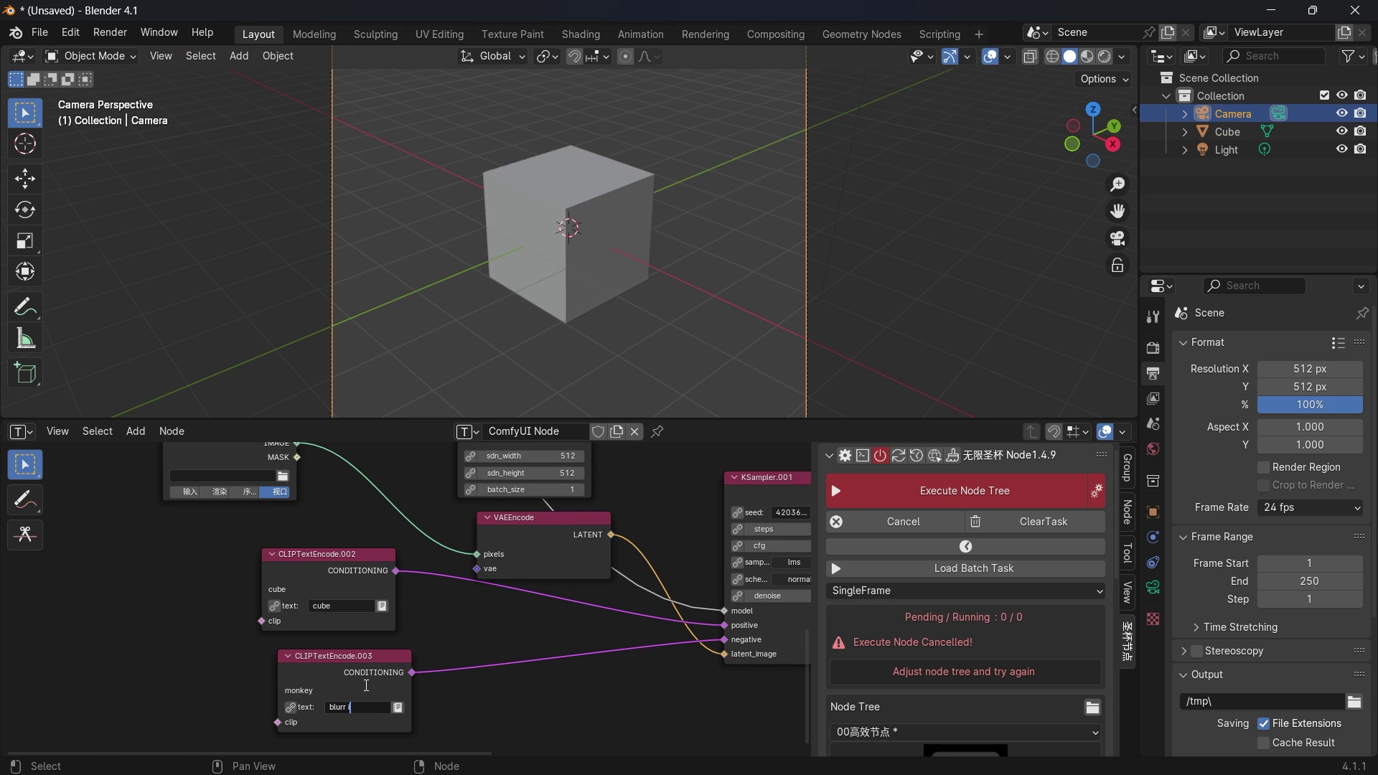
text(y image)
click(645, 695)
Step: Duplicate the VAEDecode, PreviewImage and SaveImage nodes together and place the copies beyond the duplicated KSampler
middle_drag(679, 584, 369, 670)
scroll(618, 562, down, 10)
middle_drag(619, 559, 416, 643)
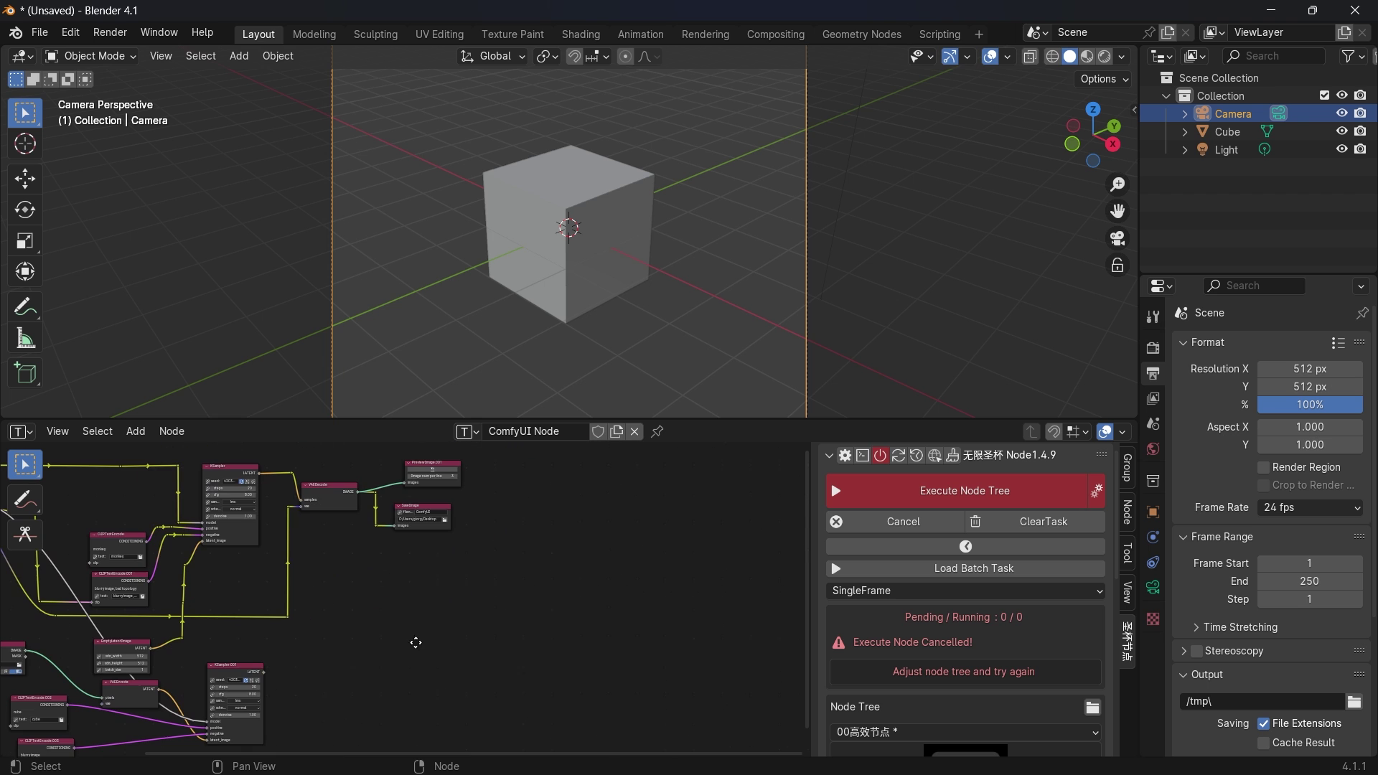
drag(485, 580, 346, 458)
key(shift+d)
click(380, 708)
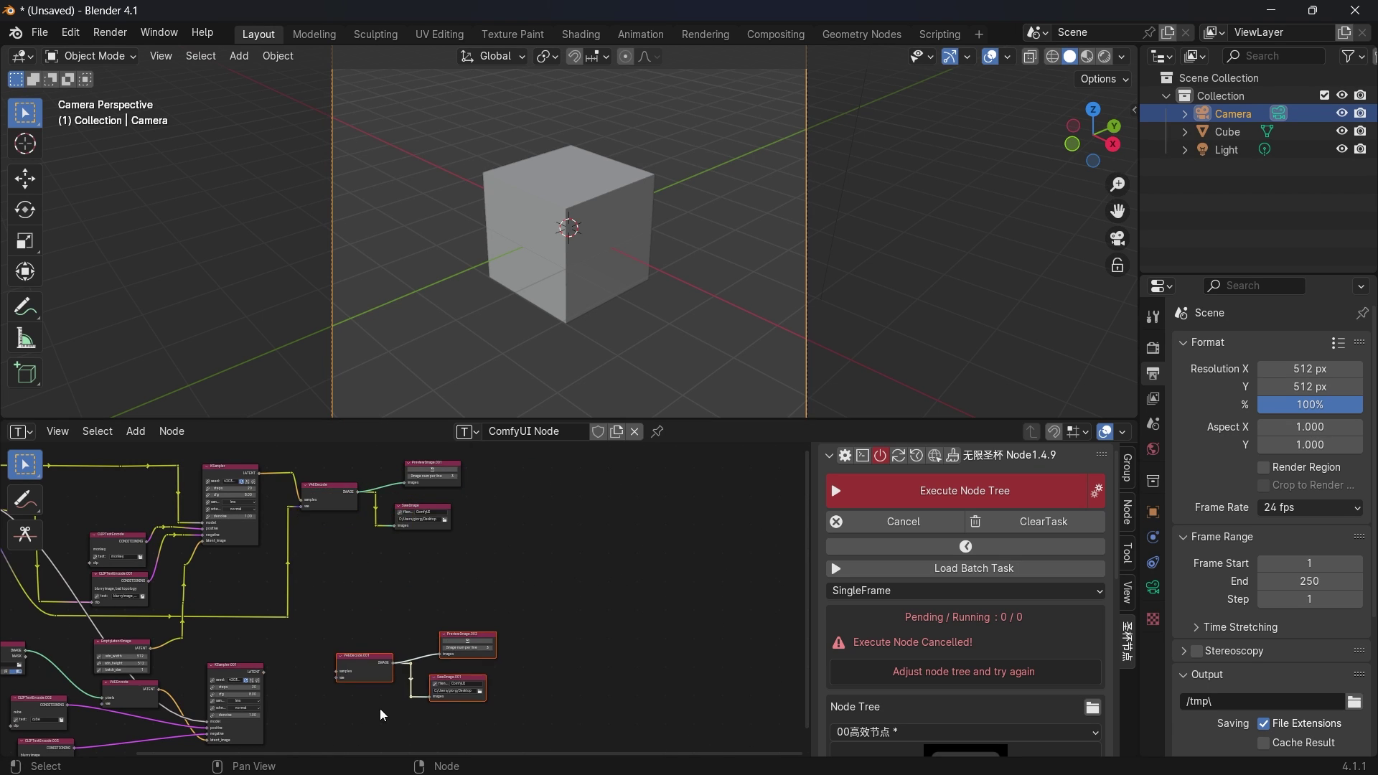
Step: Cut the links leading into the duplicated PreviewImage and SaveImage nodes
middle_drag(380, 709, 438, 653)
scroll(438, 653, up, 5)
click(414, 666)
ctrl+right_drag(493, 546, 492, 648)
ctrl+drag(471, 538, 481, 643)
click(484, 635)
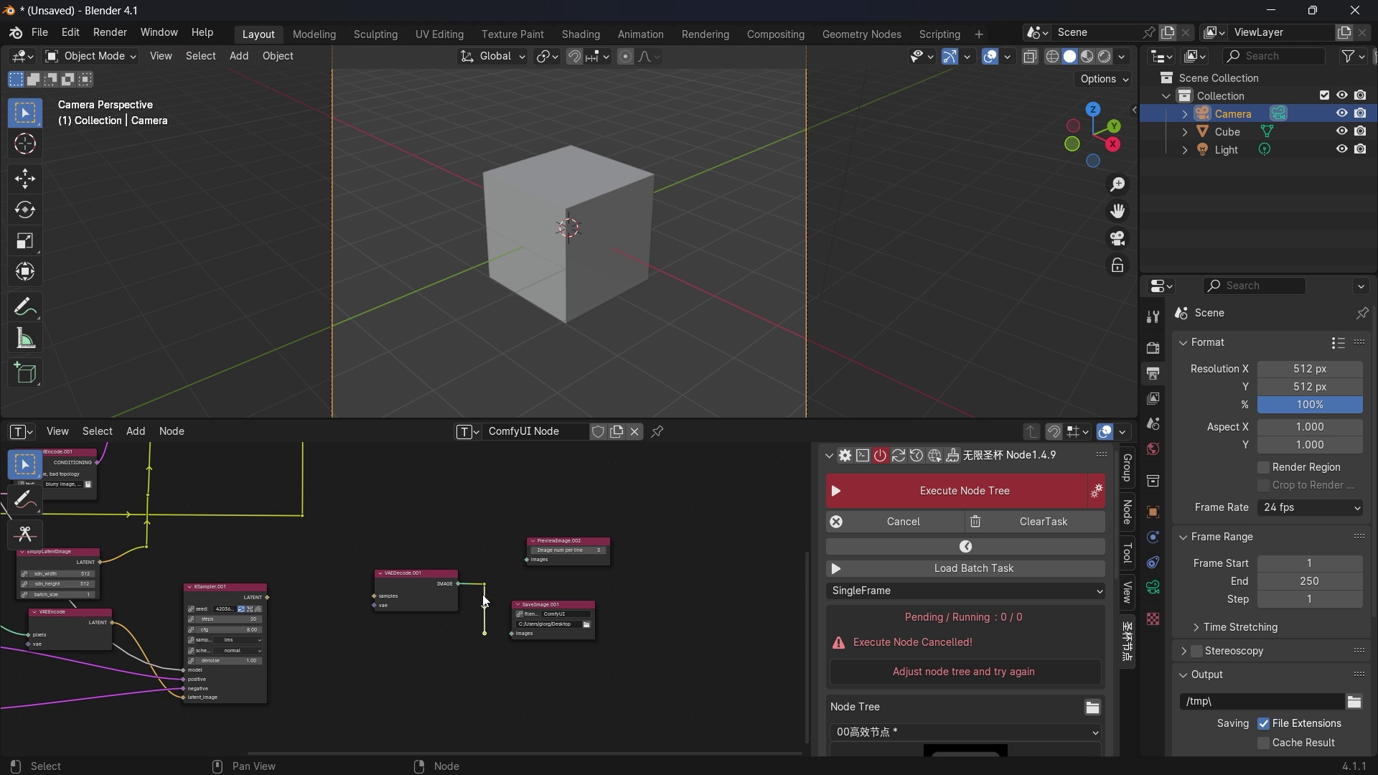
Step: Link the duplicated KSampler's LATENT to the duplicated VAEDecode's samples, and the CheckpointLoader's VAE to its vae input
scroll(485, 601, up, 2)
drag(188, 595, 356, 593)
scroll(356, 593, down, 4)
key(Home)
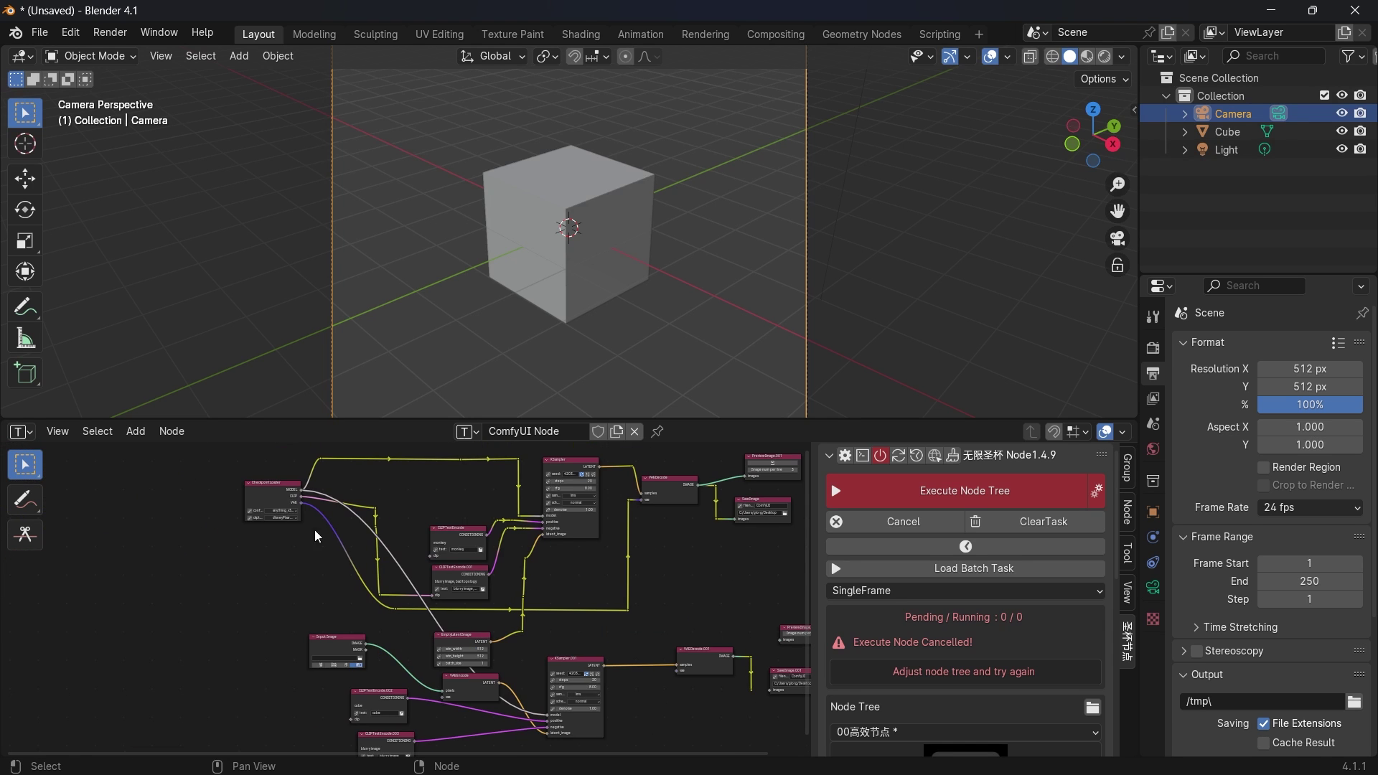
drag(300, 503, 665, 675)
scroll(665, 675, up, 3)
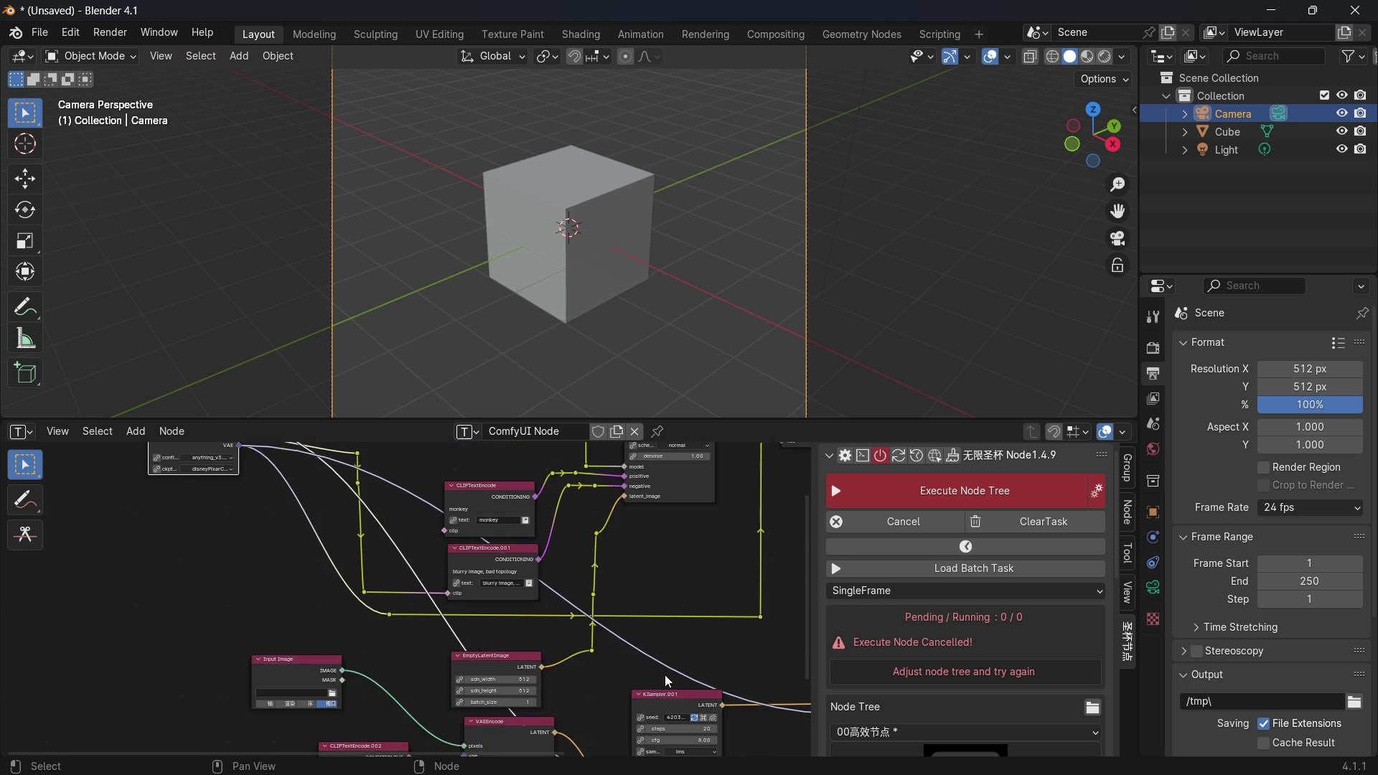
Step: In the maximized node editor, replace the duplicated VAEDecode's leftover reroutes with direct IMAGE links to its PreviewImage and SaveImage nodes
mouse_move(334, 543)
middle_down()
mouse_move(392, 472)
mouse_move(437, 548)
mouse_move(327, 567)
middle_up()
middle_drag(531, 577, 510, 518)
key(ctrl+space)
middle_drag(677, 514, 764, 630)
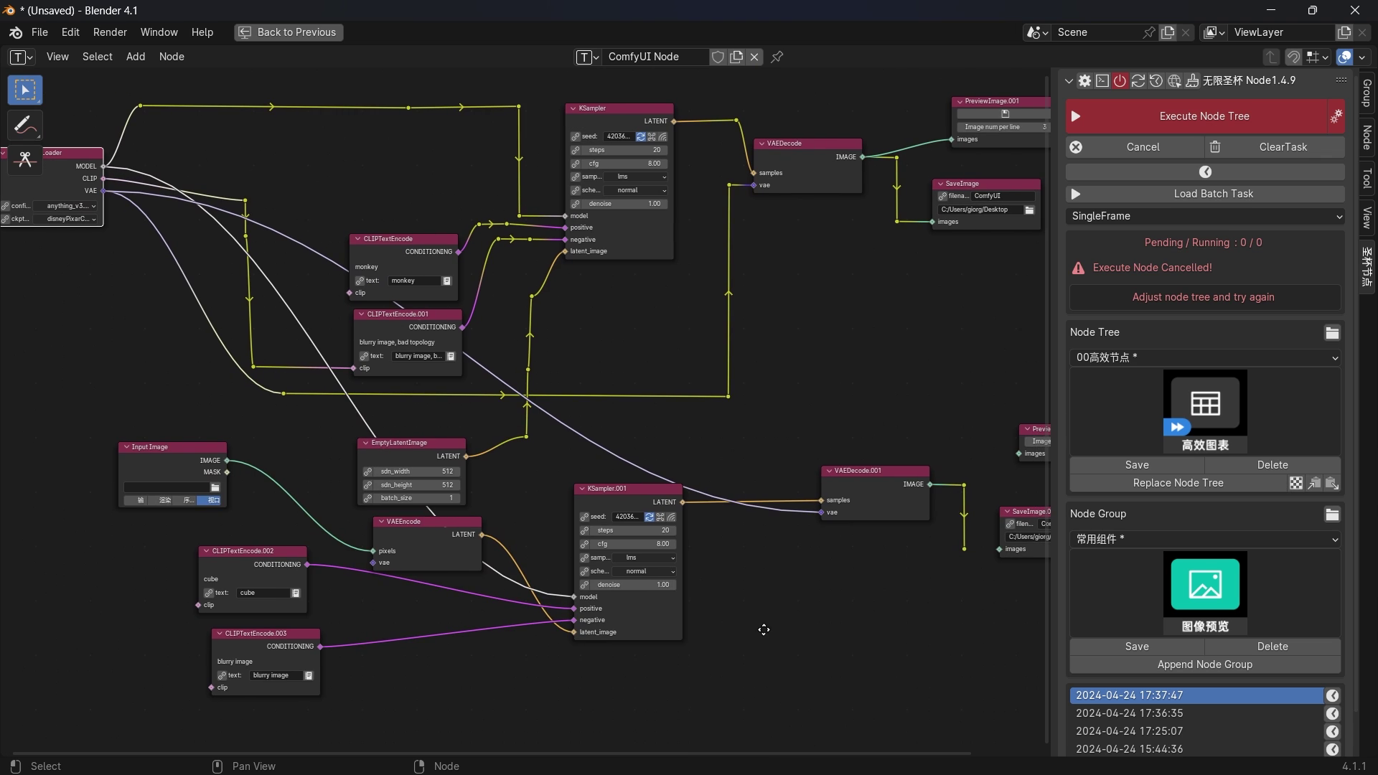
middle_drag(905, 594, 745, 606)
drag(809, 591, 856, 466)
key(x)
drag(771, 498, 906, 524)
click(674, 622)
Step: Execute the node tree with the added viewport image-to-image branch
scroll(672, 621, down, 3)
middle_drag(424, 587, 524, 586)
scroll(445, 612, up, 2)
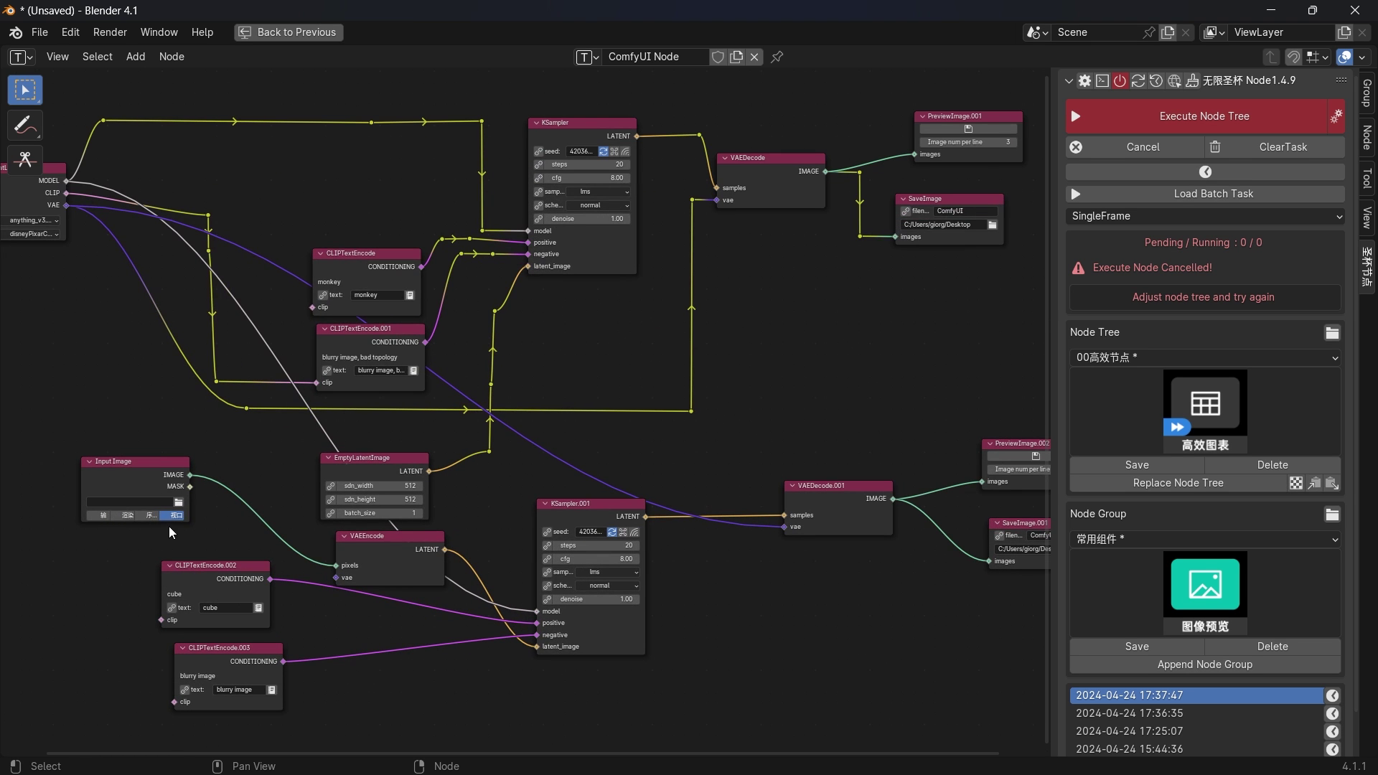
click(1174, 118)
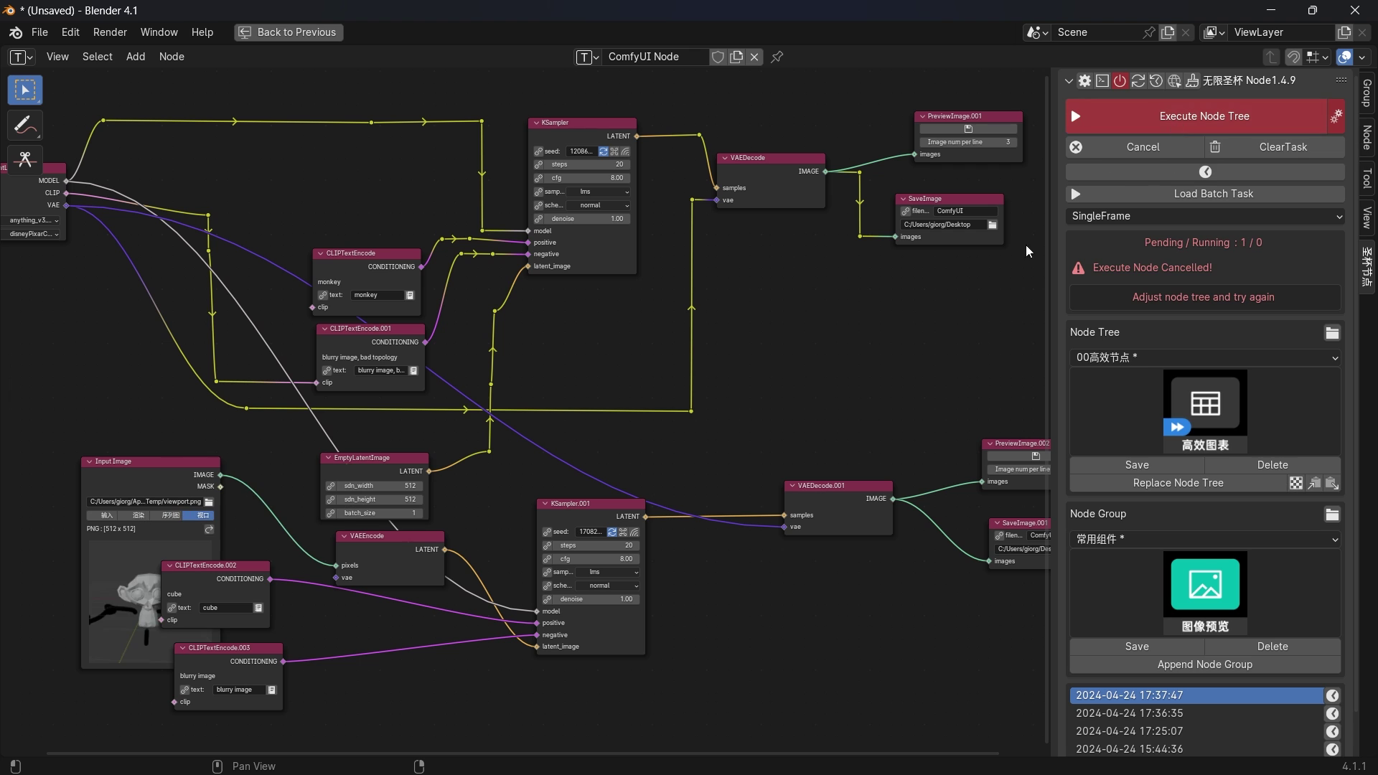
Step: Link the CheckpointLoader's CLIP to the clip inputs of CLIPTextEncode.002 and CLIPTextEncode.003, moving the Input Image node clear of them
drag(138, 477, 47, 424)
click(224, 606)
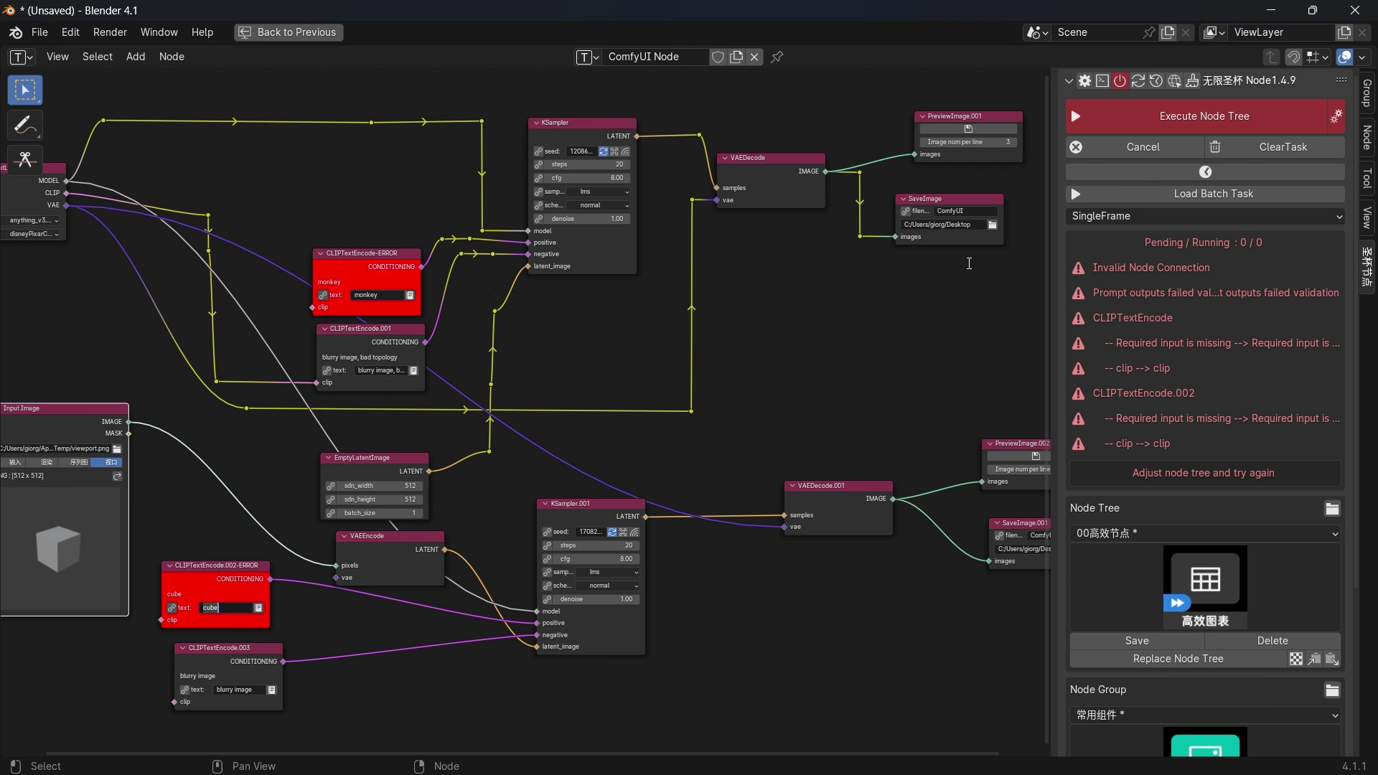
key(Return)
key(Home)
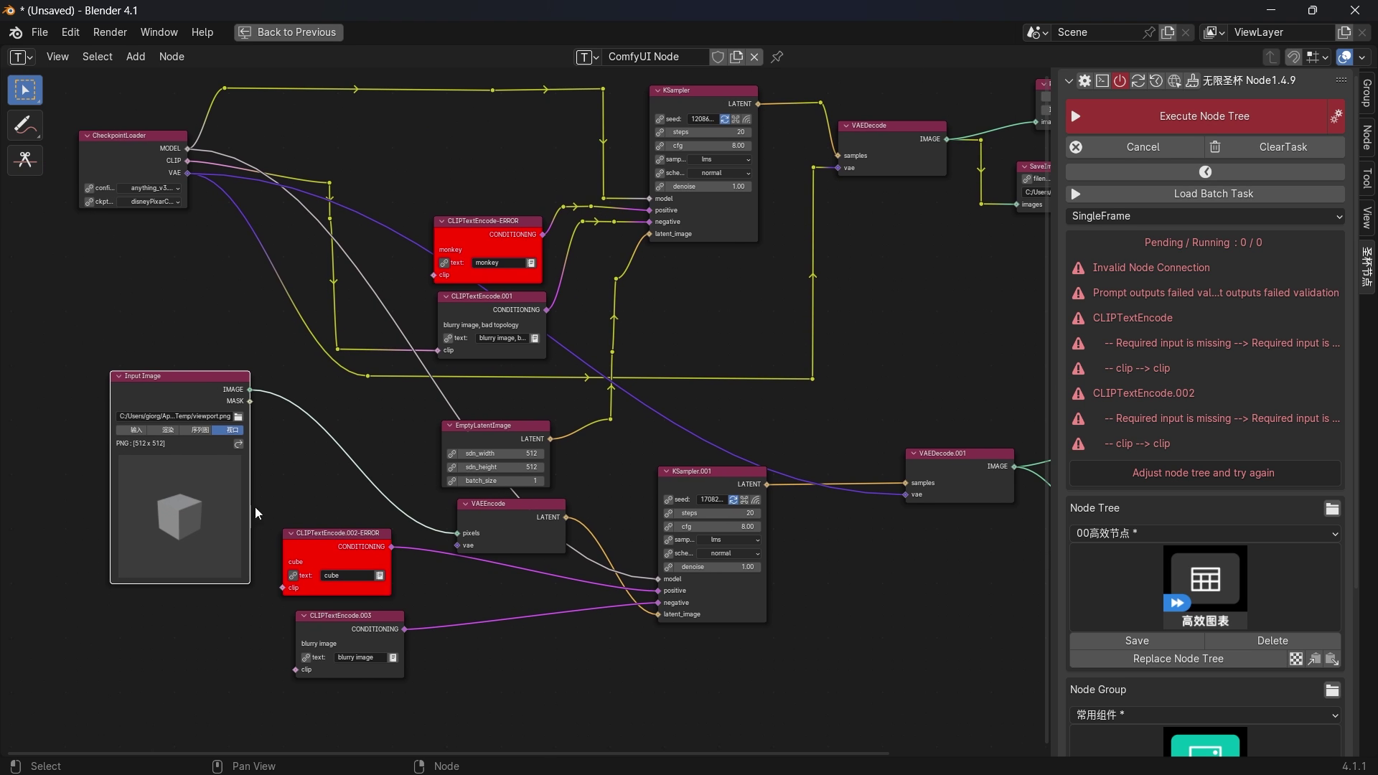
drag(190, 160, 292, 670)
drag(209, 530, 99, 550)
Step: Link the CheckpointLoader's VAE to the VAEEncode node's vae input and execute the node tree
click(1192, 116)
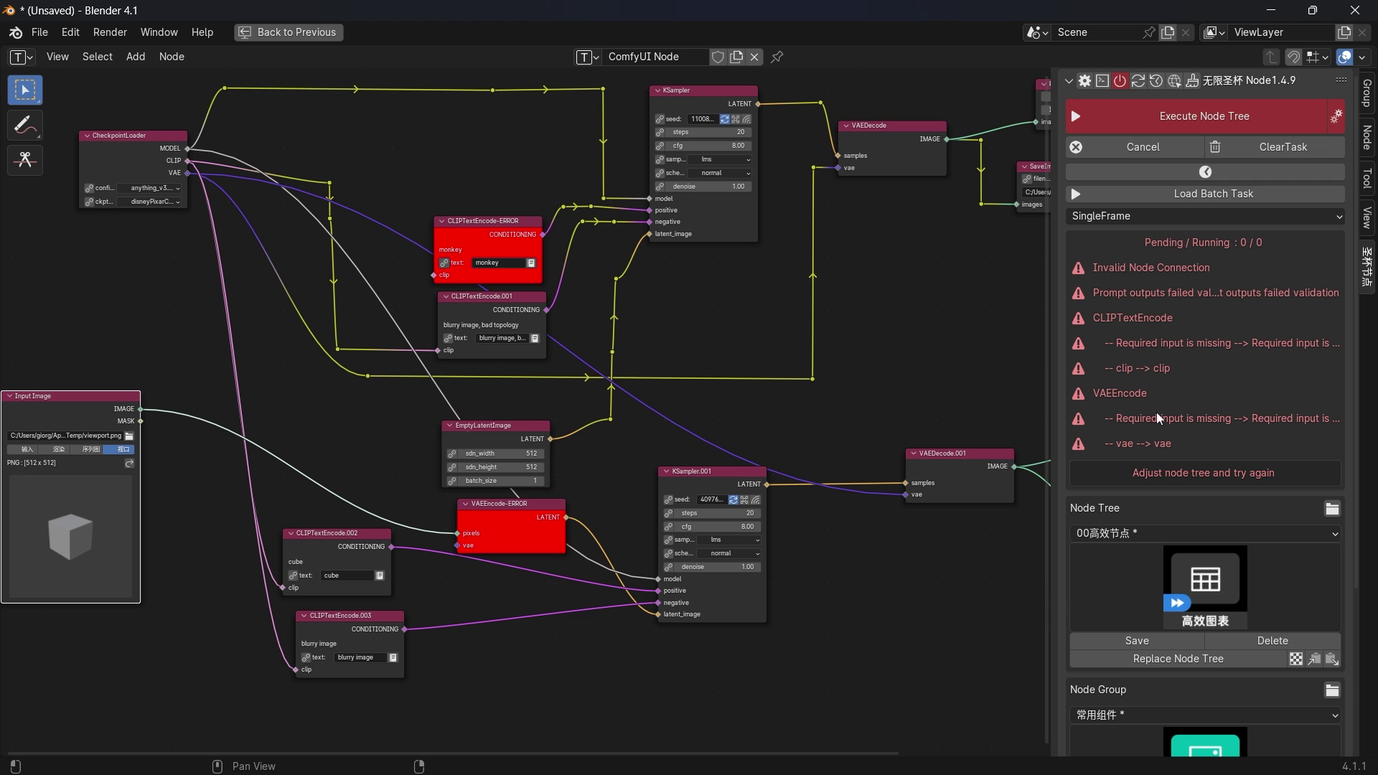
drag(457, 545, 188, 173)
click(1119, 116)
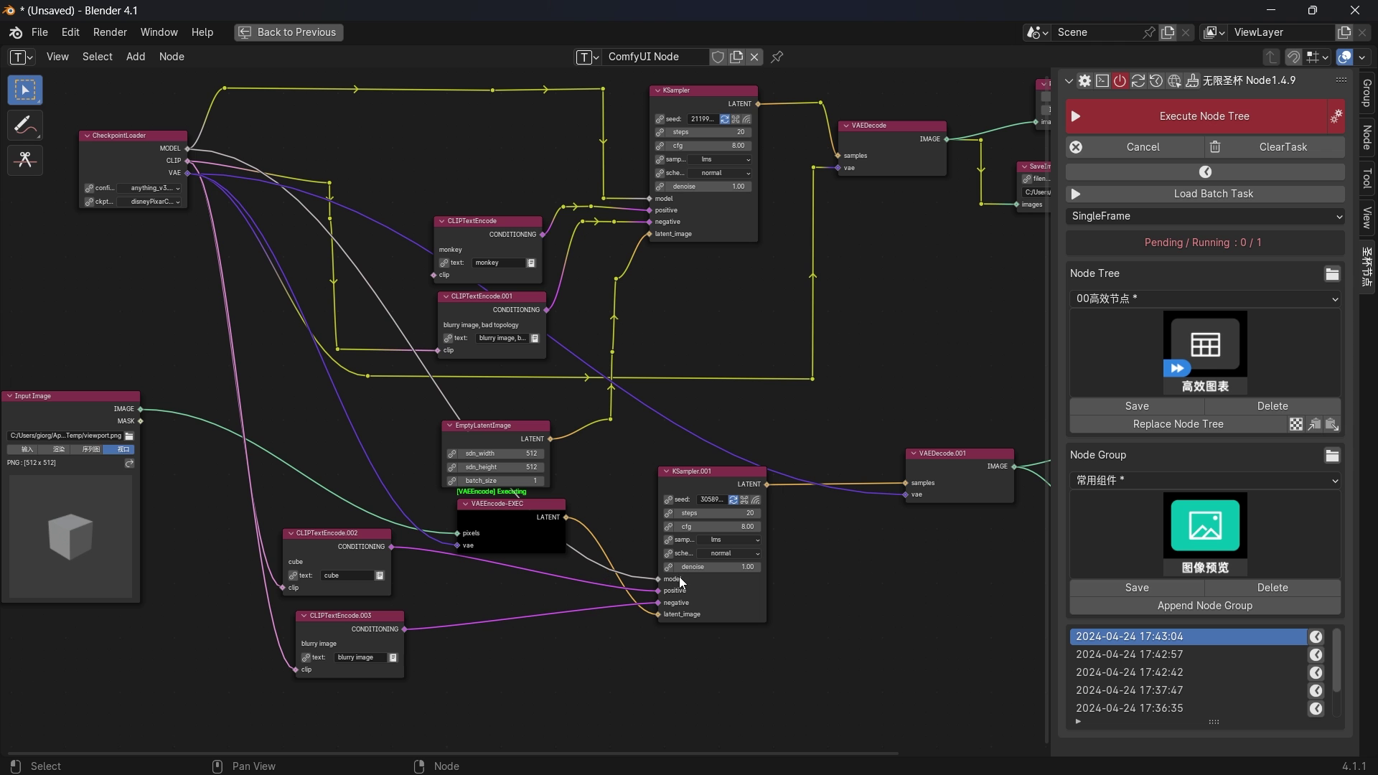
Step: Examine the image generated by the viewport branch in its PreviewImage node and at full size in the image viewer
middle_drag(866, 586, 846, 542)
scroll(546, 604, down, 3)
scroll(638, 585, up, 1)
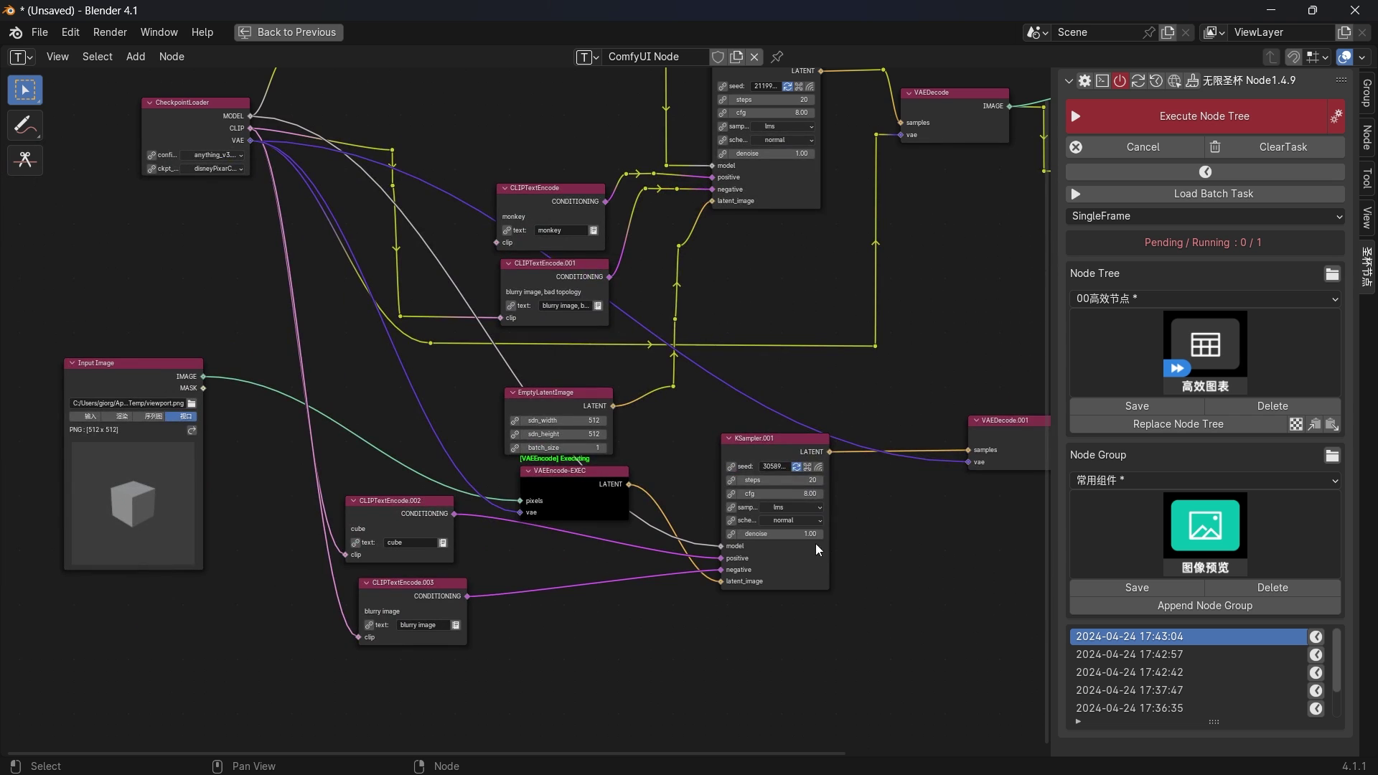
scroll(536, 416, up, 3)
middle_drag(745, 484, 348, 460)
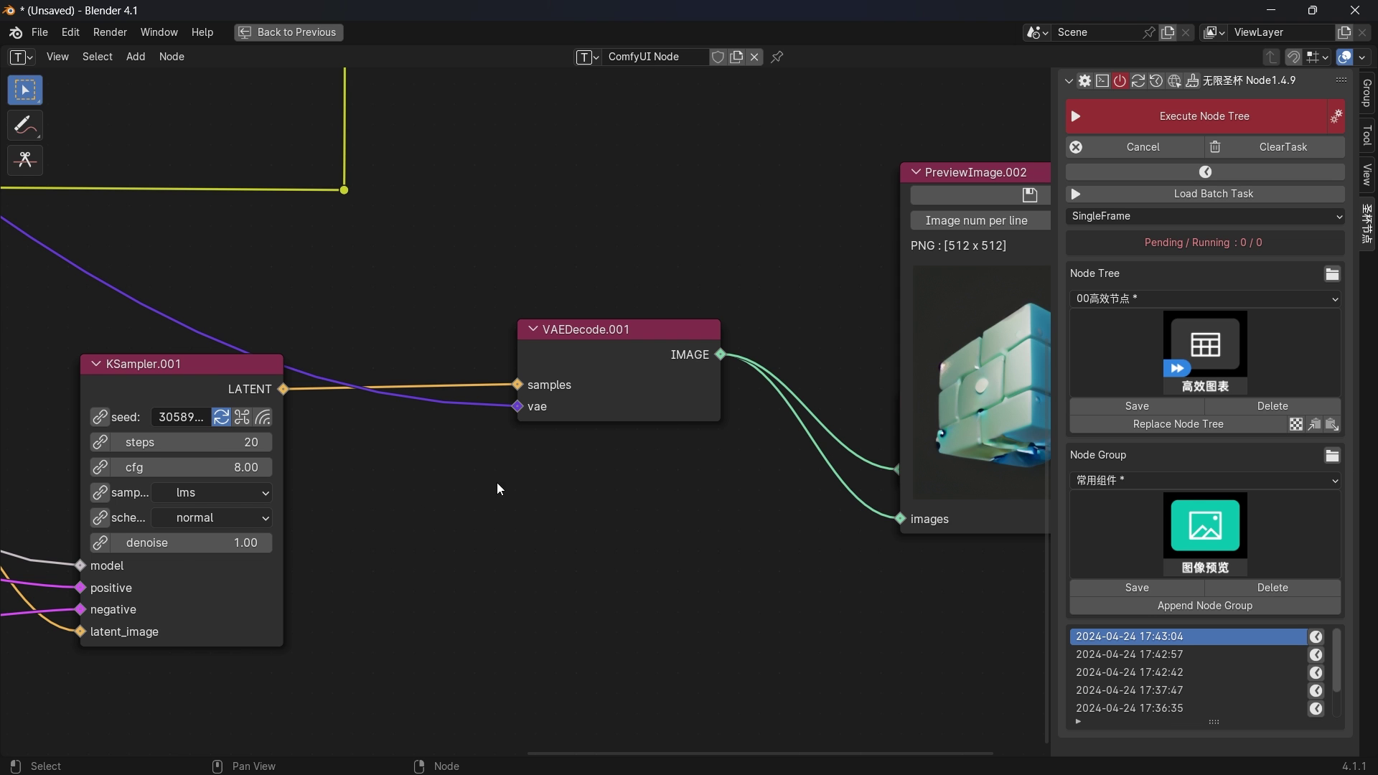
scroll(573, 389, down, 1)
middle_drag(684, 449, 506, 481)
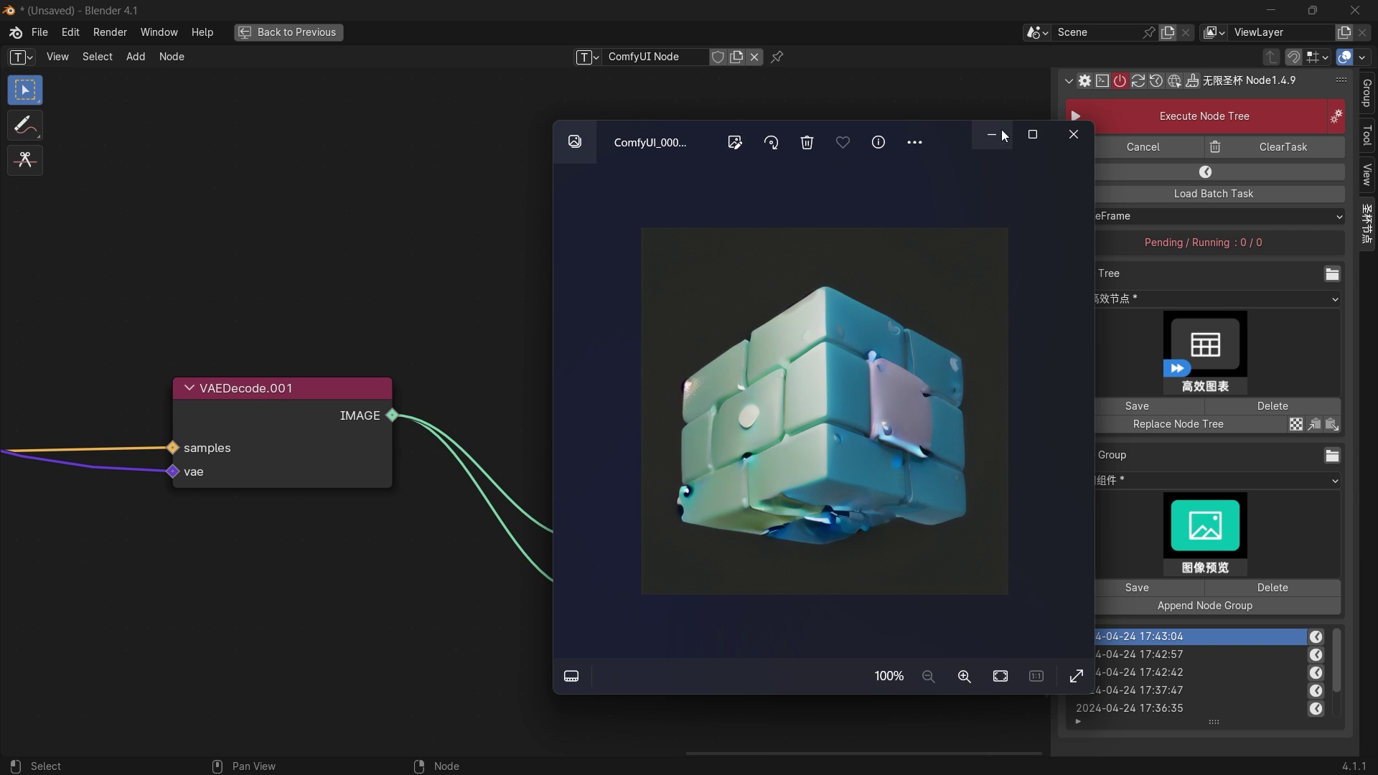
click(1069, 136)
scroll(224, 426, down, 2)
middle_drag(19, 455, 450, 429)
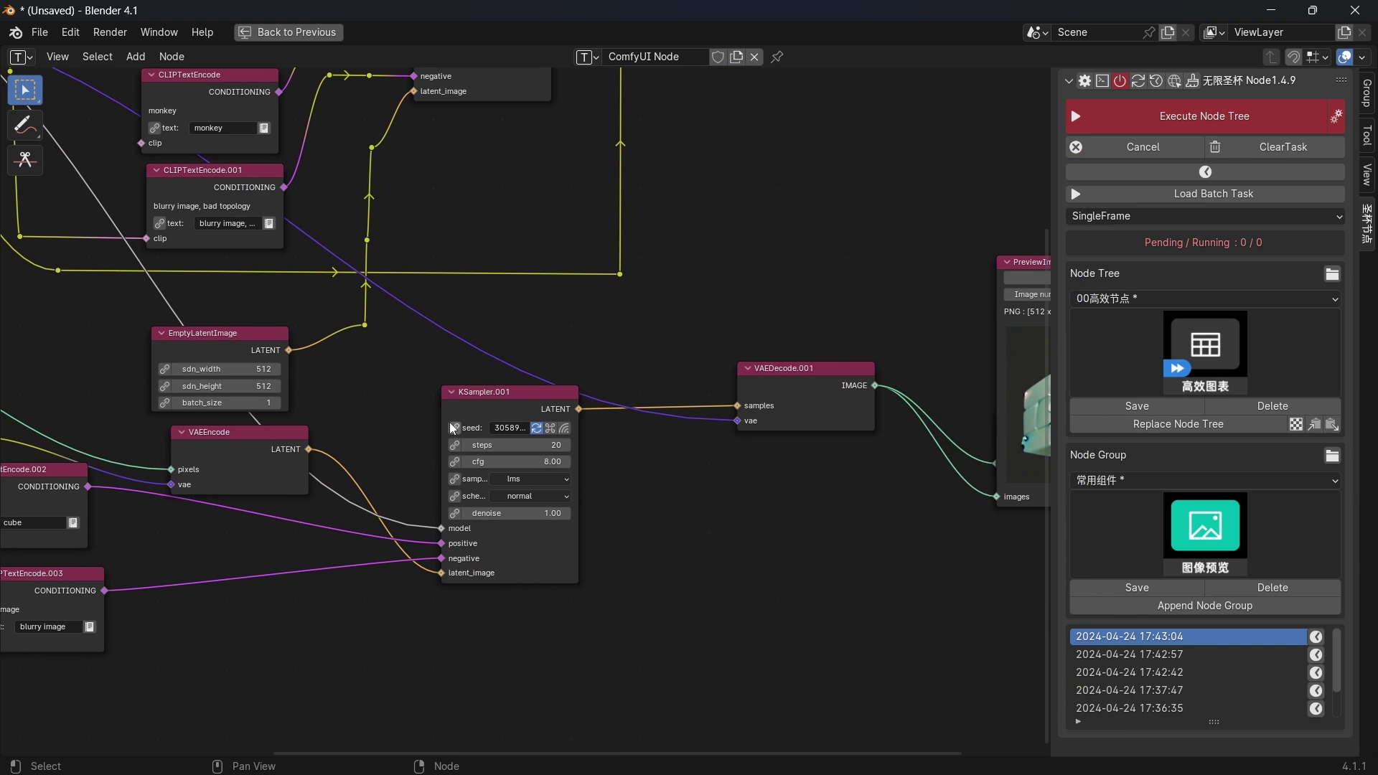
Step: Restore the split layout and replace the cube in the 3D viewport with a Monkey mesh
key(ctrl+space)
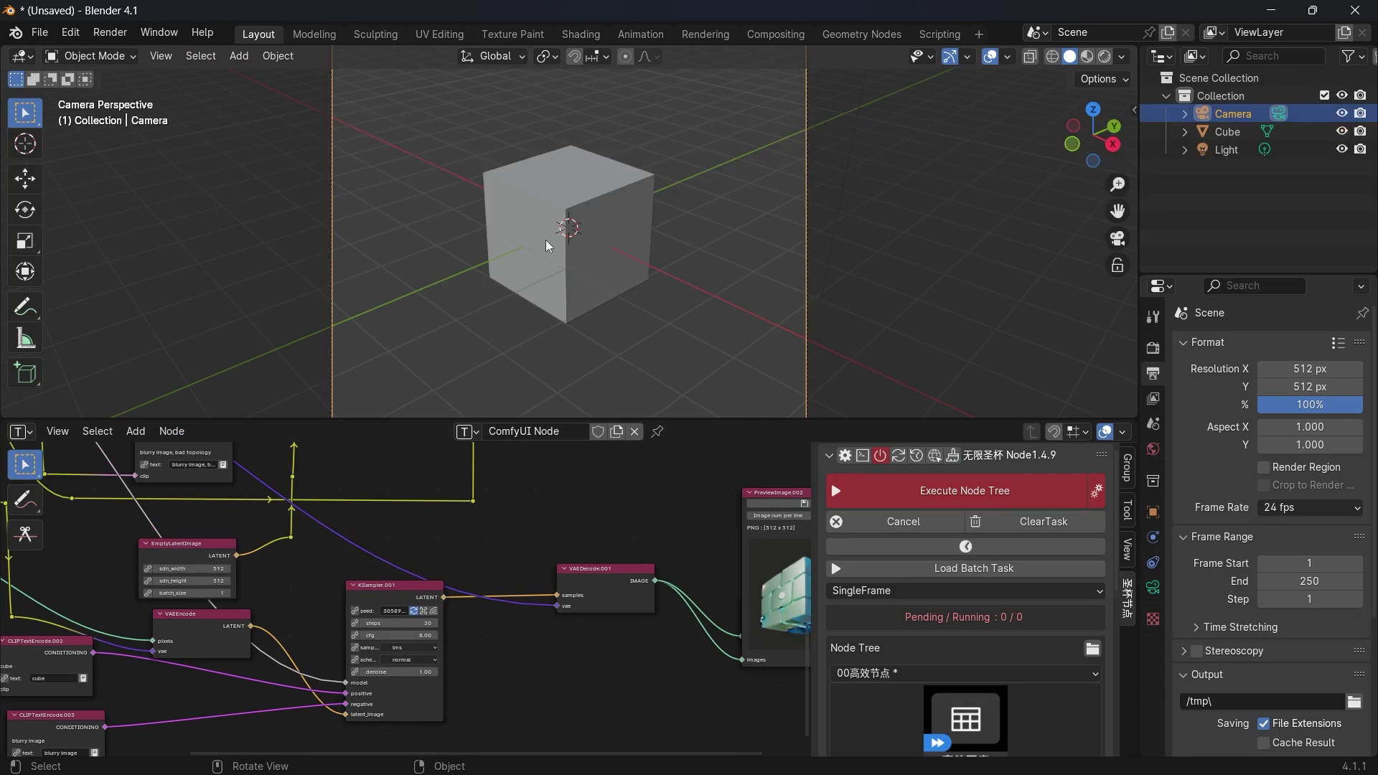
click(548, 246)
key(x)
click(535, 308)
key(shift+a)
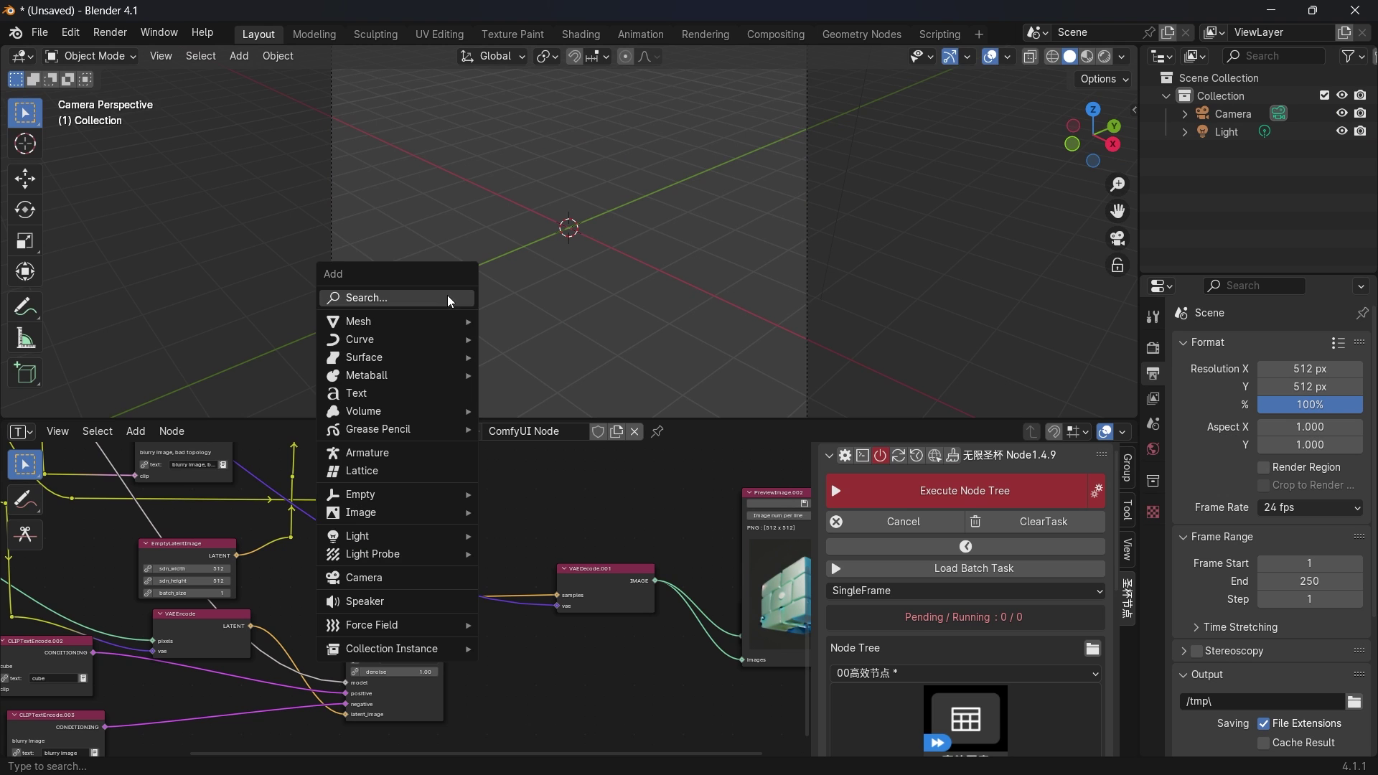
mouse_move(446, 325)
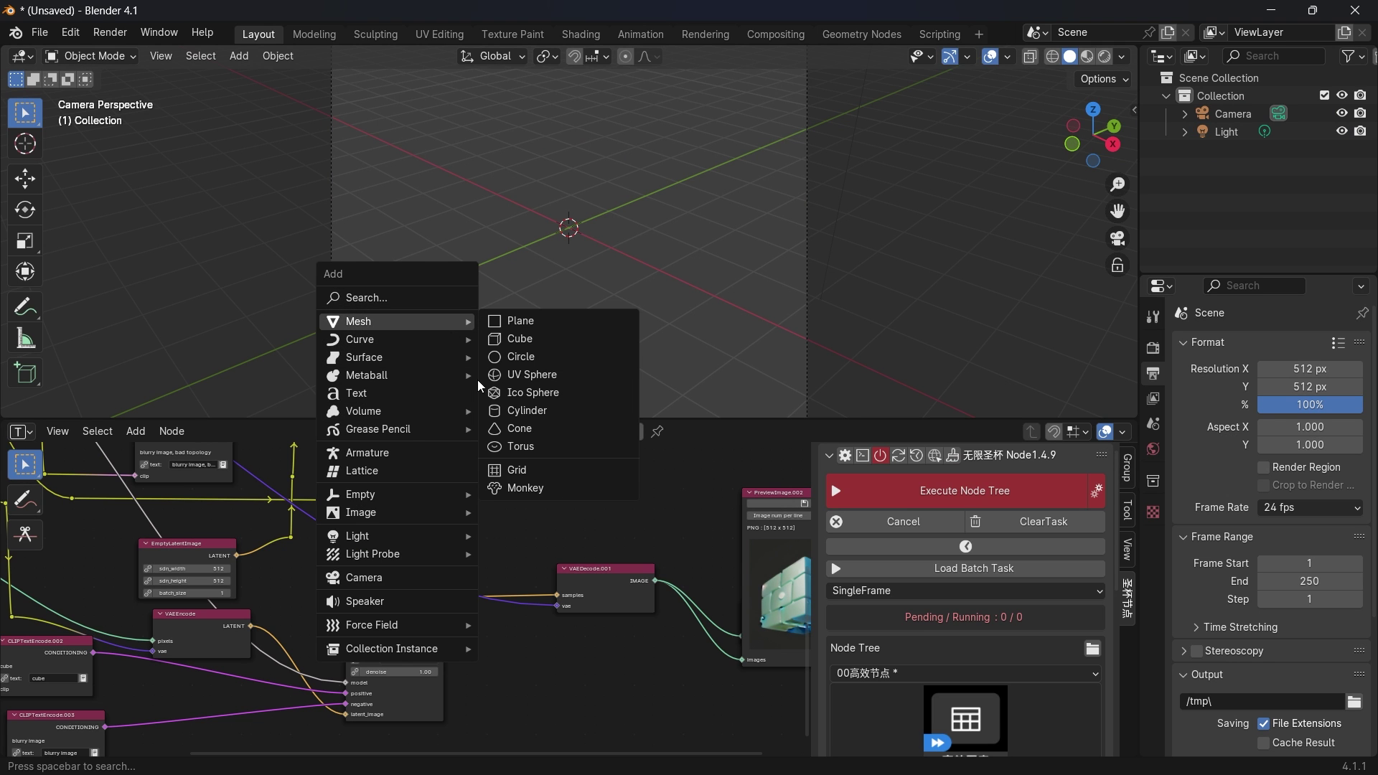
click(578, 489)
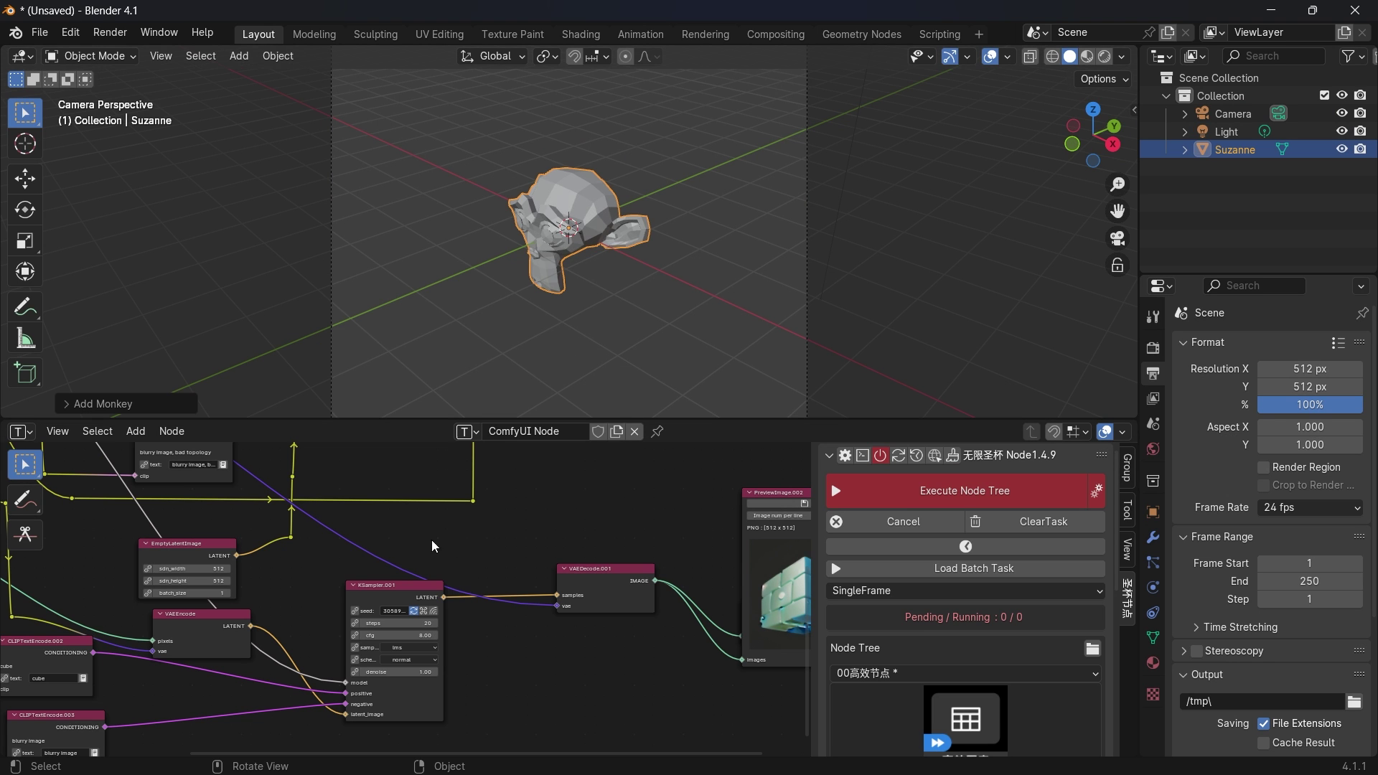
Step: Add a ControlNetLoader node below and to the left of the duplicated CLIPTextEncode nodes
middle_drag(226, 689, 421, 549)
scroll(410, 597, up, 4)
middle_drag(310, 587, 528, 597)
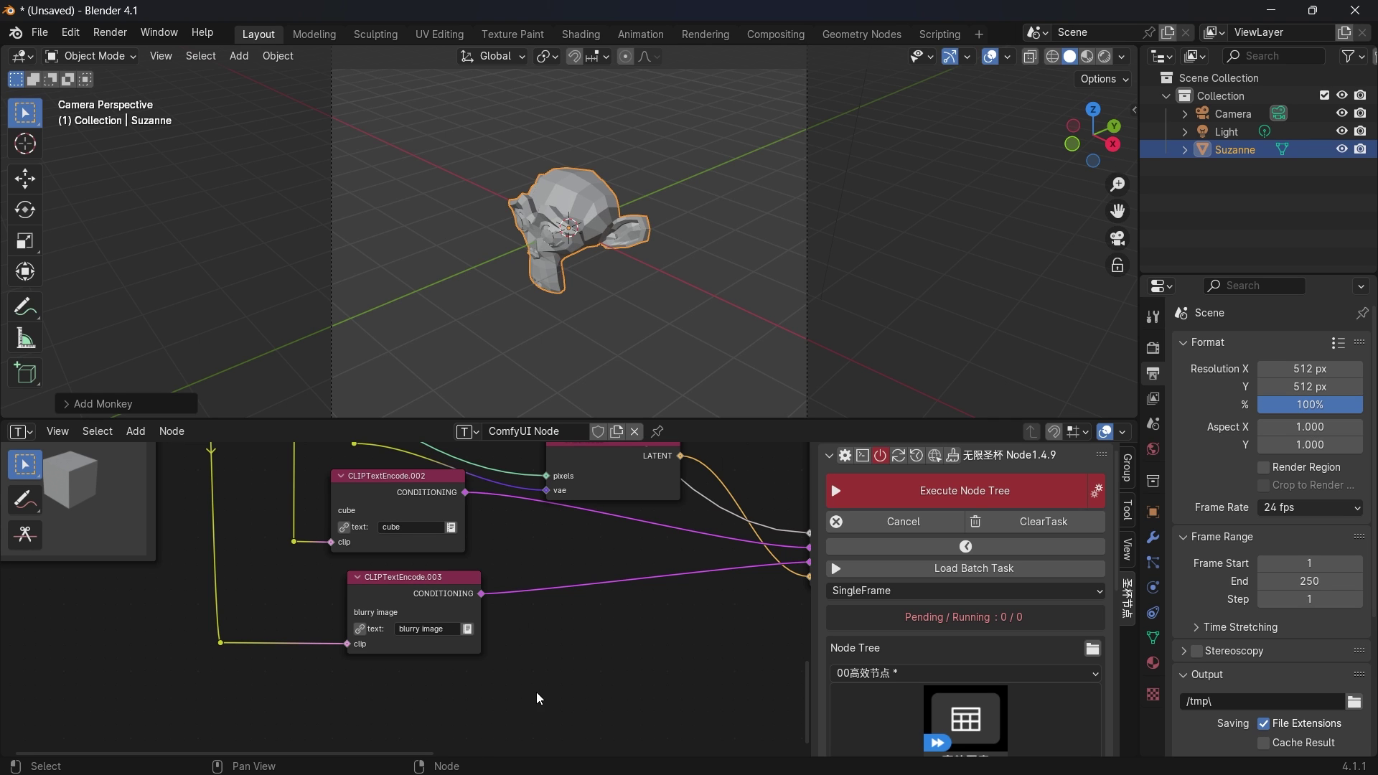
middle_drag(536, 692, 579, 673)
key(shift+a)
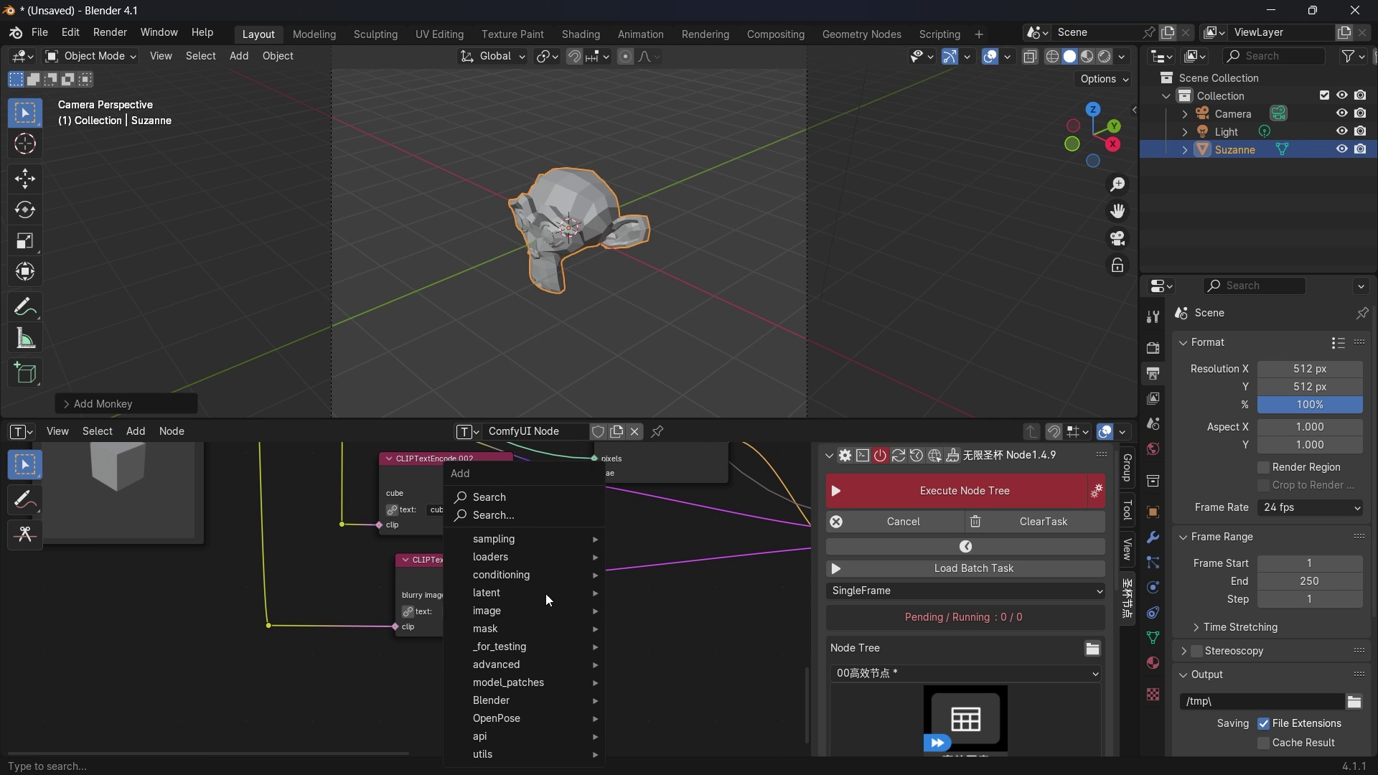
click(529, 492)
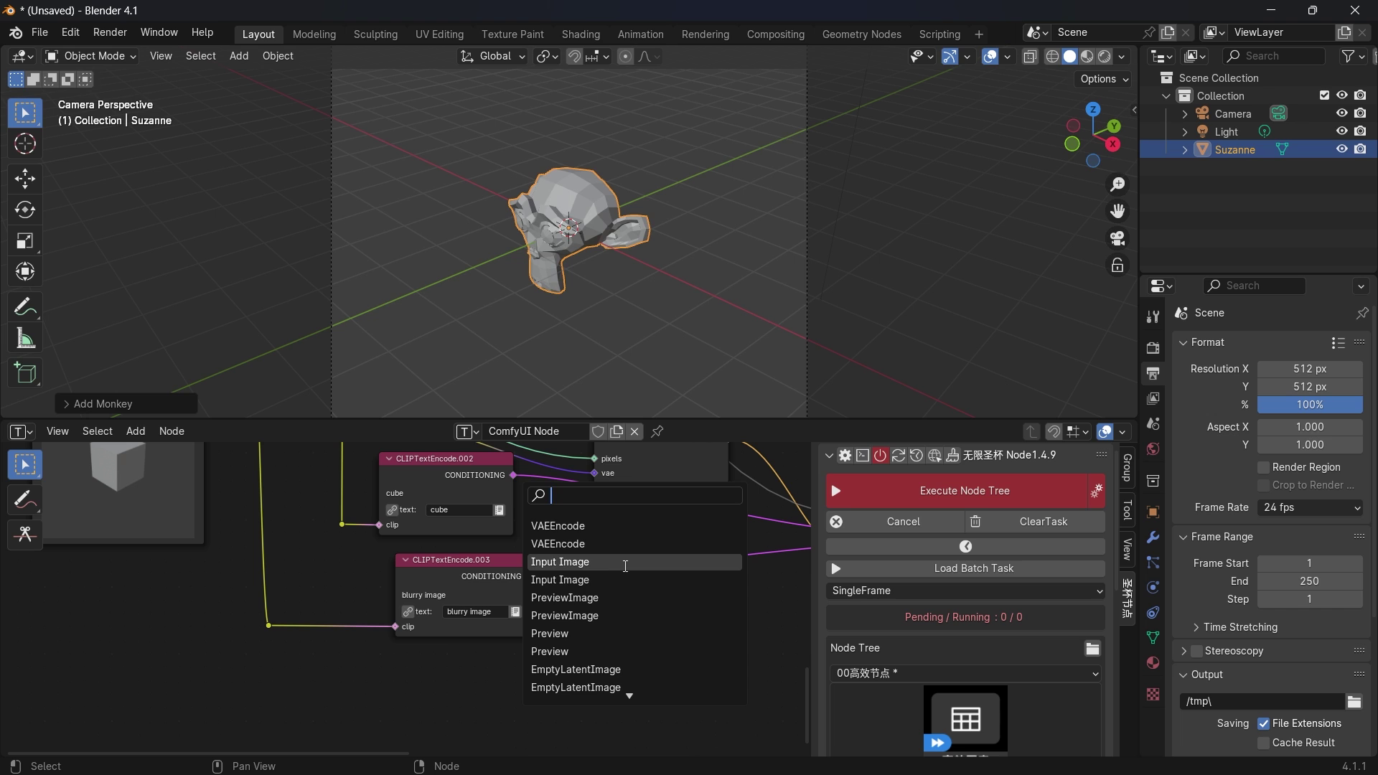
text(contro)
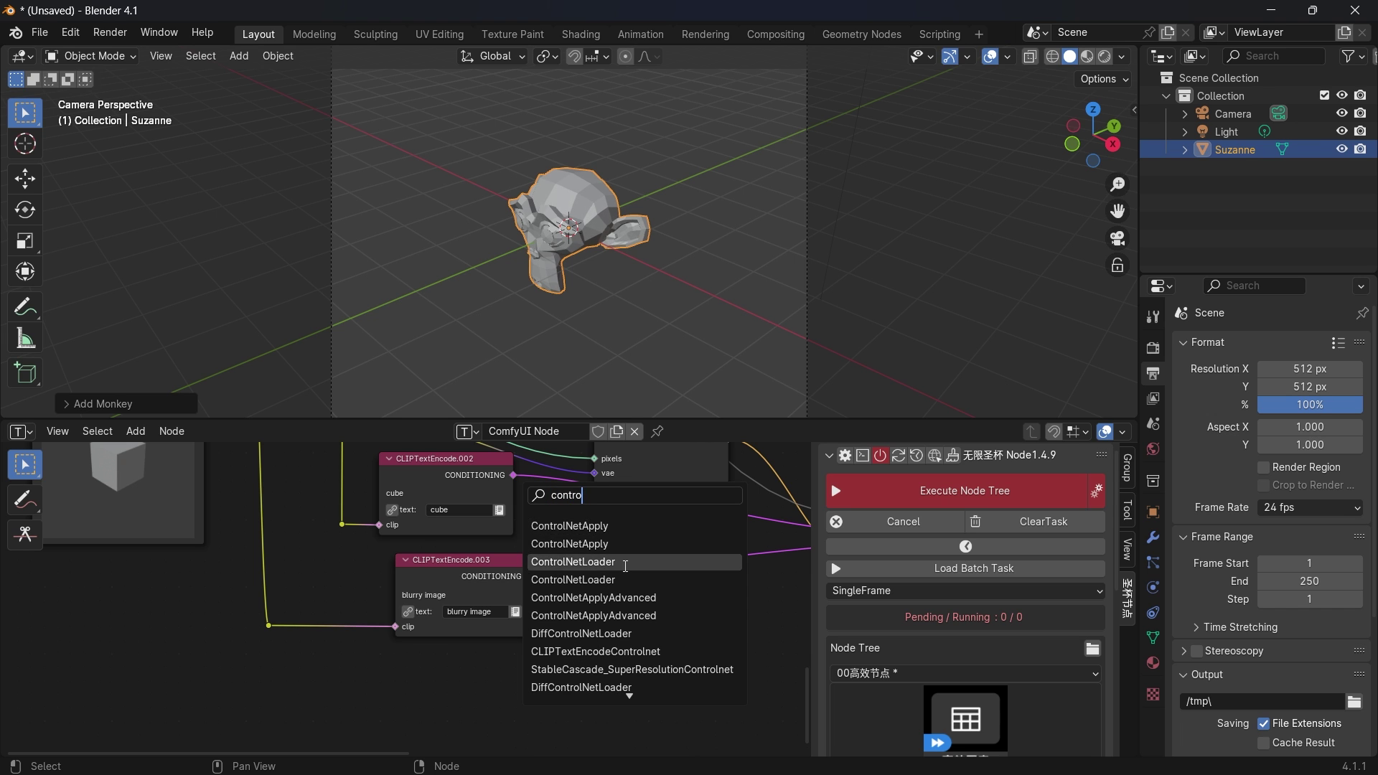
click(626, 566)
click(46, 661)
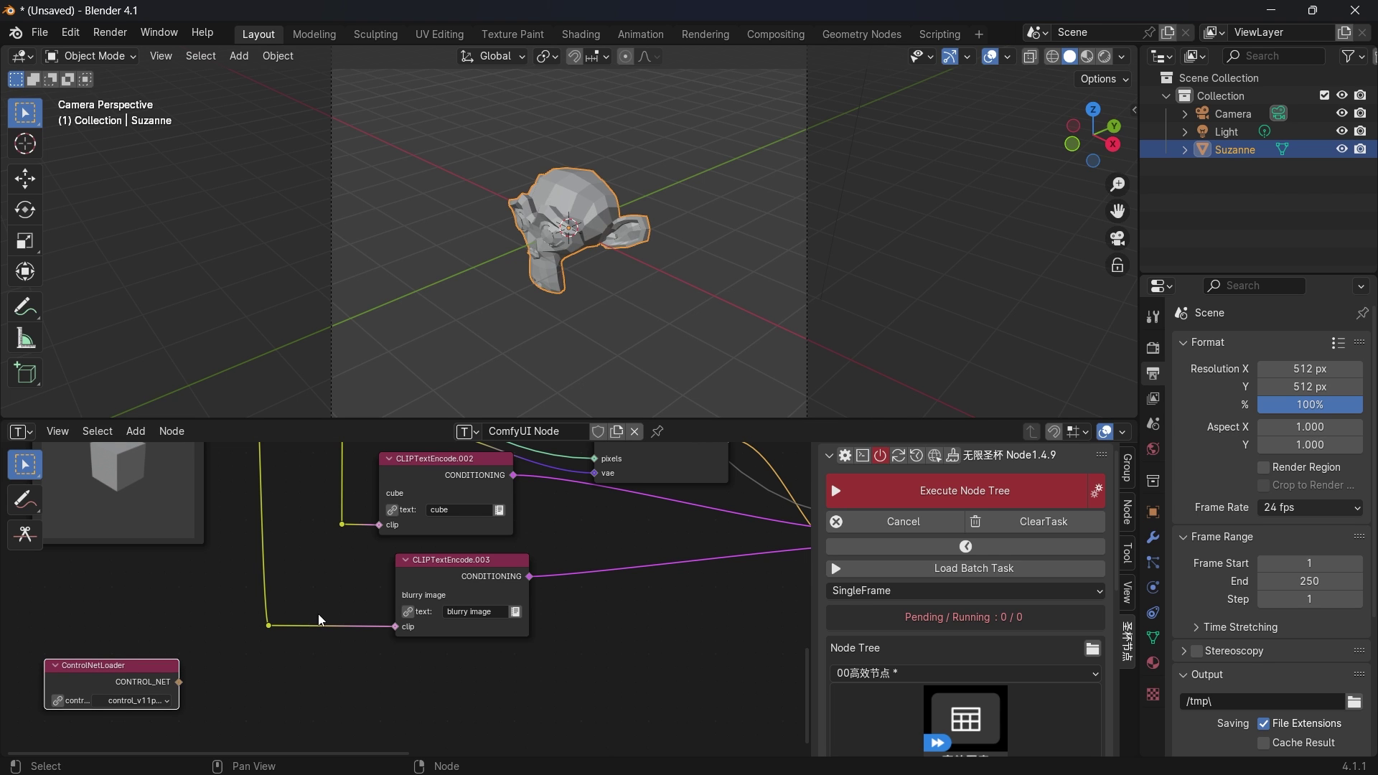
Step: Add a ControlNetApply node beside CLIPTextEncode.003 and link the ControlNetLoader's CONTROL_NET to its control_net input
scroll(317, 613, down, 1)
key(shift+a)
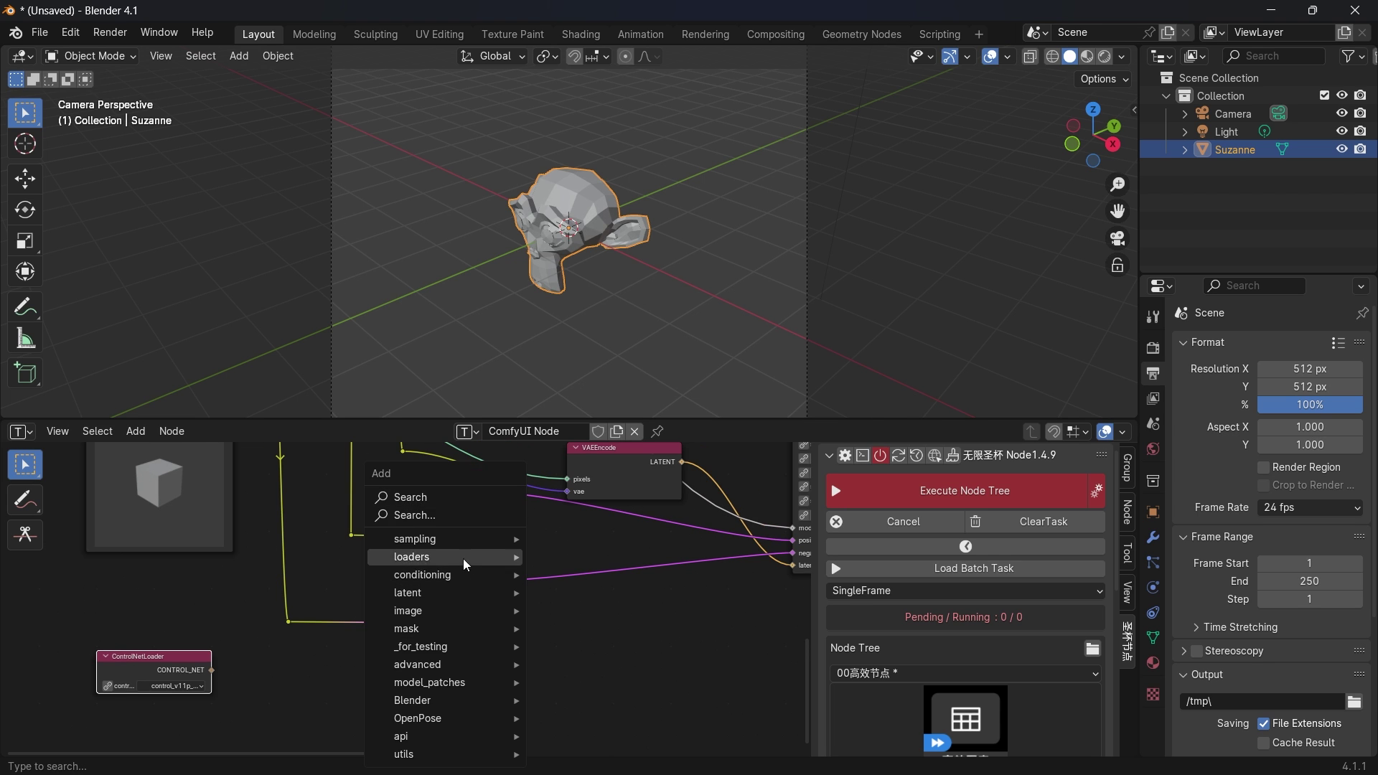
click(460, 499)
text(control)
key(Return)
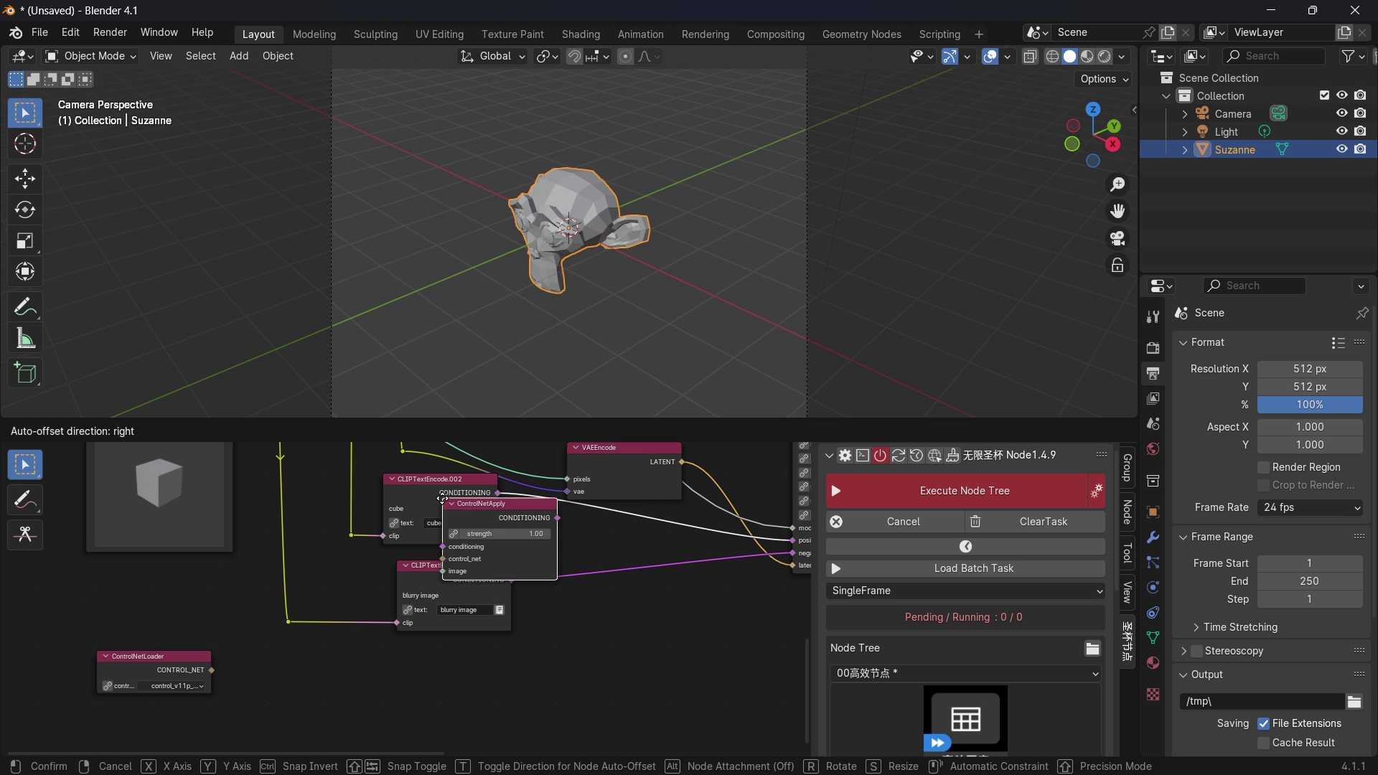
click(533, 623)
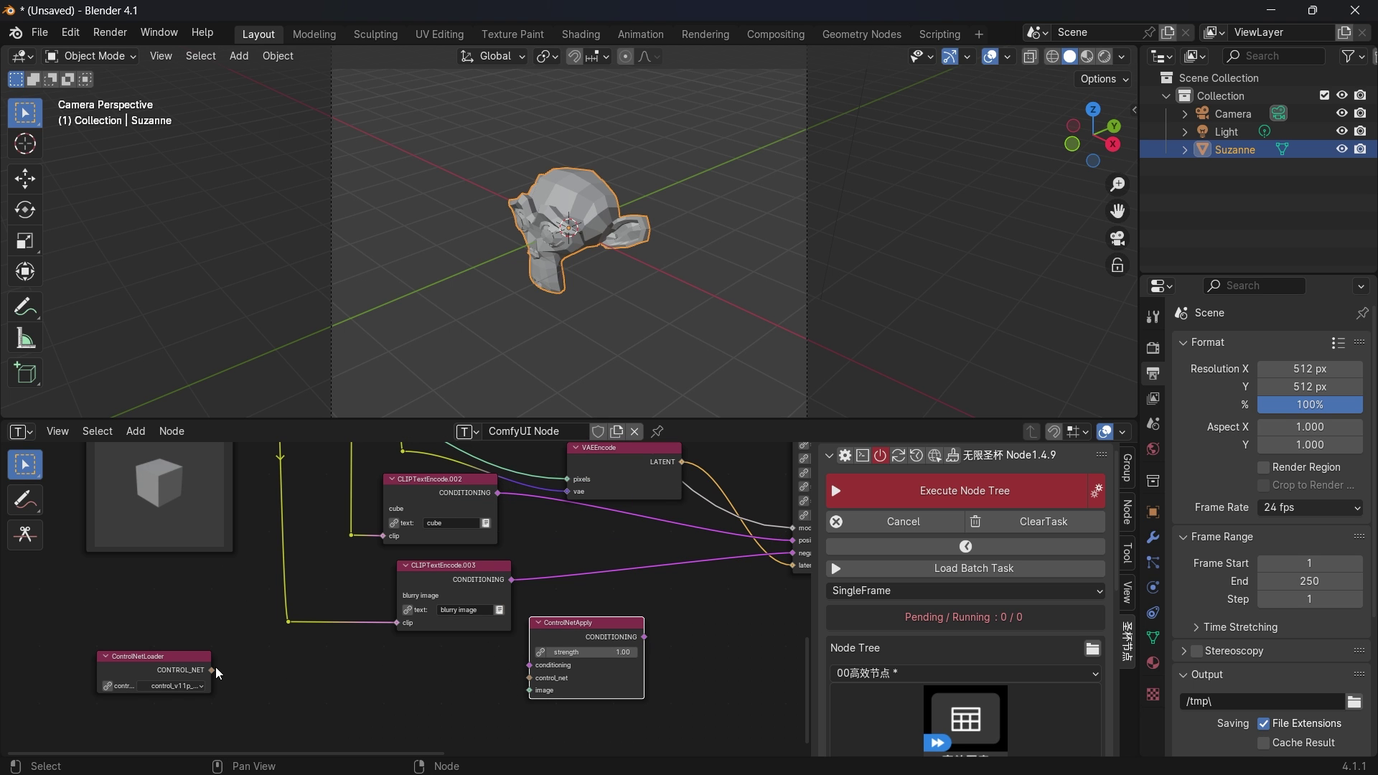
drag(211, 669, 540, 683)
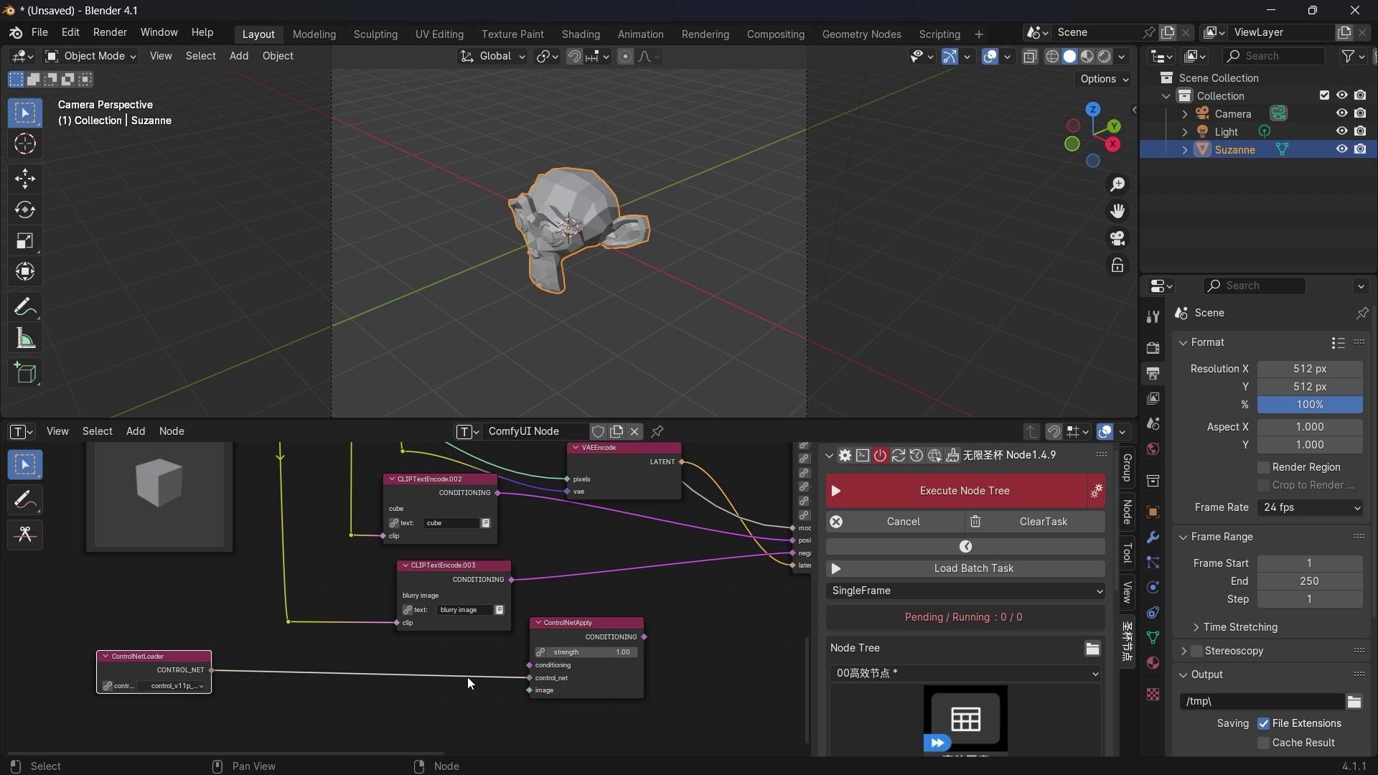
Step: Route CLIPTextEncode.002's CONDITIONING through the ControlNetApply node into the positive input of KSampler.001
middle_drag(481, 604, 409, 613)
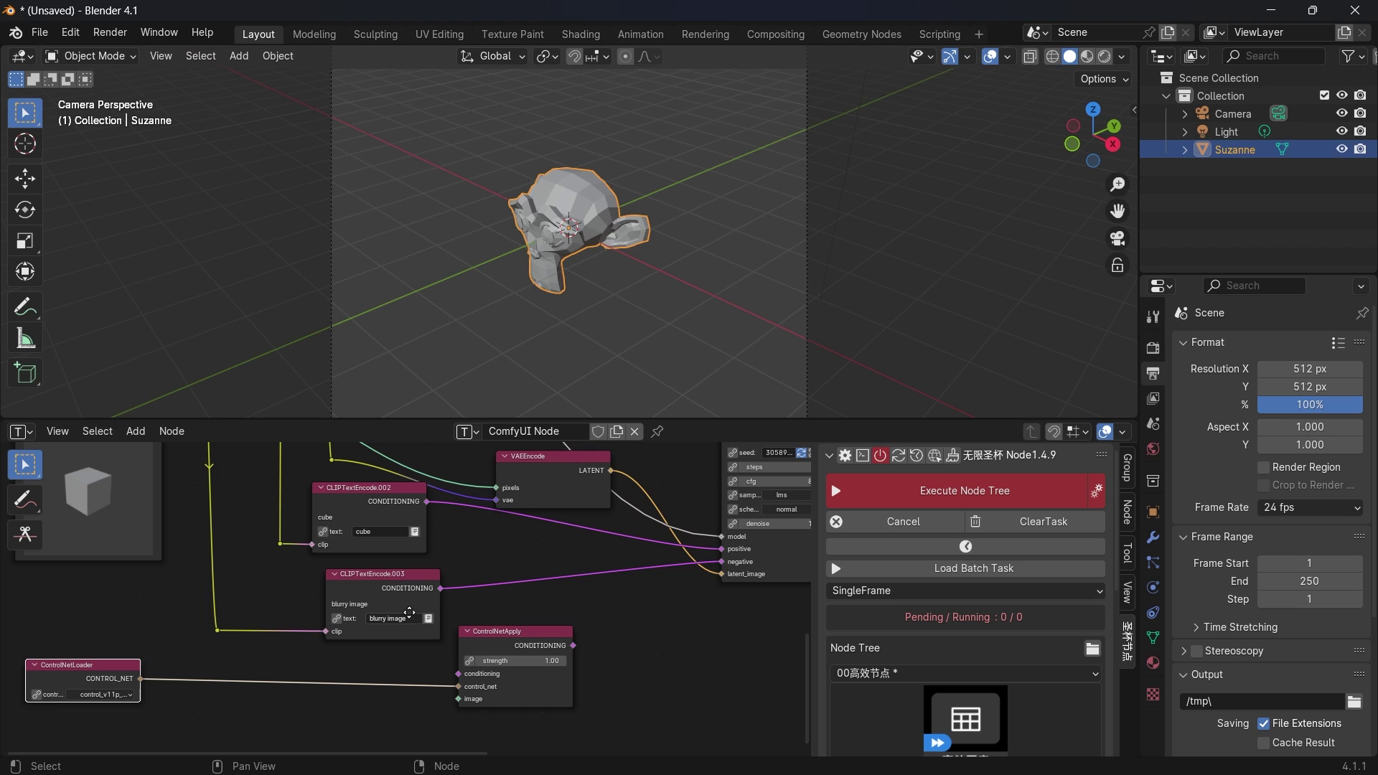
middle_drag(409, 612, 373, 628)
drag(392, 516, 423, 689)
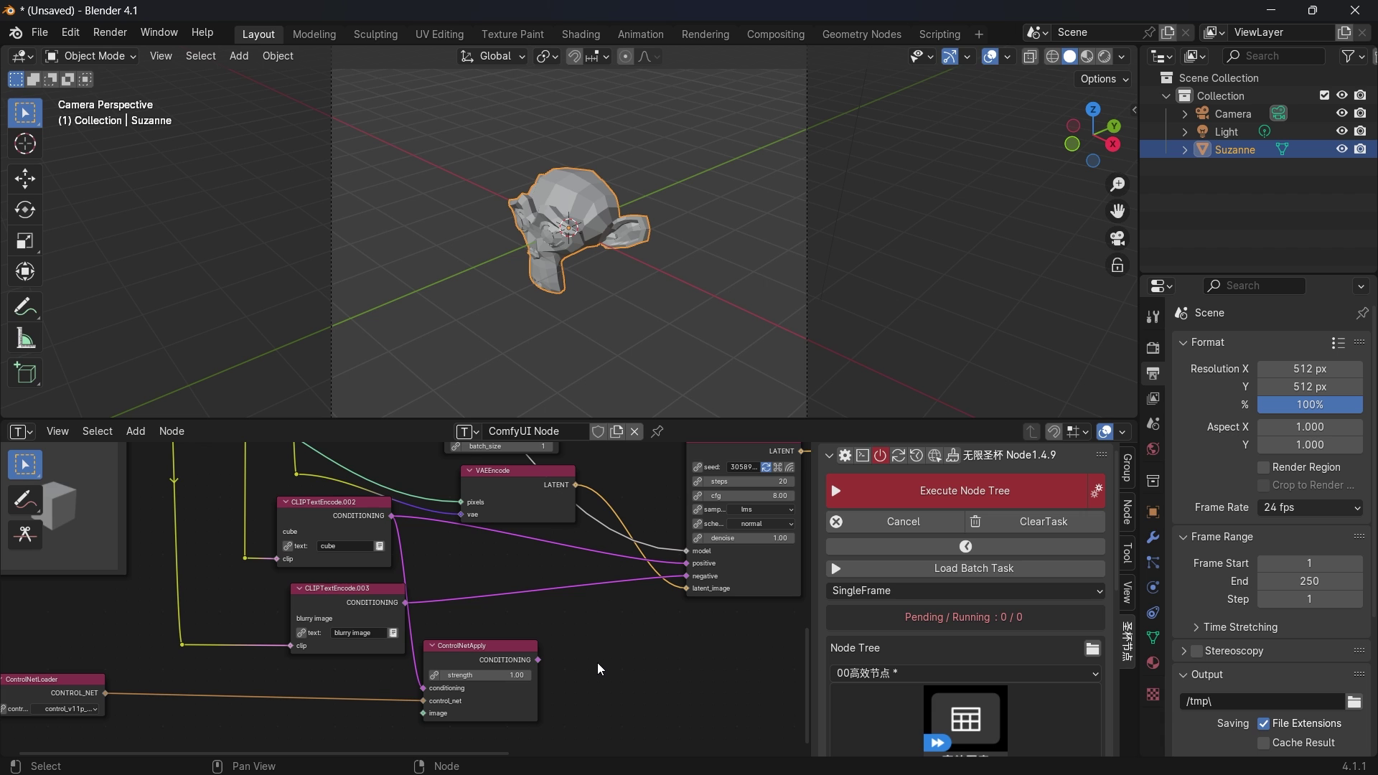
drag(543, 661, 689, 567)
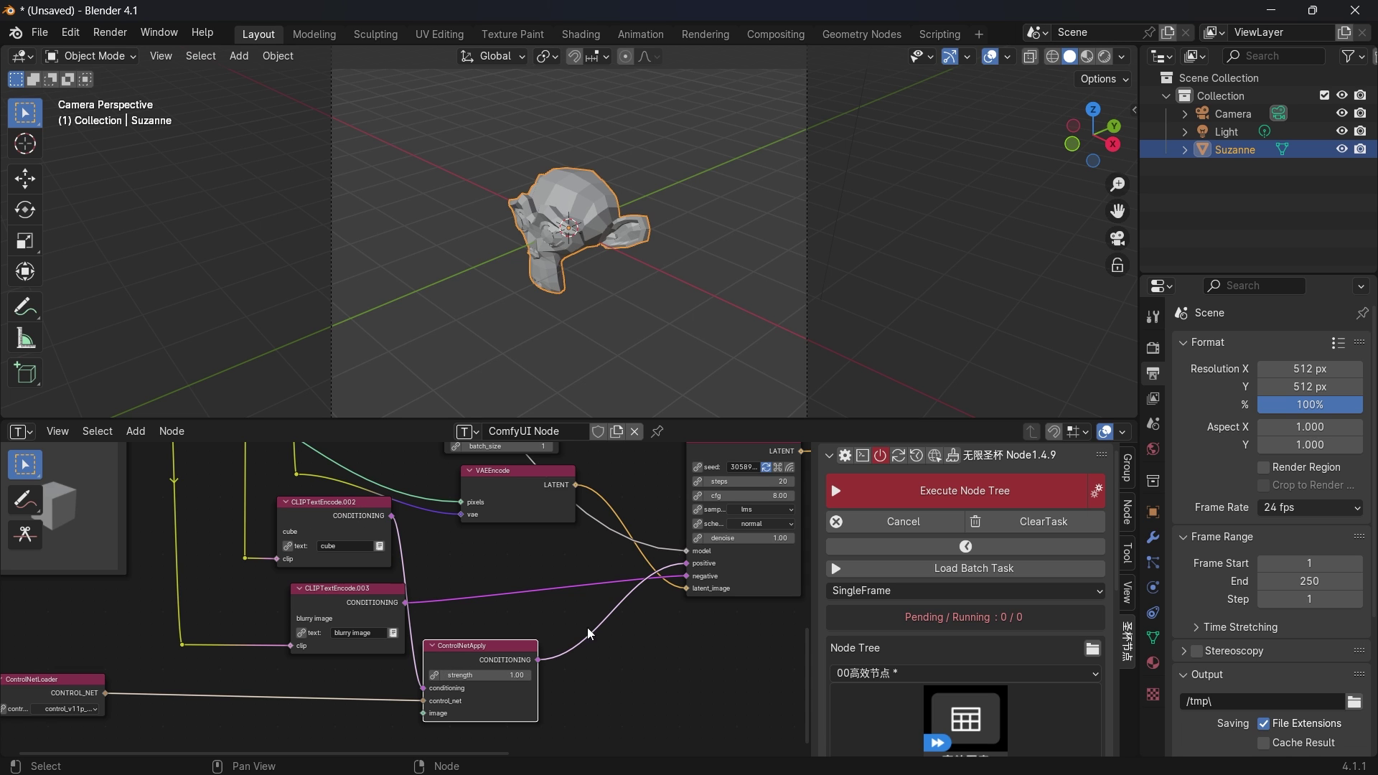
Step: Choose control_v11p_sd15_openpose.pth as the ControlNetLoader's model
click(69, 709)
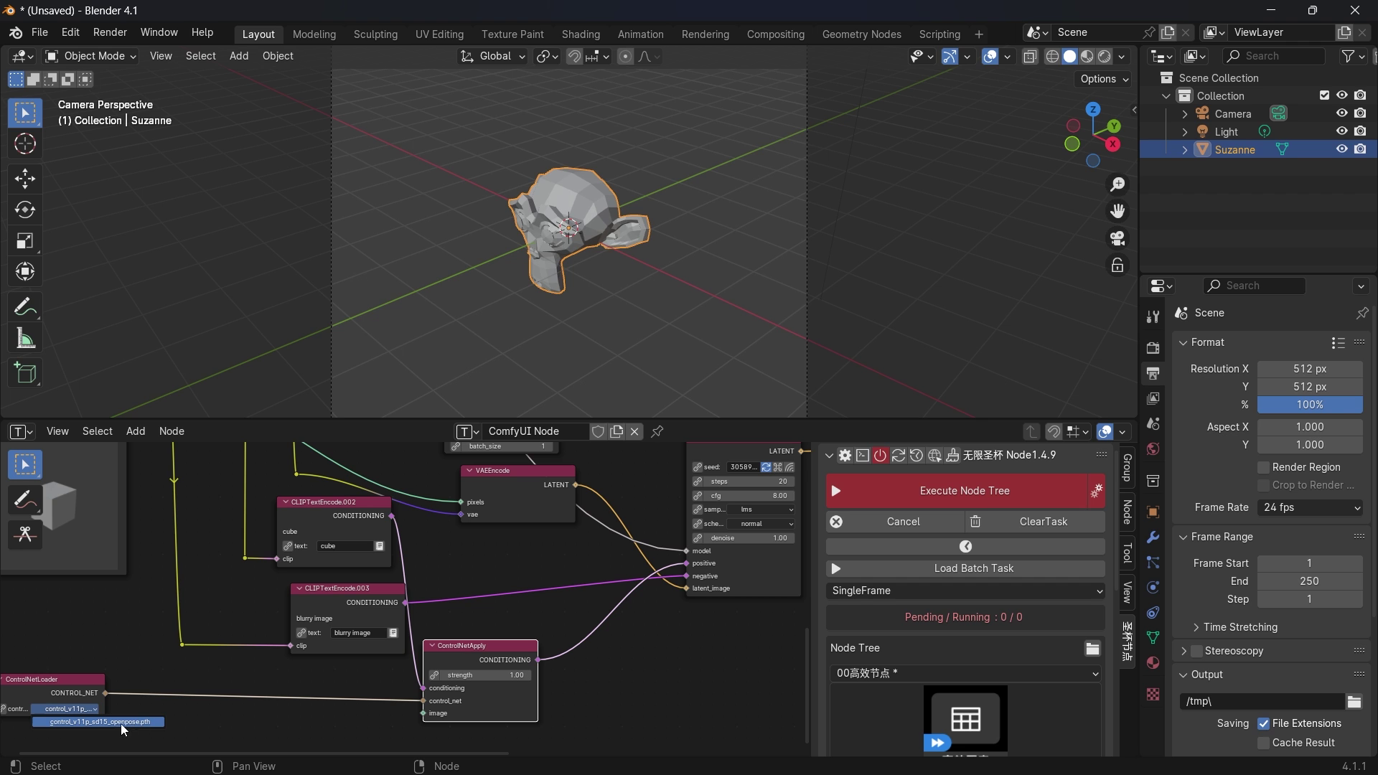
click(142, 725)
scroll(162, 696, up, 3)
middle_drag(149, 691, 235, 668)
scroll(502, 587, down, 3)
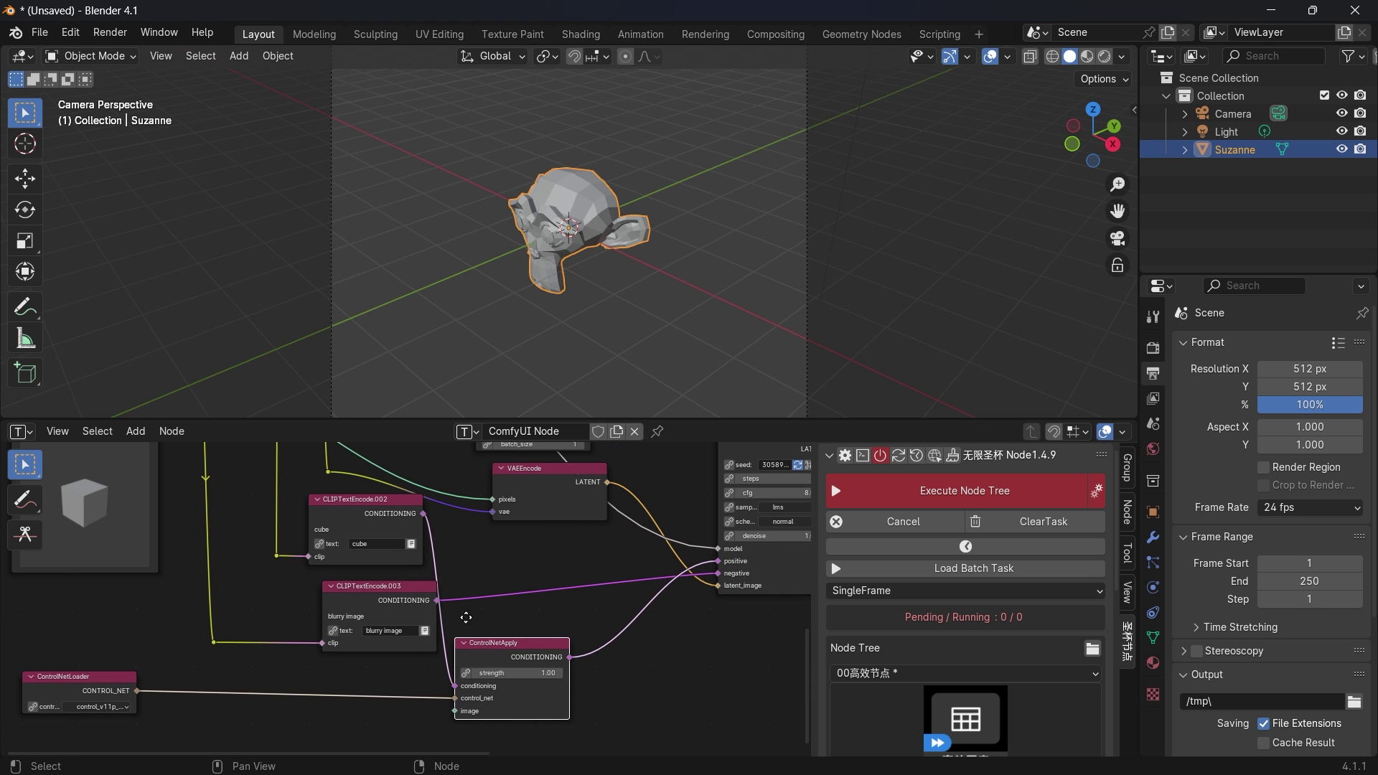
Step: Move the ControlNetApply node slightly up and closer to KSampler.001
middle_drag(517, 648, 433, 649)
drag(433, 649, 473, 625)
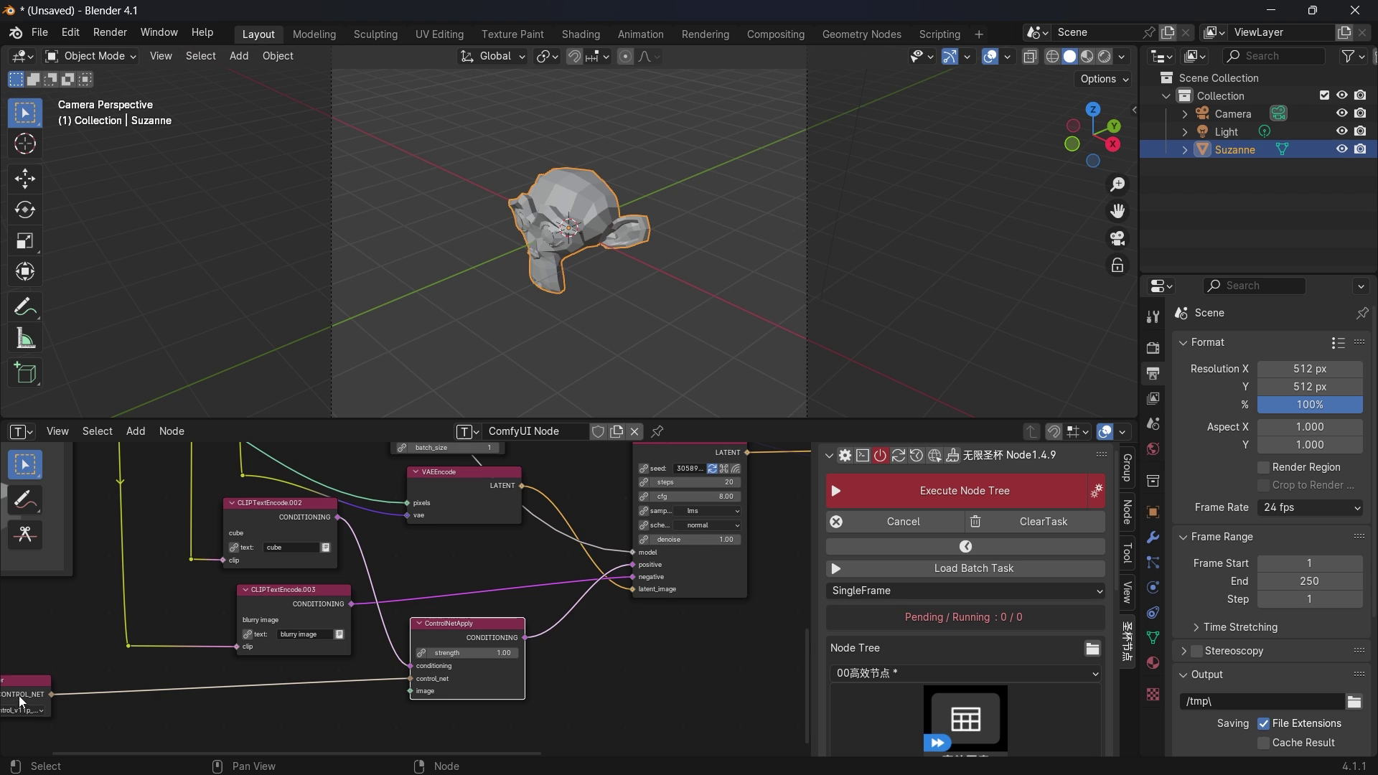
middle_drag(92, 678, 238, 642)
scroll(221, 620, down, 3)
middle_drag(206, 553, 190, 636)
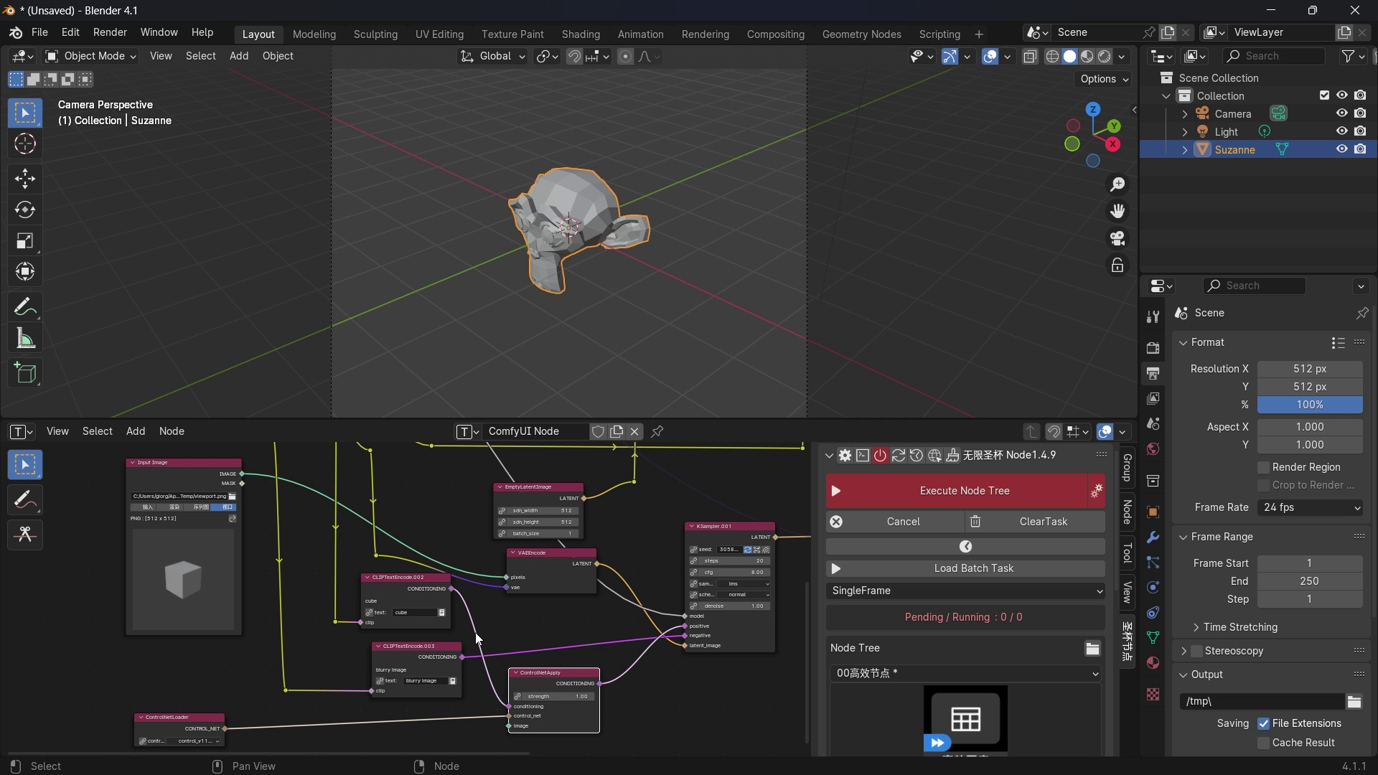
middle_drag(607, 582, 537, 594)
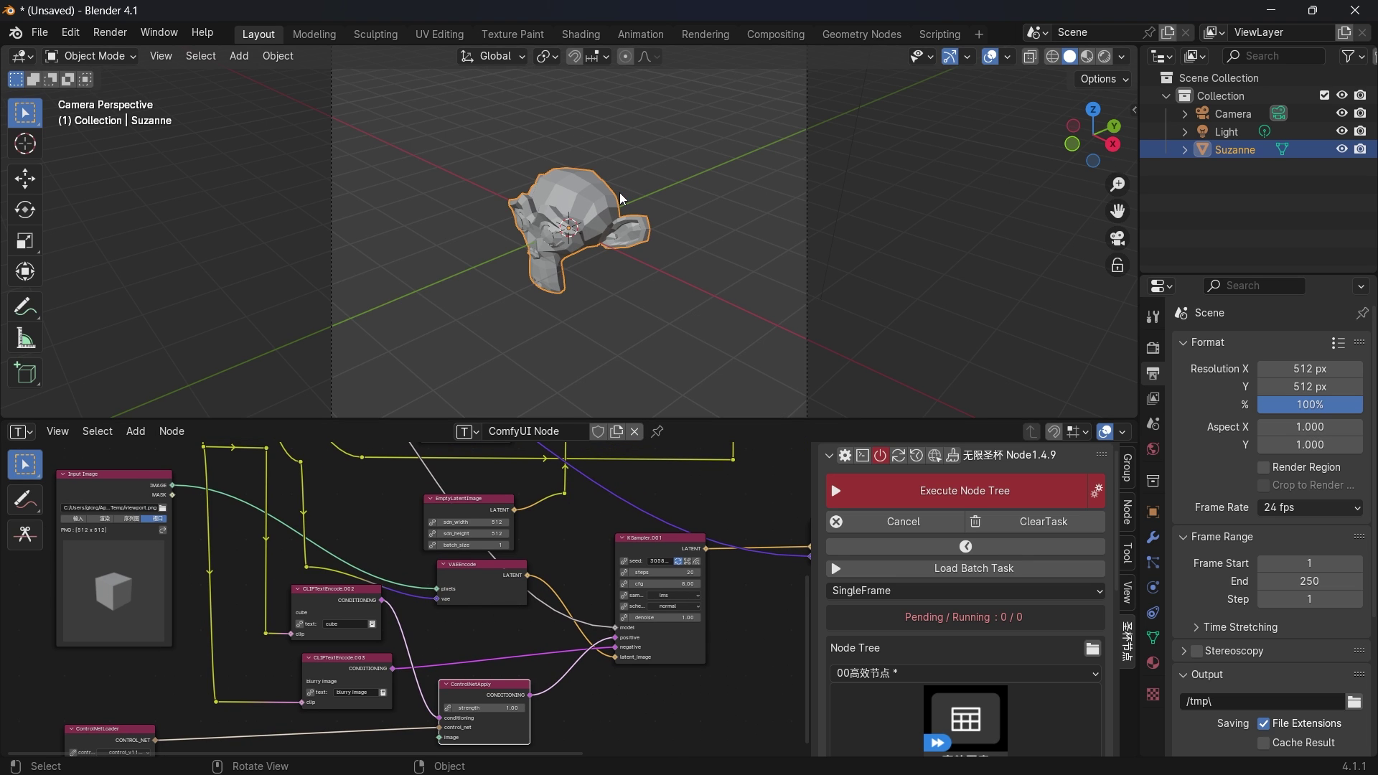
Step: Align the camera to the front view of the monkey and fit the camera frame in the viewport
key(shift+a)
key(KP_1)
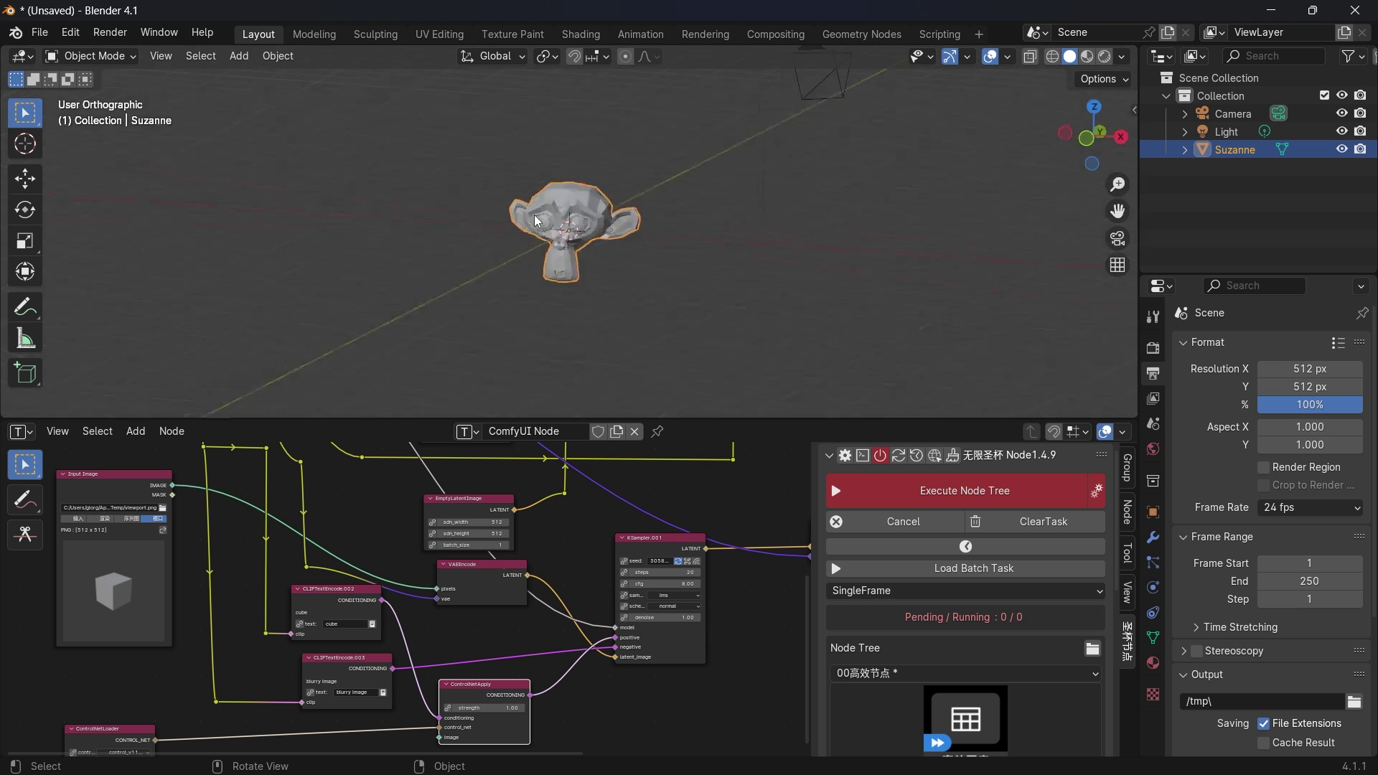
key(ctrl+alt+KP_0)
key(Home)
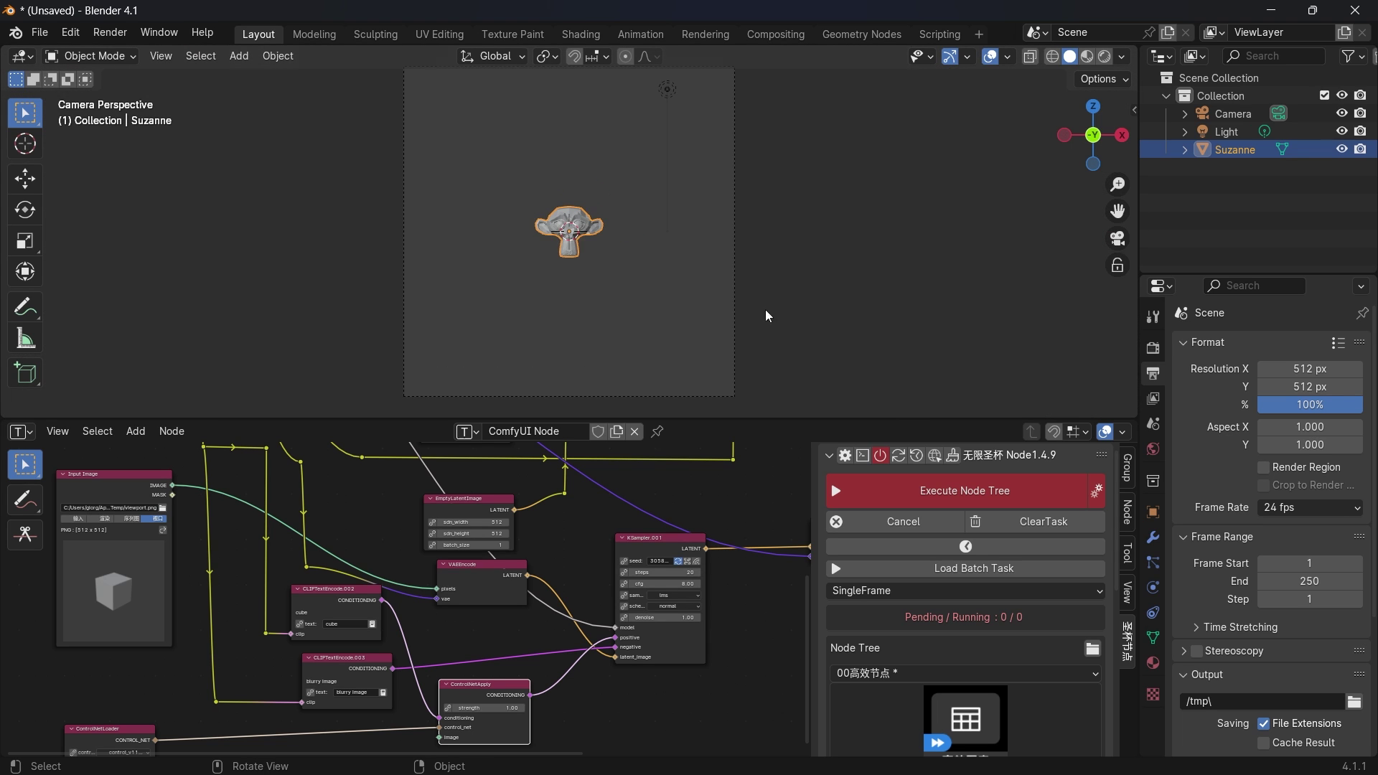
Step: Move the camera closer to the monkey by setting its Y location to about -6.93 m
click(742, 280)
key(n)
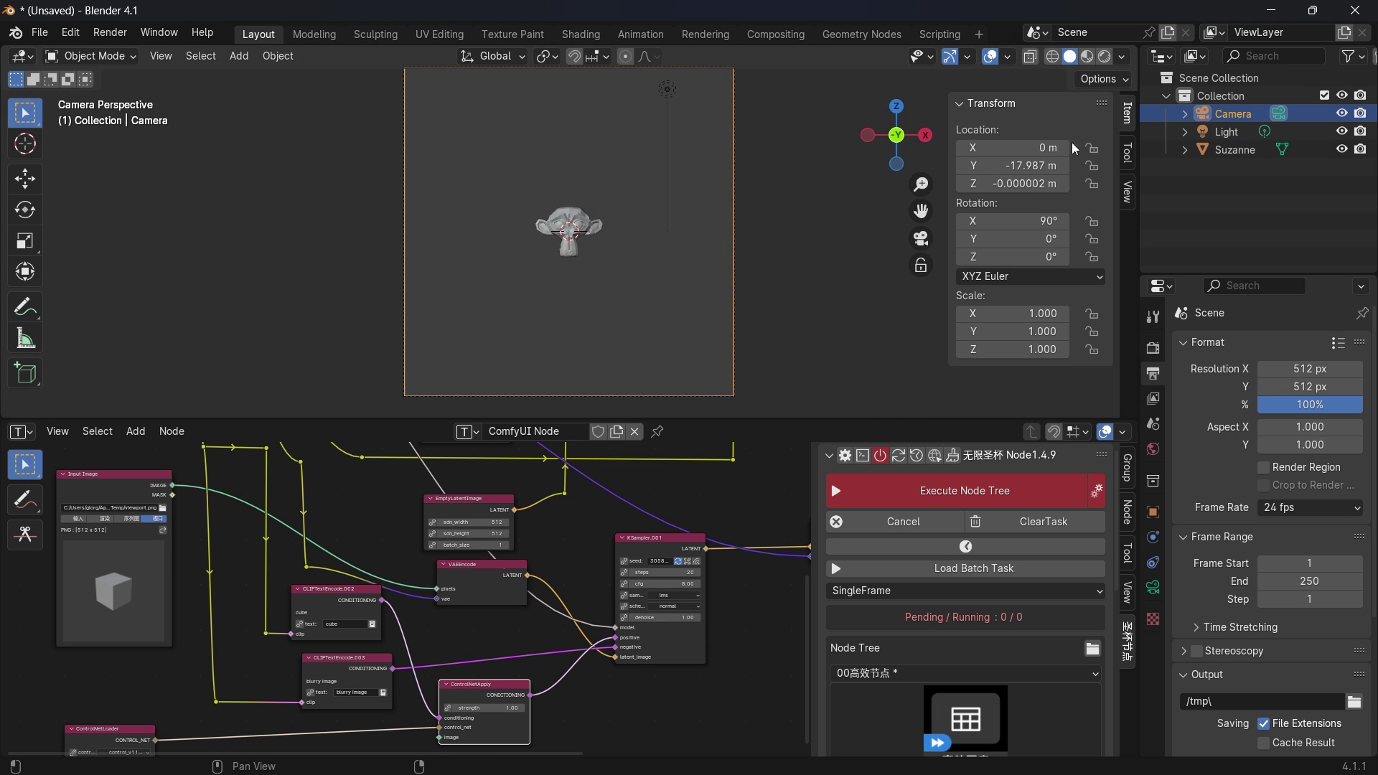
drag(1007, 166, 1086, 166)
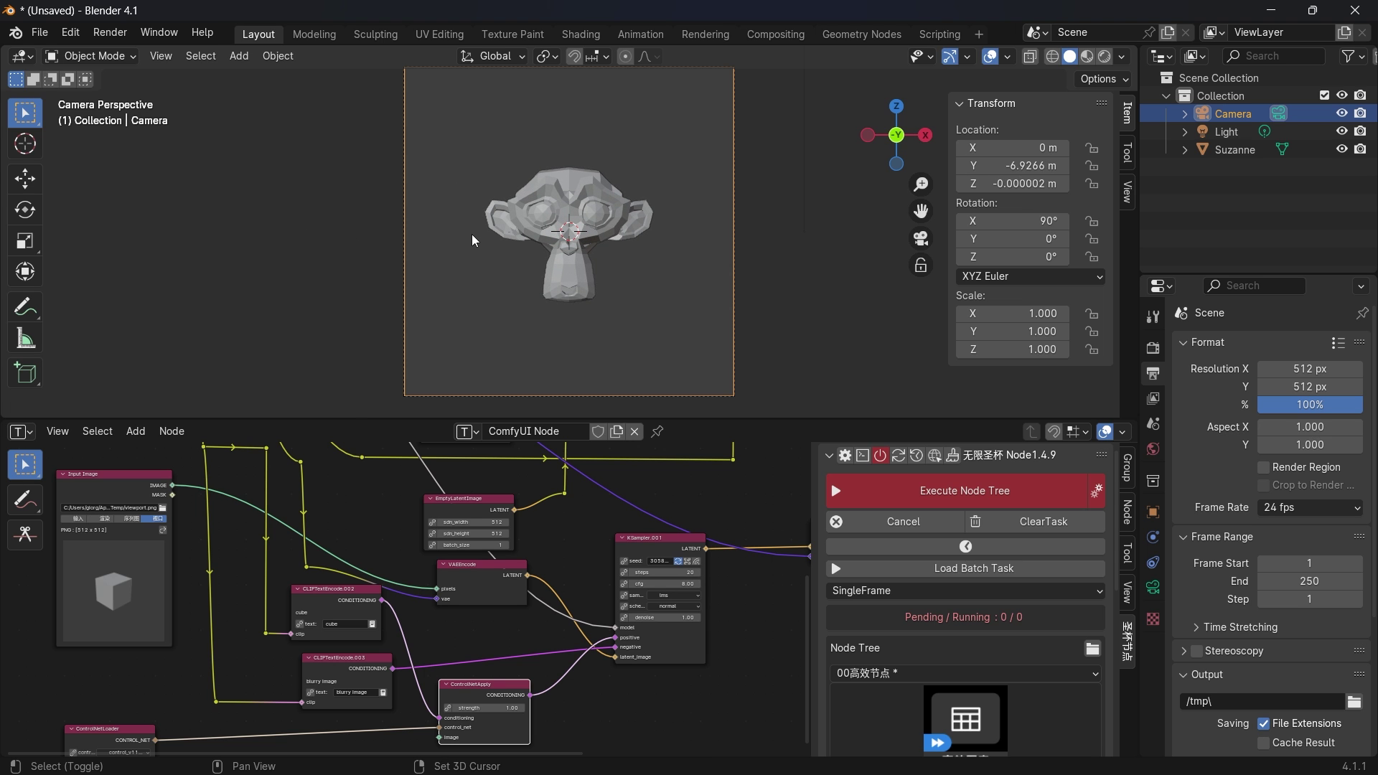
Step: Add a blank Grease Pencil object to the scene
key(shift+a)
mouse_move(468, 363)
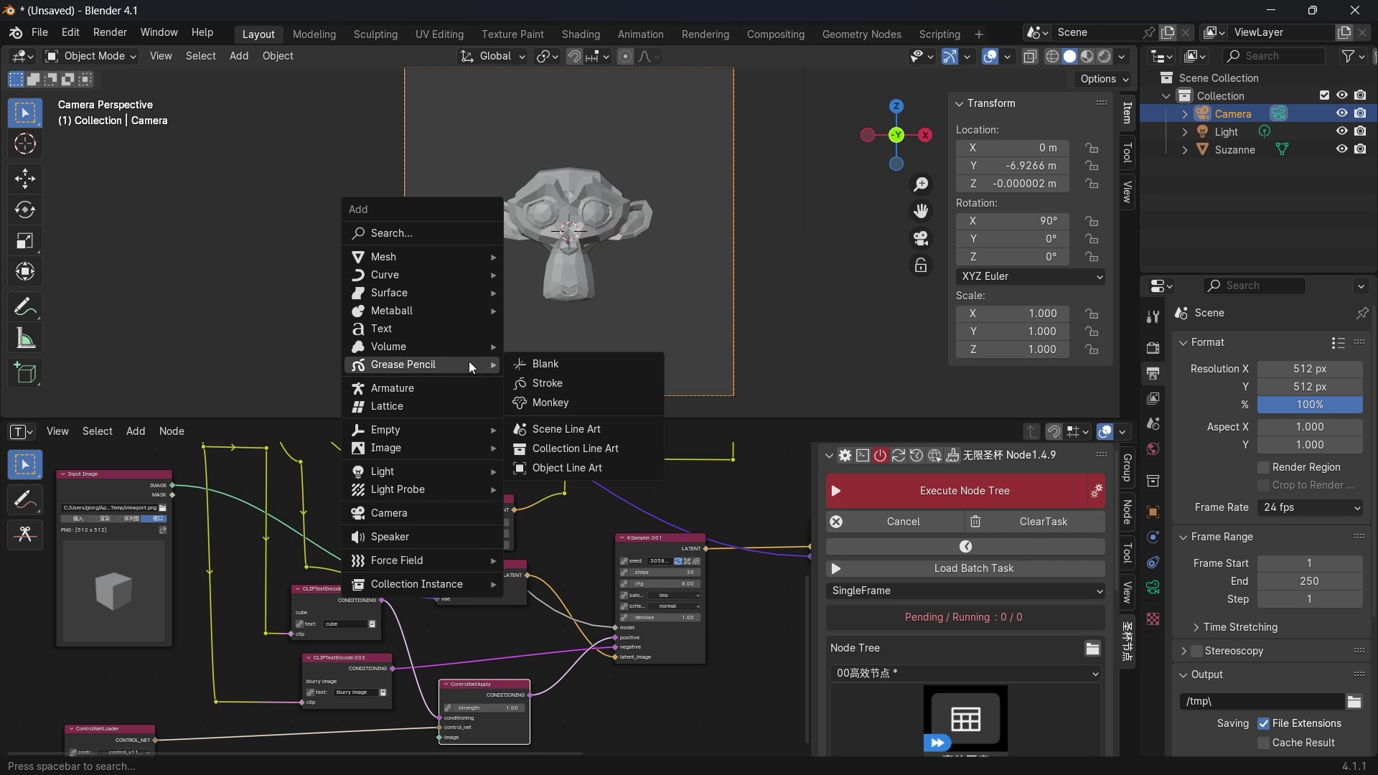
click(607, 364)
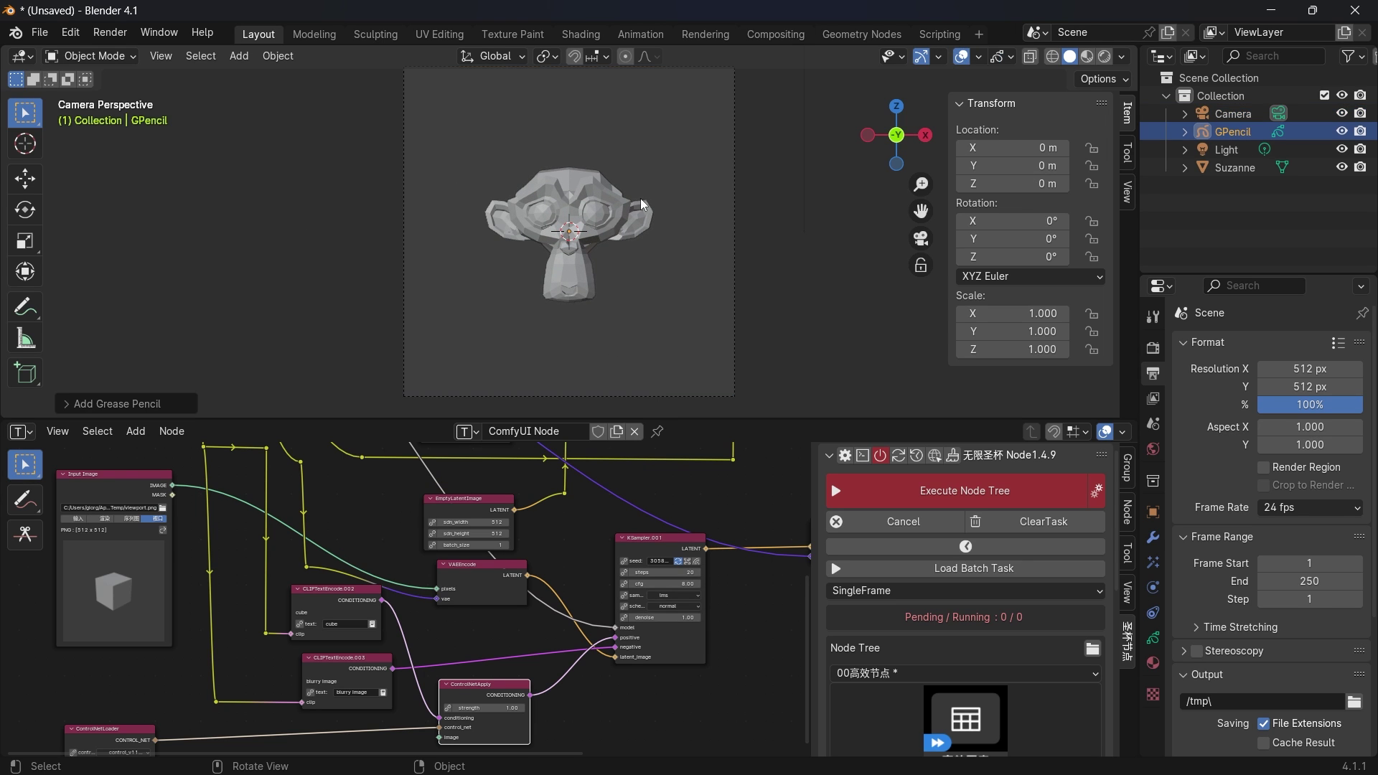
Step: Sketch a stick-figure body with raised arms and bent legs around the monkey head in Draw Mode, using a 111 px pencil radius
click(89, 56)
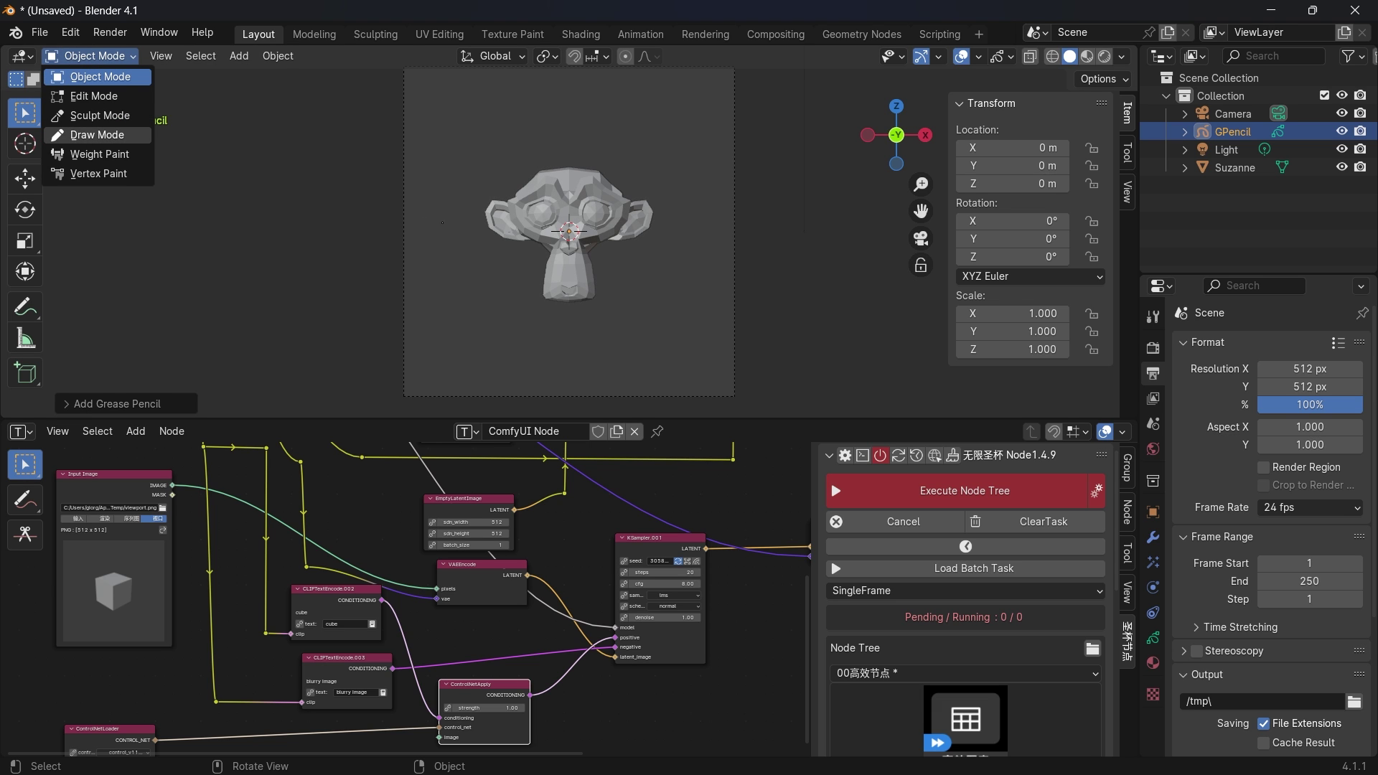
click(97, 135)
drag(640, 78, 704, 77)
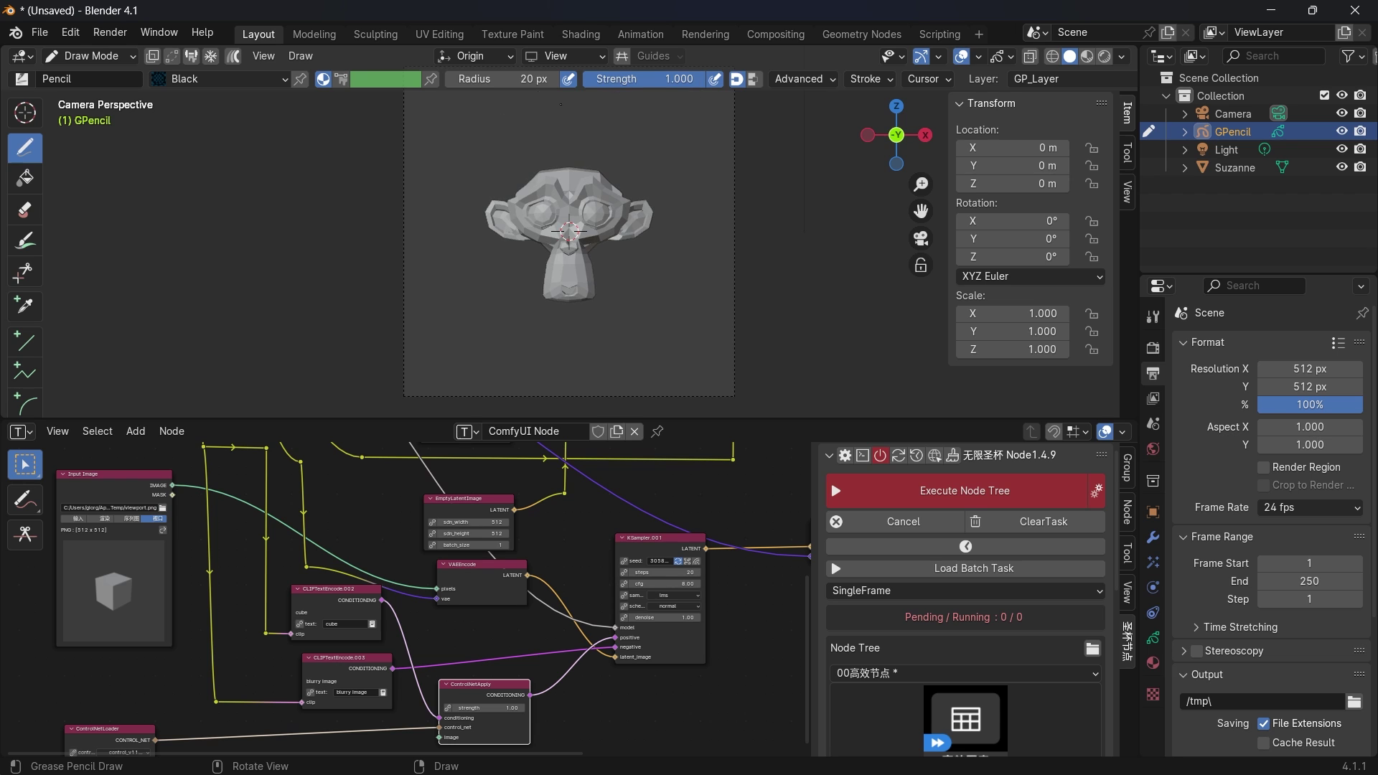
drag(499, 84, 564, 84)
drag(487, 232, 466, 231)
drag(424, 174, 419, 162)
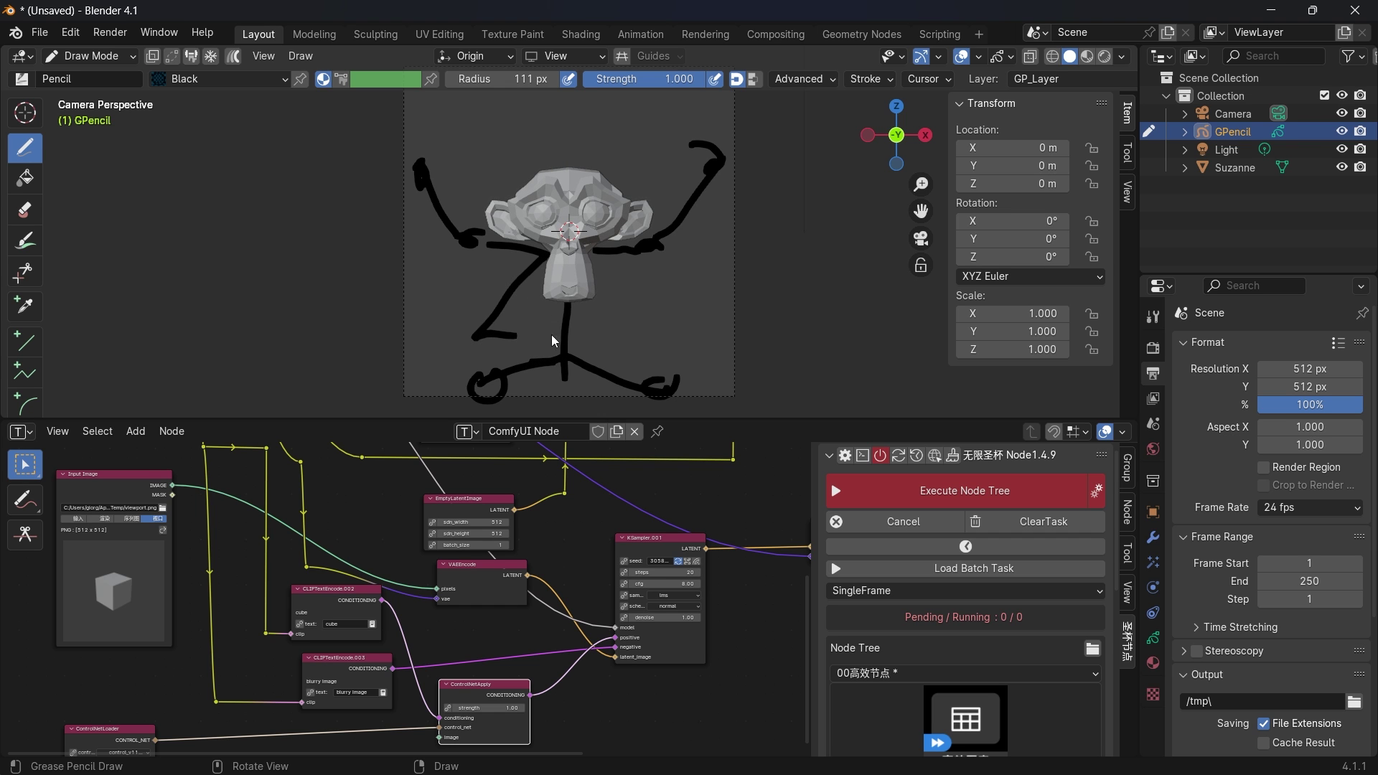
Step: Change the CLIPTextEncode.002 prompt to "monkey with modern clothes"
scroll(310, 693, up, 3)
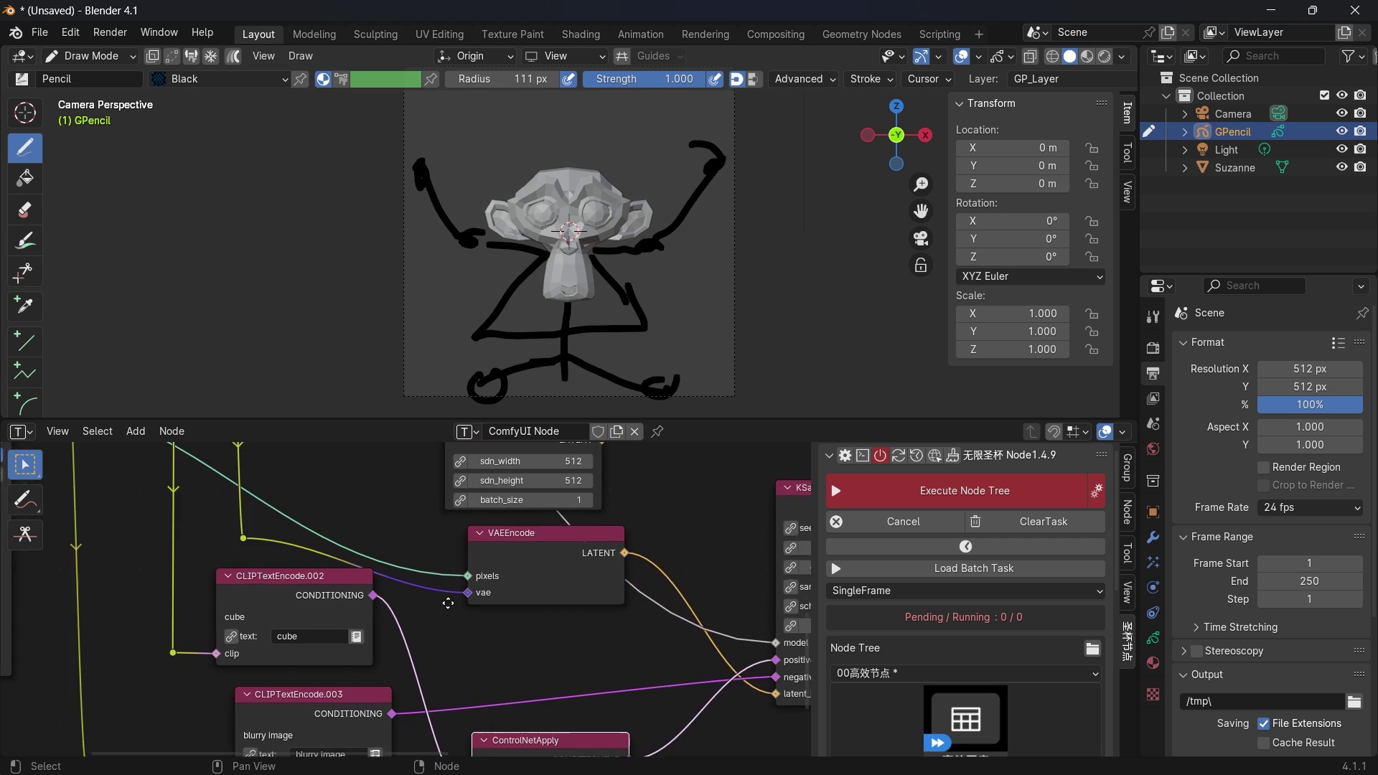
click(370, 571)
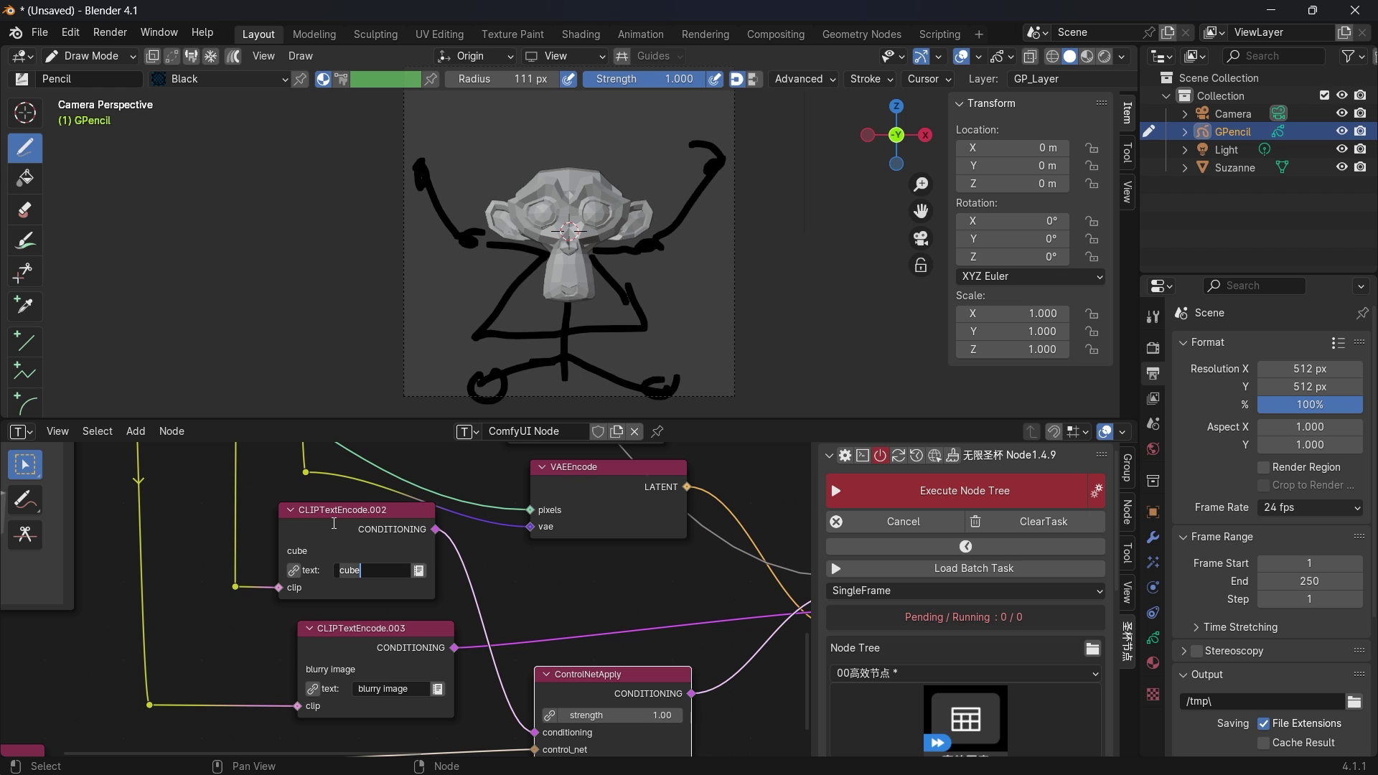
key(BackSpace)
text(monkey with c)
key(BackSpace)
text(modern clothes)
key(Return)
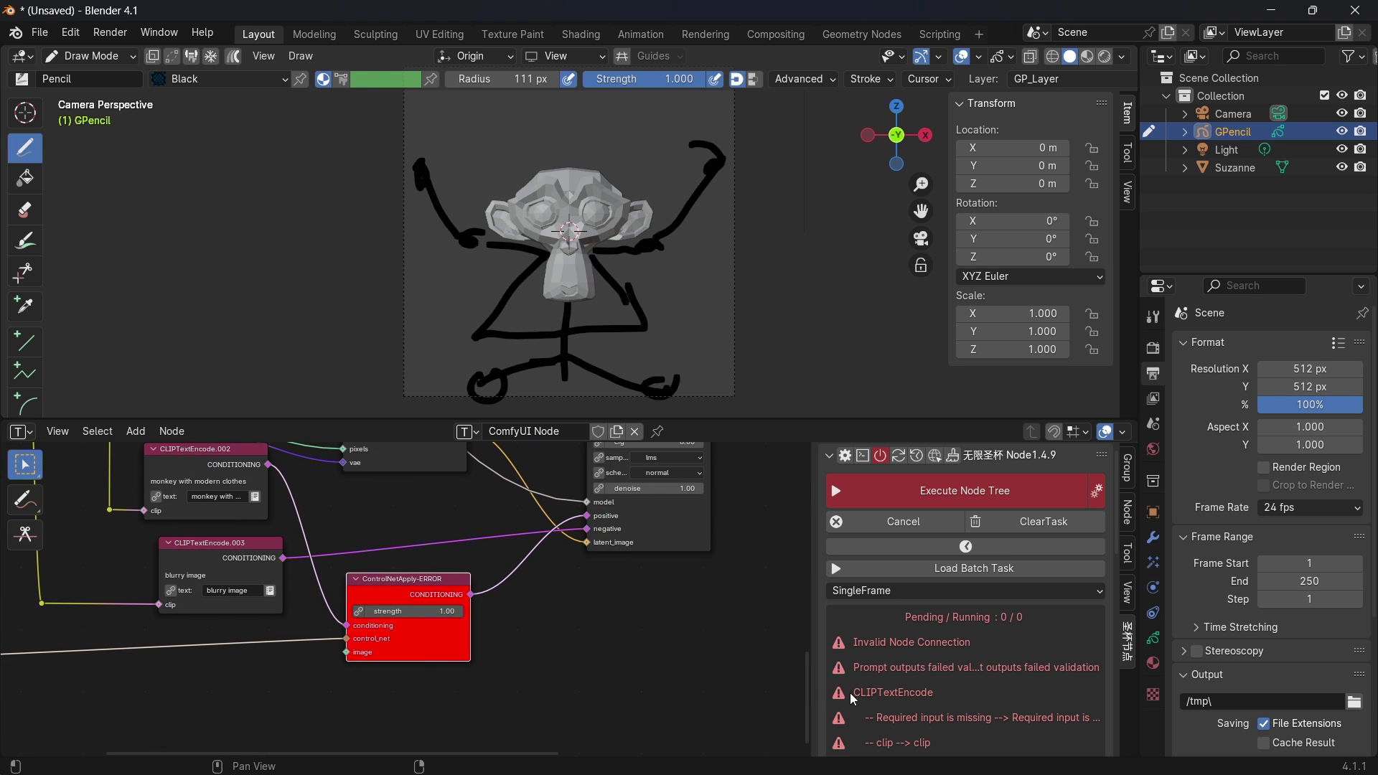
Step: Link the Input Image node's image output to ControlNetApply's image input and execute the node tree
middle_drag(322, 633, 633, 740)
scroll(580, 631, down, 3)
drag(305, 454, 597, 726)
middle_drag(690, 693, 617, 644)
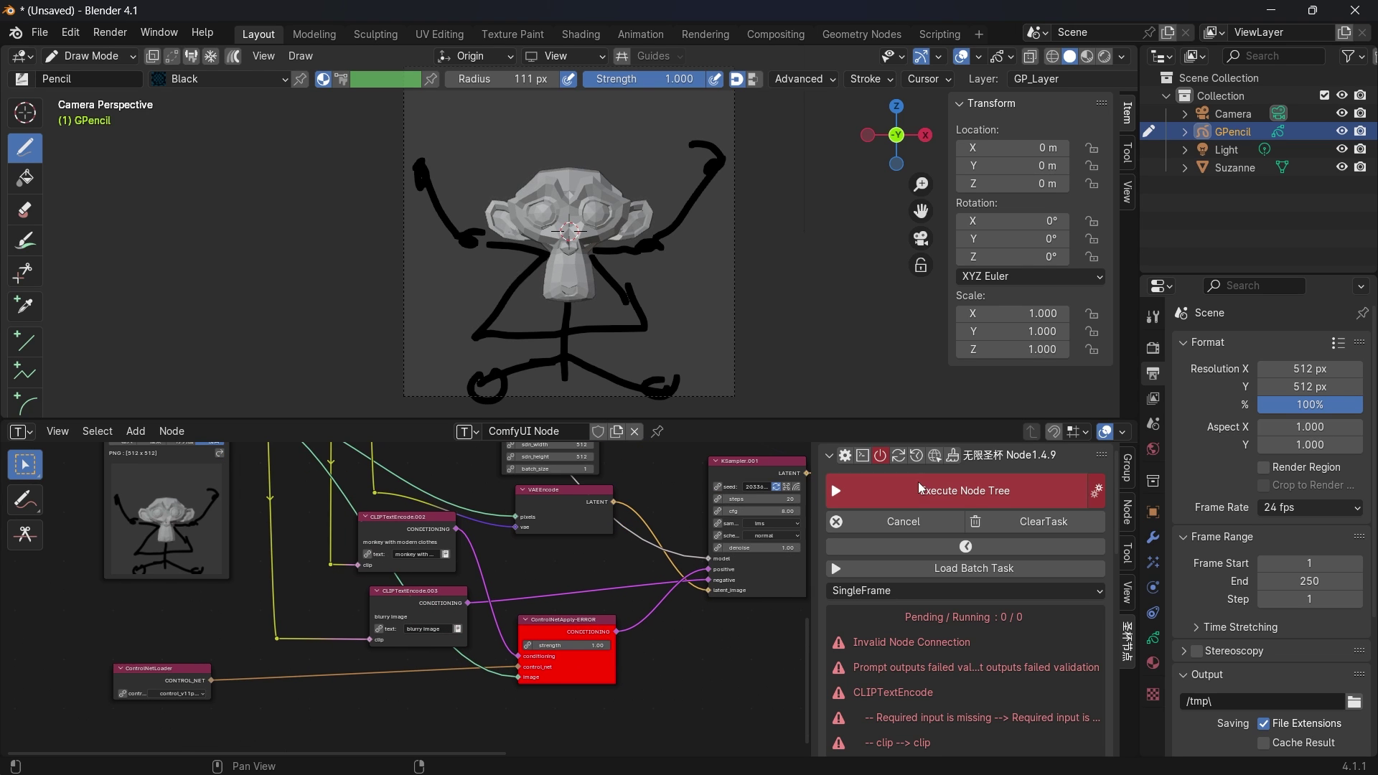
click(921, 488)
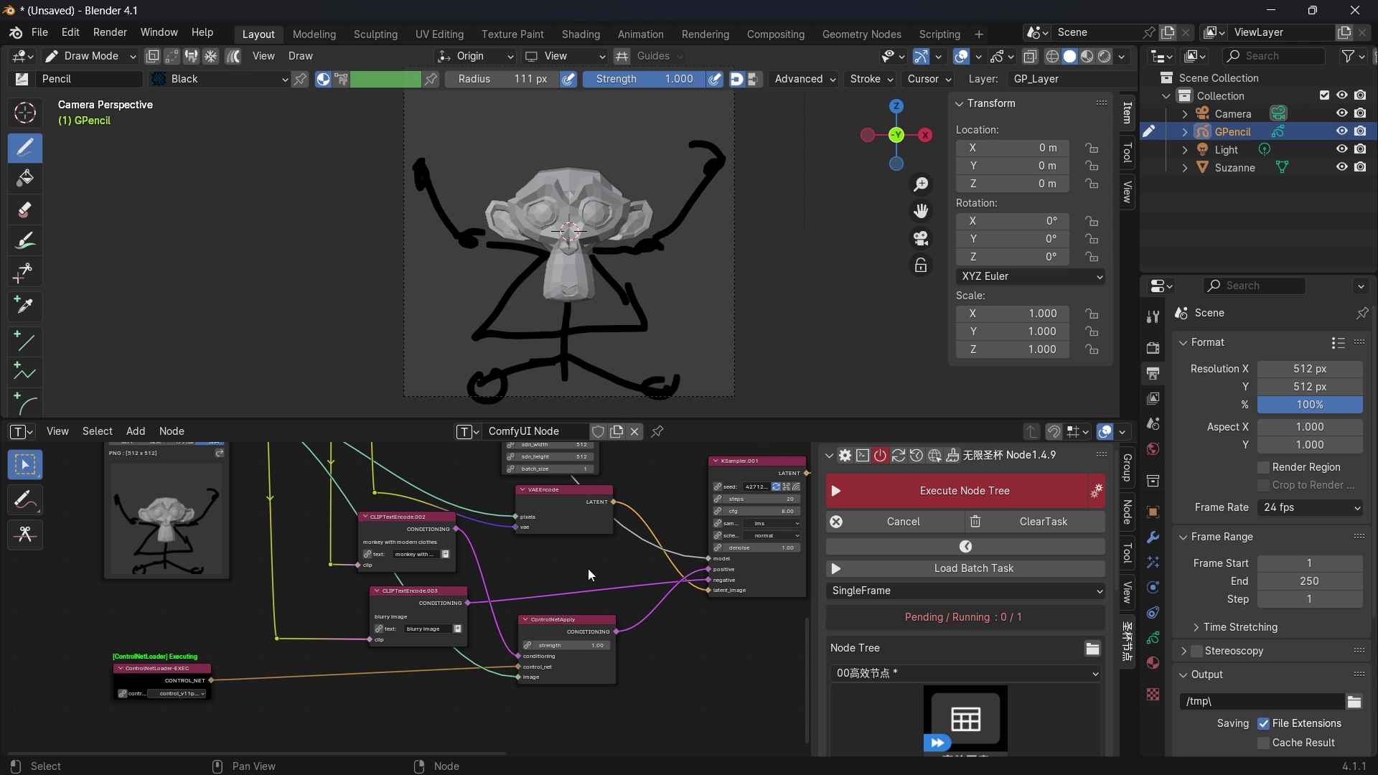
key(ctrl+space)
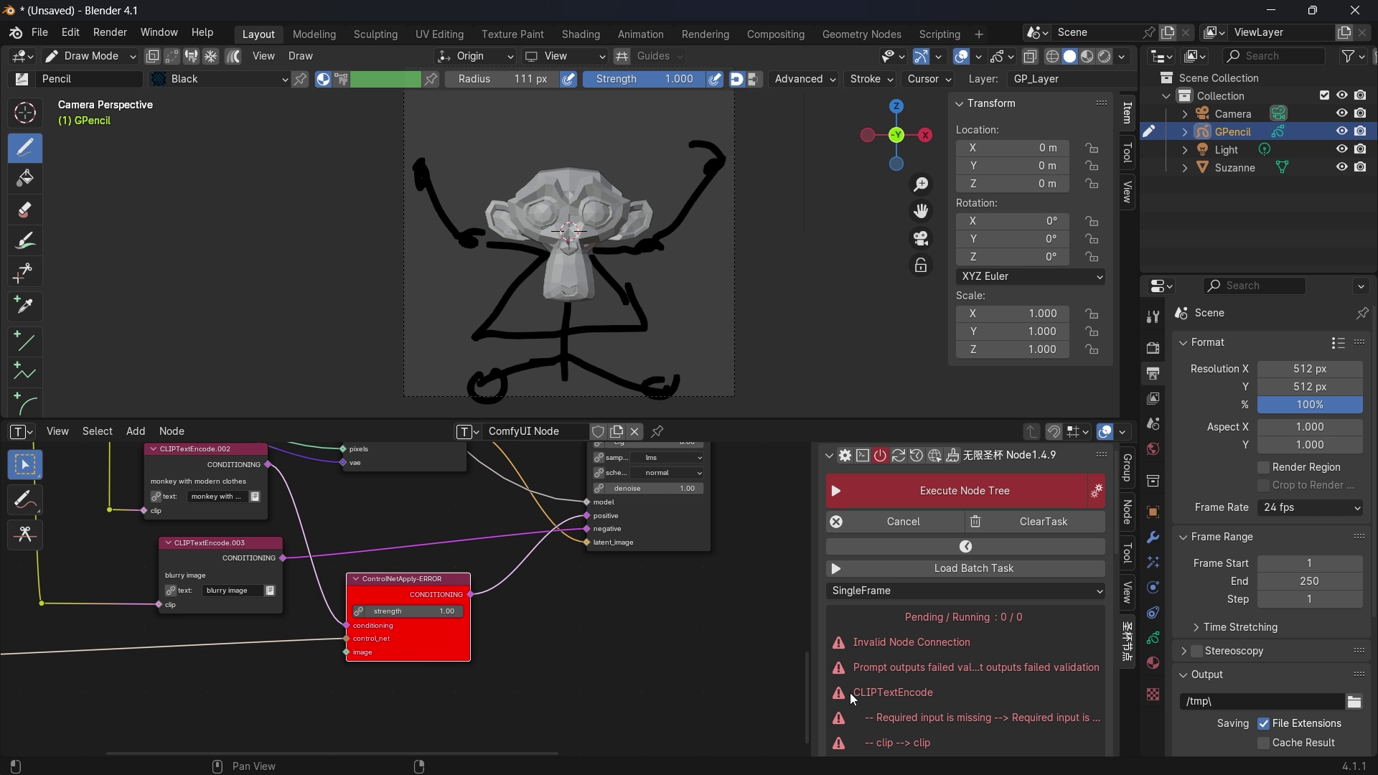
Step: Feed the viewport image into the image socket of ControlNetApply and run the node tree
middle_drag(342, 633, 628, 734)
scroll(576, 632, down, 3)
click(314, 467)
drag(304, 455, 592, 718)
middle_drag(720, 696, 646, 656)
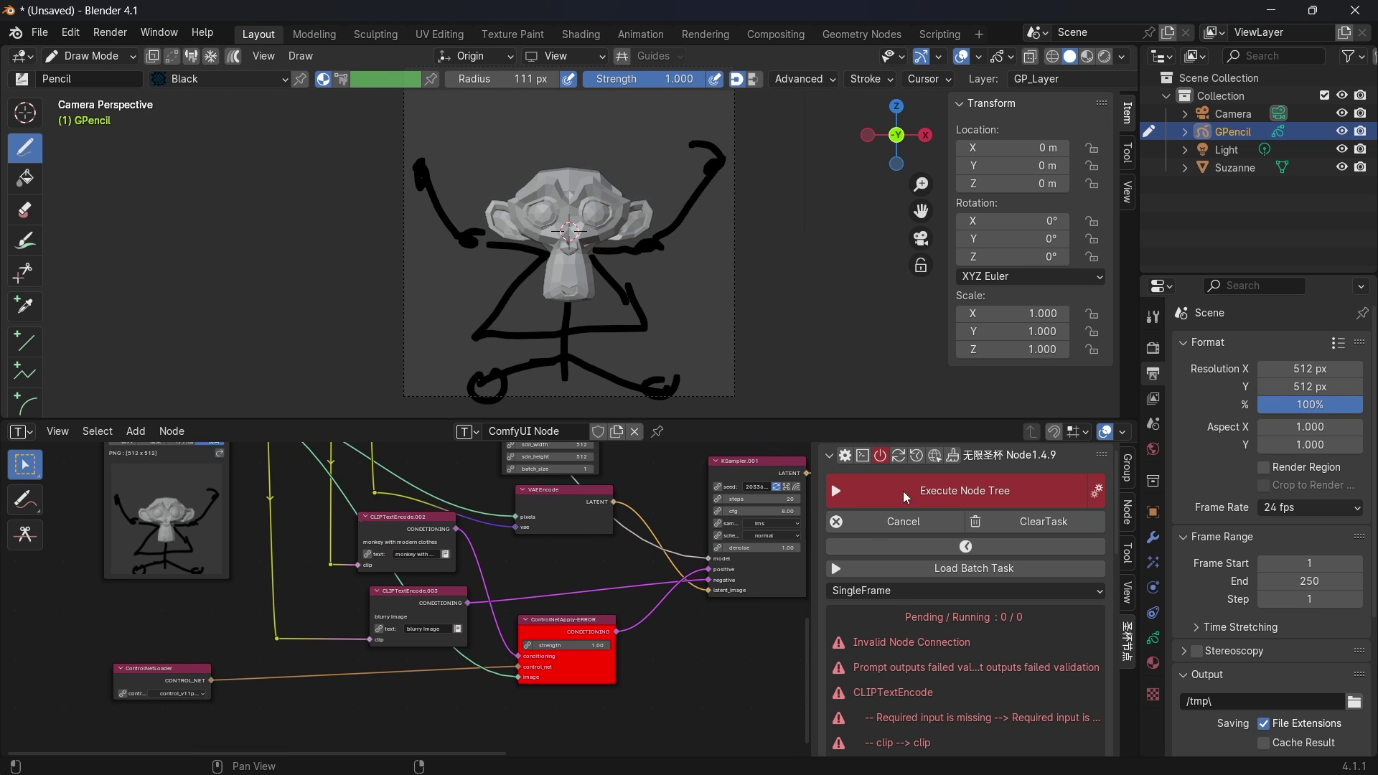
click(906, 496)
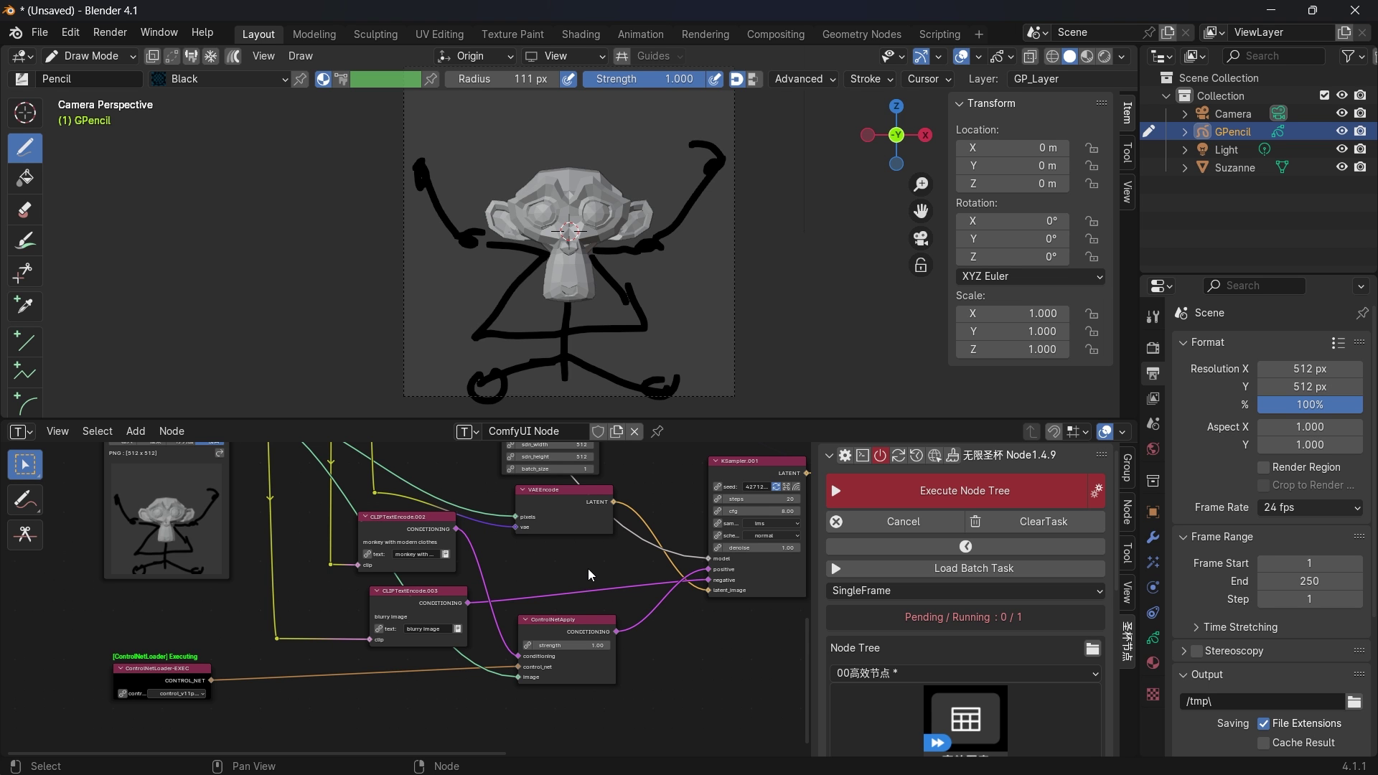
Step: Follow the node tree's execution in the enlarged node editor, examine the generated image in the image viewer, and put the viewer away
key(ctrl+space)
middle_drag(581, 536, 374, 628)
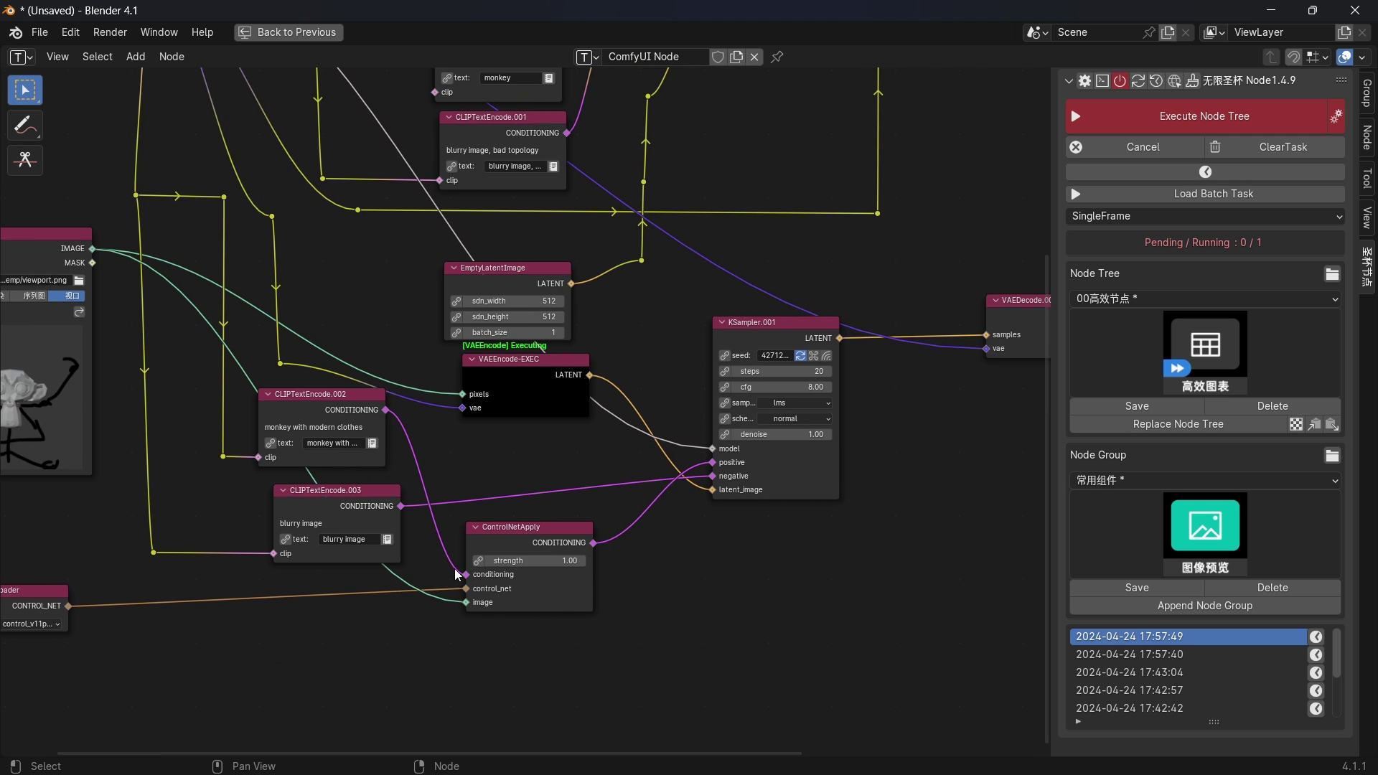
scroll(454, 568, down, 1)
middle_drag(544, 527, 480, 545)
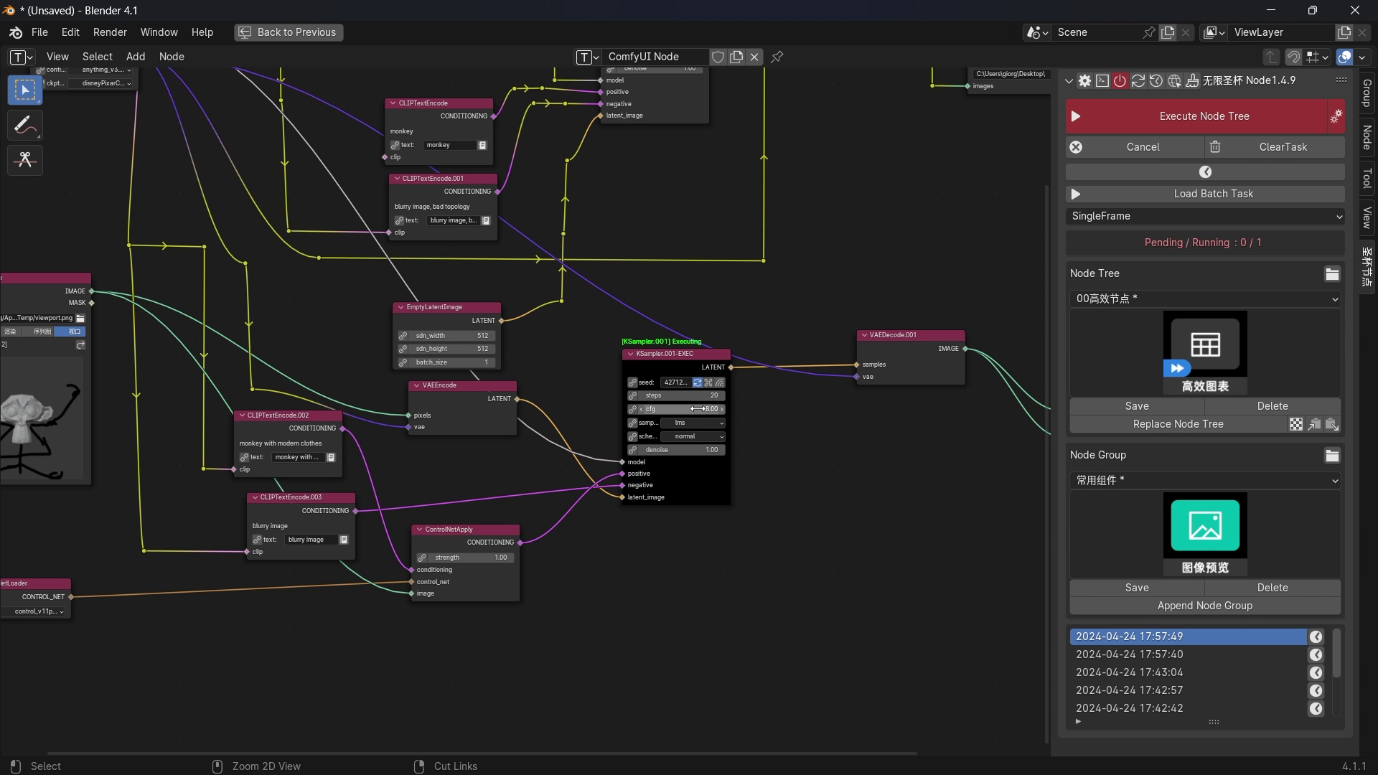
key(ctrl+space)
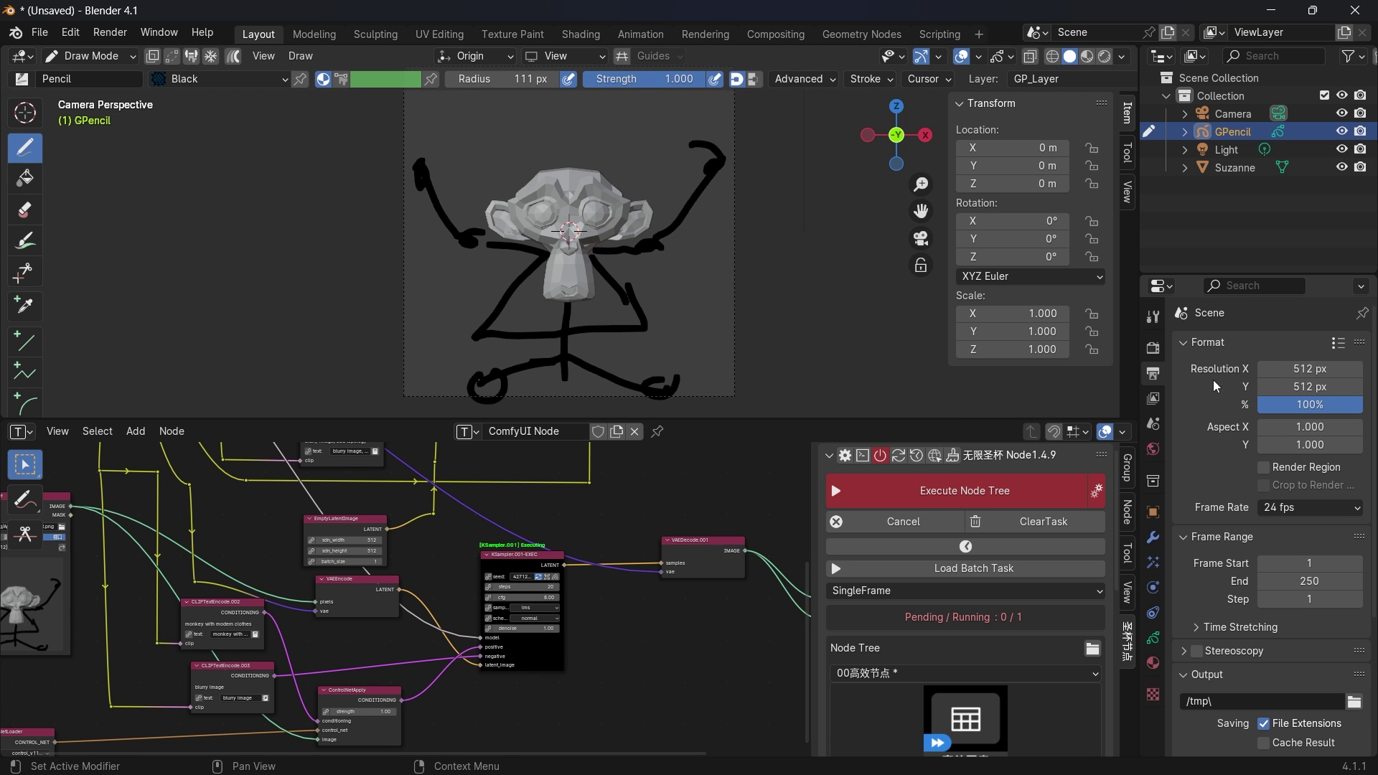
key(Home)
key(ctrl+space)
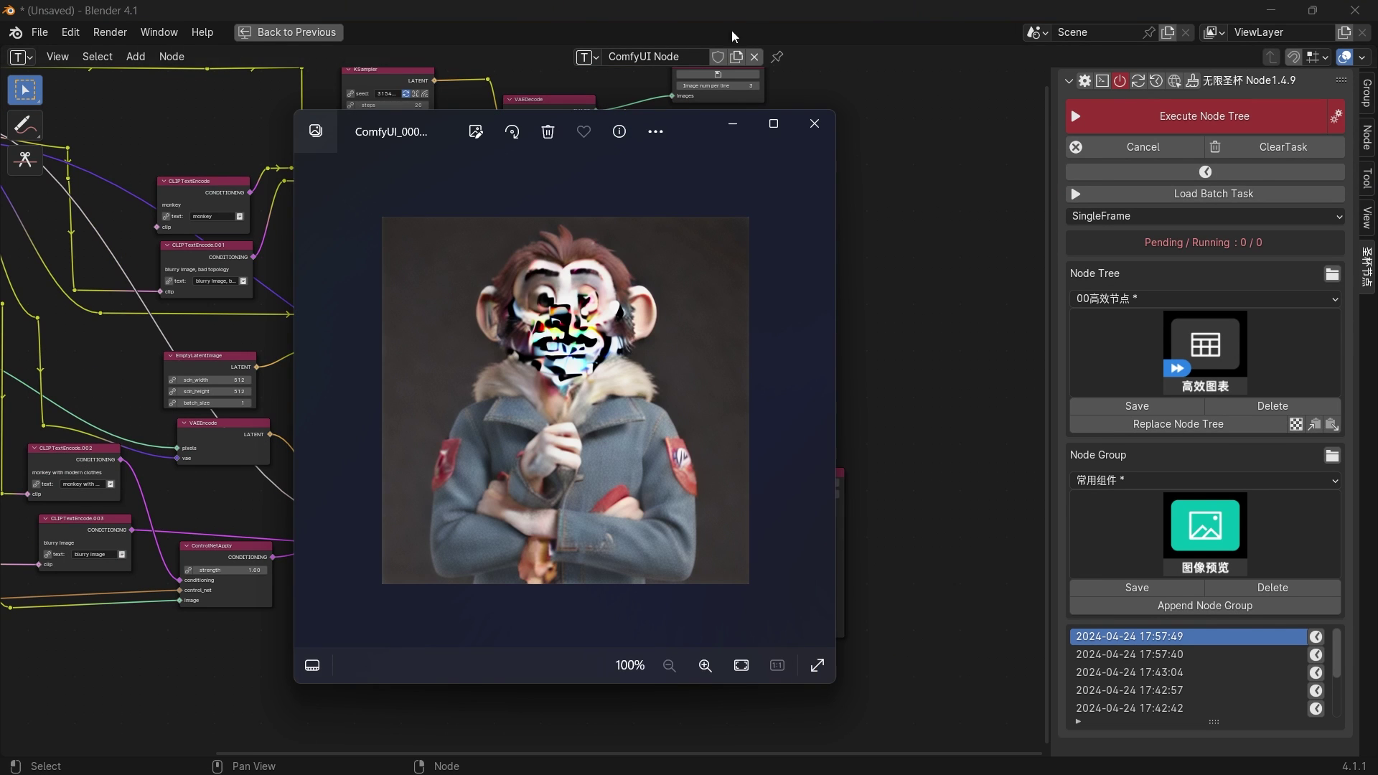
click(732, 124)
Step: Open the recent file comfyui.blend from the splash screen
click(20, 56)
click(16, 32)
click(16, 32)
click(20, 60)
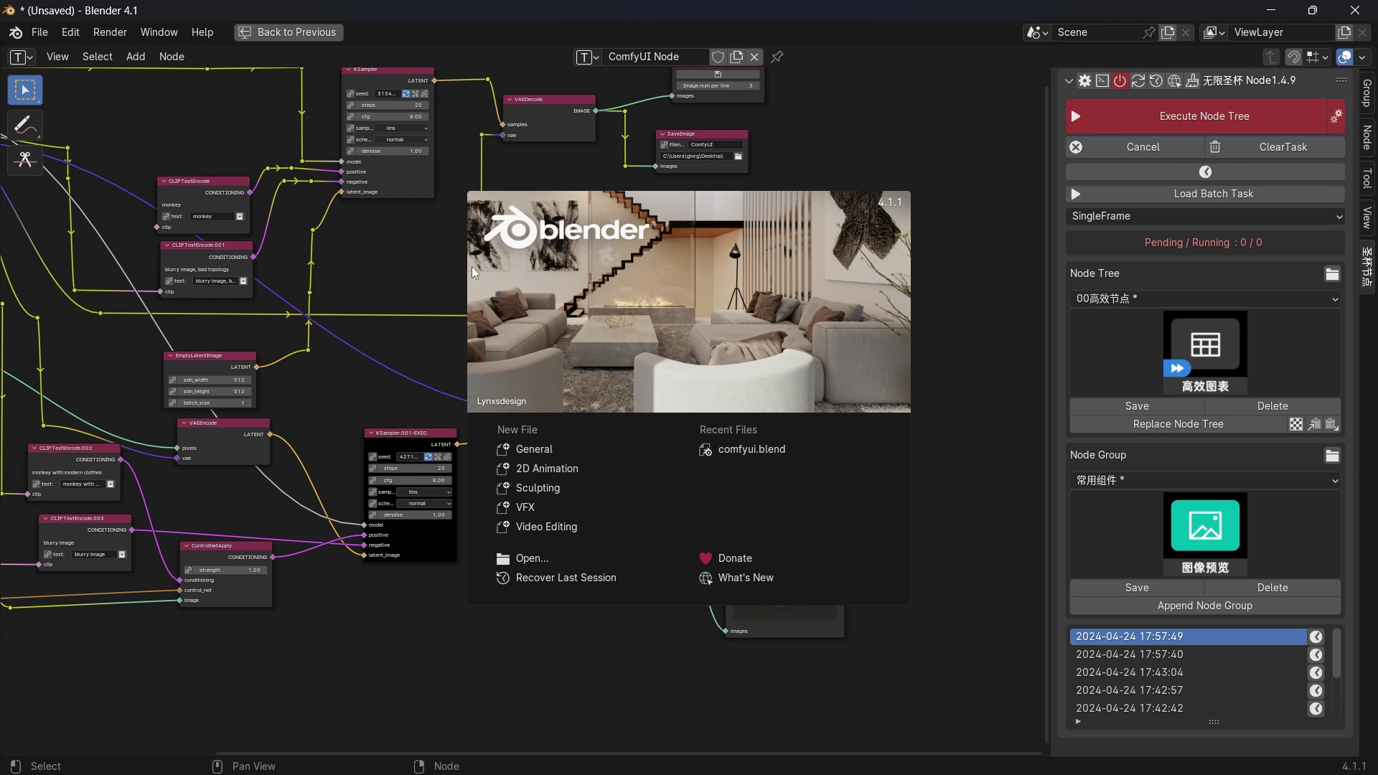
click(790, 449)
click(742, 446)
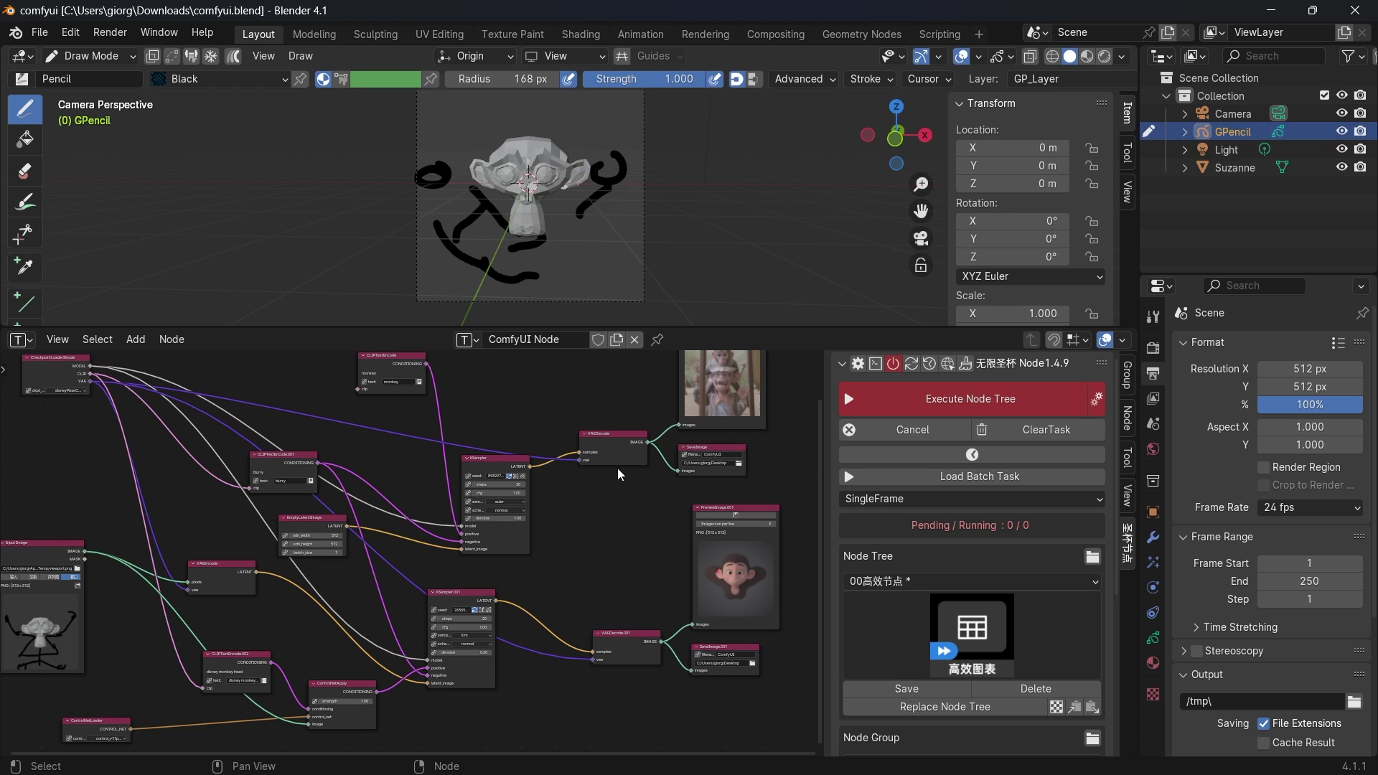
Step: Examine the two KSampler branches of the comfyui.blend node tree, including their sampler settings and preview images, in the enlarged node editor
key(ctrl+space)
middle_drag(545, 463, 570, 525)
scroll(604, 466, up, 3)
scroll(653, 489, down, 1)
scroll(744, 492, up, 1)
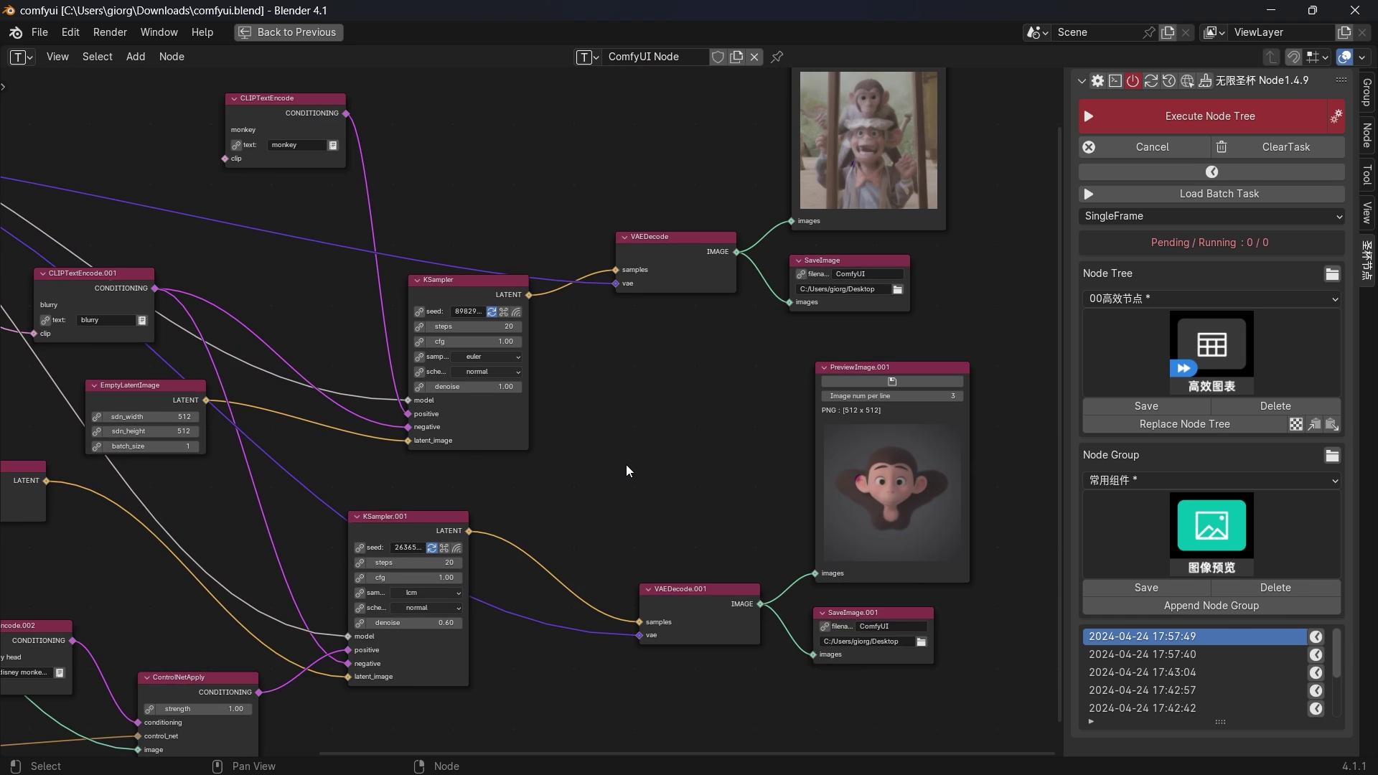
key(ctrl+space)
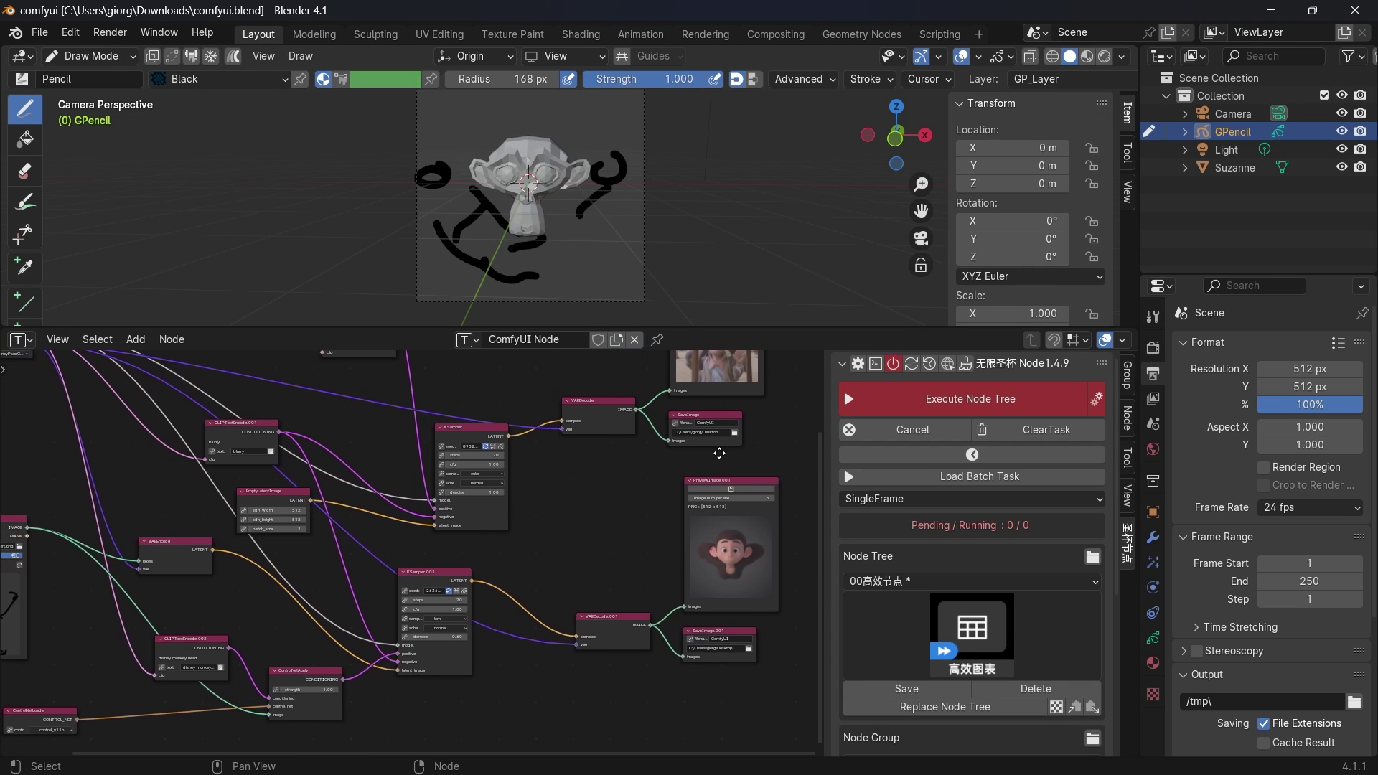